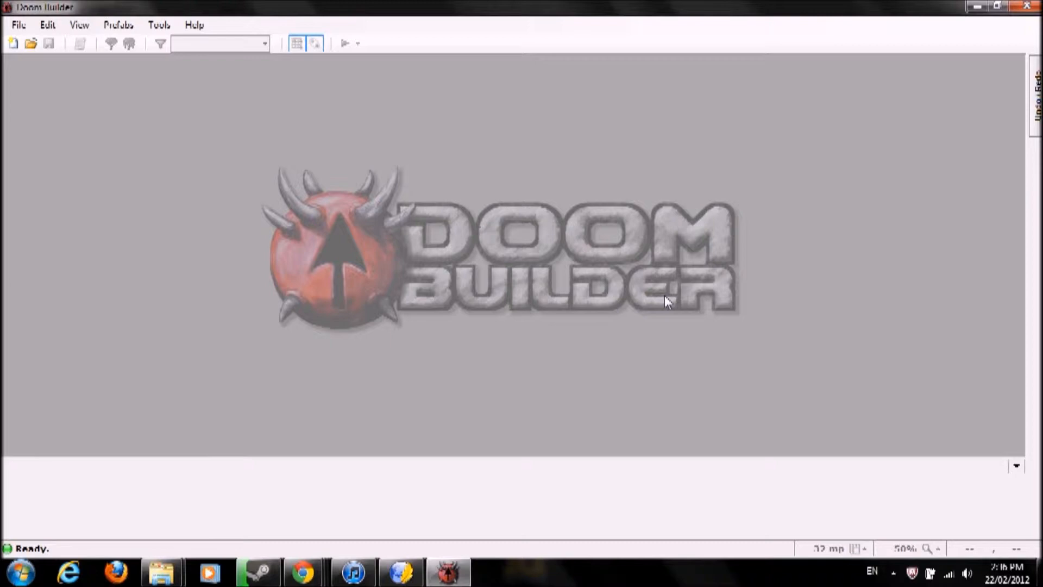
Switch to Chrome and examine the doombuilder.com downloads page for the Doom Builder 2 and Doom Builder 1 installers and their system requirements
mouse_move(303, 572)
click(402, 449)
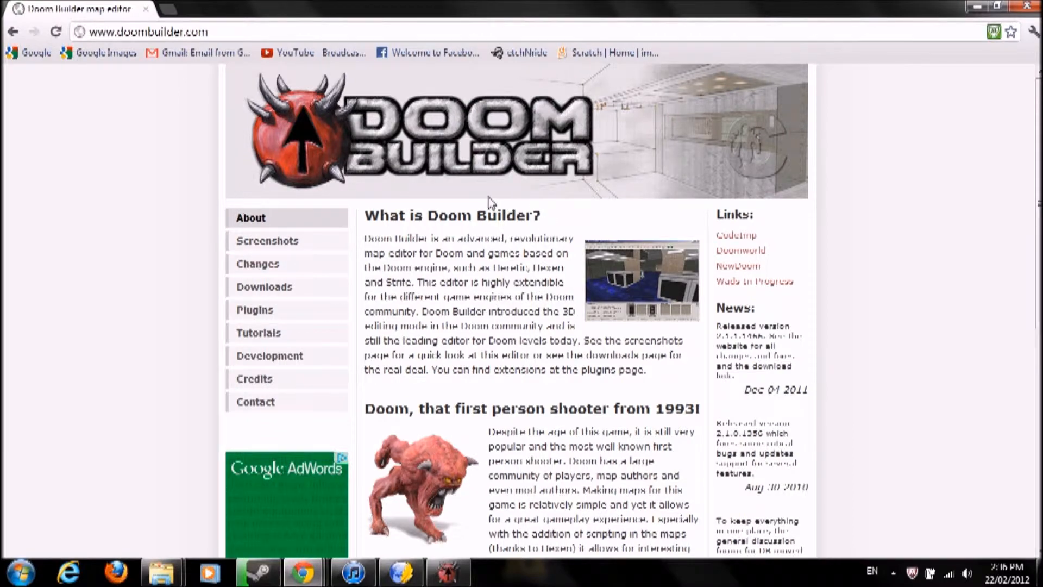
scroll(543, 280, down, 9)
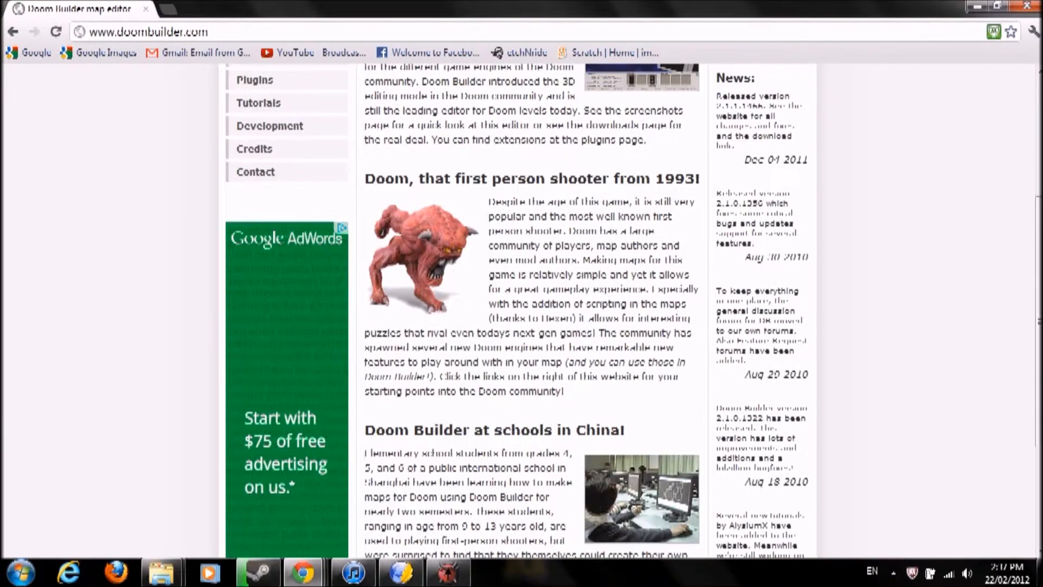
scroll(543, 280, up, 9)
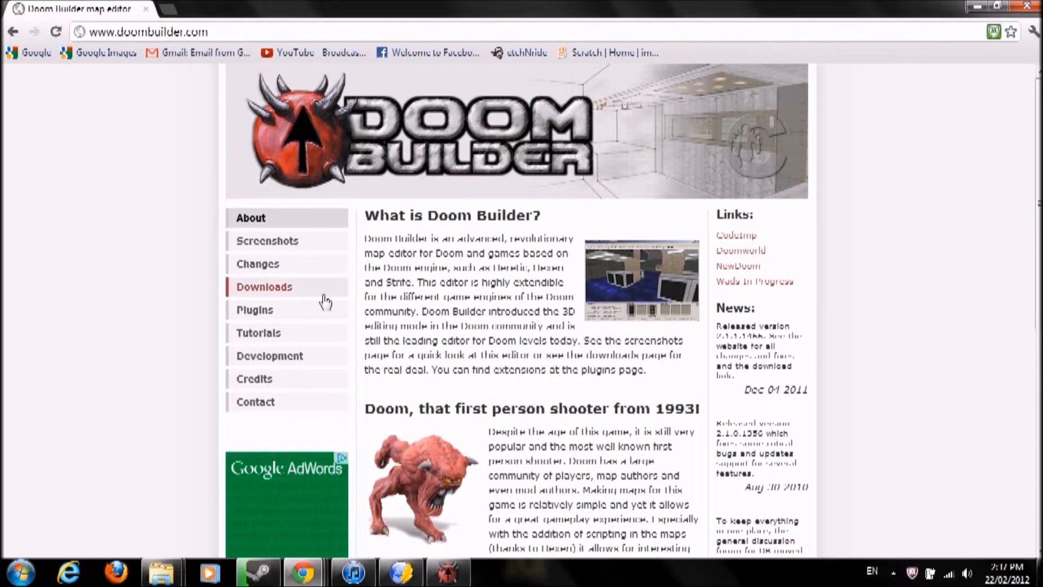
click(272, 287)
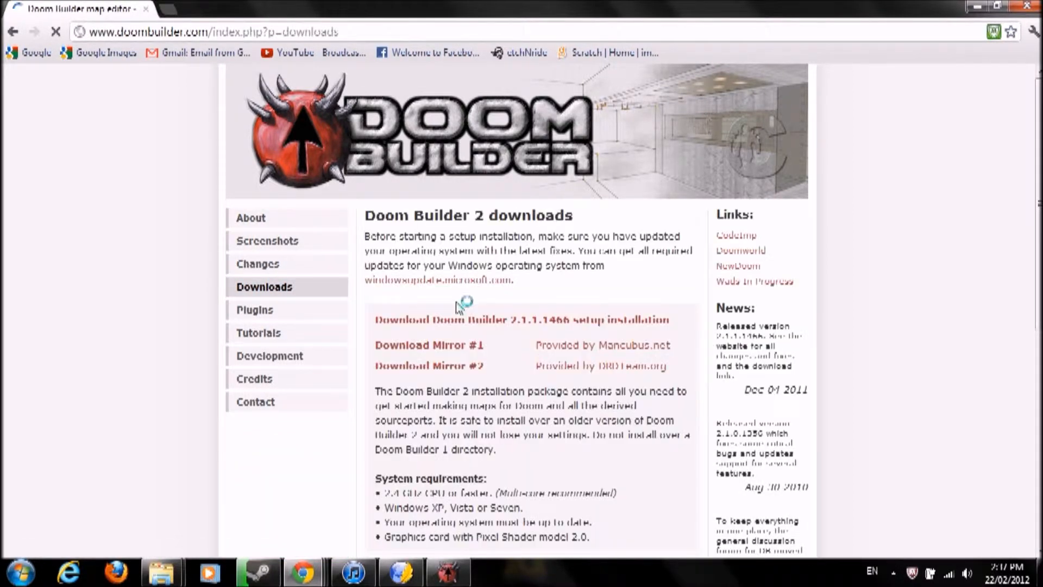
scroll(431, 347, down, 7)
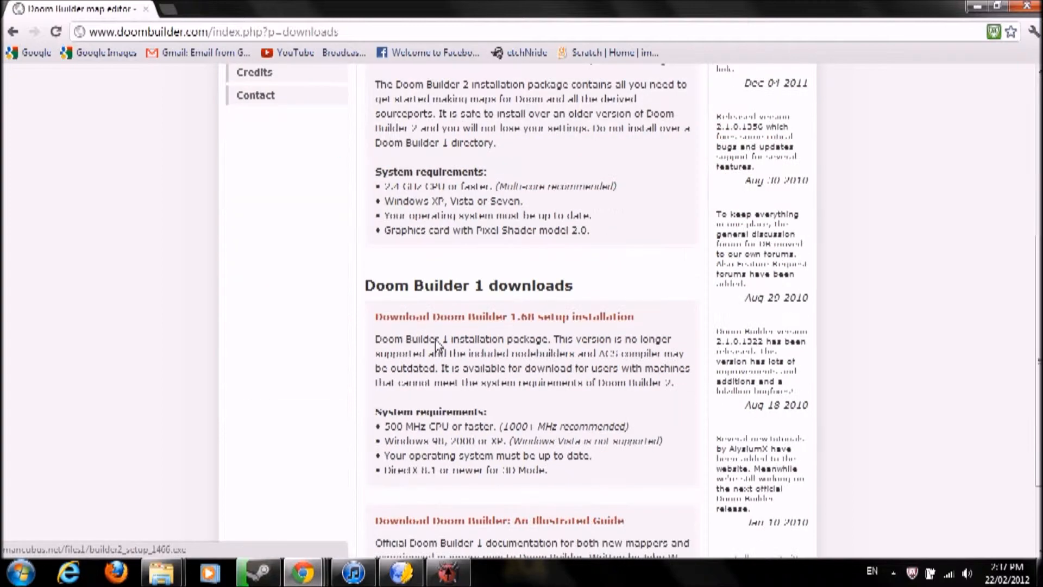
scroll(430, 350, up, 7)
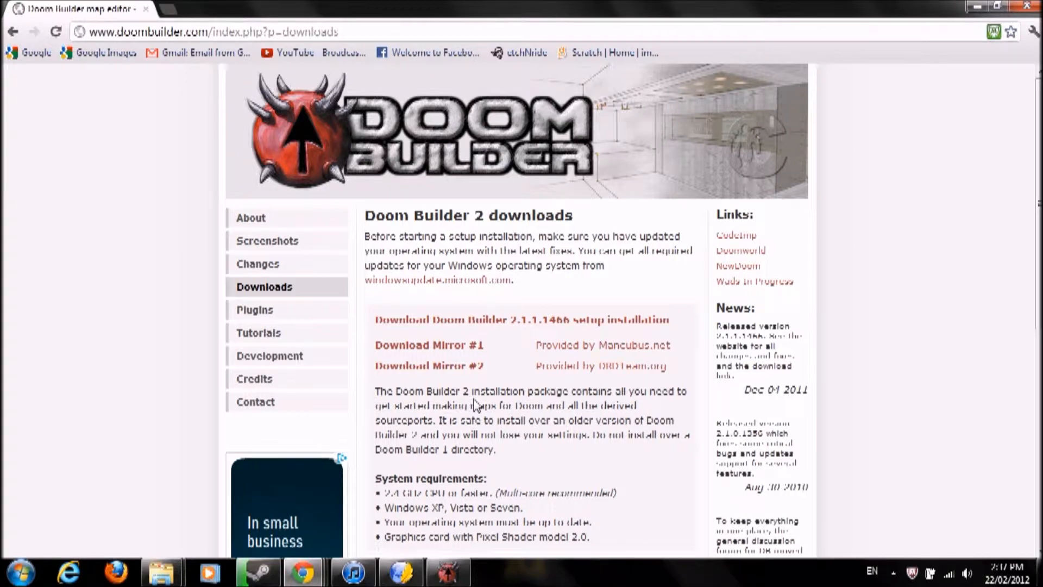
scroll(476, 405, down, 5)
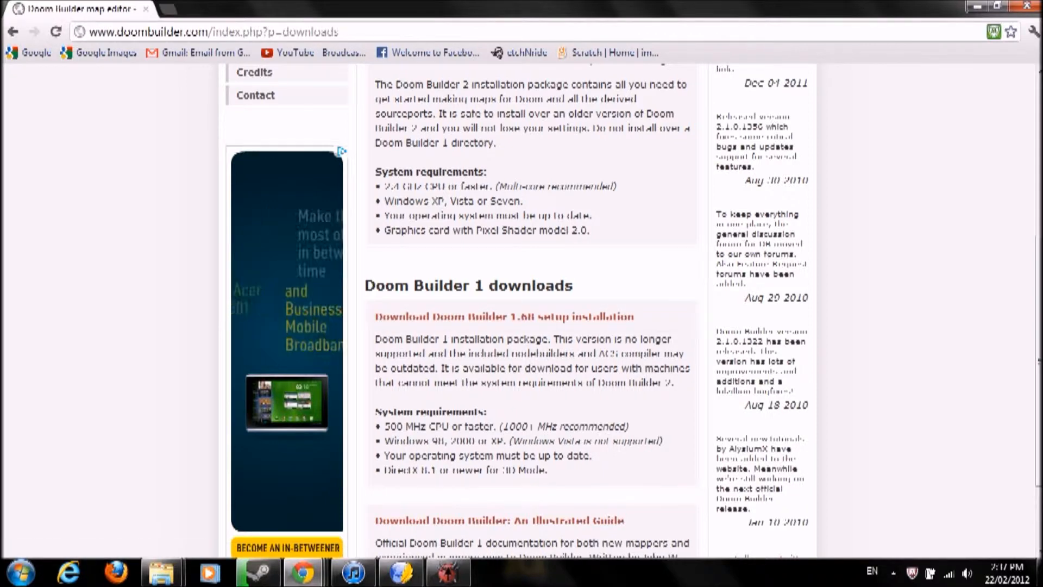
scroll(532, 298, up, 6)
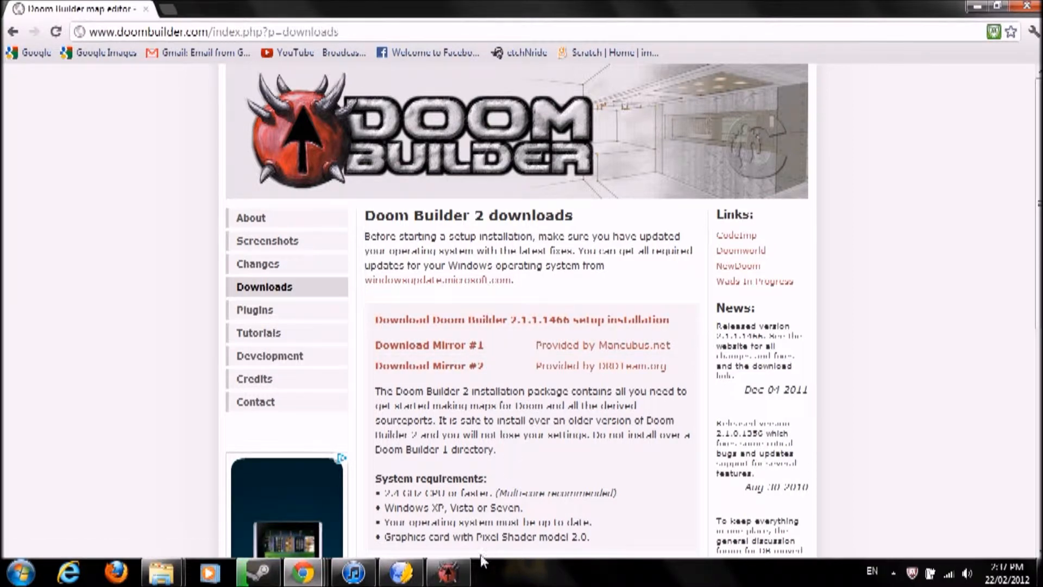
Switch back to Doom Builder and start a new map with the ZDoom (Doom in Hexen format) configuration and level name MAP01
click(449, 572)
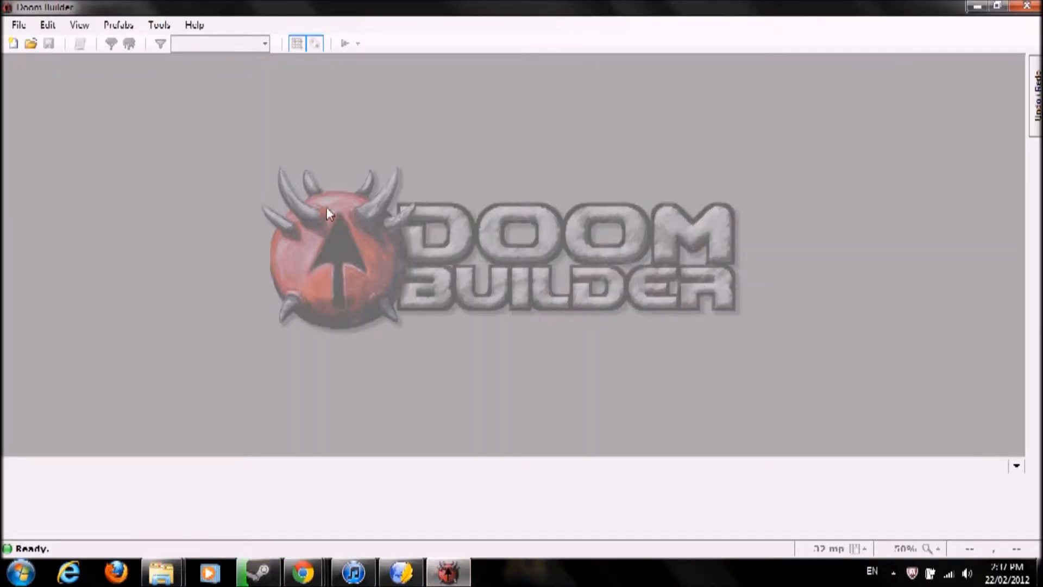
click(13, 44)
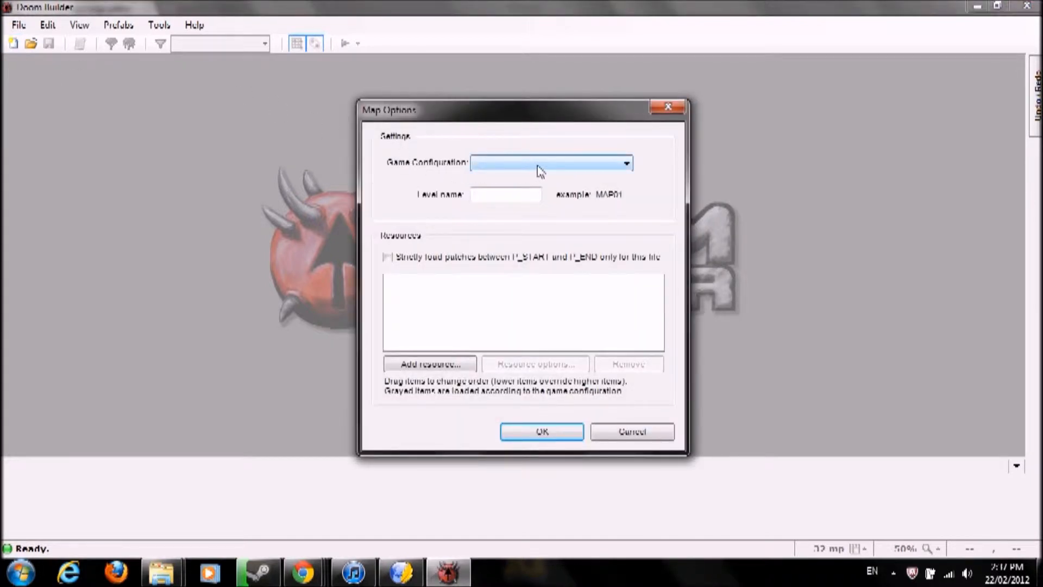
click(496, 164)
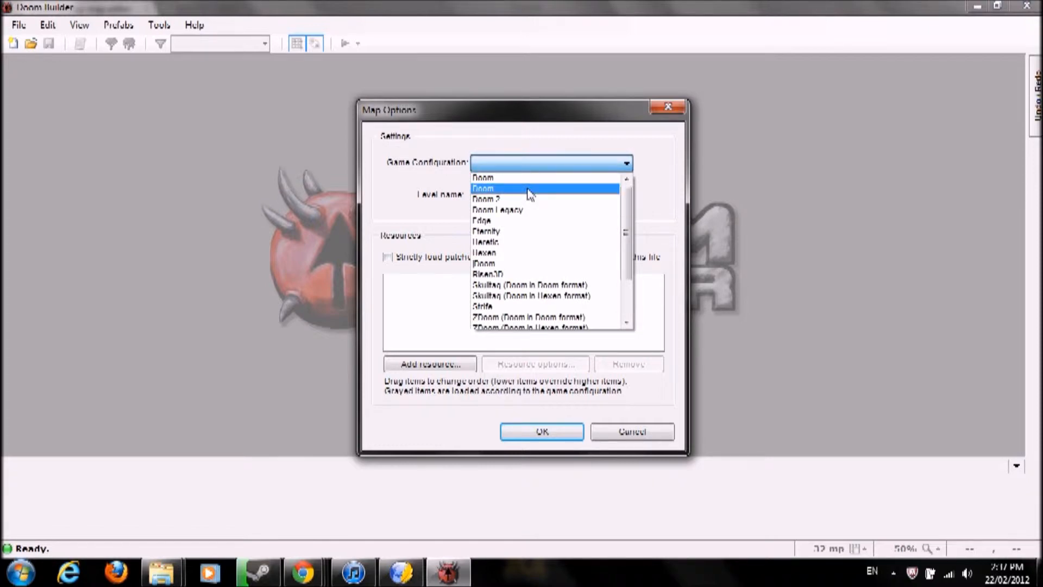
scroll(531, 209, down, 2)
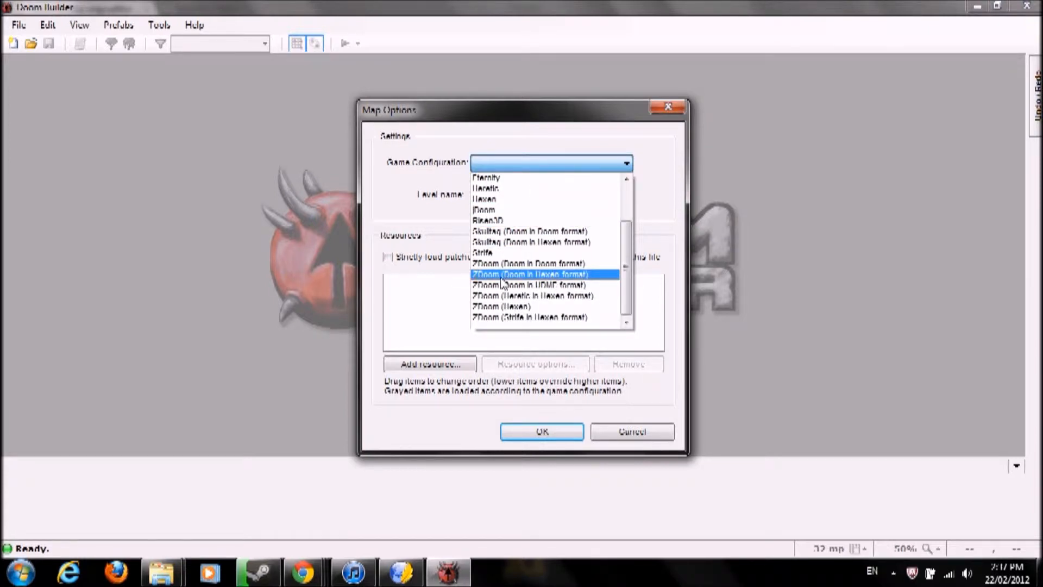
click(560, 278)
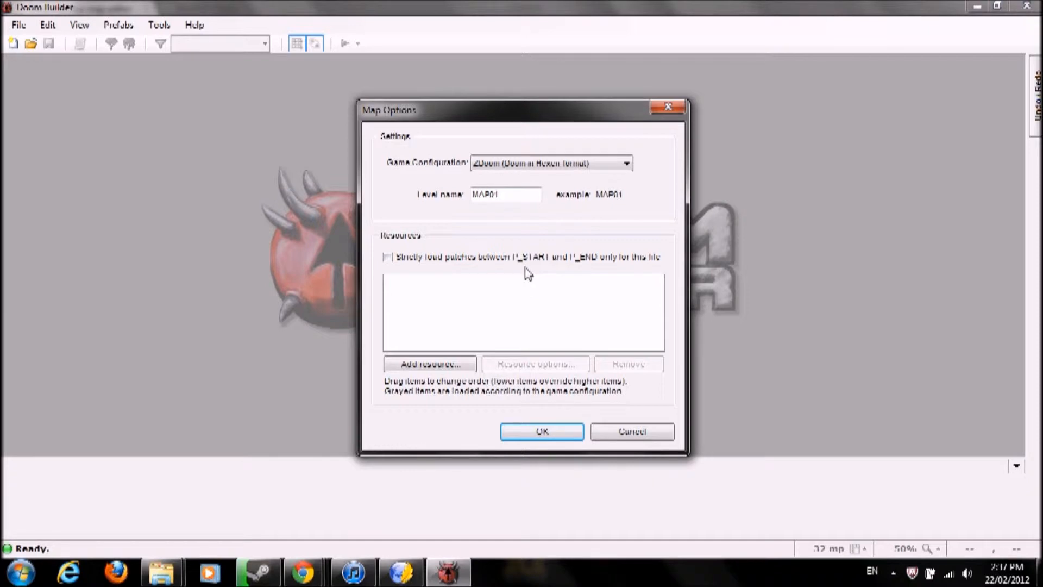
click(512, 195)
Add a WAD file from the Doom 2 stuff folder as a resource and create the map
click(448, 370)
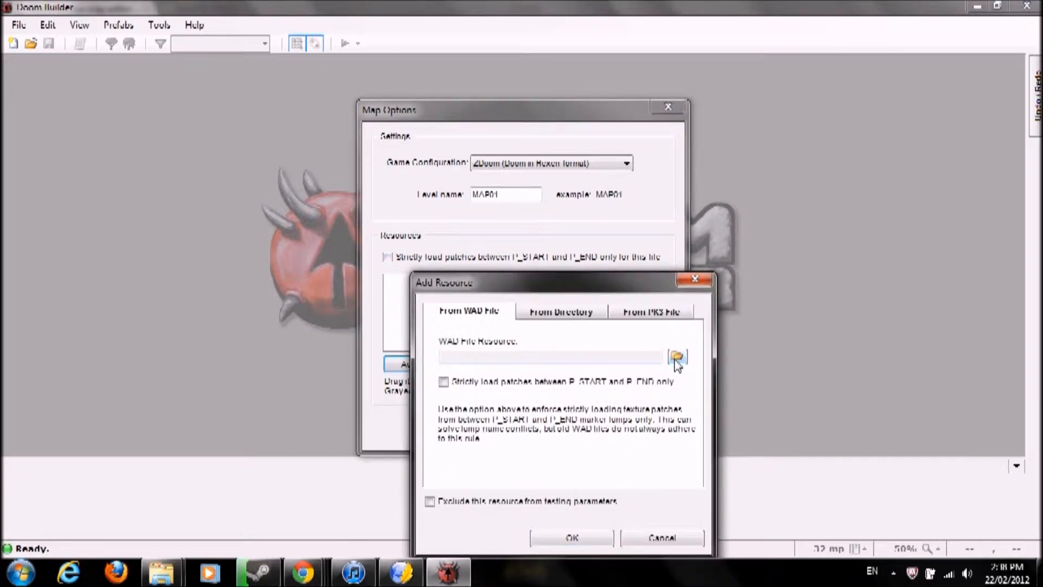
click(677, 358)
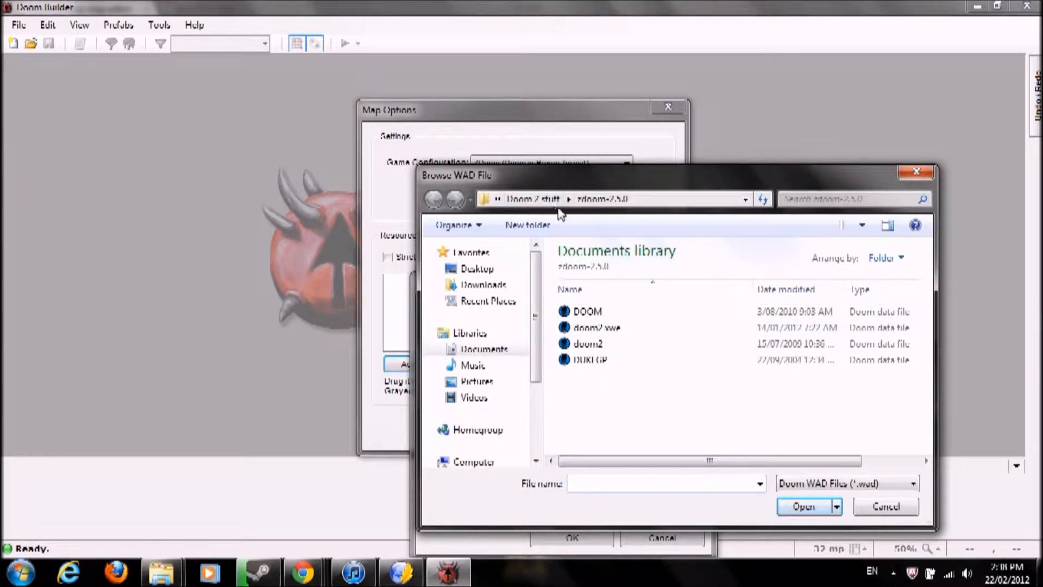
click(535, 199)
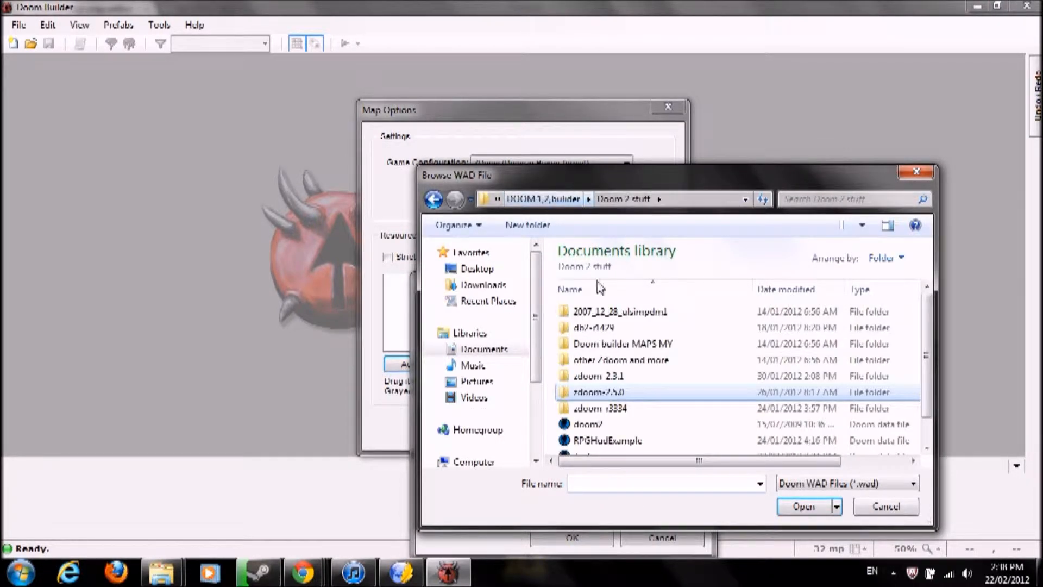
drag(931, 390, 931, 409)
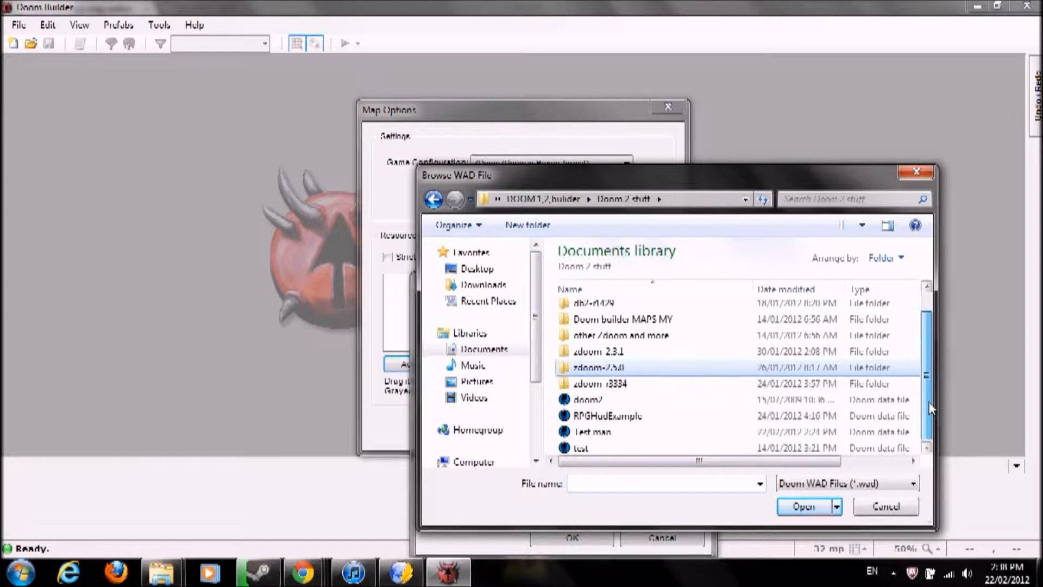
double_click(624, 413)
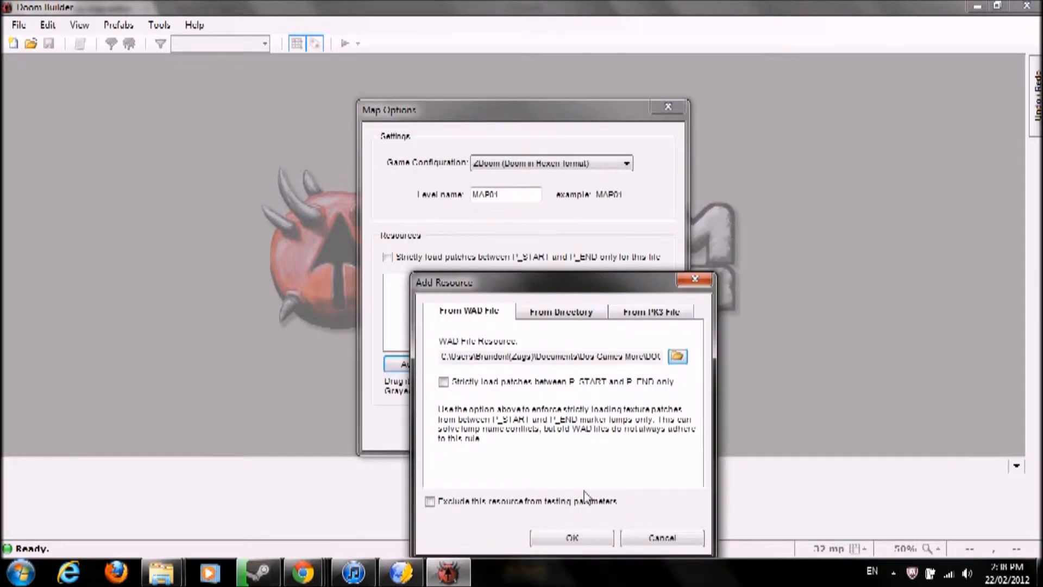
click(579, 537)
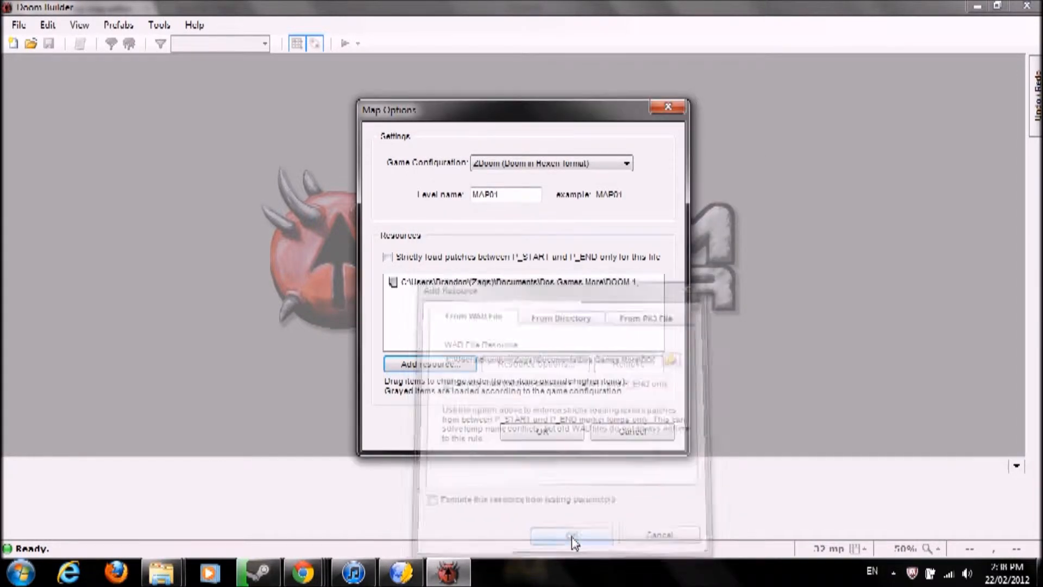
click(541, 435)
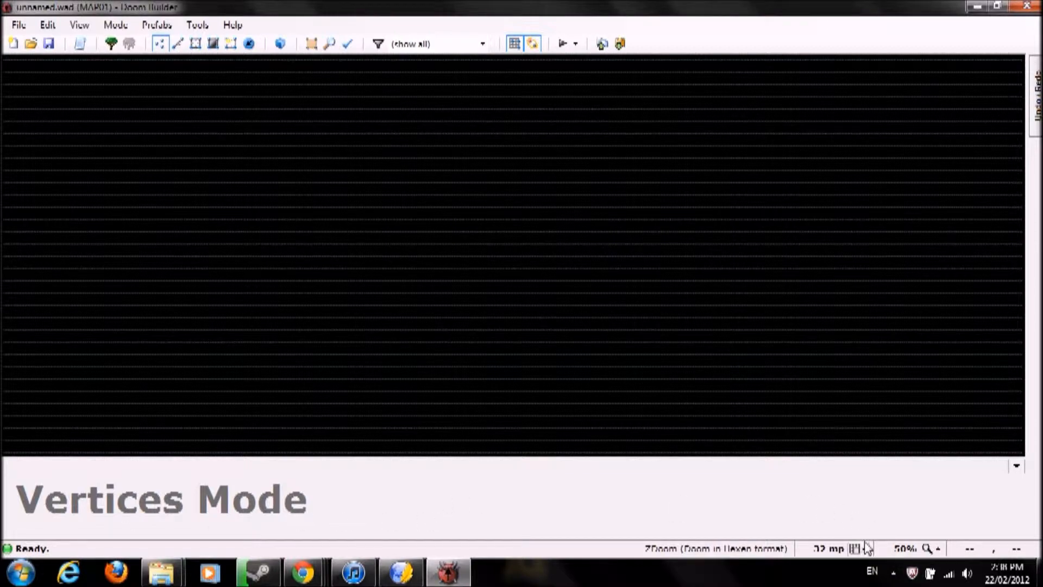
Set the map grid size to 8 mp
scroll(476, 306, up, 2)
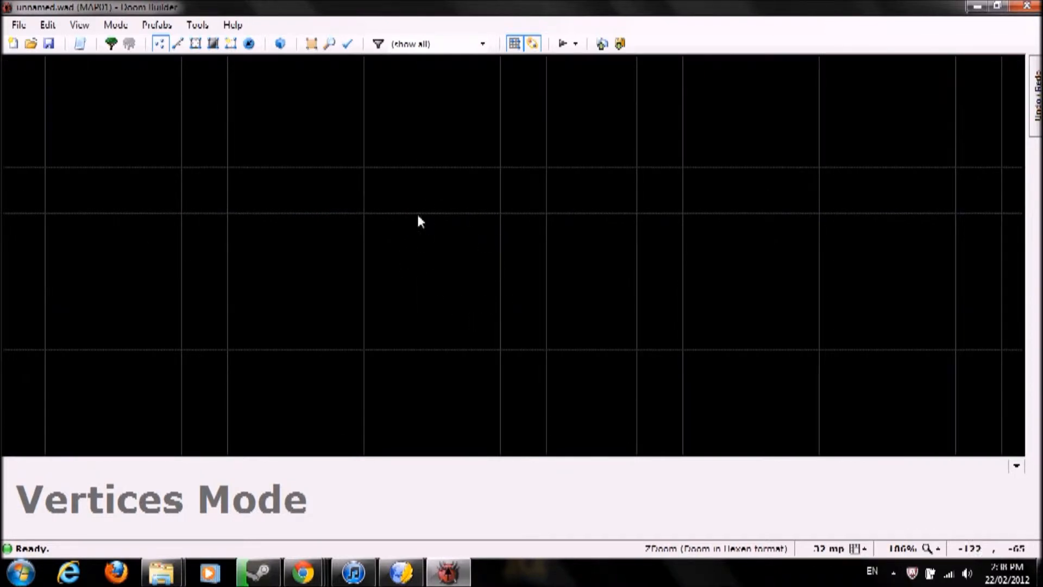
scroll(521, 282, down, 1)
scroll(538, 289, up, 1)
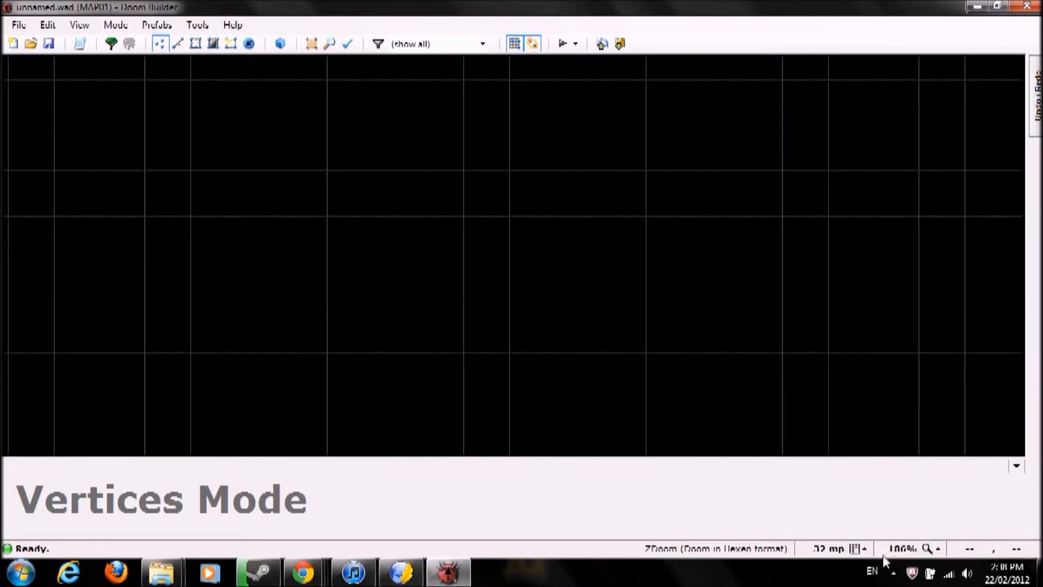
click(864, 549)
click(830, 495)
scroll(537, 353, up, 6)
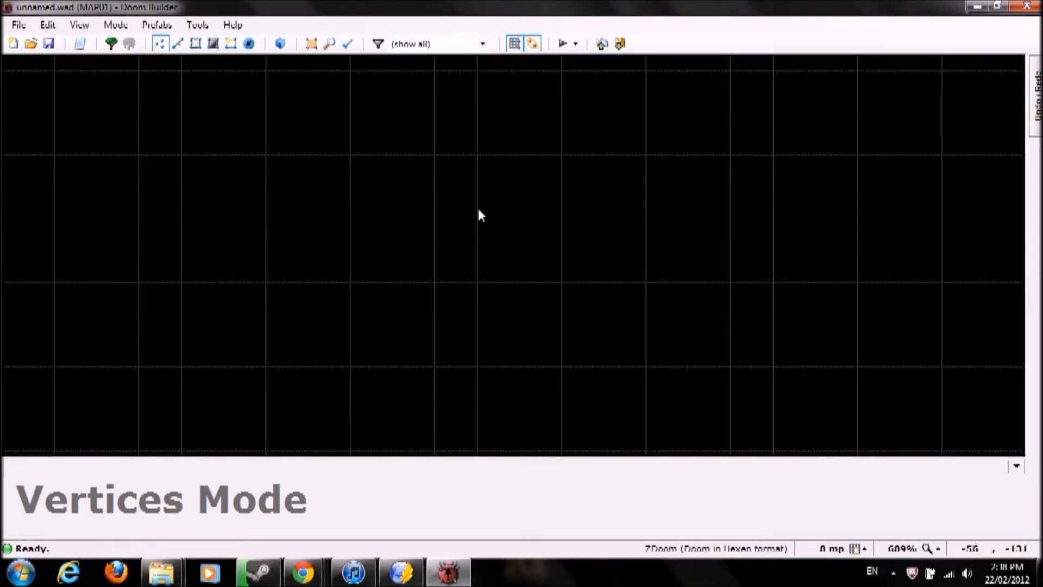
scroll(445, 207, down, 3)
Set the map grid size to 1024 mp
click(864, 549)
click(809, 376)
scroll(669, 333, down, 13)
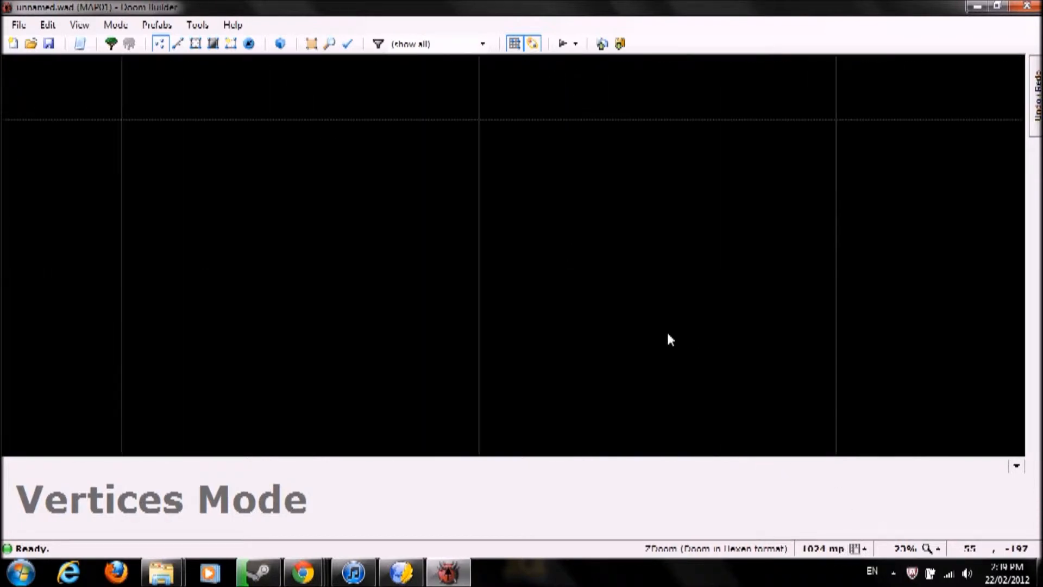
scroll(674, 343, up, 2)
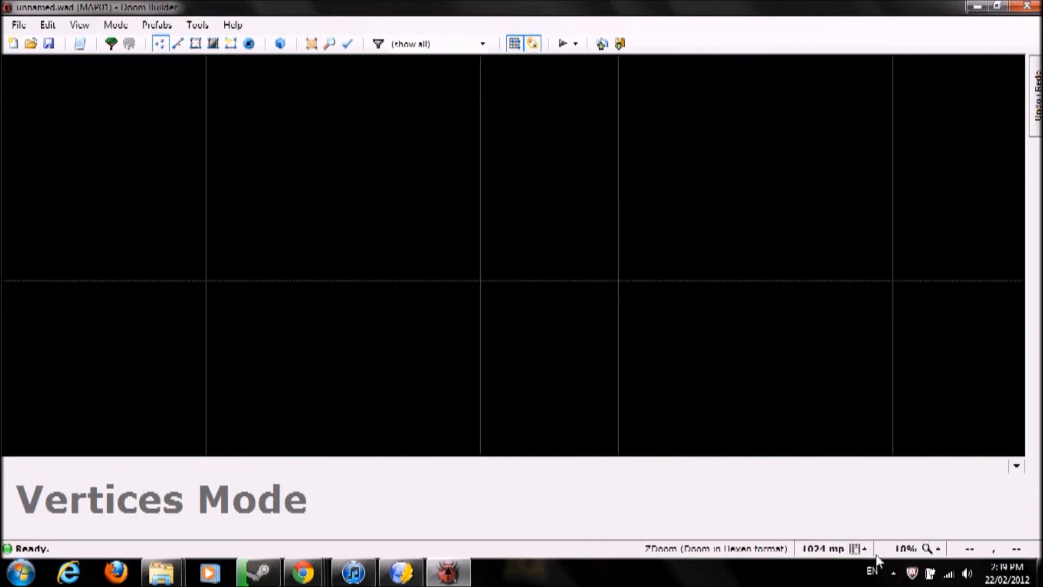
Return the map grid size to 32 mp
click(861, 550)
click(804, 459)
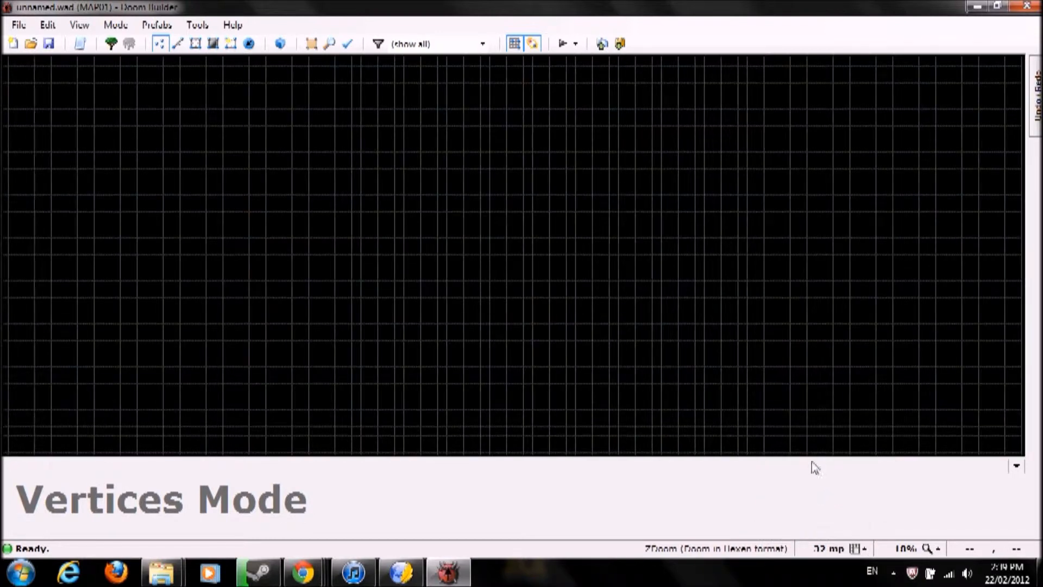
scroll(655, 378, up, 2)
scroll(655, 377, up, 6)
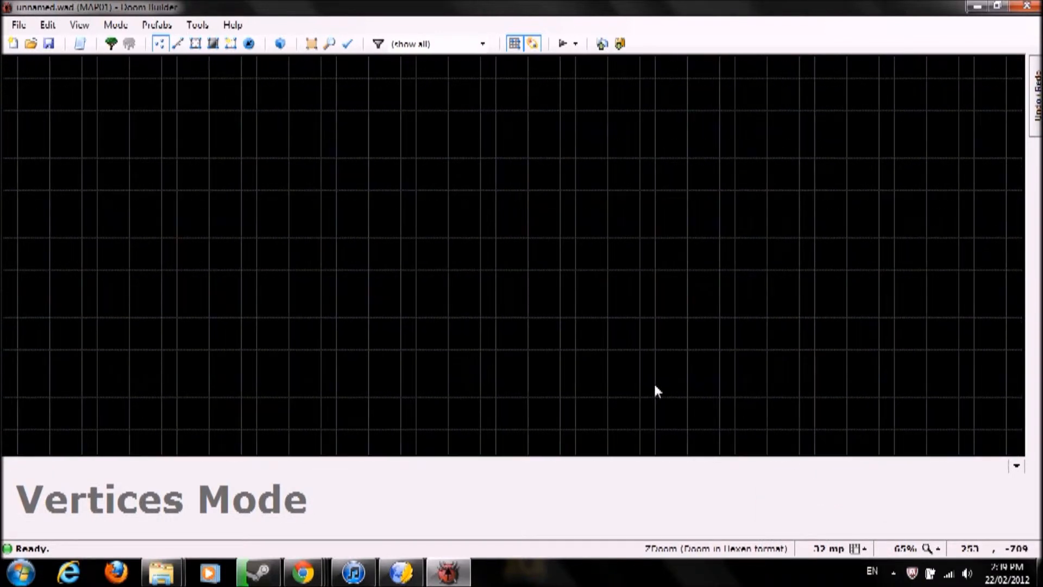
scroll(654, 388, down, 3)
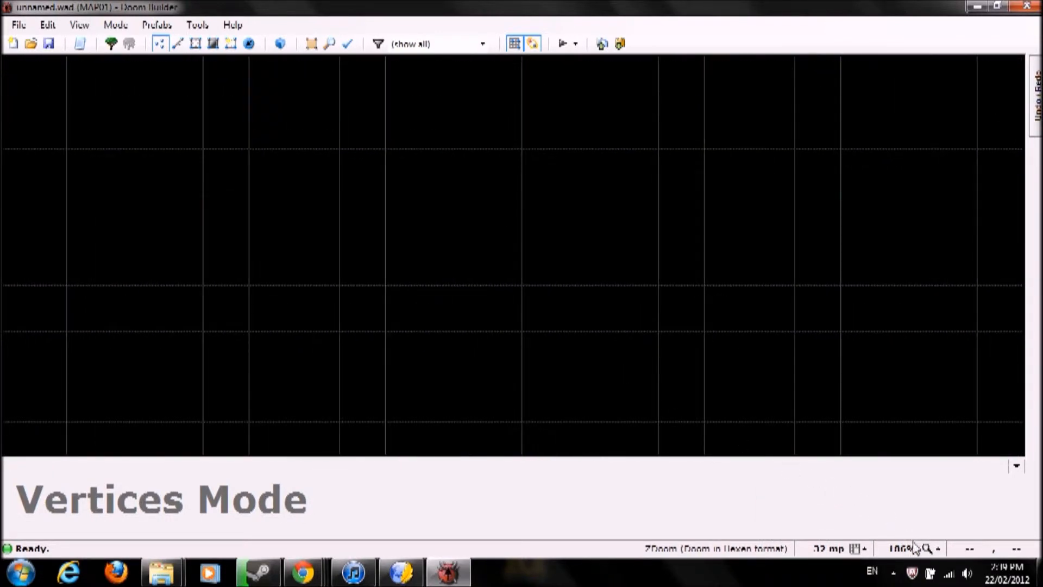
Set the zoom level of the empty map view to 100%
click(929, 549)
click(900, 443)
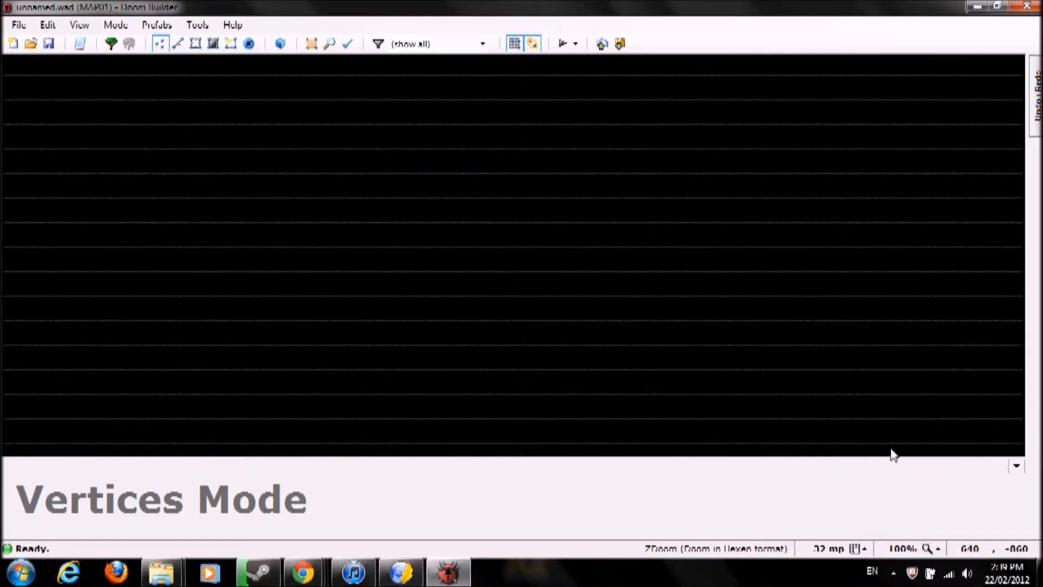
click(943, 549)
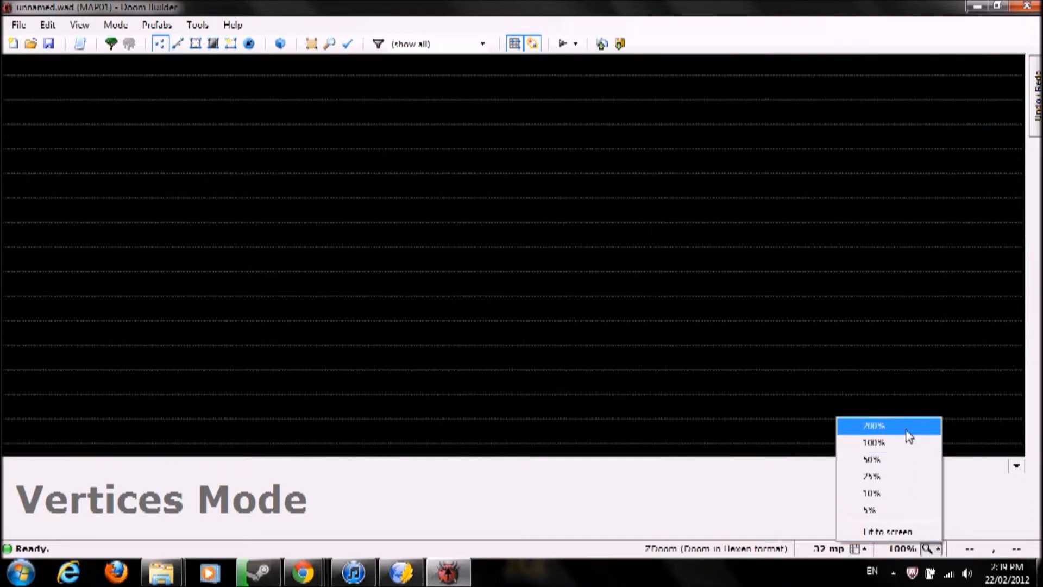
click(908, 447)
scroll(762, 376, up, 4)
scroll(762, 377, down, 5)
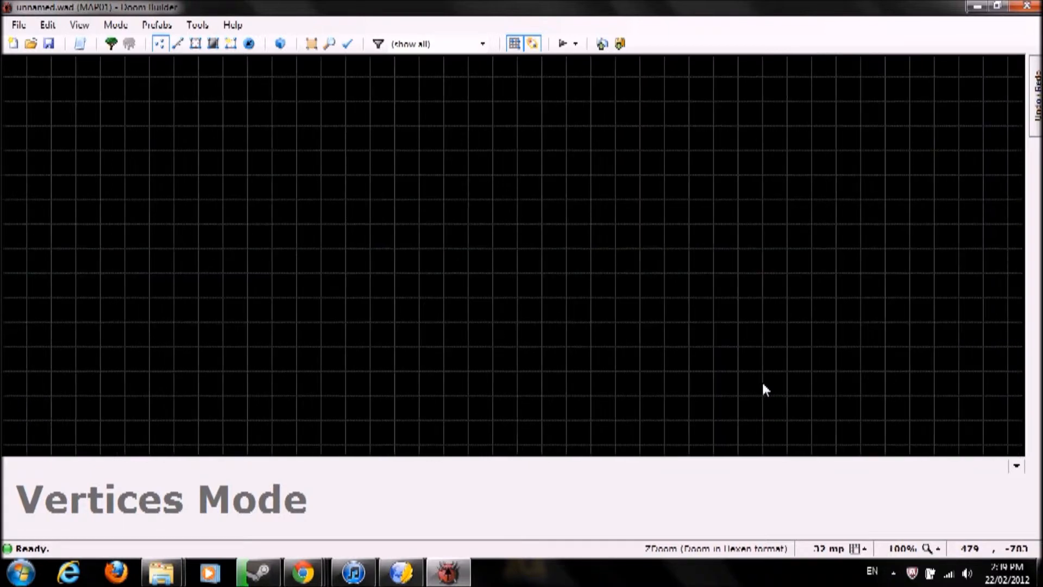
Insert a vertex in Vertices Mode at the grid intersection near (-384, -384)
scroll(734, 375, down, 2)
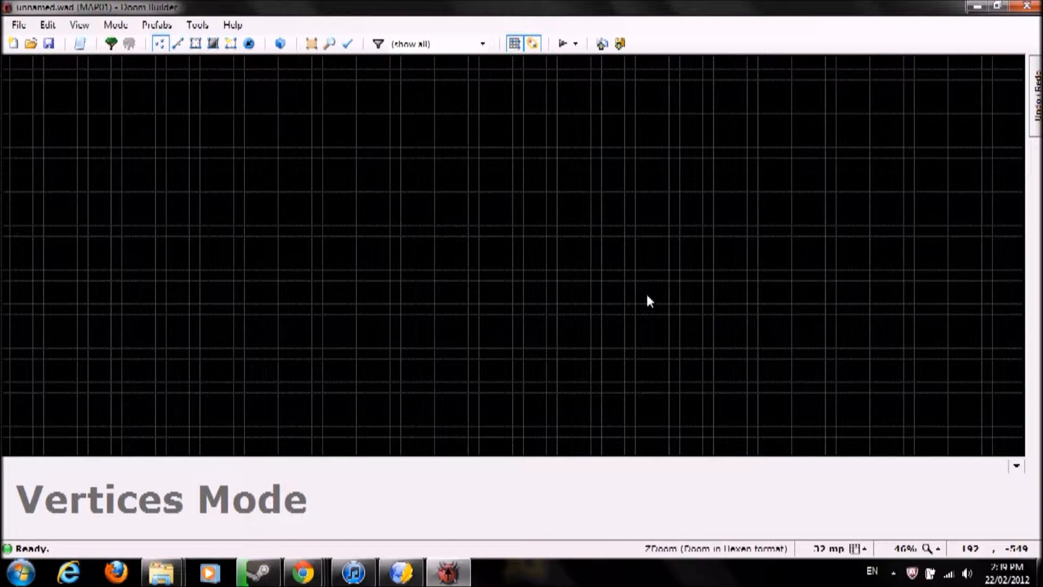
scroll(551, 252, down, 1)
scroll(551, 253, down, 1)
scroll(534, 252, up, 3)
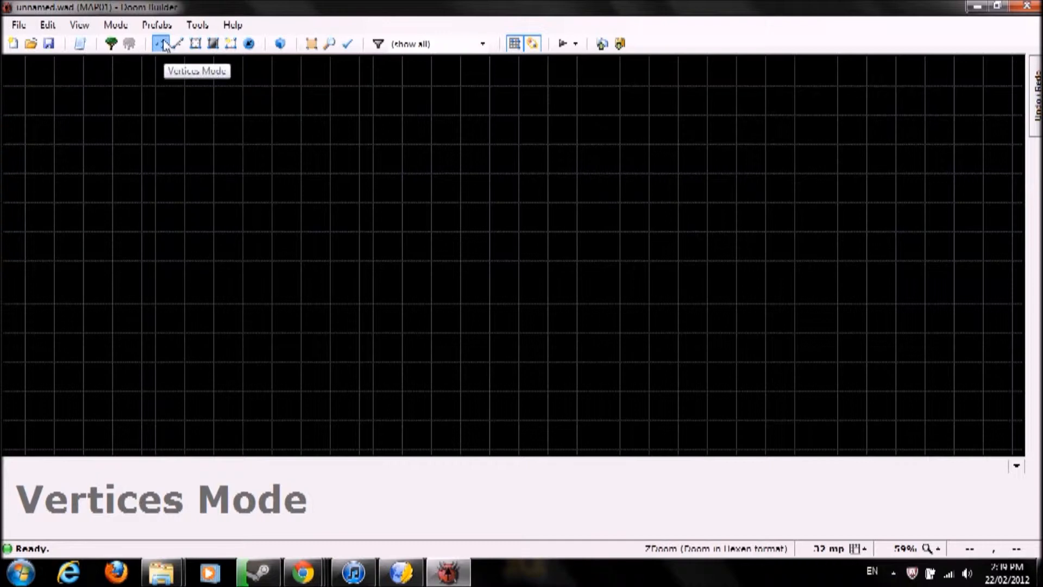
scroll(439, 266, up, 3)
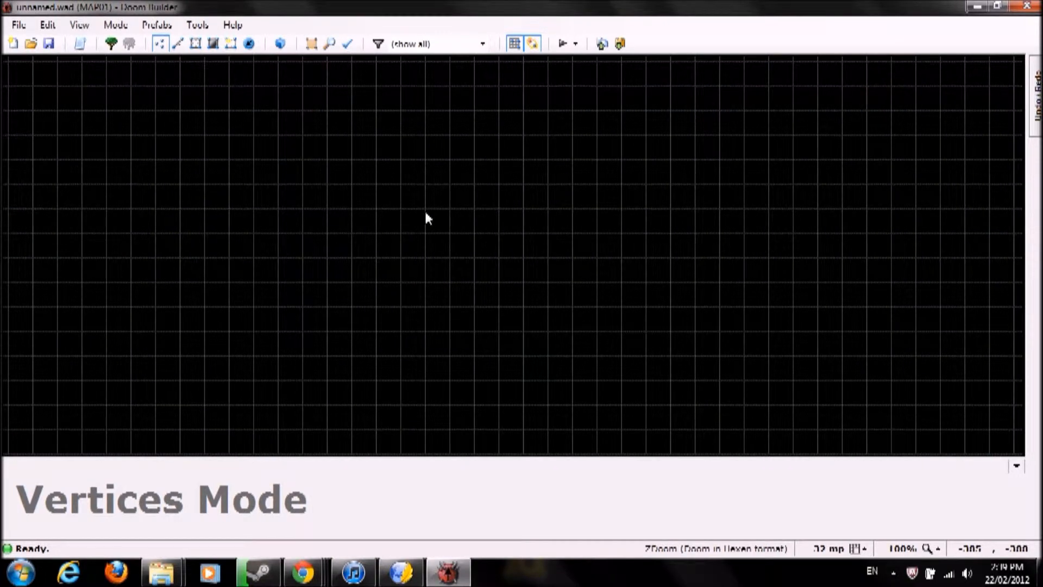
key(Insert)
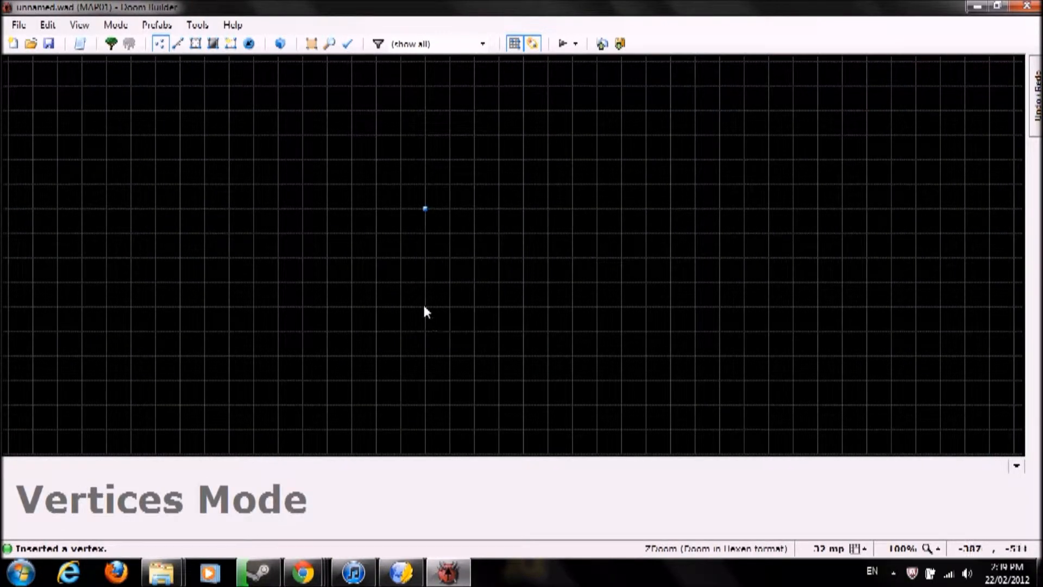
Insert three more vertices at (-384, -576), (-64, -576) and (-64, -384) to complete a rectangle's four corners
key(Insert)
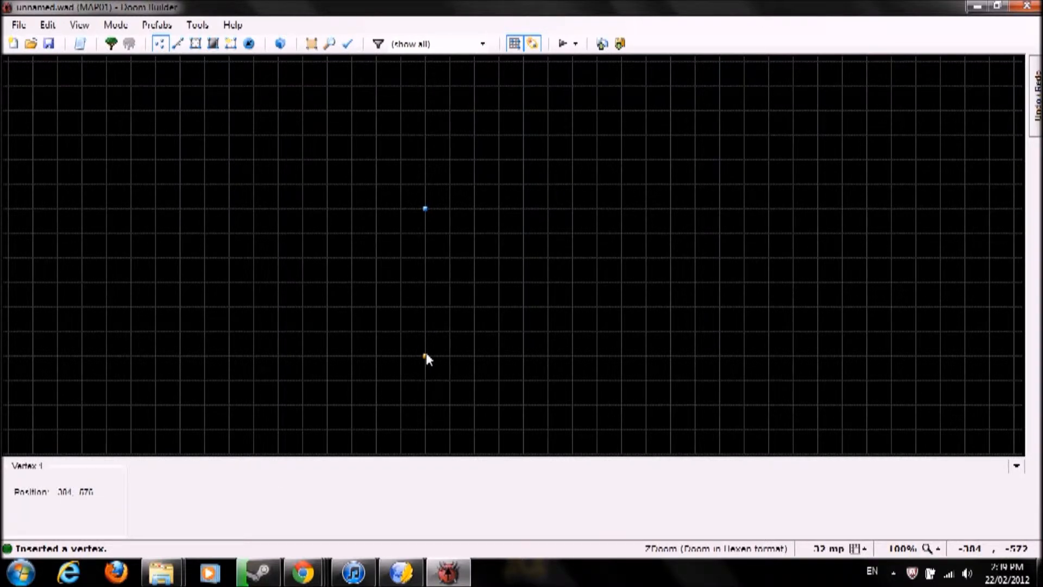
key(Insert)
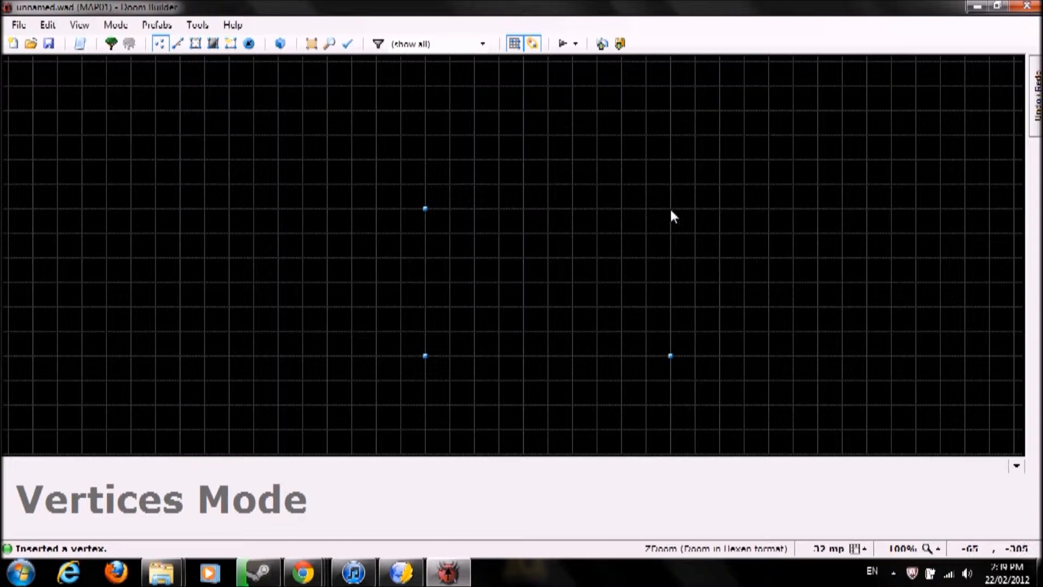
key(Insert)
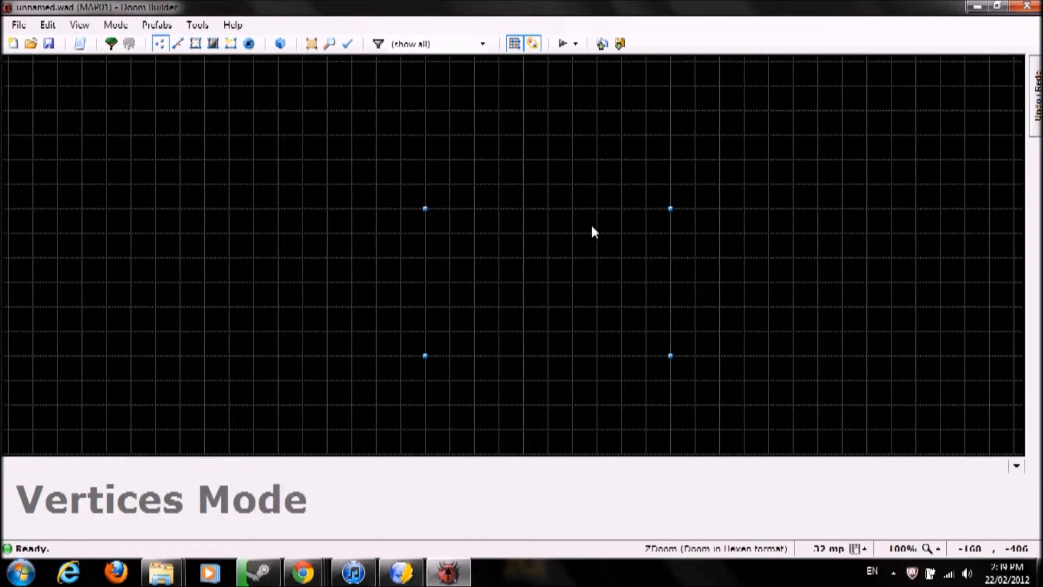
Inspect the position properties of the vertex at (-384, -384) and close them without changing any value
drag(426, 210, 457, 211)
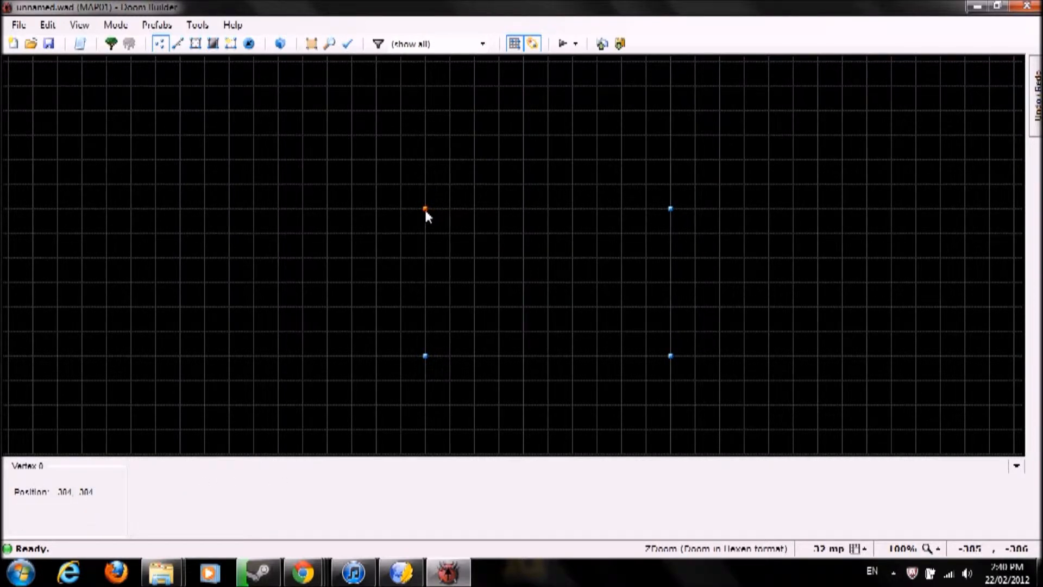
right_click(426, 209)
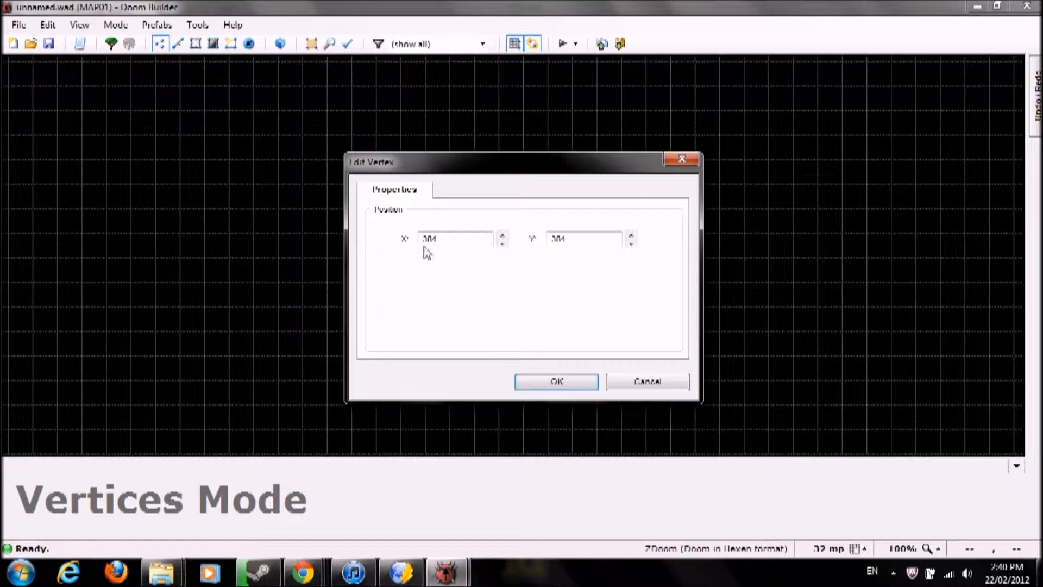
click(550, 388)
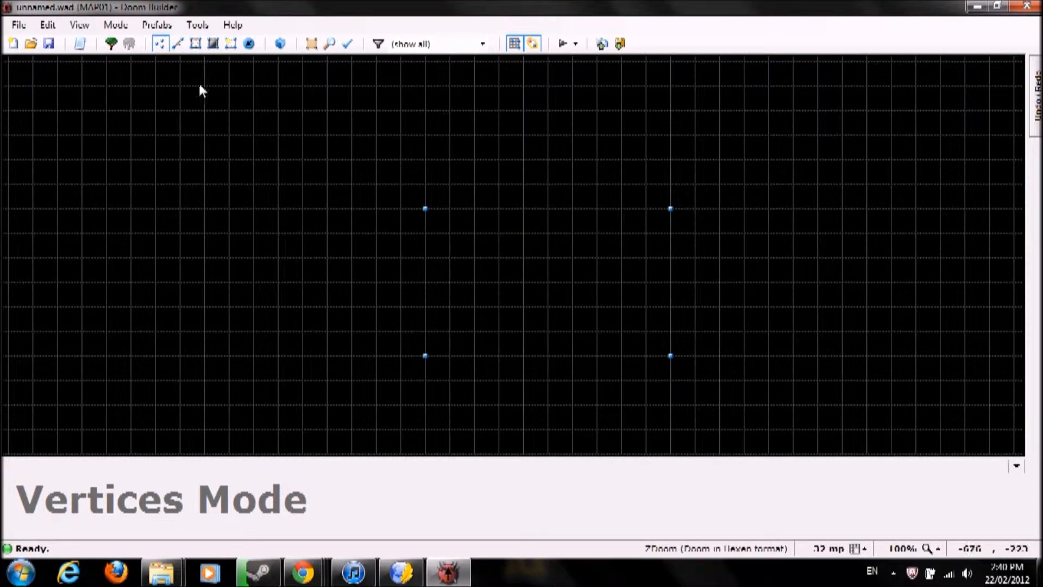
Draw linedefs through the four vertices in Linedefs Mode to form a closed 320 by 192 rectangular room
click(179, 44)
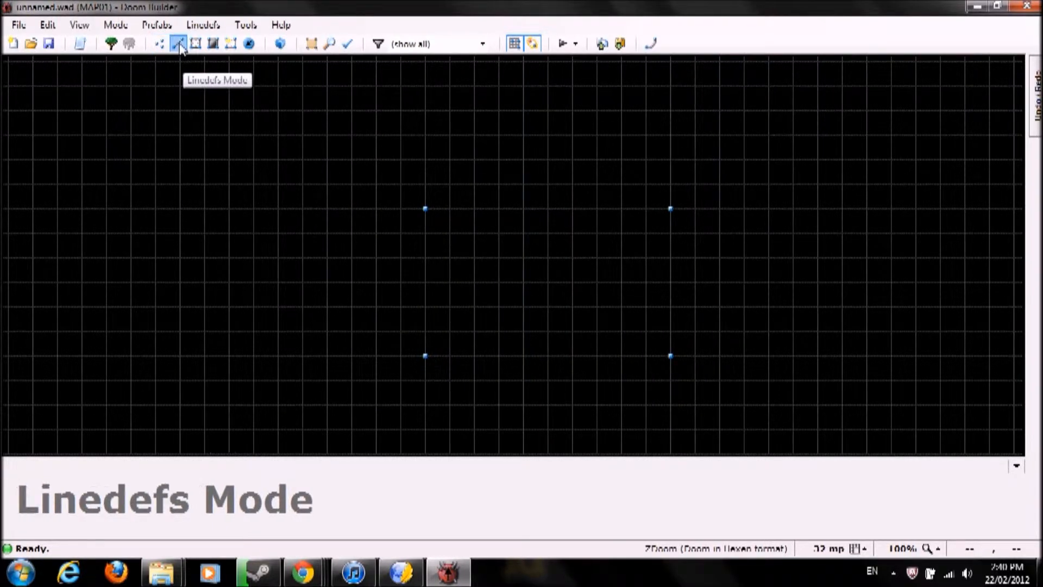
right_click(425, 216)
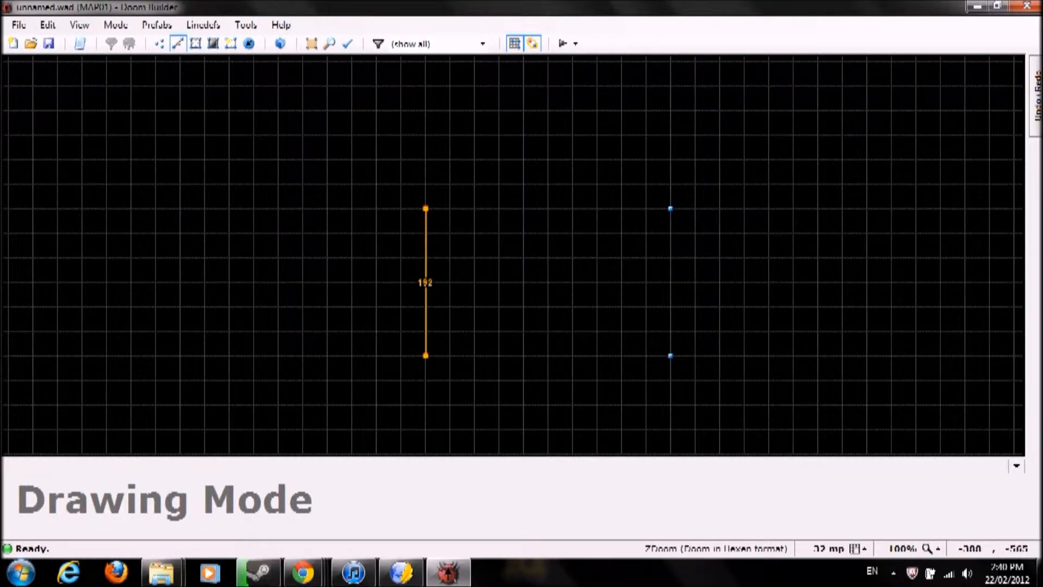
click(426, 356)
click(671, 356)
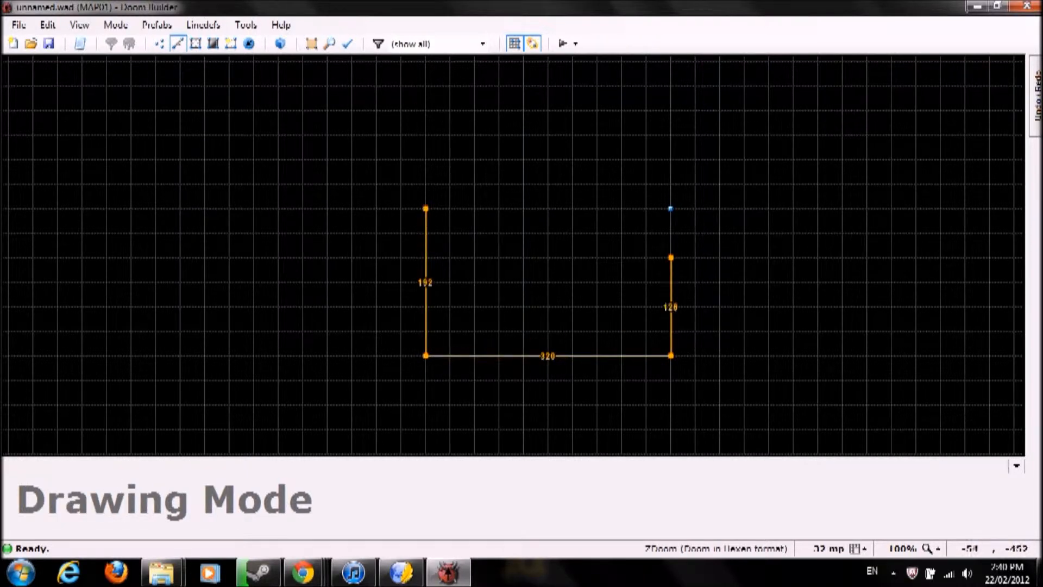
click(671, 208)
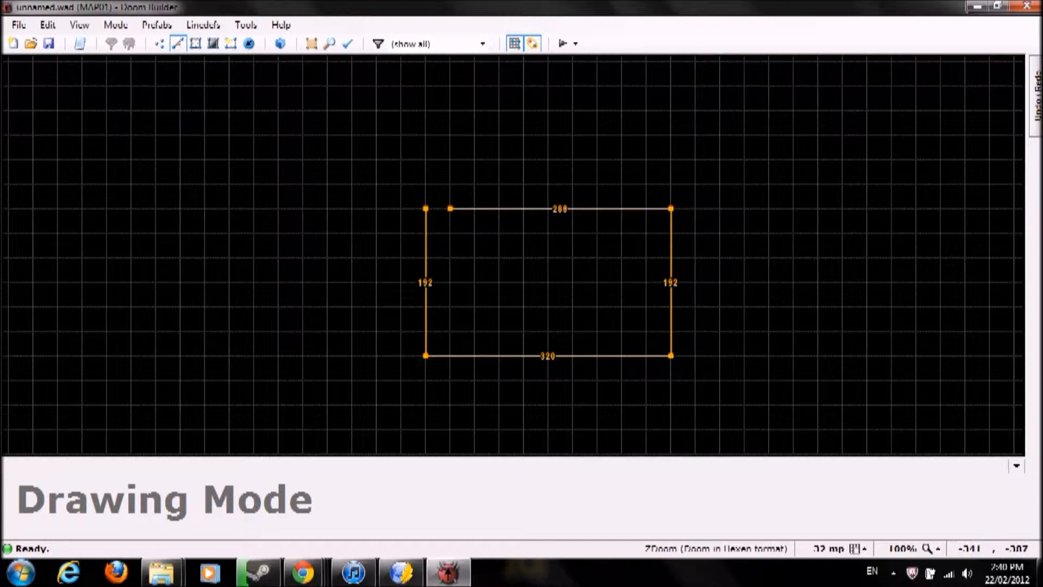
click(425, 208)
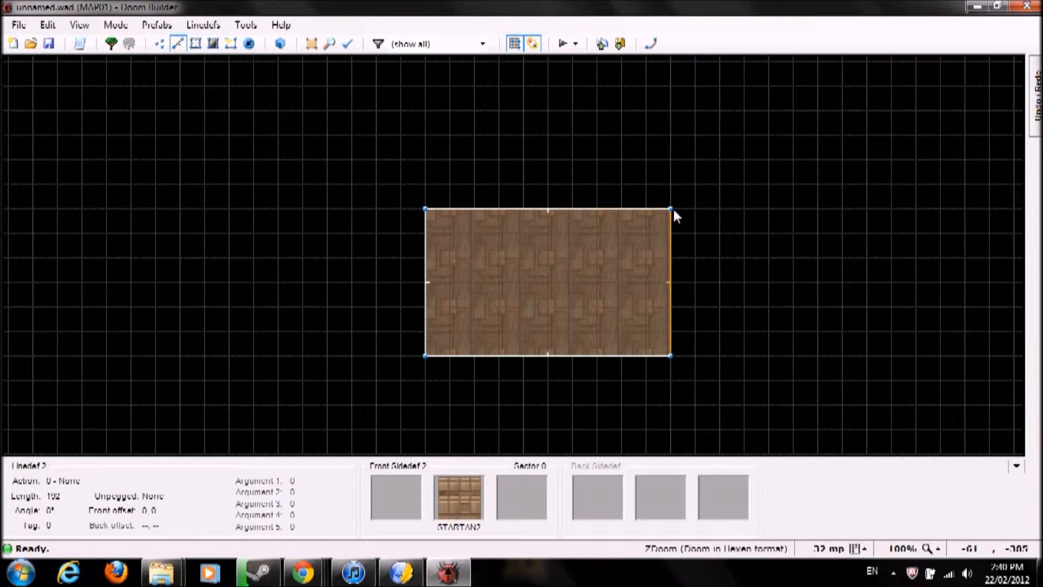
Delete the linedef on the room's east side and undo the deletion
key(Delete)
key(ctrl+z)
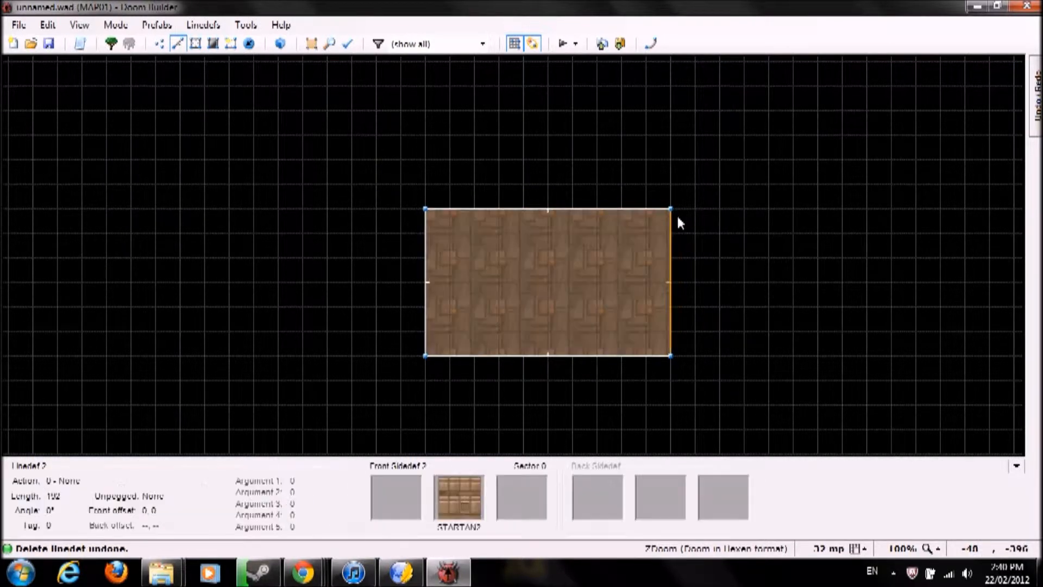
Draw a 32 by 192 sector against the room's east side and collapse it by moving its outer linedef onto the shared edge
key(d)
click(671, 208)
click(695, 208)
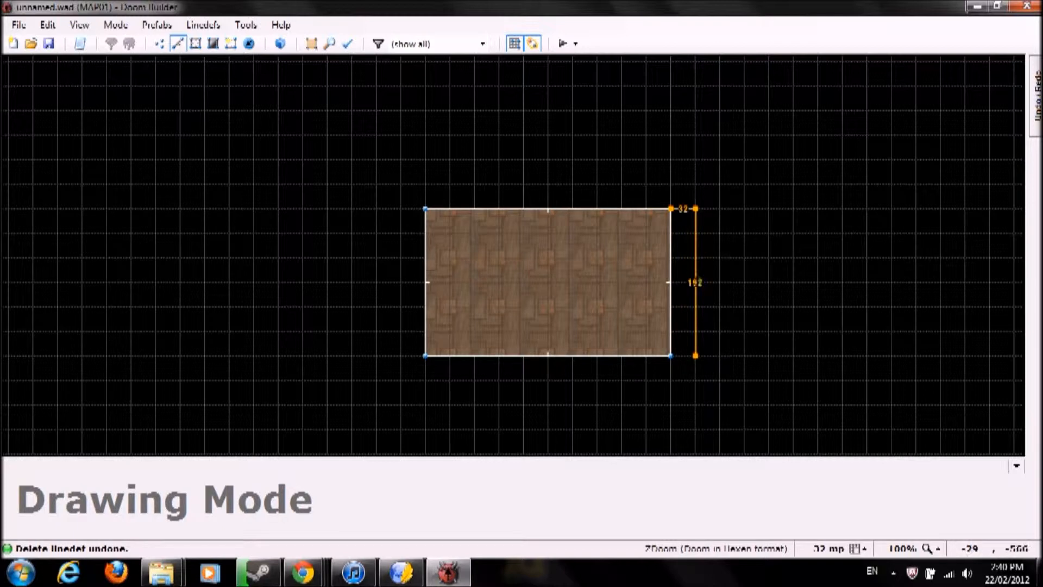
click(671, 356)
click(672, 209)
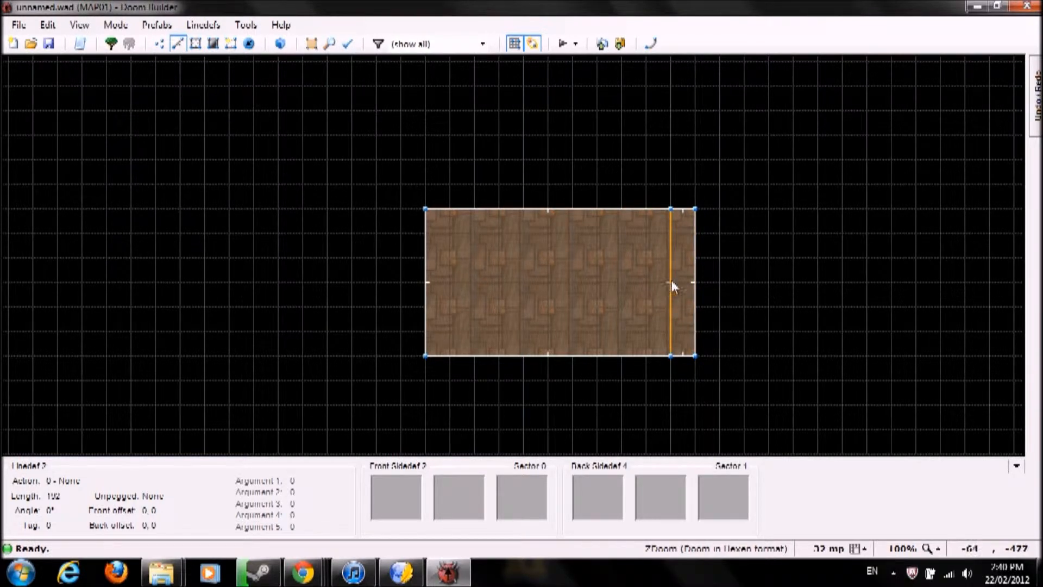
right_drag(695, 276, 671, 278)
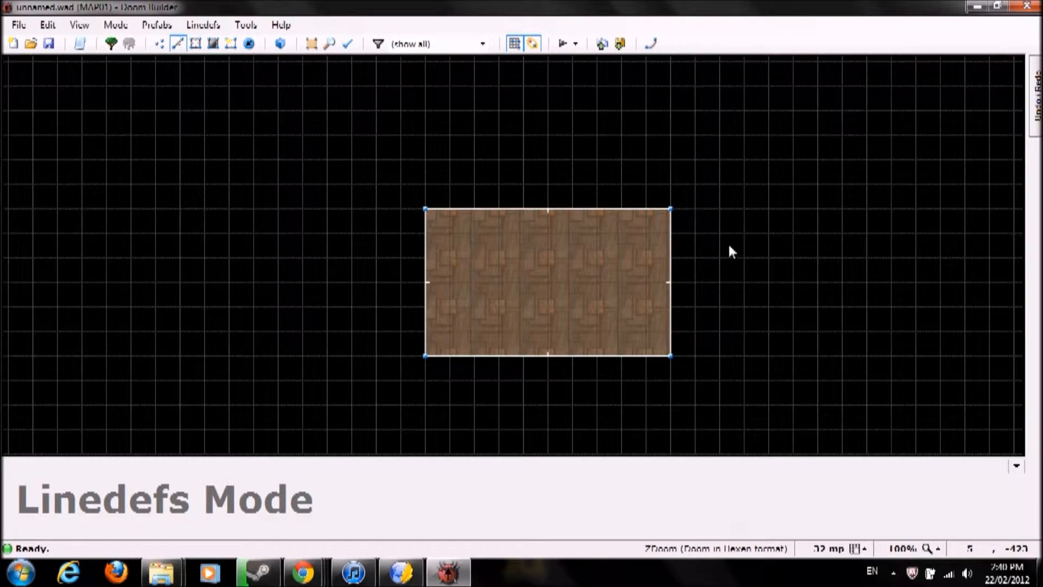
View the room's sector properties in Sectors Mode and close them
click(196, 46)
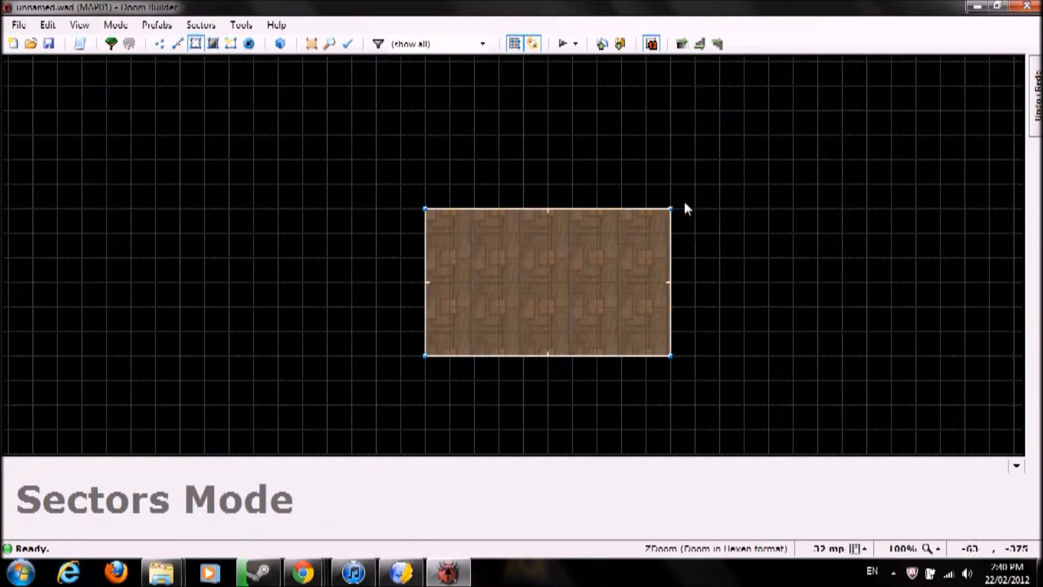
right_click(659, 297)
click(650, 448)
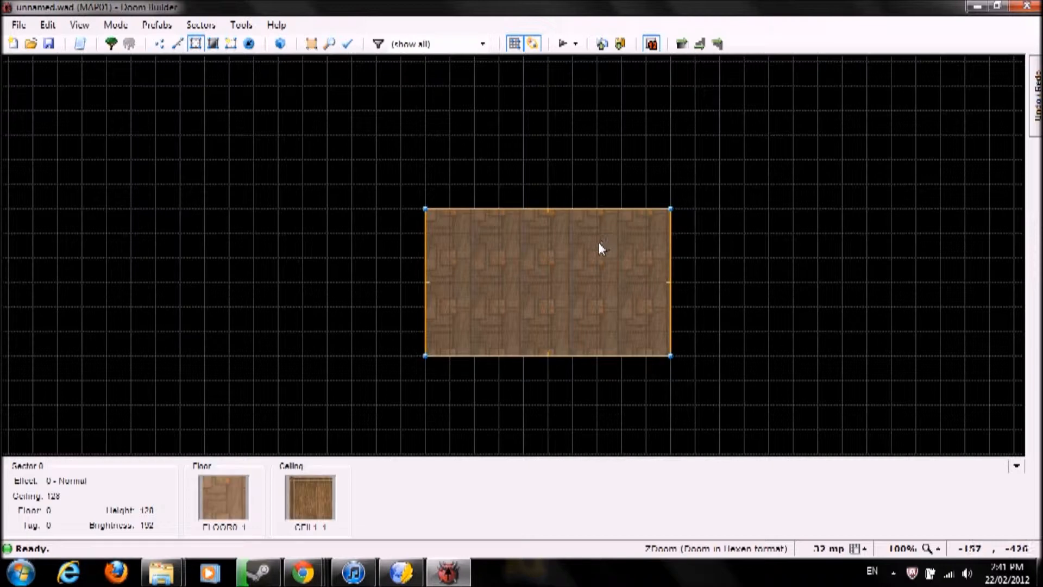
Make a sector from the enclosed rectangular room using Make Sectors Mode
click(213, 45)
click(195, 45)
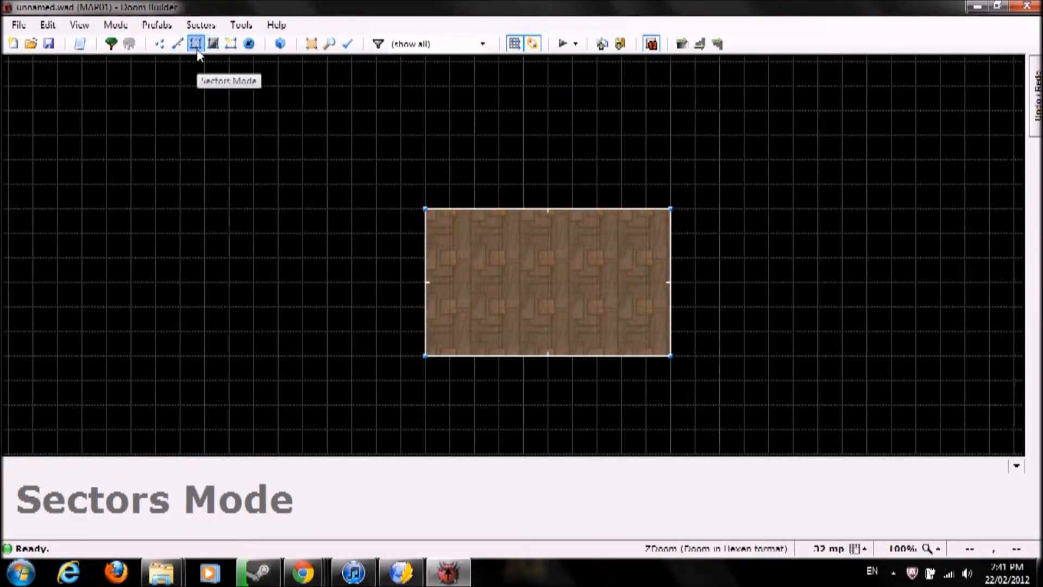
click(231, 45)
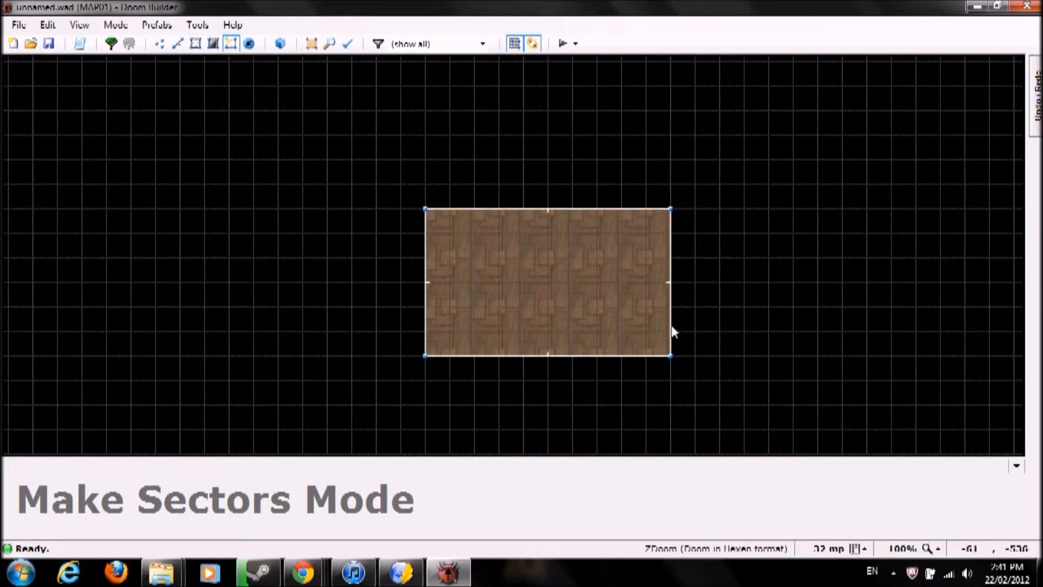
click(575, 284)
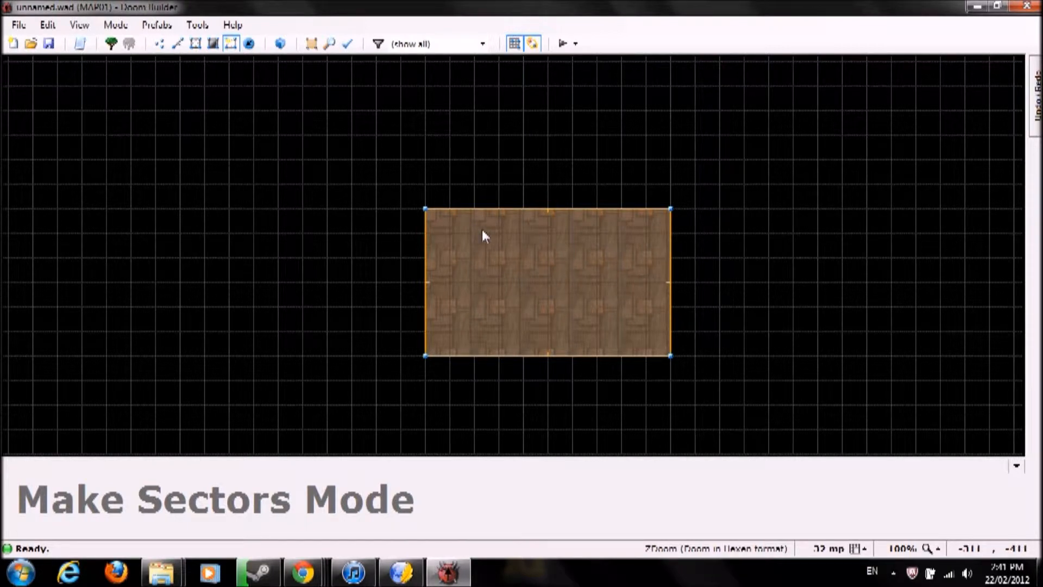
Insert a Player 1 start in Things Mode near the middle of the room's west wall, facing east at angle 0
click(249, 44)
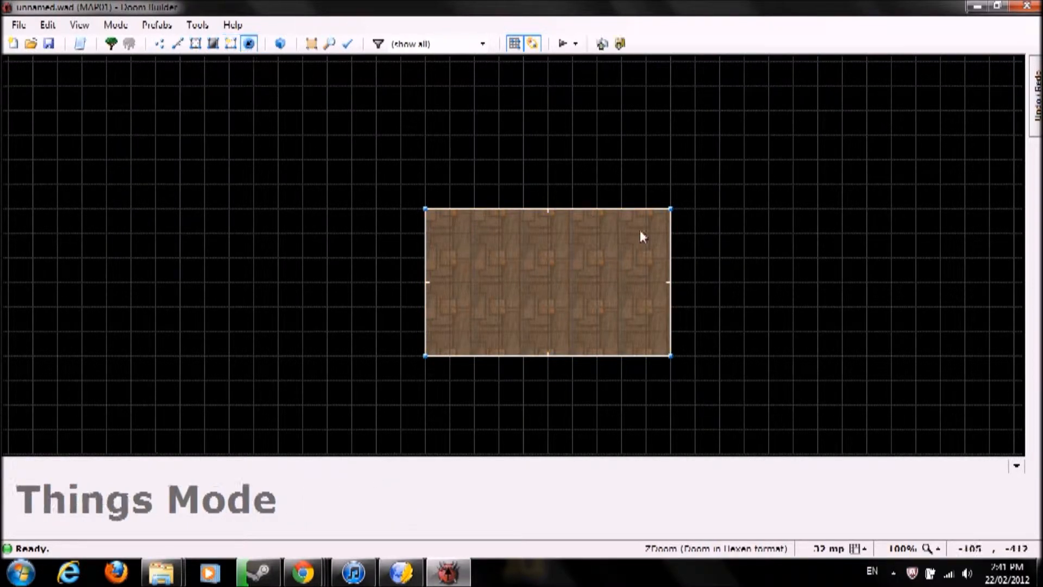
scroll(587, 260, up, 2)
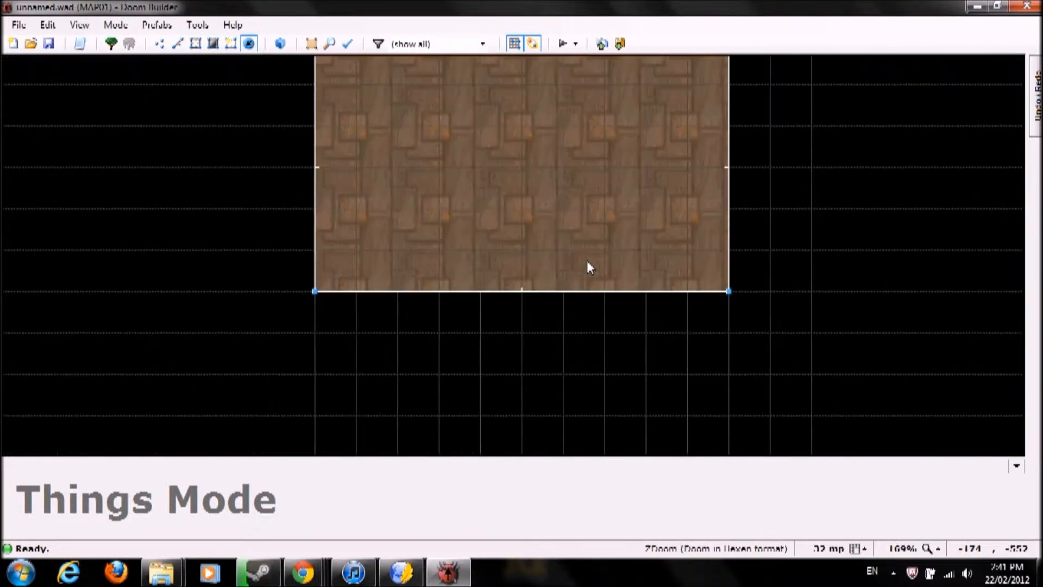
scroll(571, 275, up, 1)
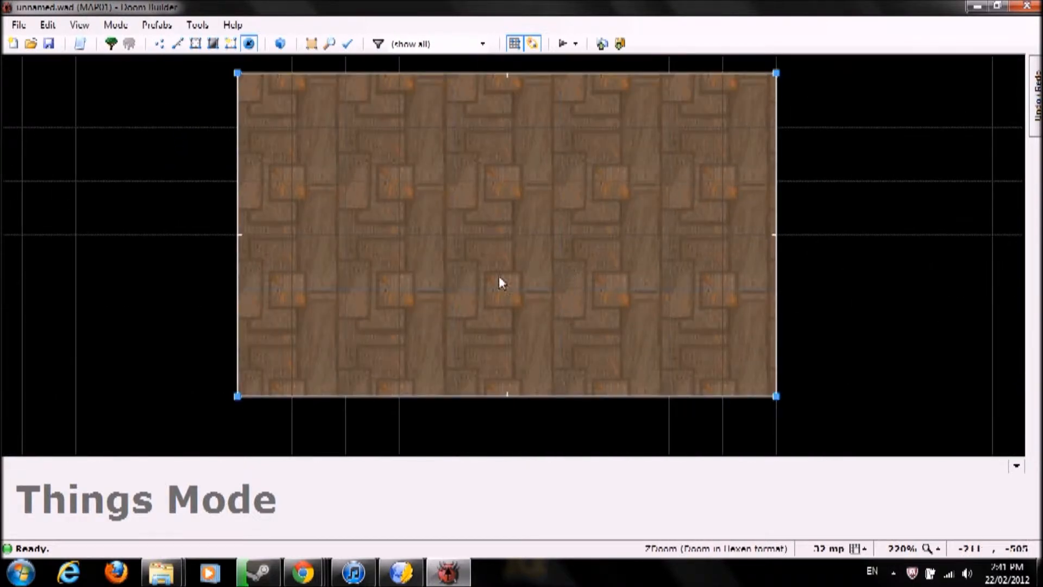
right_click(289, 233)
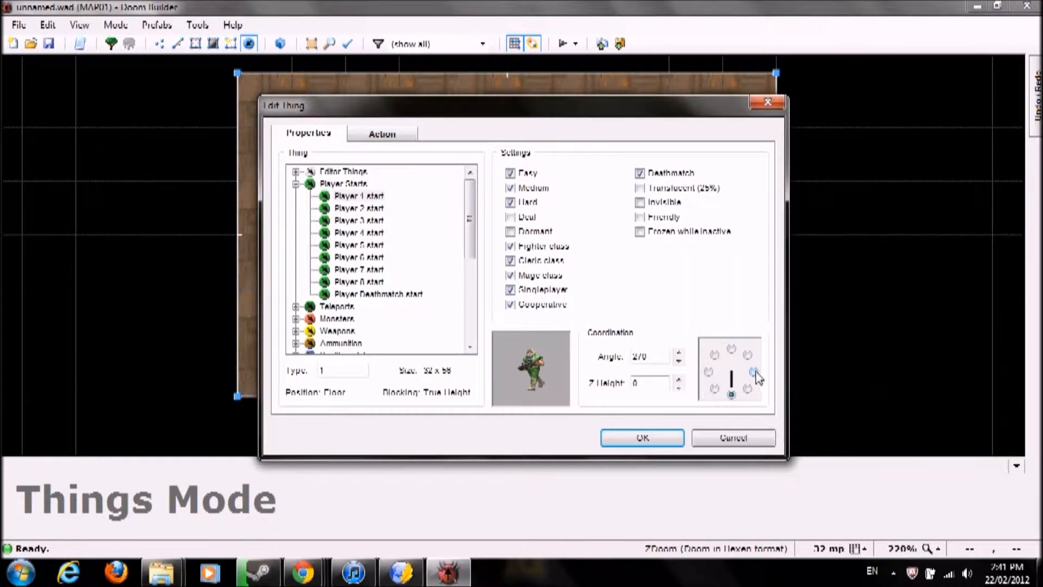
click(353, 196)
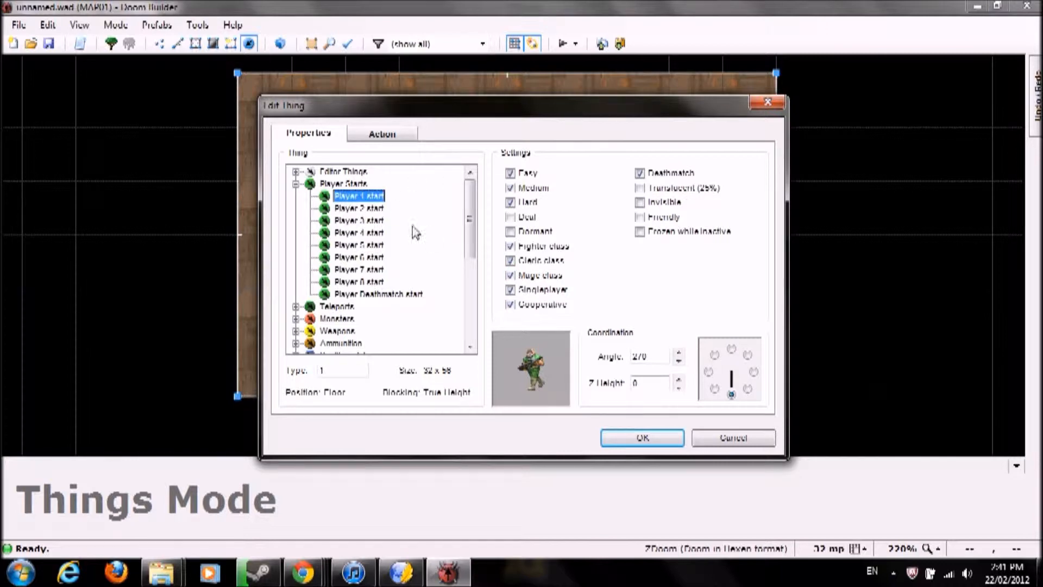
click(295, 183)
scroll(304, 193, down, 2)
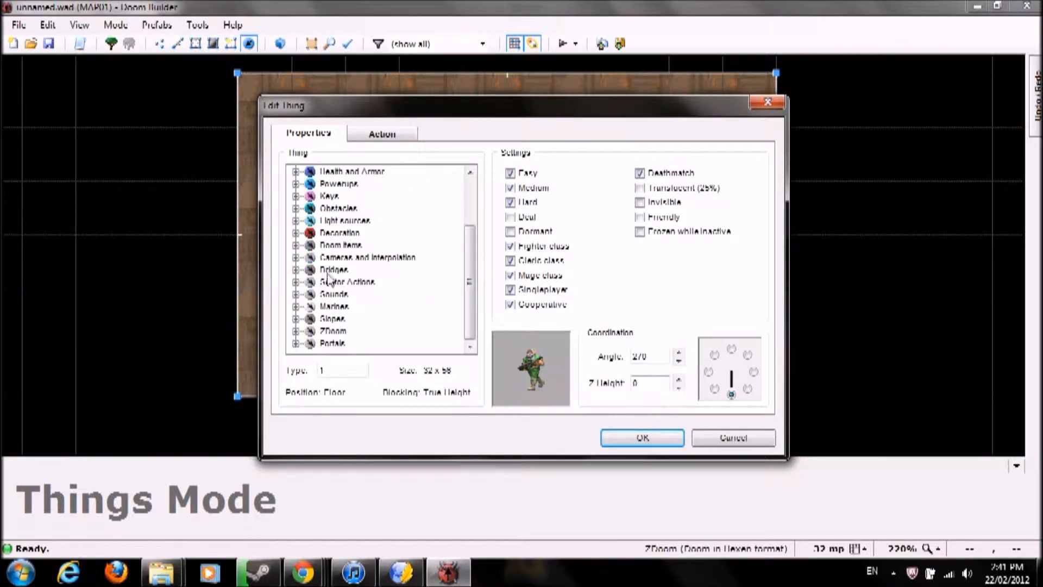
scroll(308, 347, up, 2)
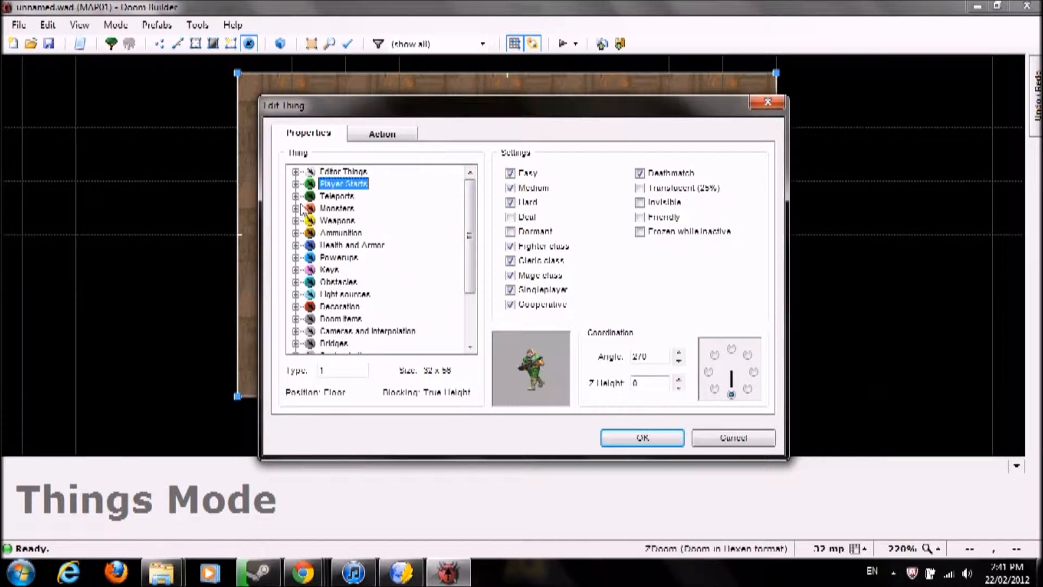
click(297, 184)
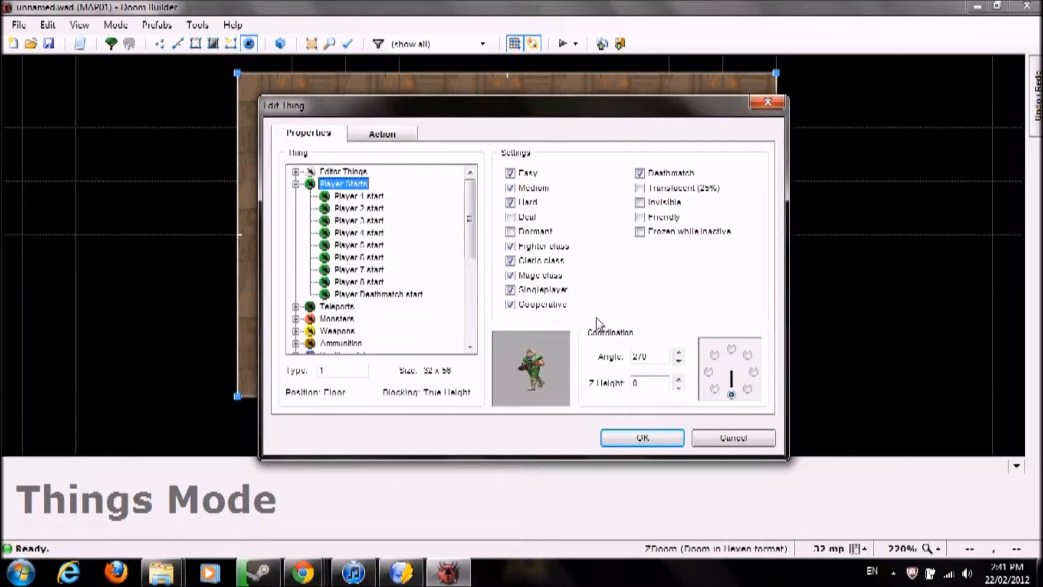
click(375, 199)
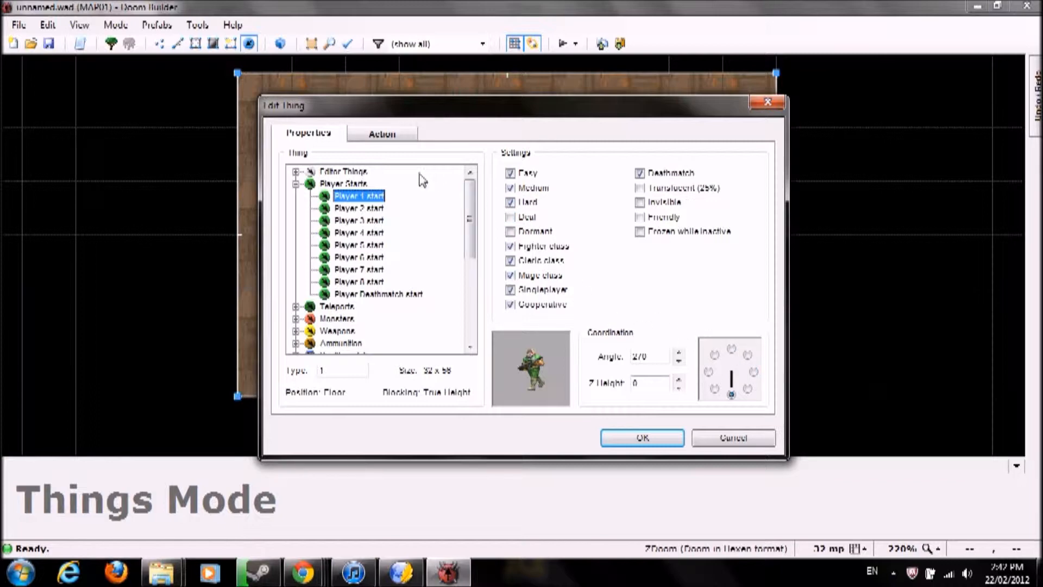
click(754, 372)
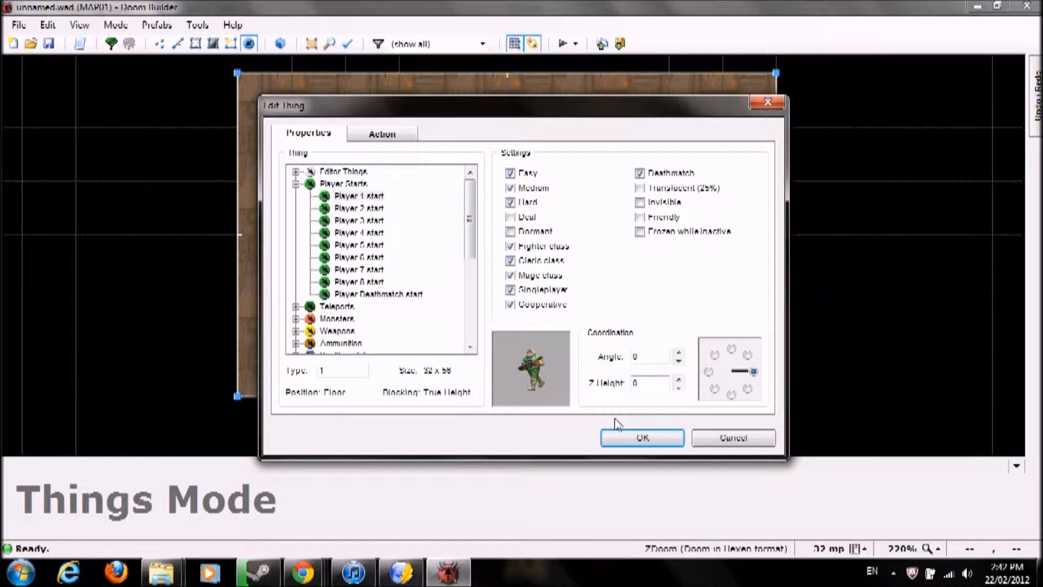
click(634, 438)
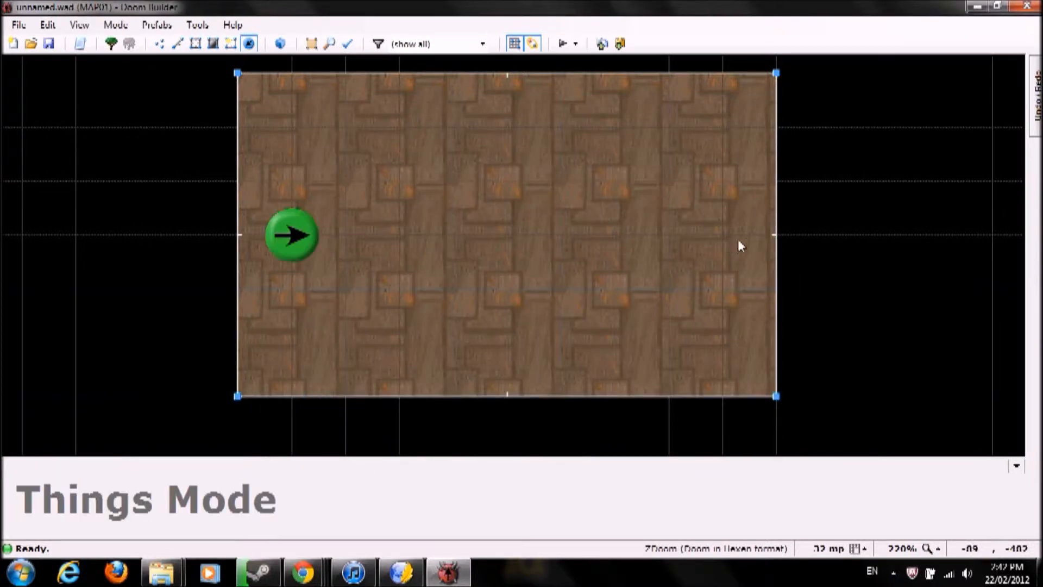
Insert an Imp in the eastern half of the room, in line with the Player 1 start, keeping angle 0
right_click(608, 236)
click(296, 184)
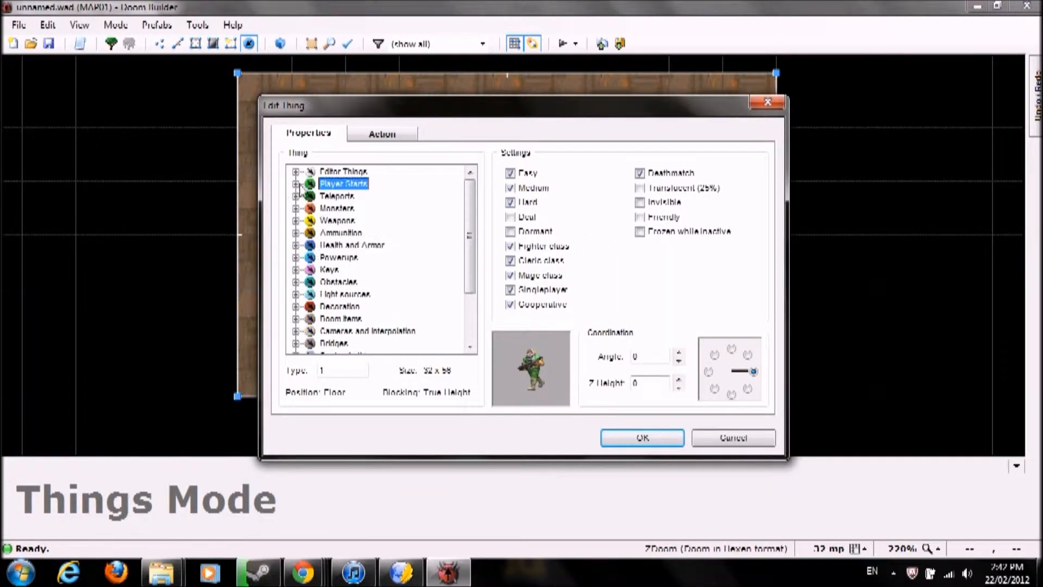
click(295, 208)
scroll(356, 243, down, 2)
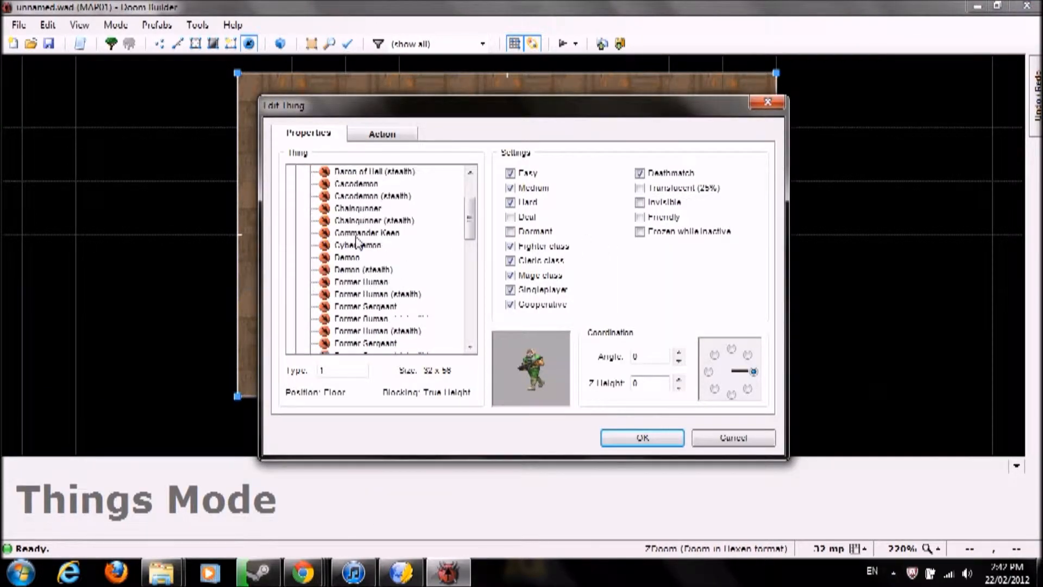
scroll(370, 286, down, 1)
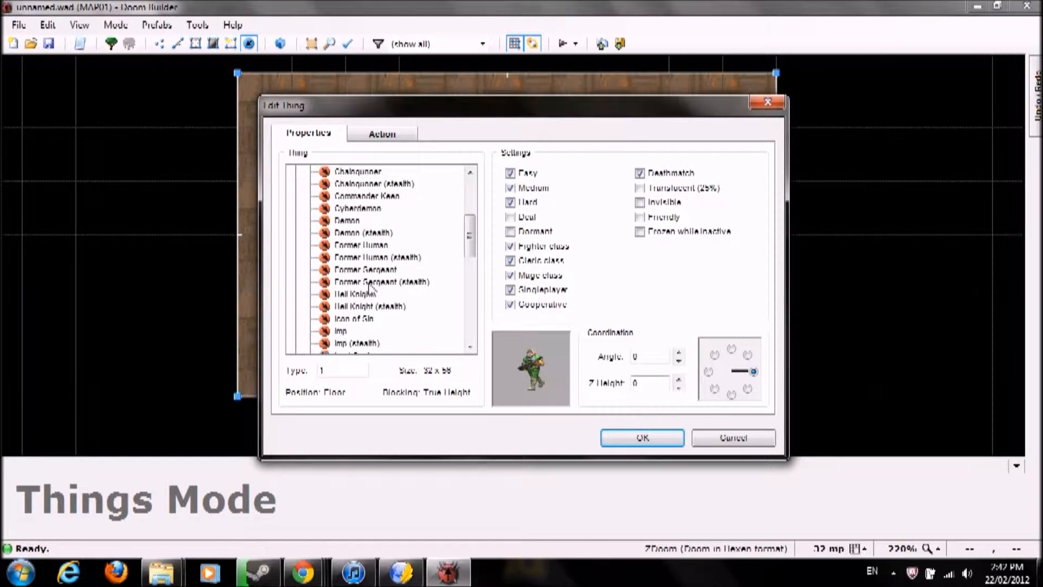
click(347, 331)
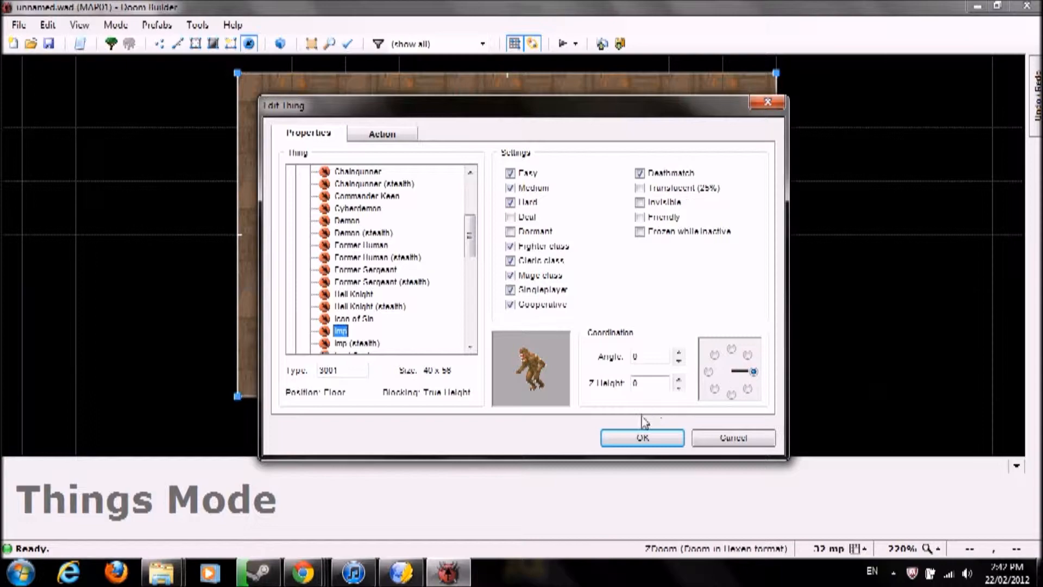
click(626, 442)
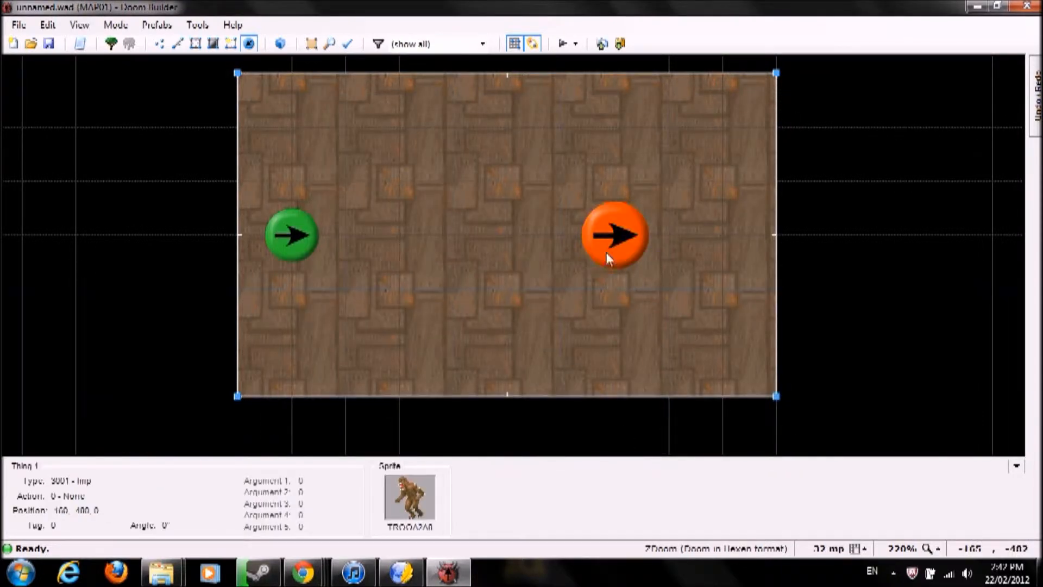
right_click(608, 239)
click(641, 432)
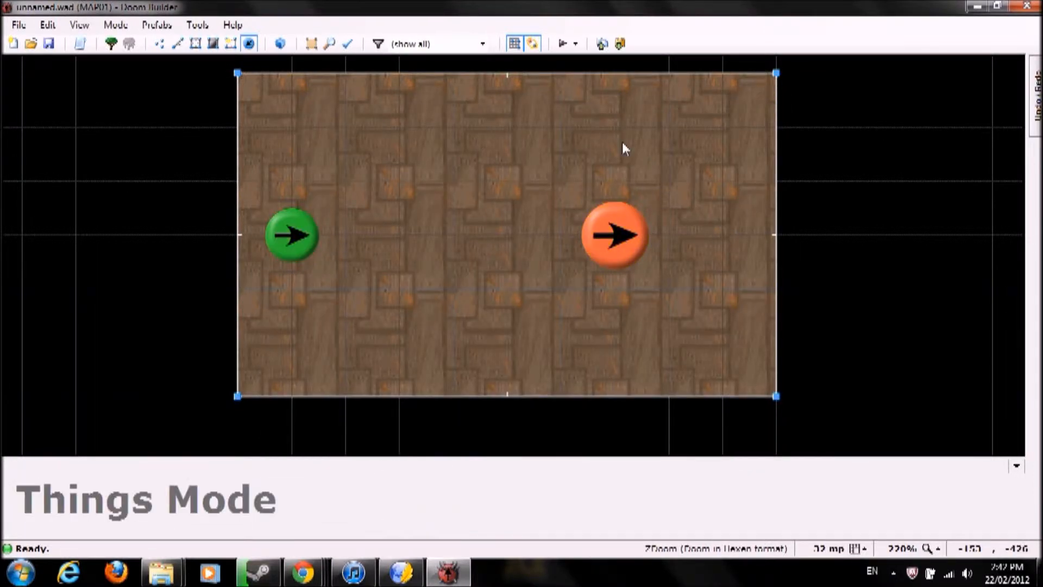
Insert a Shotgun just east of the Player 1 start, in line with it and the Imp
right_click(419, 236)
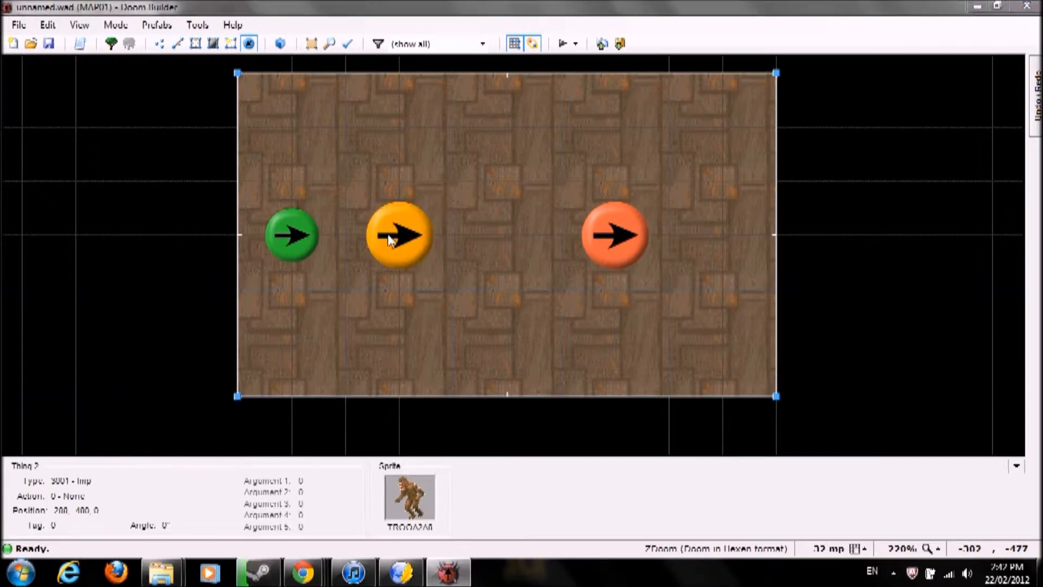
drag(472, 235, 472, 197)
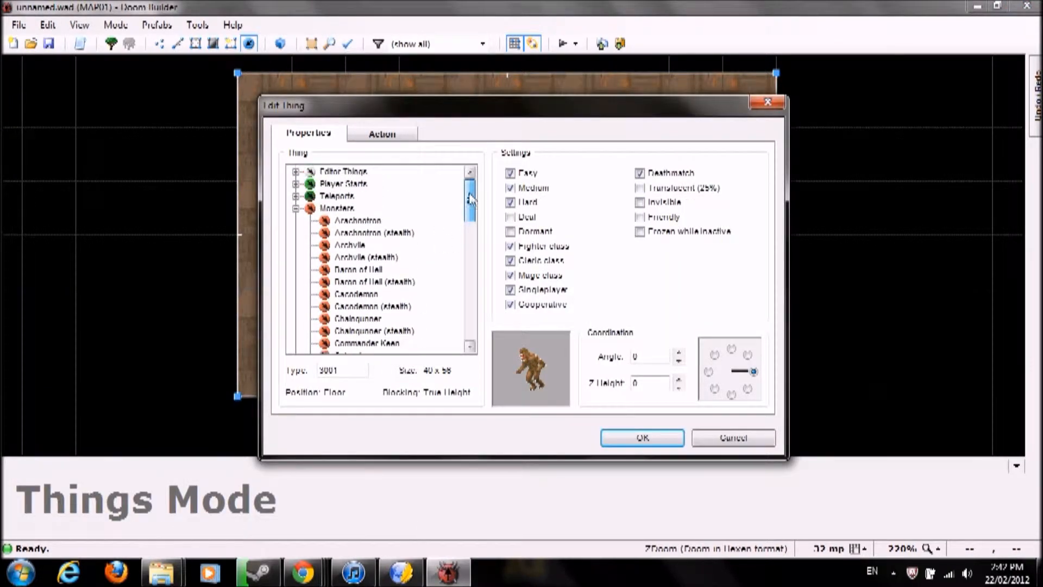
click(295, 208)
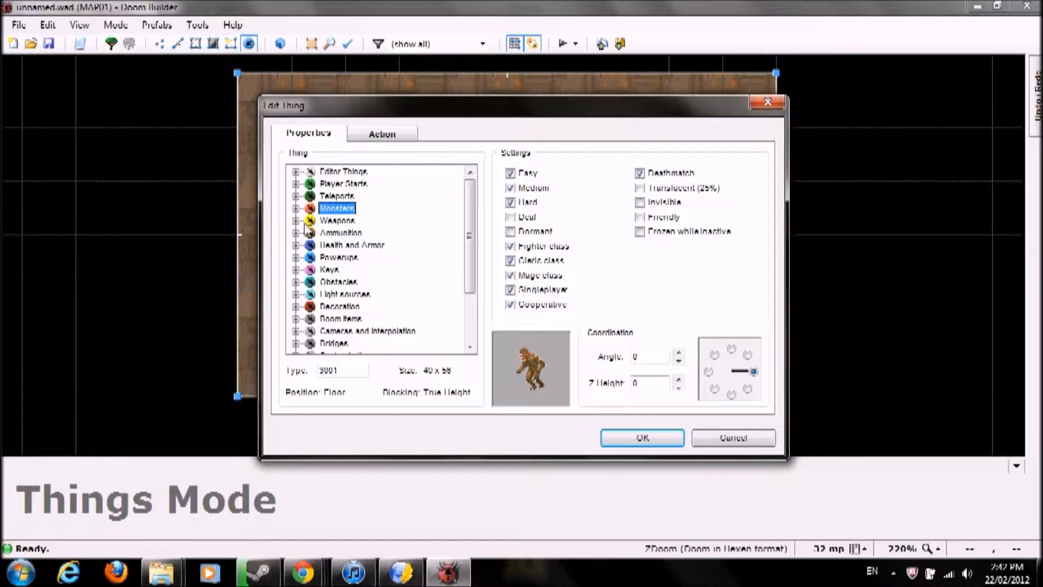
click(311, 221)
click(296, 220)
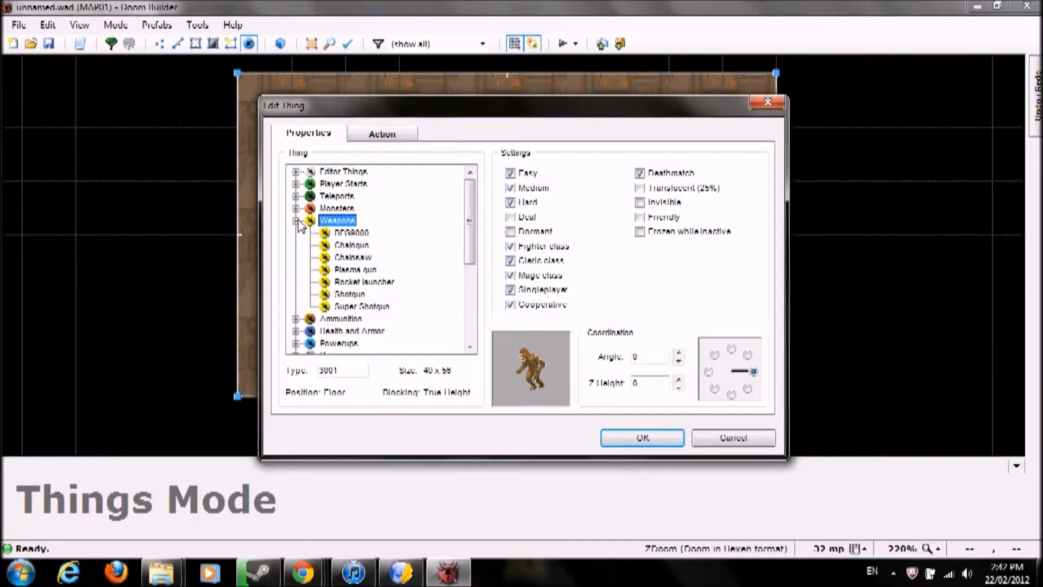
click(348, 296)
click(615, 437)
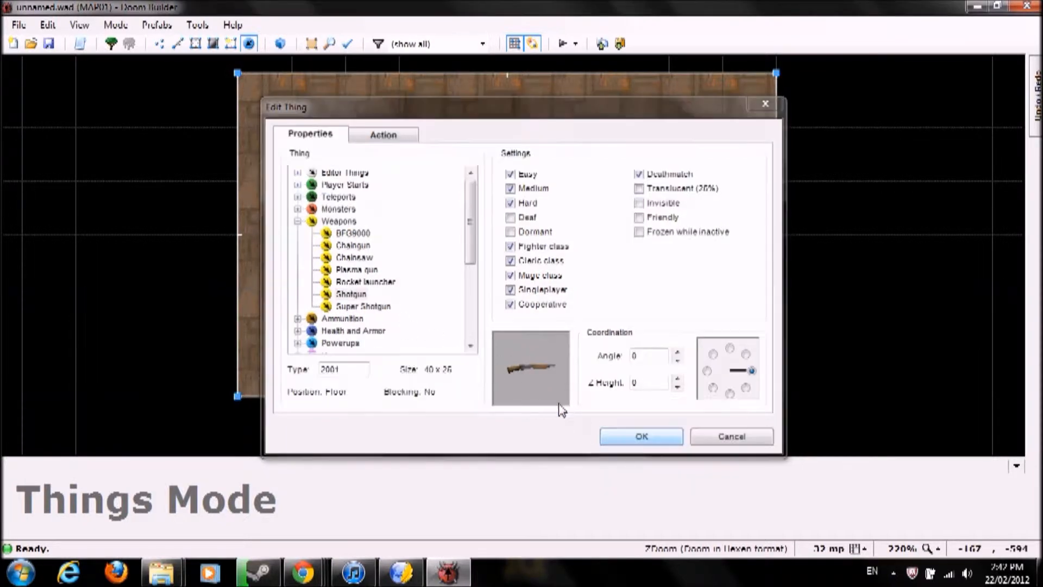
Insert Shotgun shells south of the Shotgun and another set north of it
right_click(411, 336)
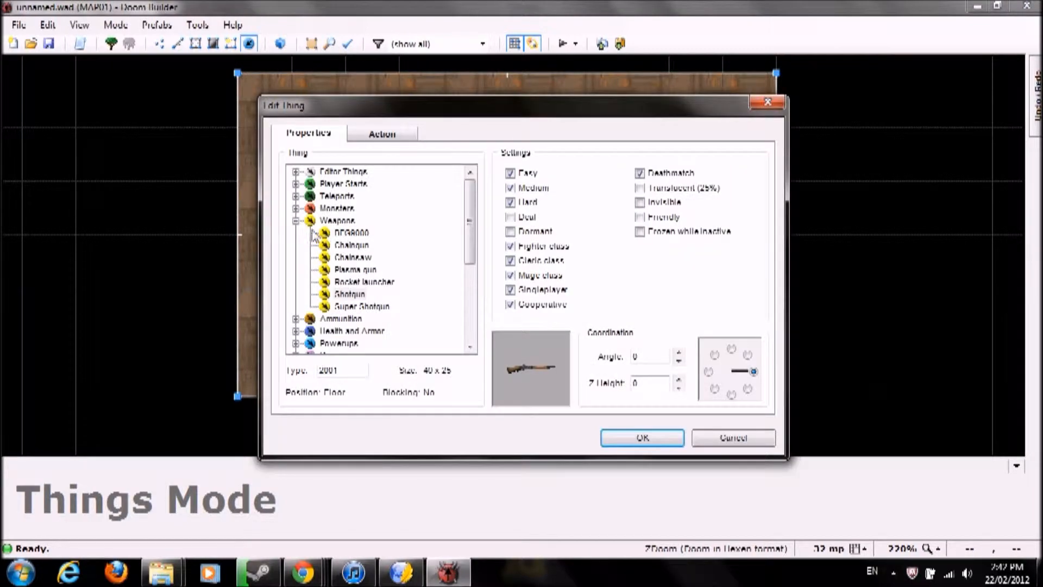
click(295, 221)
click(296, 232)
click(361, 343)
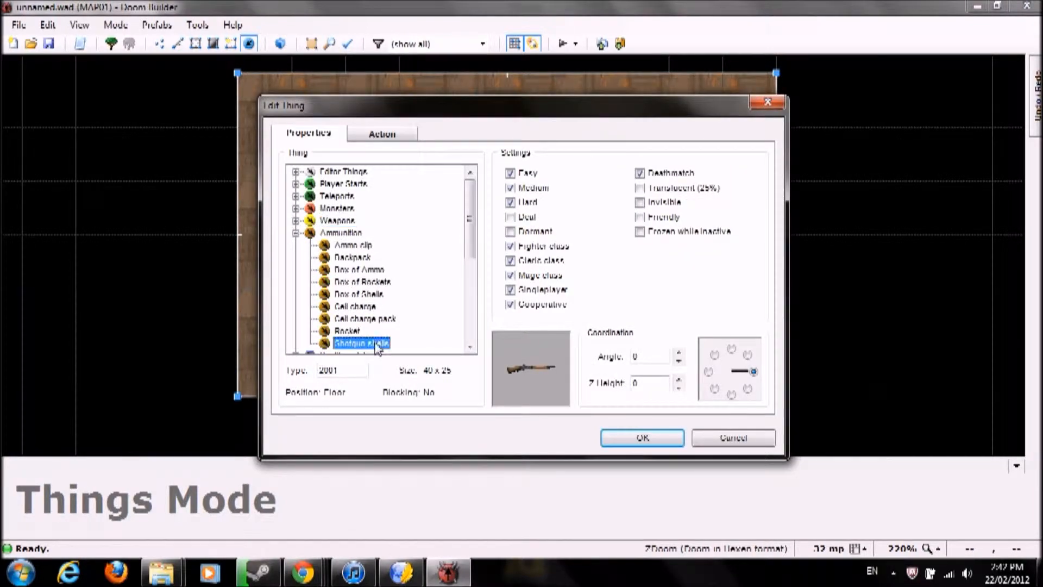
click(642, 441)
right_click(404, 136)
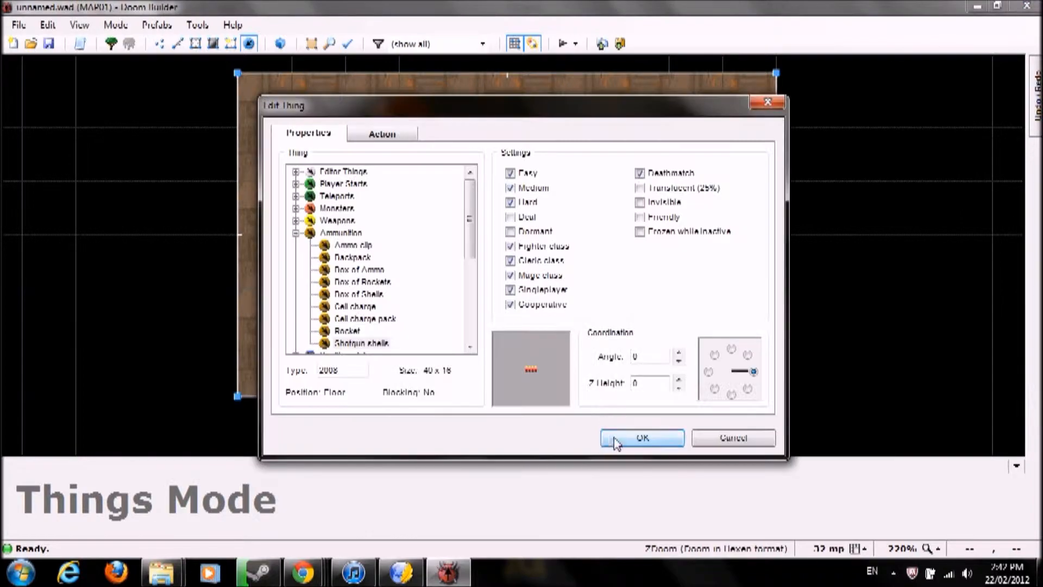
click(620, 441)
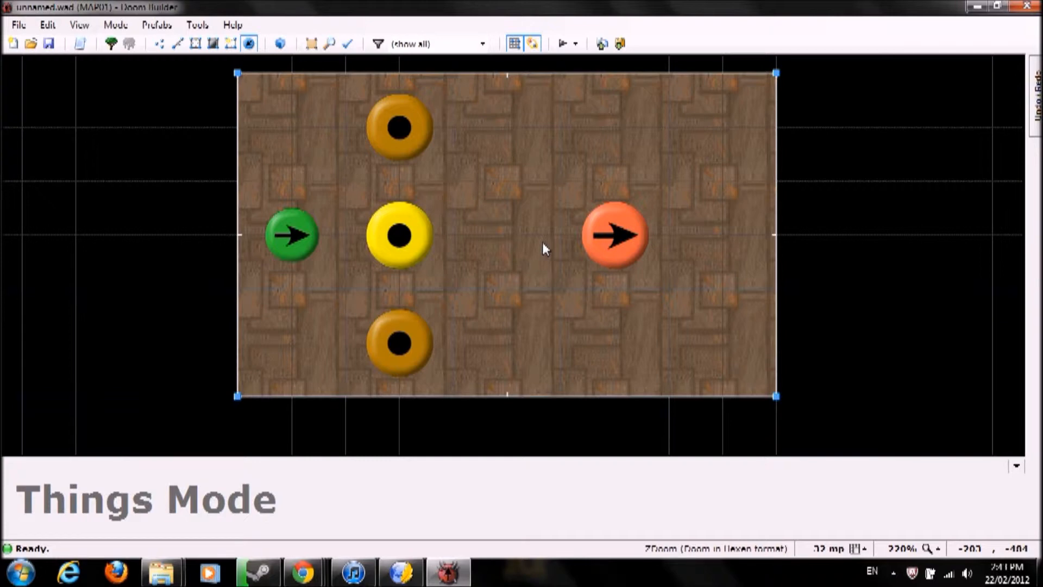
View the difficulty settings in the properties of a Shotgun shells thing and close them
click(396, 348)
right_click(484, 376)
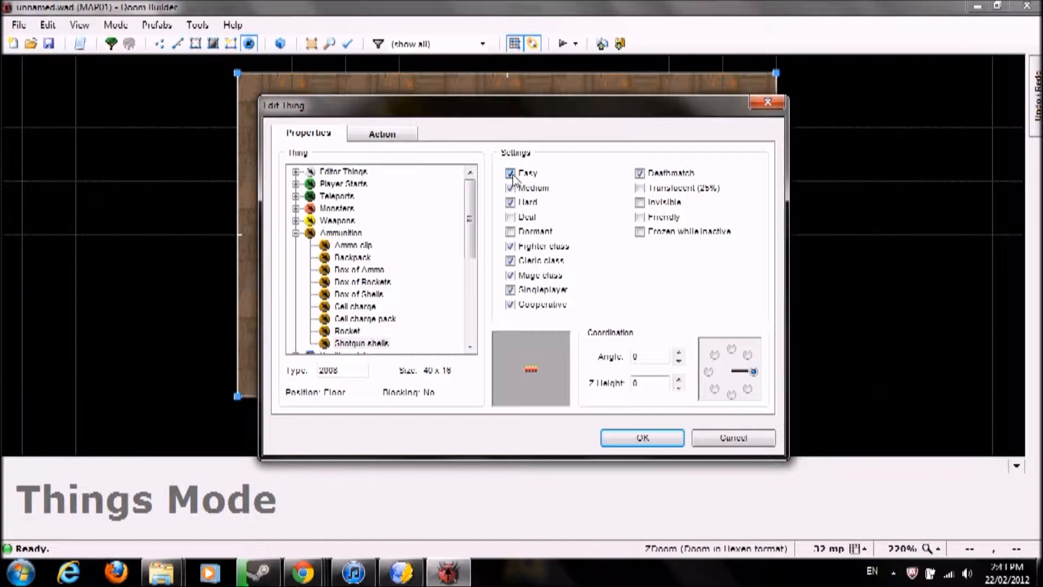
click(630, 434)
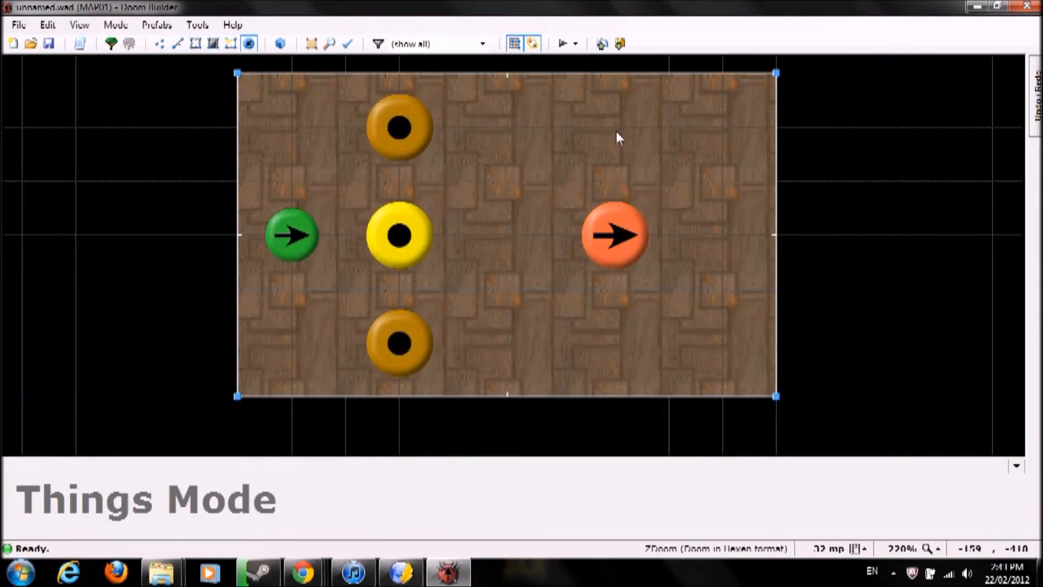
Insert a second Imp directly north of the first one, level with the northern Shotgun shells
right_click(616, 132)
click(297, 232)
click(298, 208)
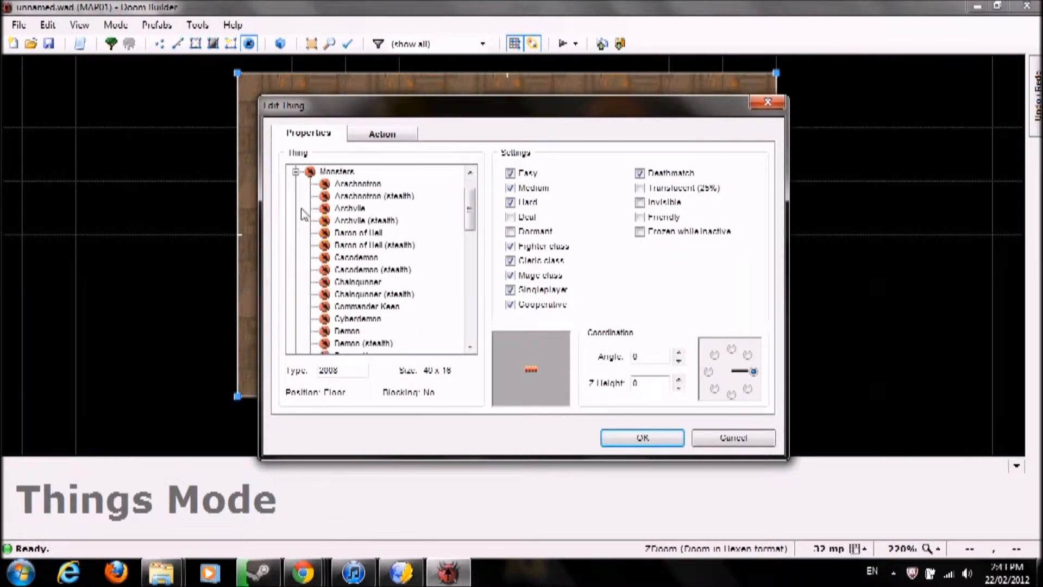
scroll(402, 267, down, 4)
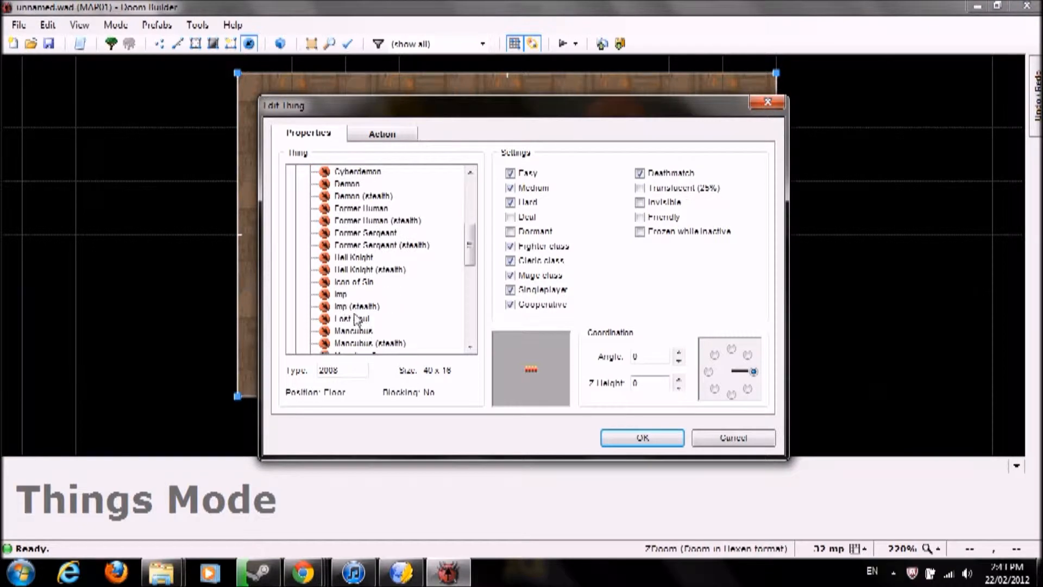
scroll(362, 307, down, 4)
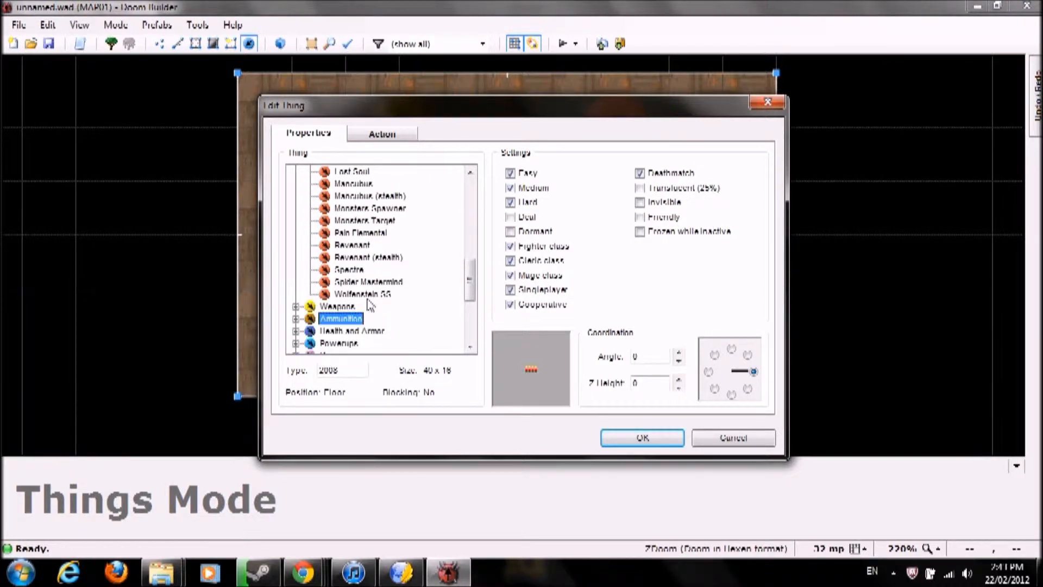
scroll(370, 304, up, 4)
click(353, 295)
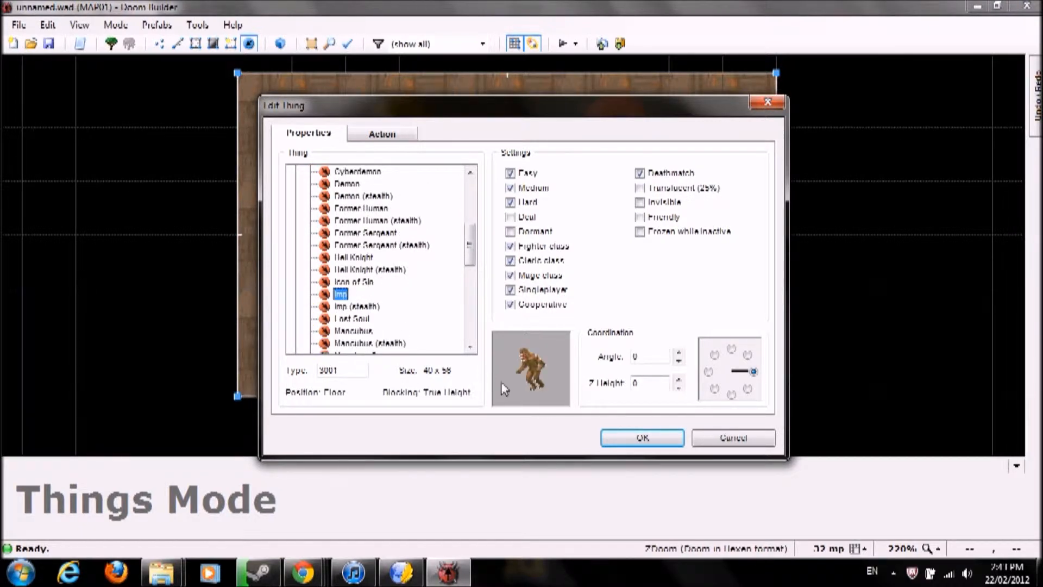
click(626, 440)
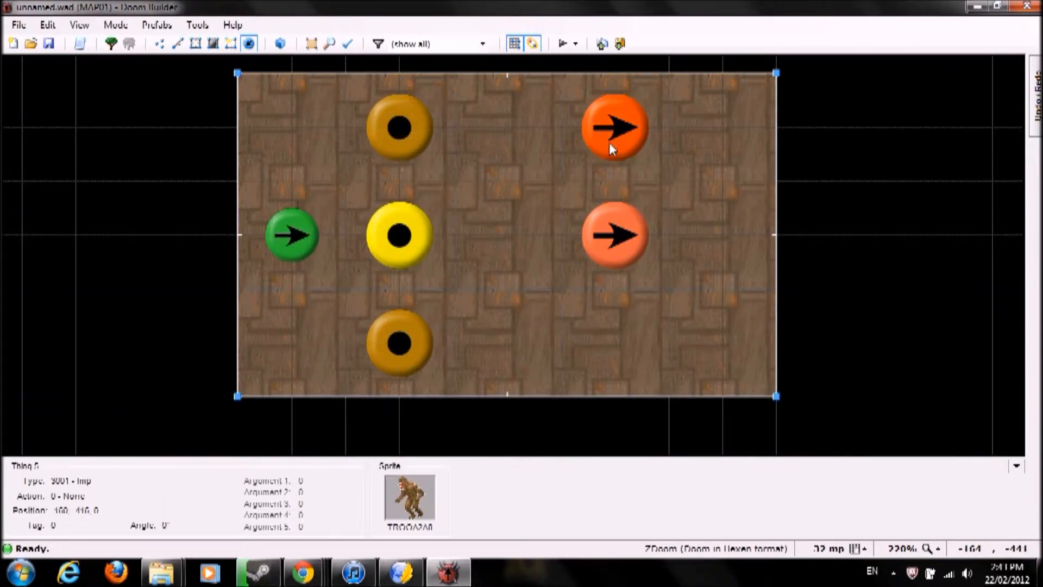
Disable Easy for the northern Imp and insert a third Imp south of the middle one with only Hard difficulty enabled
right_click(609, 142)
click(510, 173)
click(622, 442)
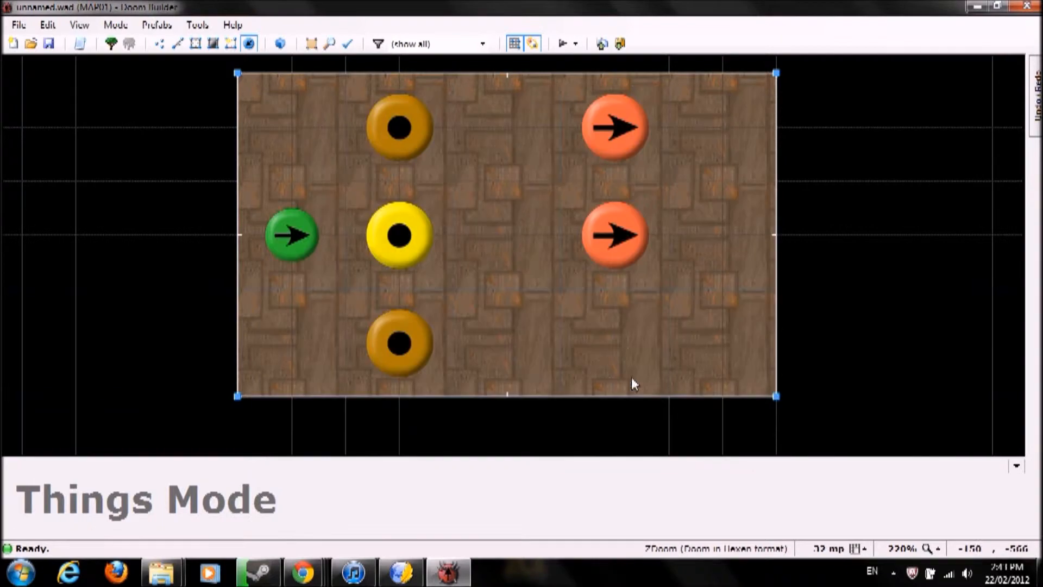
key(Insert)
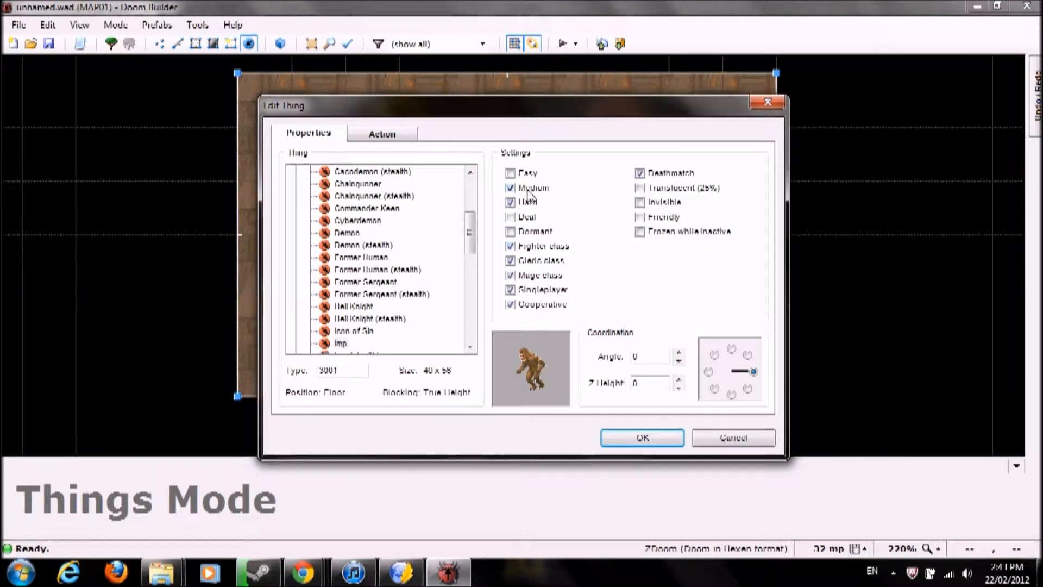
click(643, 439)
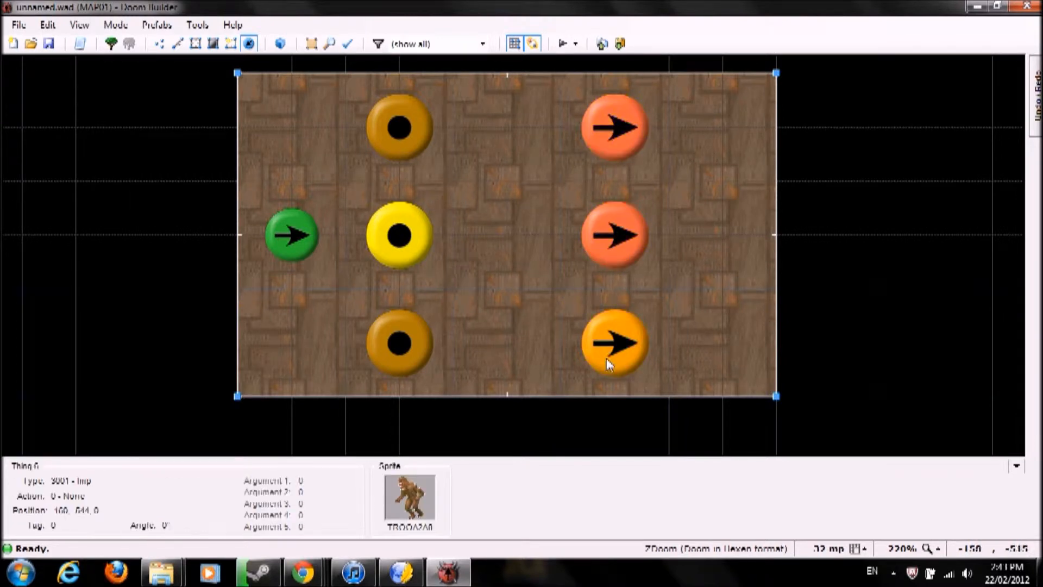
Insert a Medikit midway between the Shotgun and the middle Imp with Easy, Medium and Hard enabled
right_click(503, 230)
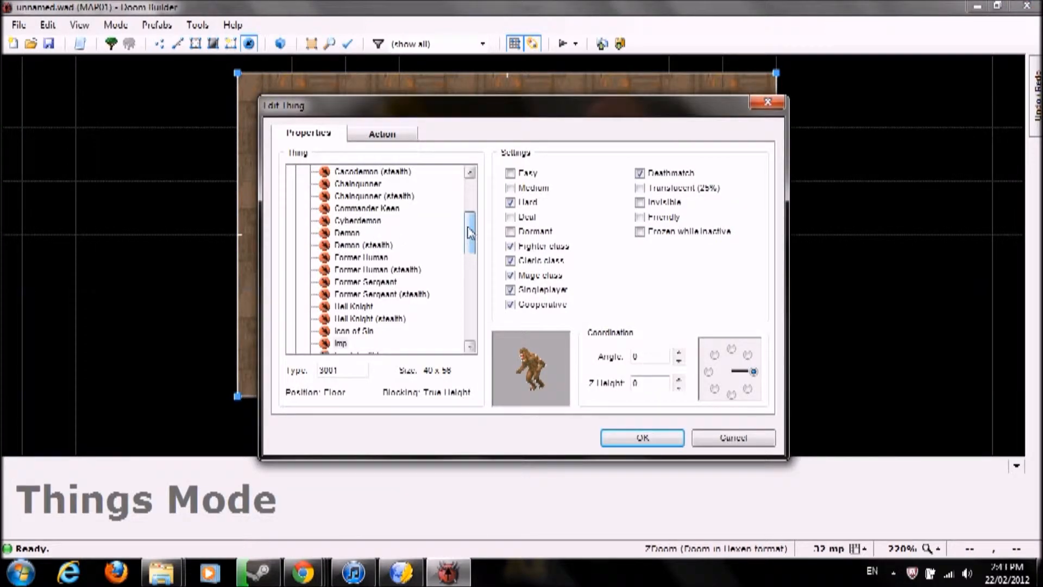
drag(470, 233, 499, 189)
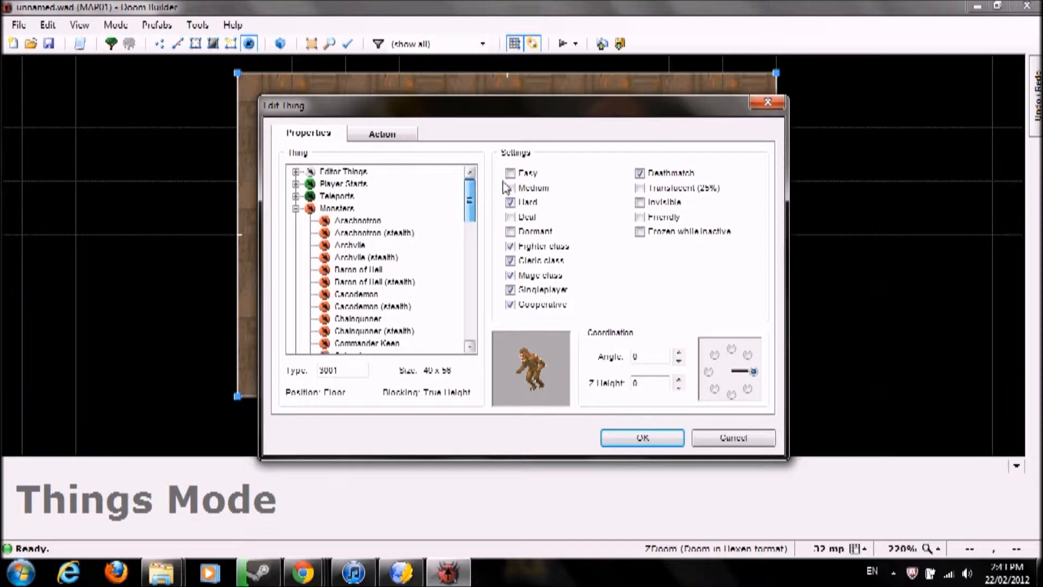
click(296, 210)
click(297, 246)
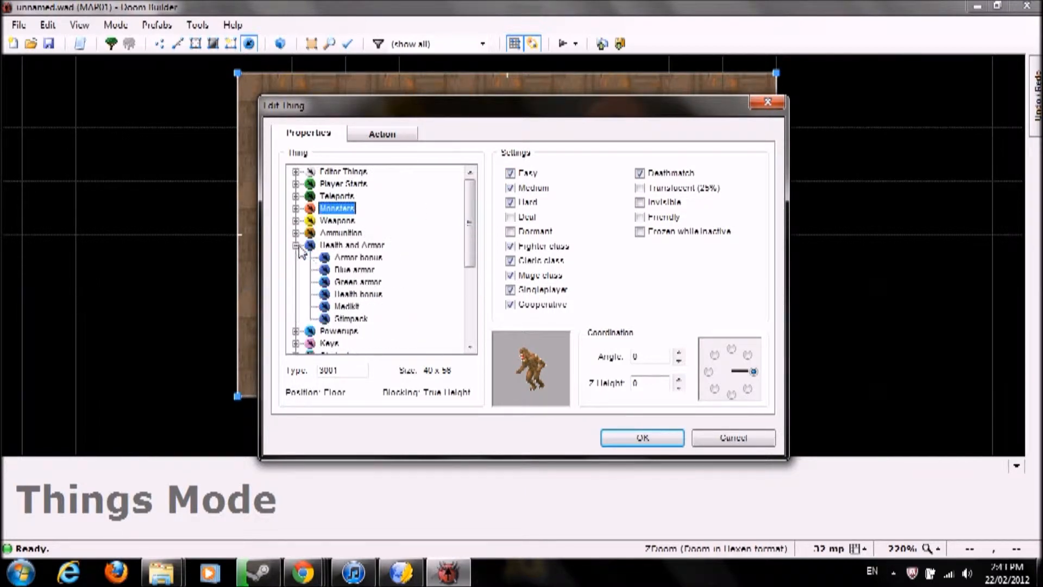
click(348, 306)
click(607, 436)
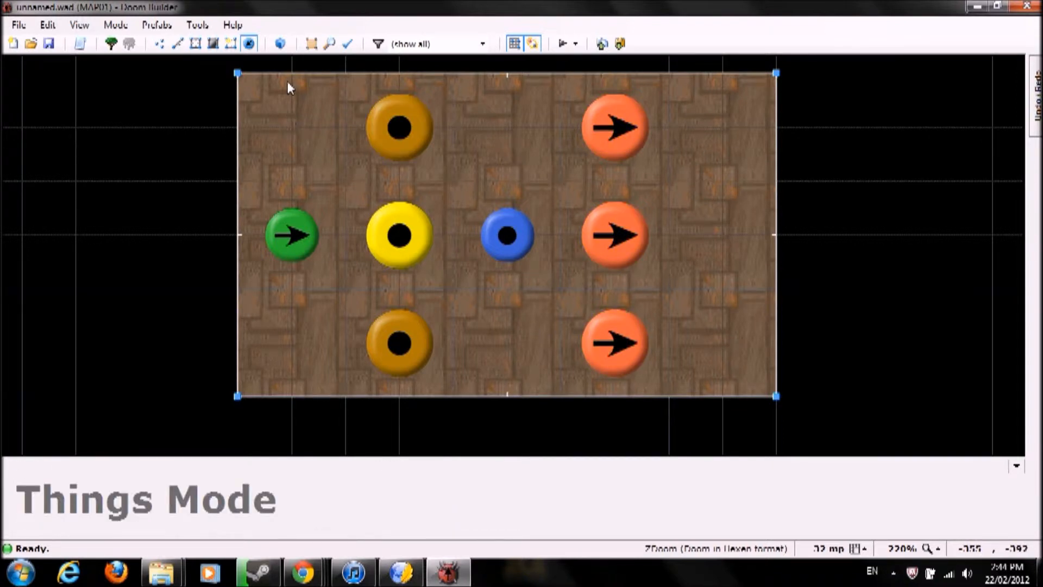
Examine the room and the placed things in 3D in Visual Mode, moving around the player start, pickups and Imps
click(279, 44)
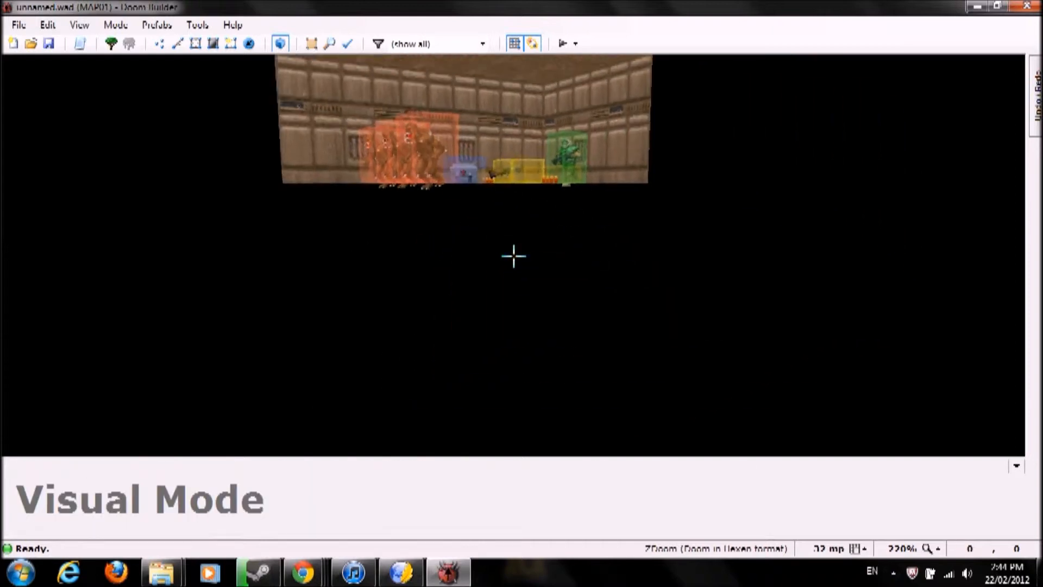
key(e)
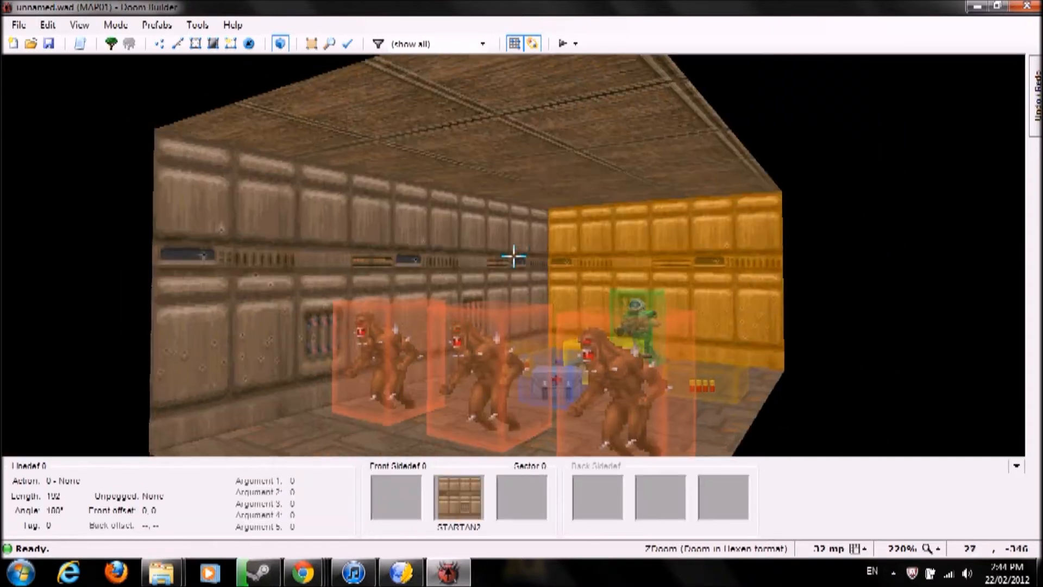
key(d)
key(f)
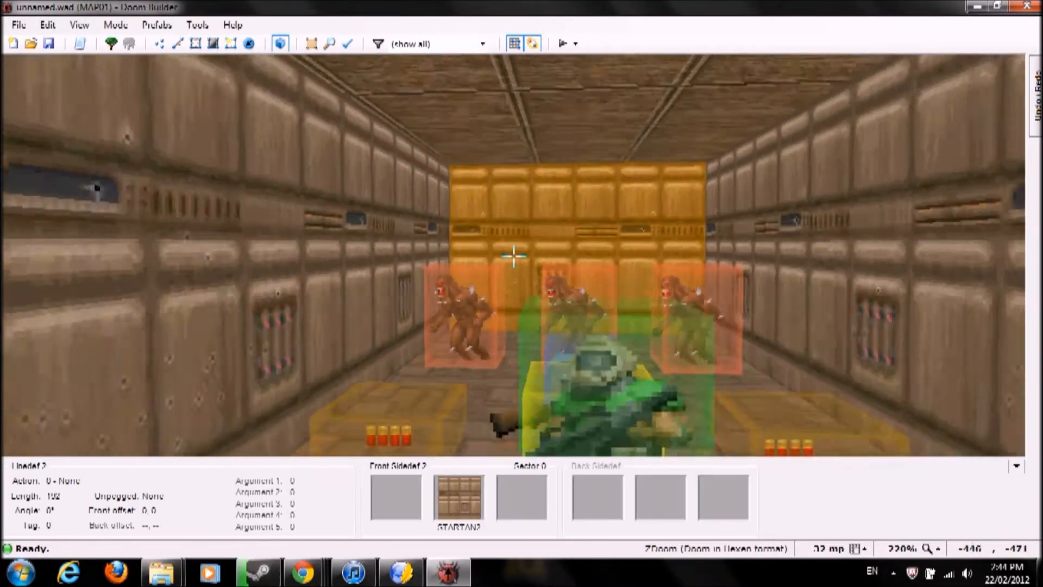
key(f)
key(e)
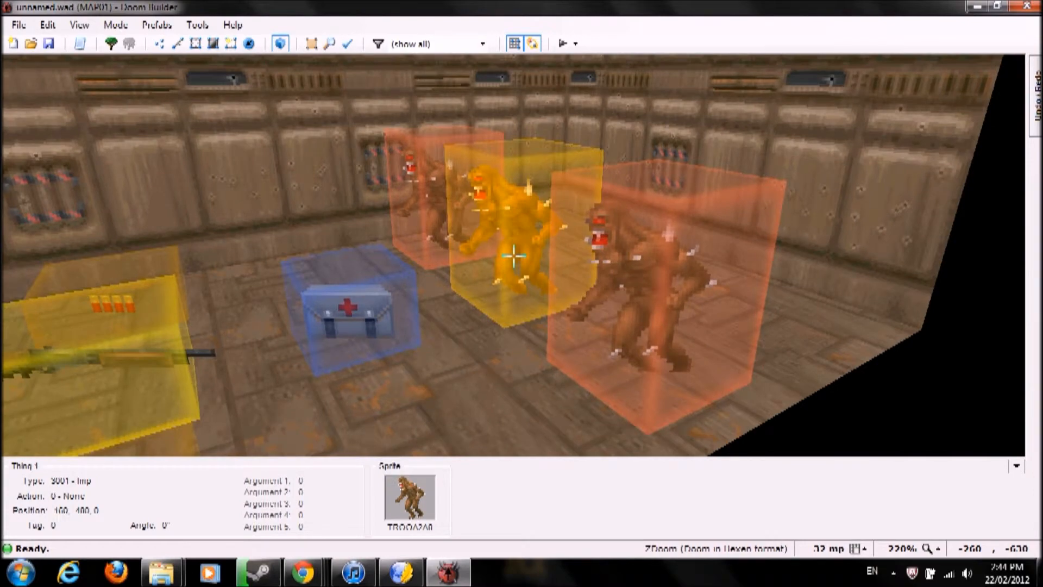
key(d)
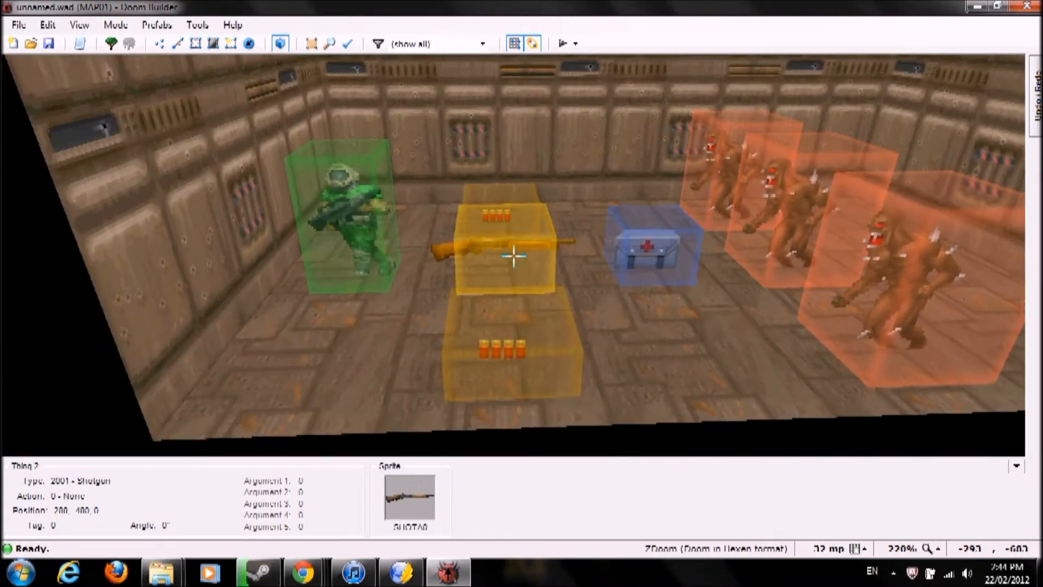
key(f)
key(s)
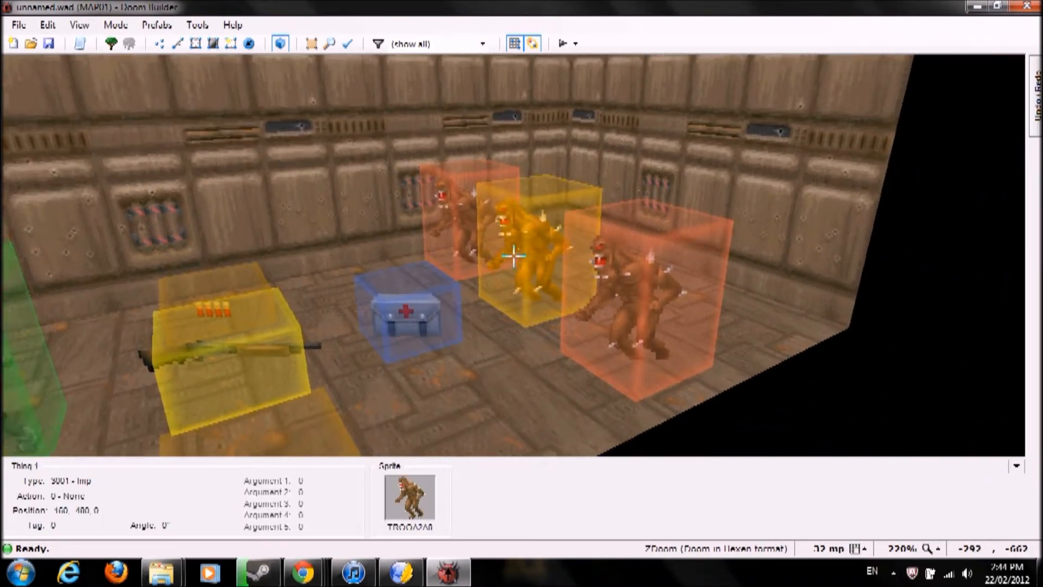
Look over the Imps, Medikit, Shotgun, shells and player start from different sides of the room in 3D
key(f)
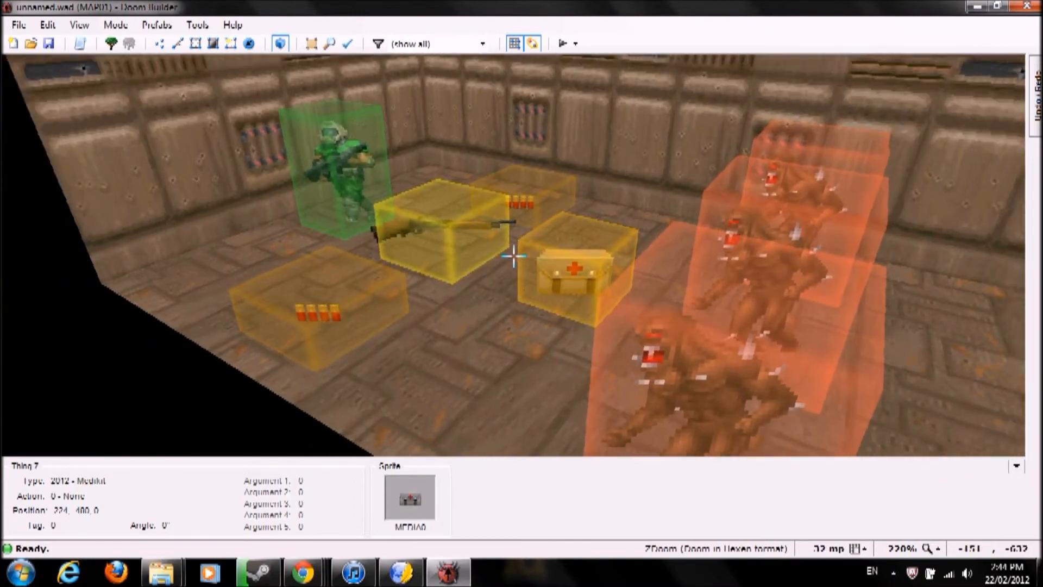
key(s)
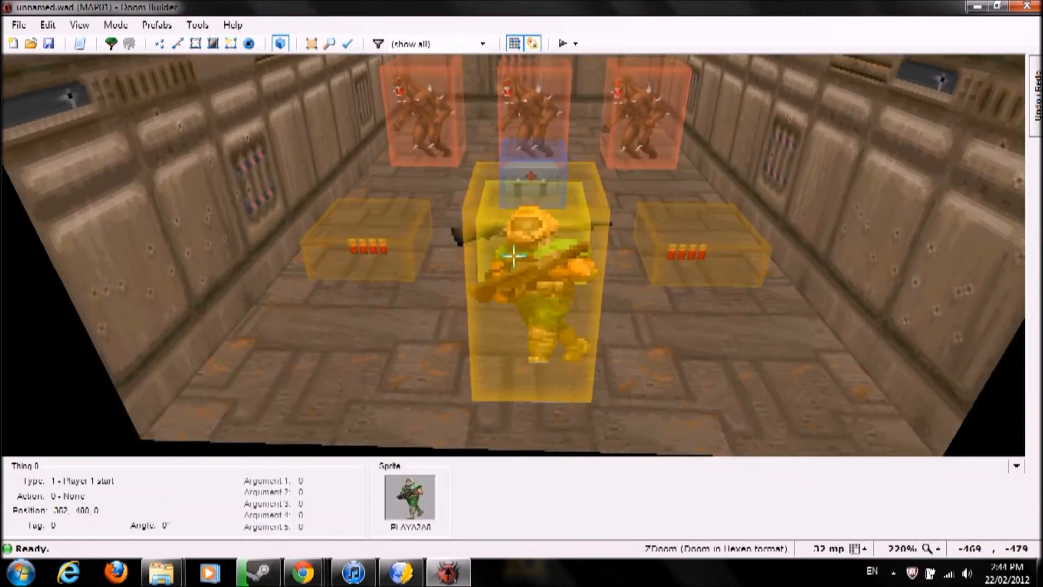
key(e)
key(d)
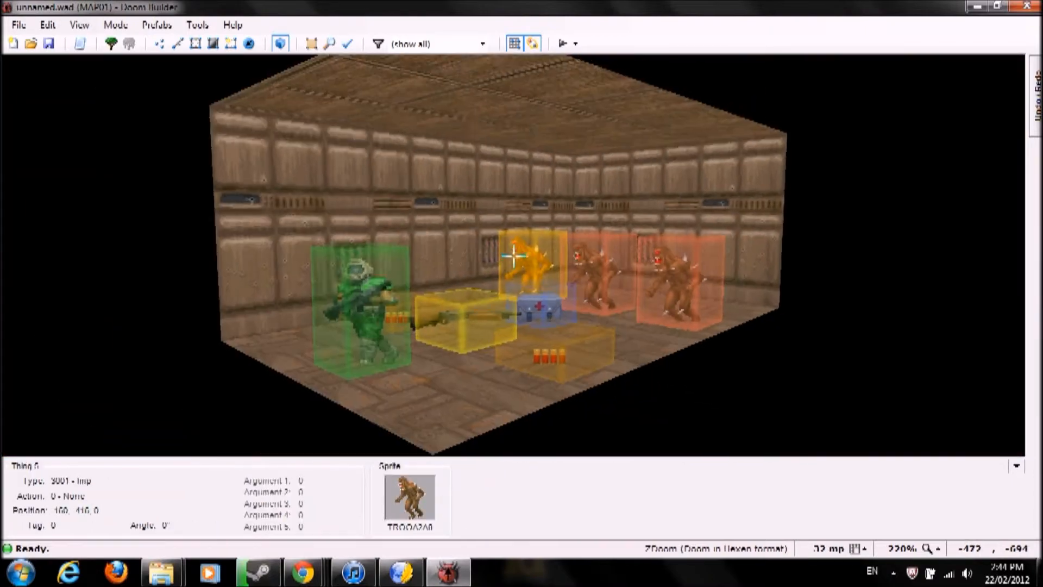
key(e)
key(e)
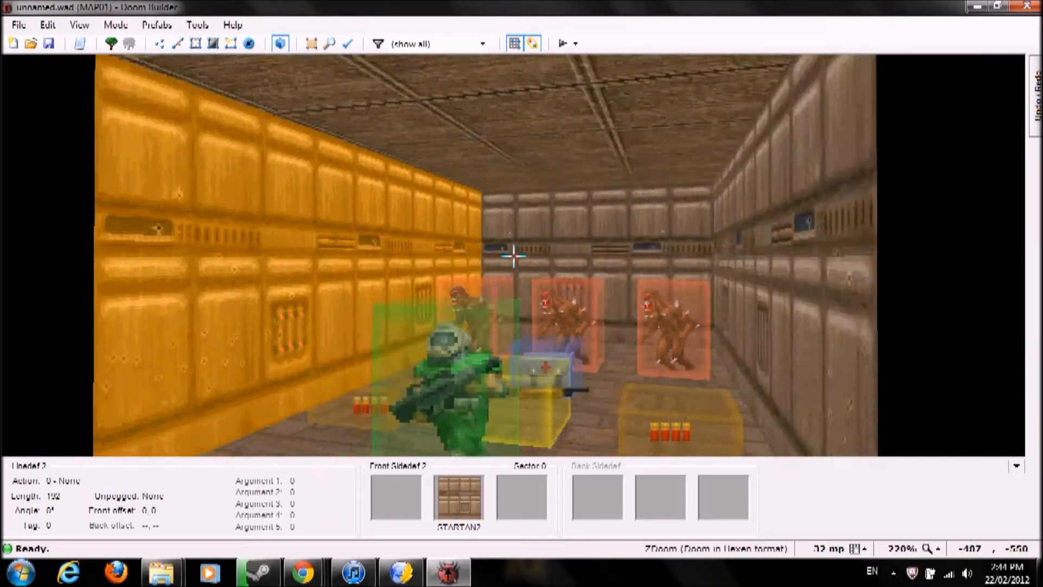
key(s)
key(d)
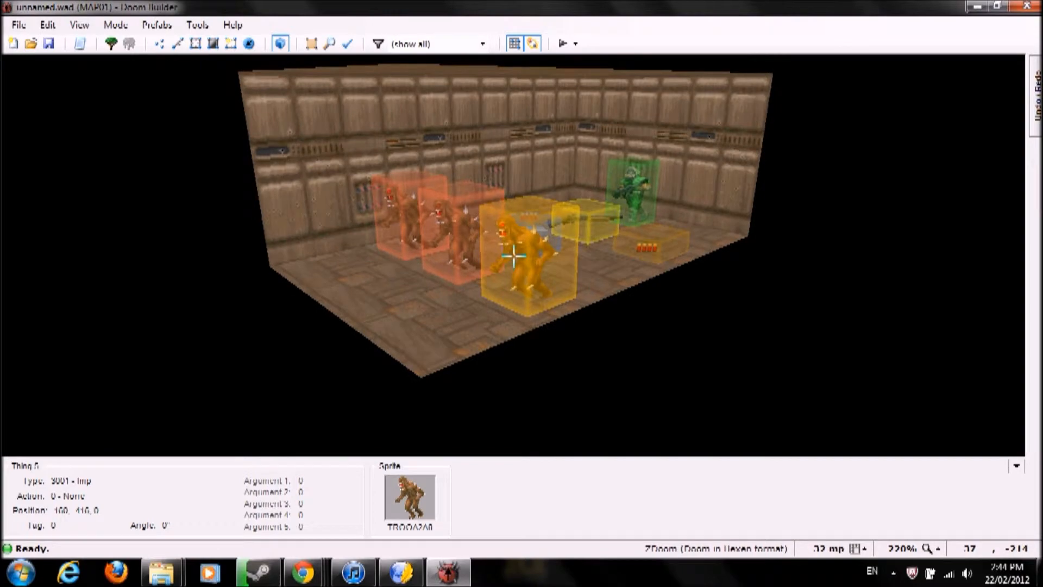
Select Imps in the 3D view and deselect them again
click(514, 255)
click(513, 255)
click(513, 256)
click(514, 255)
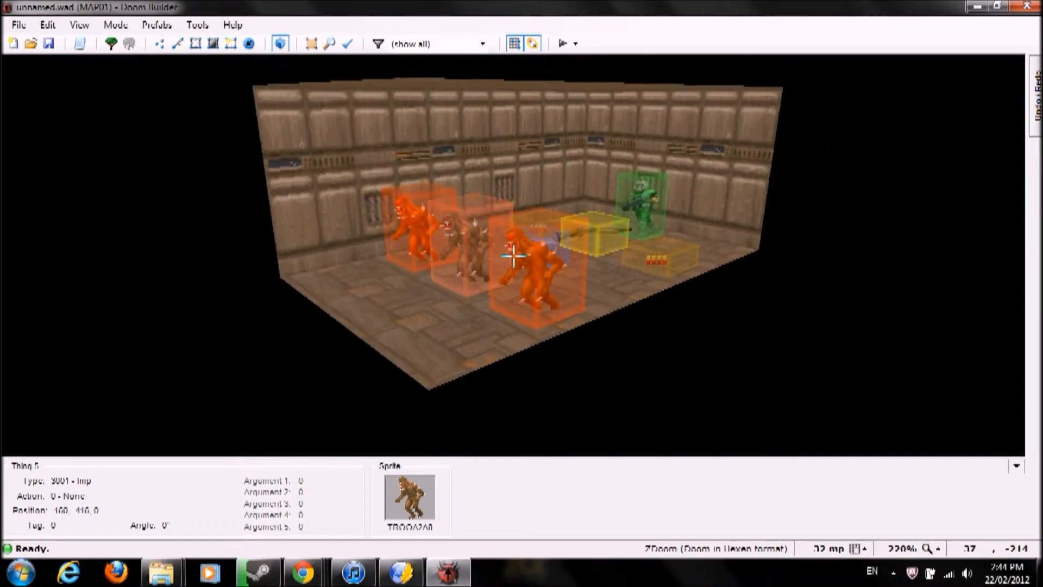
click(513, 255)
click(513, 255)
Select all four walls of the room in the 3D view
key(e)
key(d)
key(f)
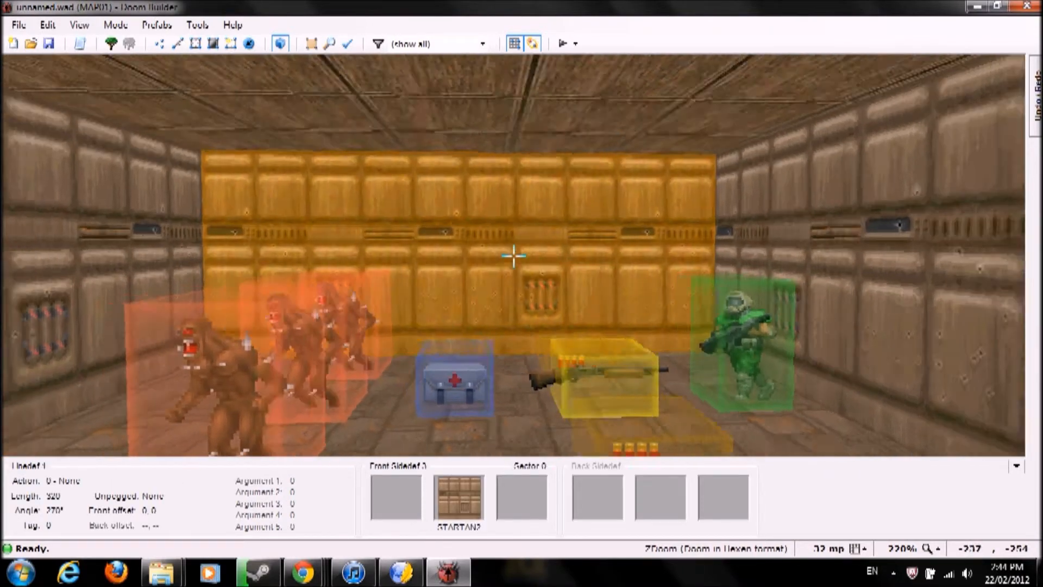
key(e)
key(s)
click(514, 256)
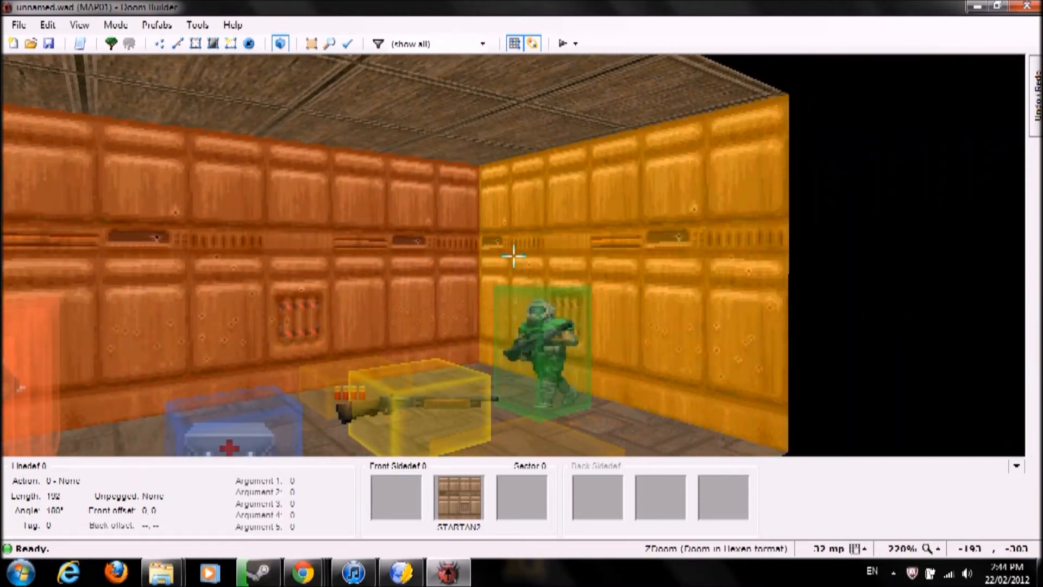
click(513, 255)
key(s)
click(513, 256)
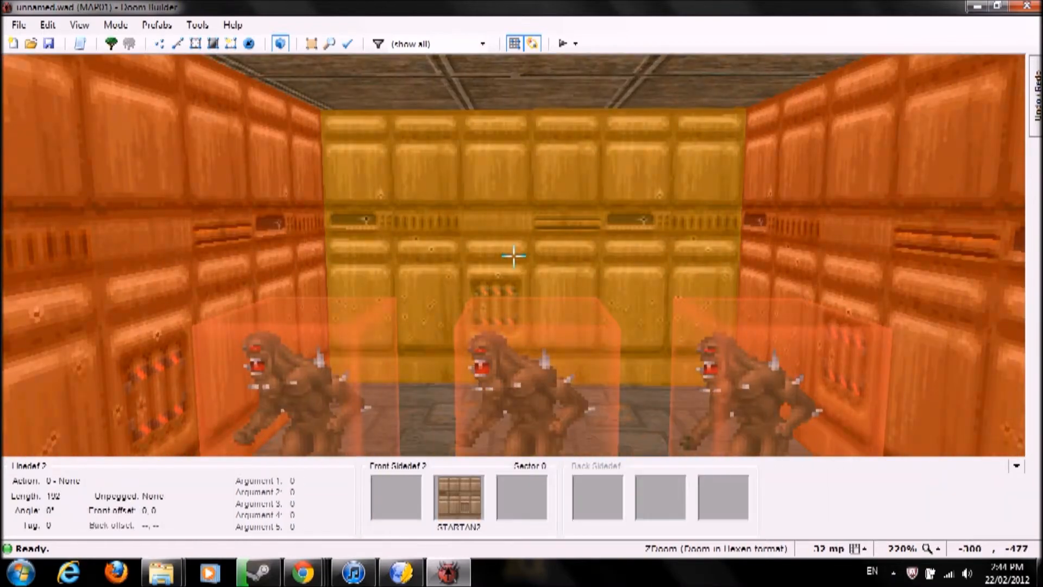
click(514, 255)
key(d)
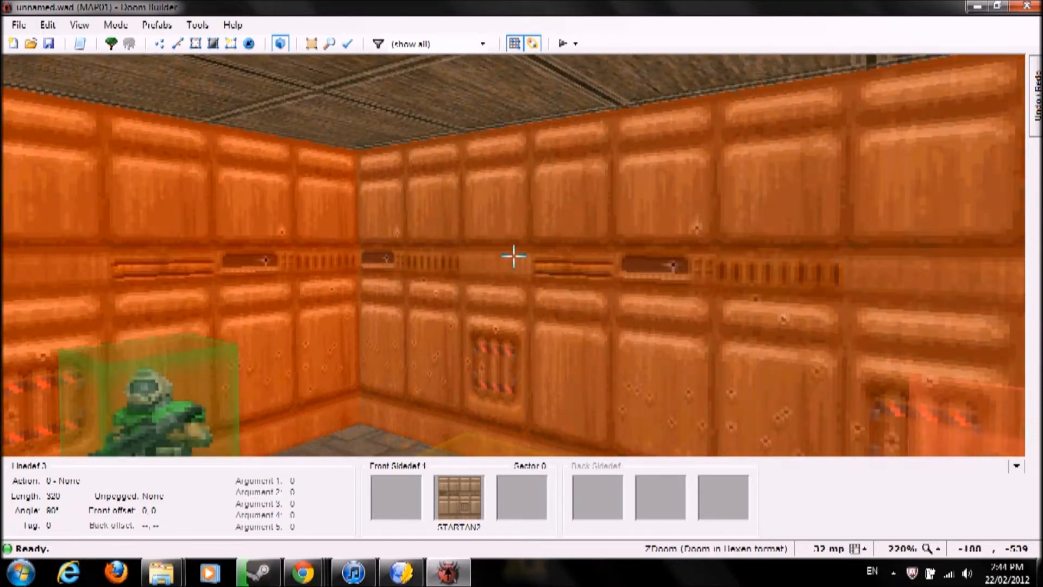
Change the front side middle texture of the four selected walls to BIGBRIK1
right_click(514, 255)
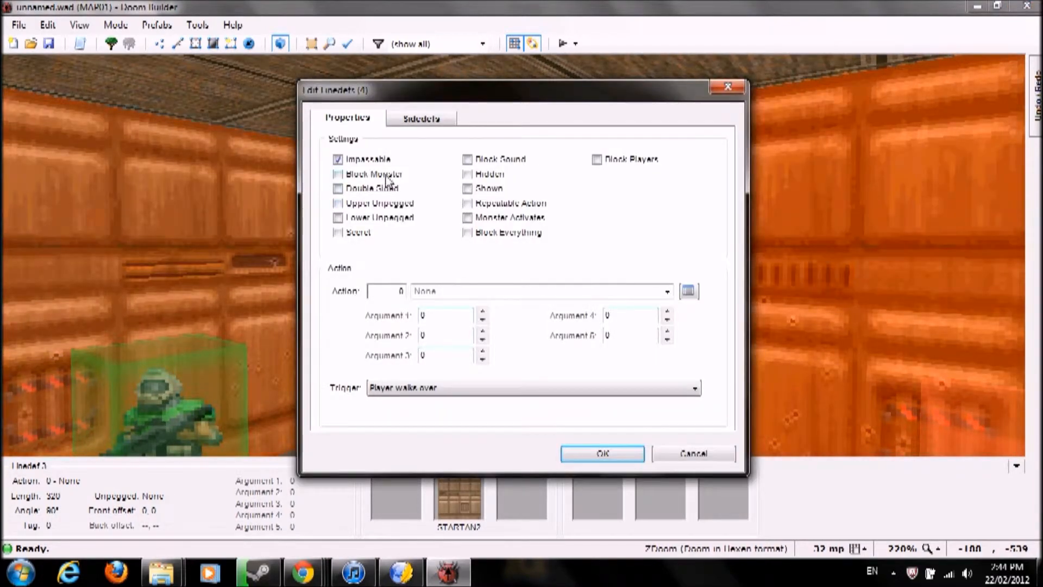
click(428, 121)
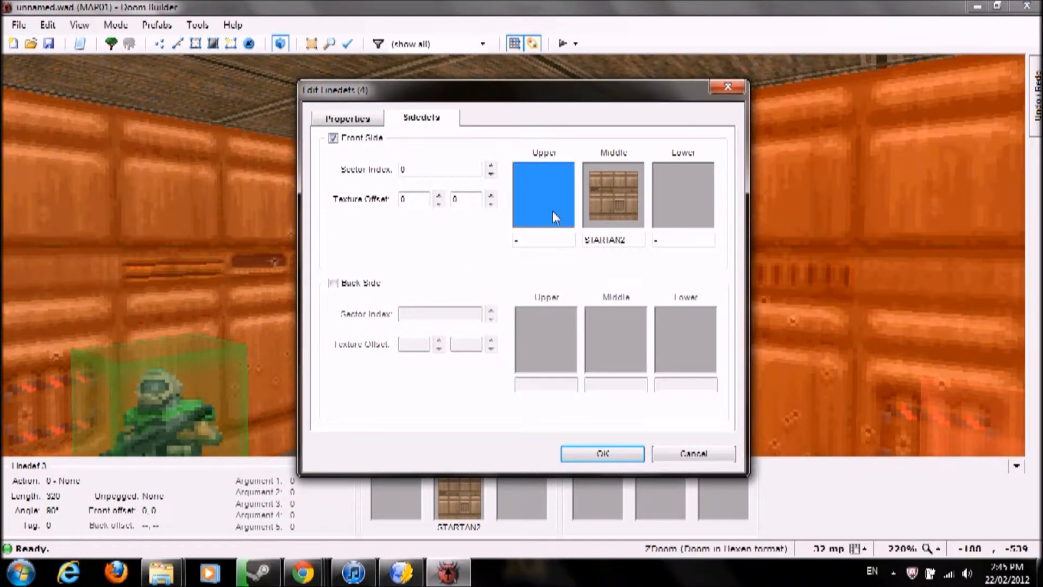
click(591, 213)
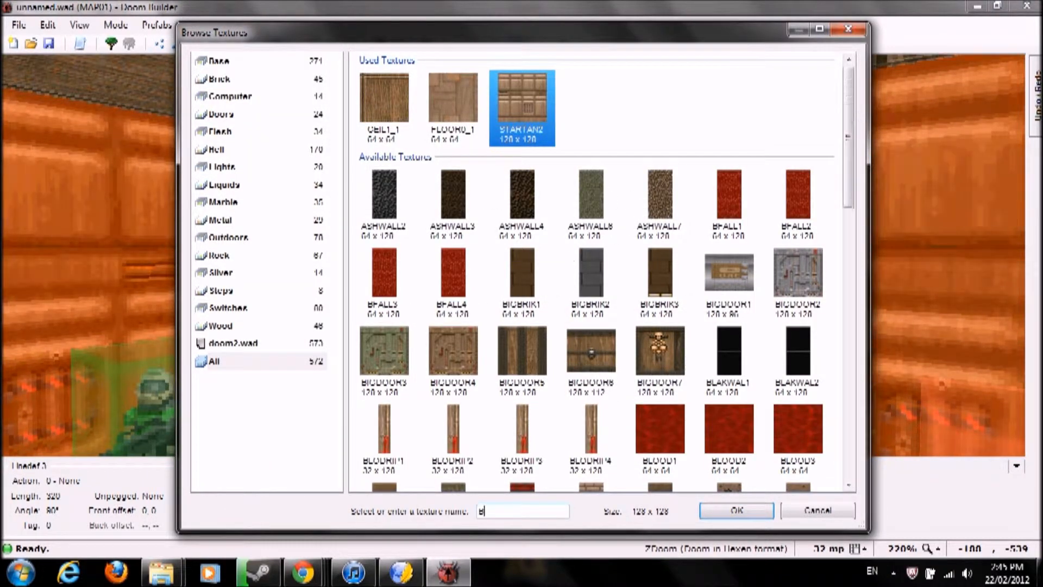
text(BRICK)
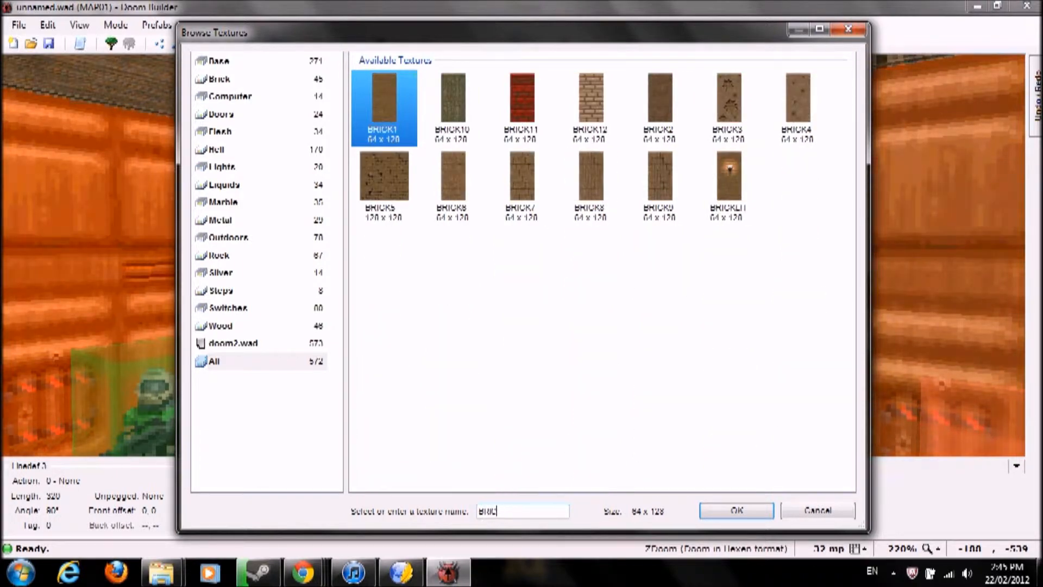
key(BackSpace)
key(BackSpace)
key(BackSpace)
key(BackSpace)
text(B)
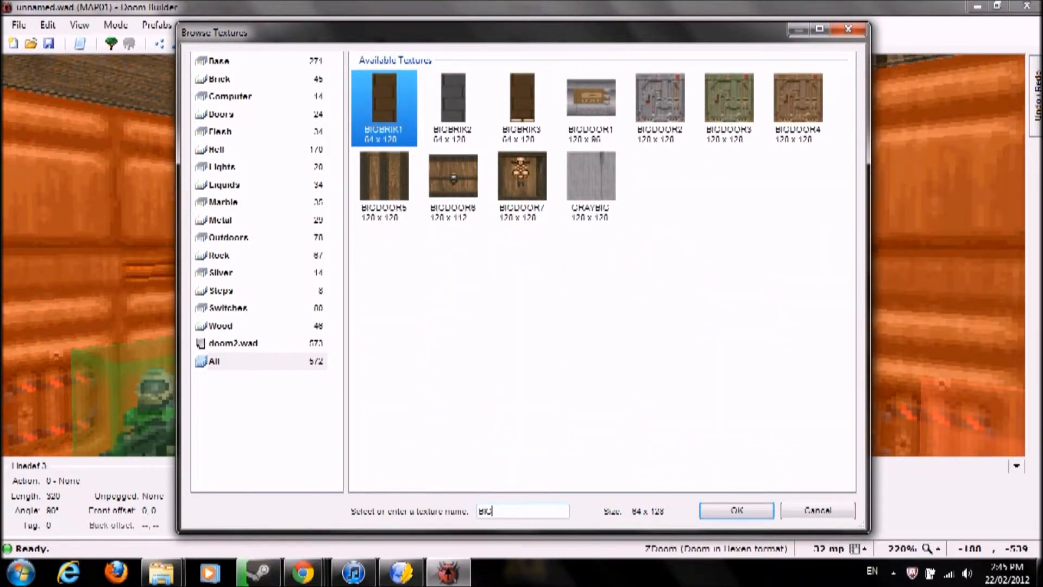
double_click(381, 112)
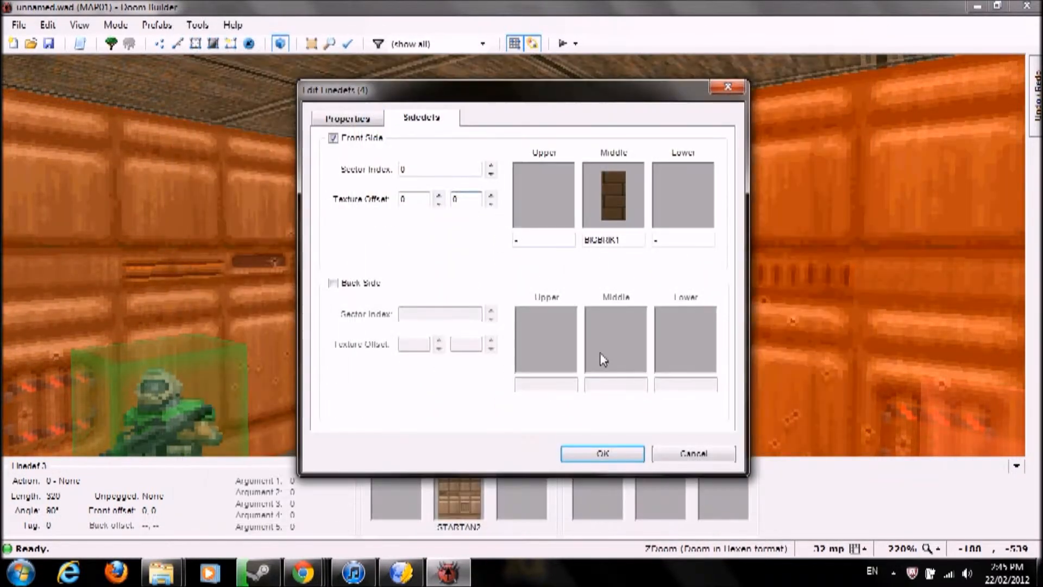
click(569, 457)
View the retextured walls, return to Things Mode and re-enter Visual Mode to clear the wall selection
key(s)
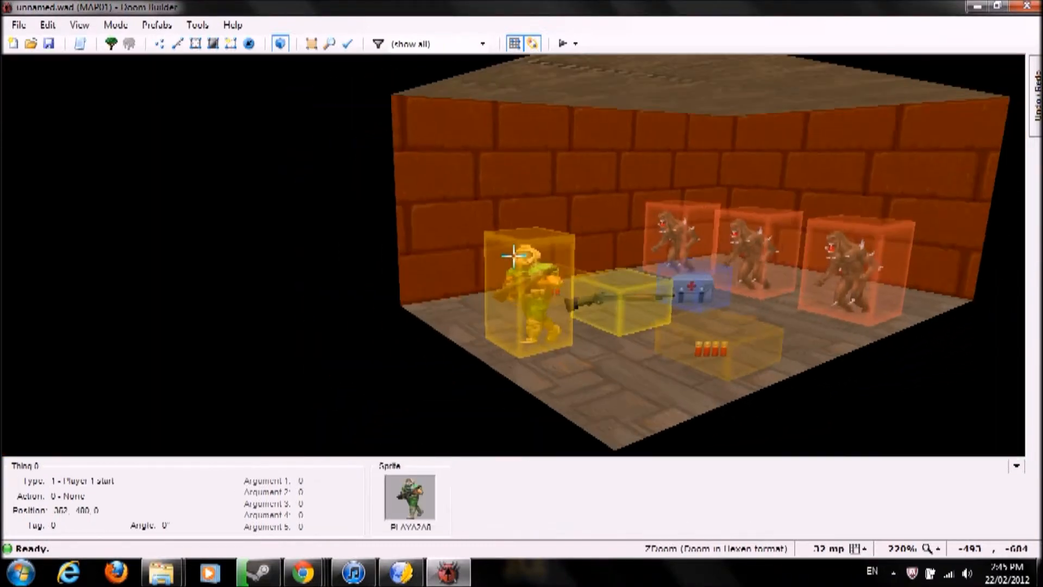
key(e)
key(f)
key(d)
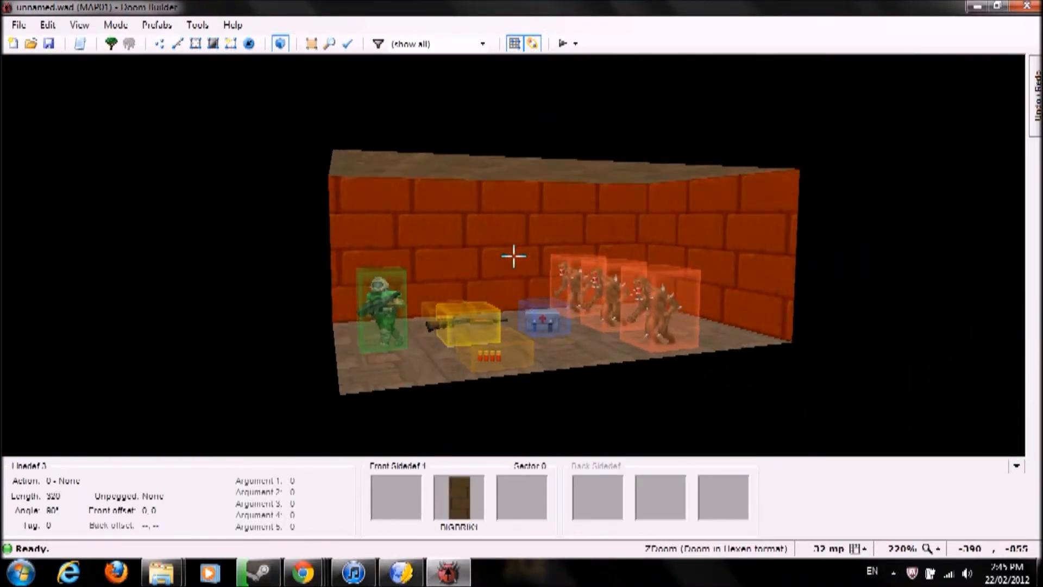
key(w)
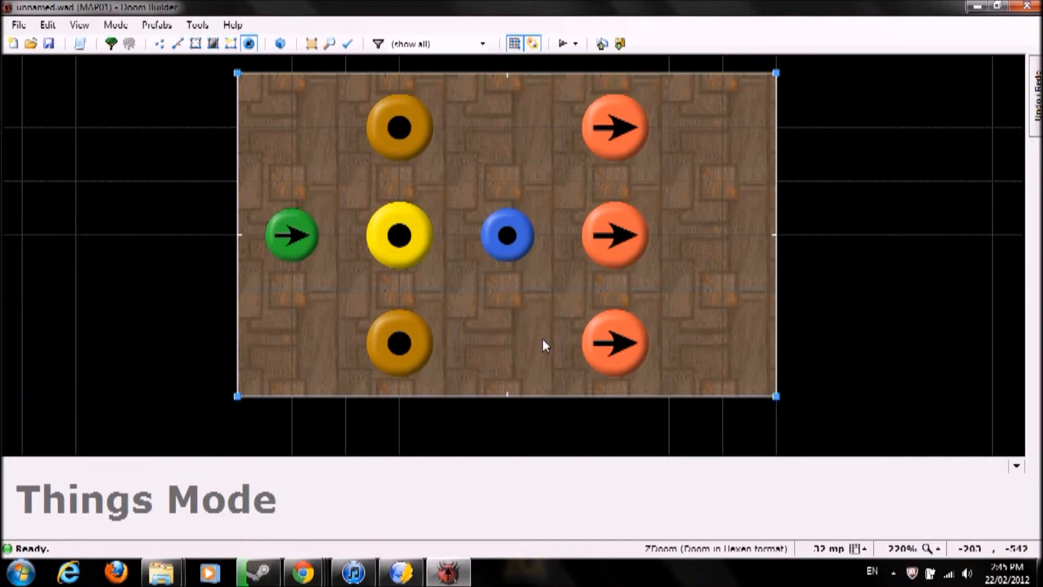
key(w)
Edit the room's sector and change its floor texture to FLOOR7_1
key(e)
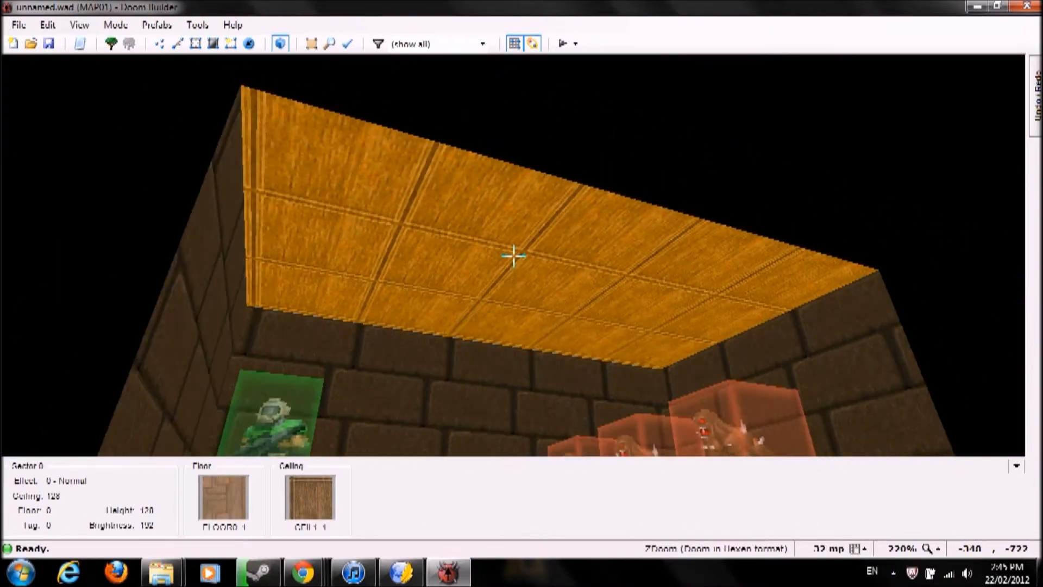
right_click(514, 256)
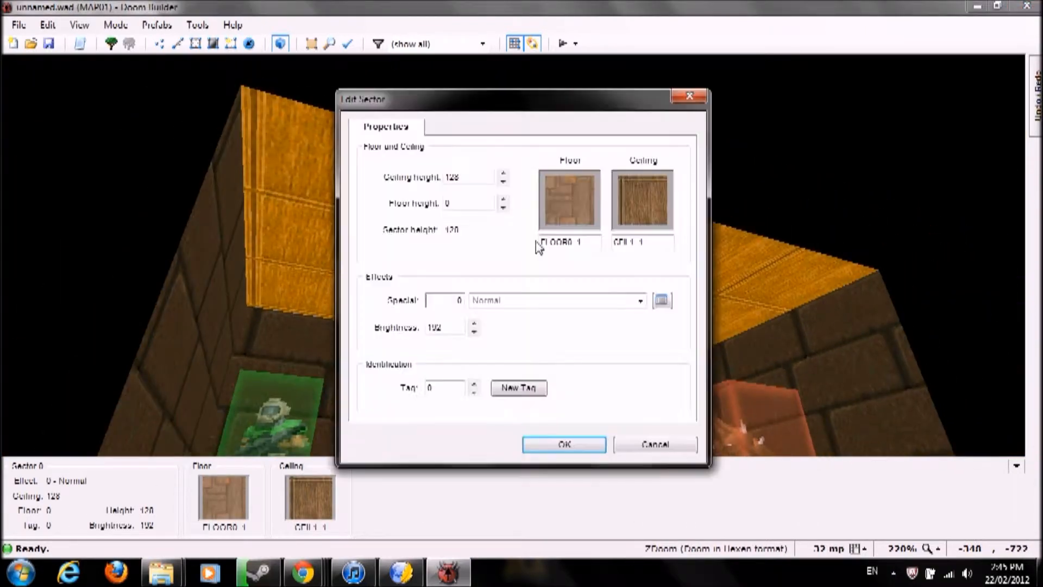
click(553, 207)
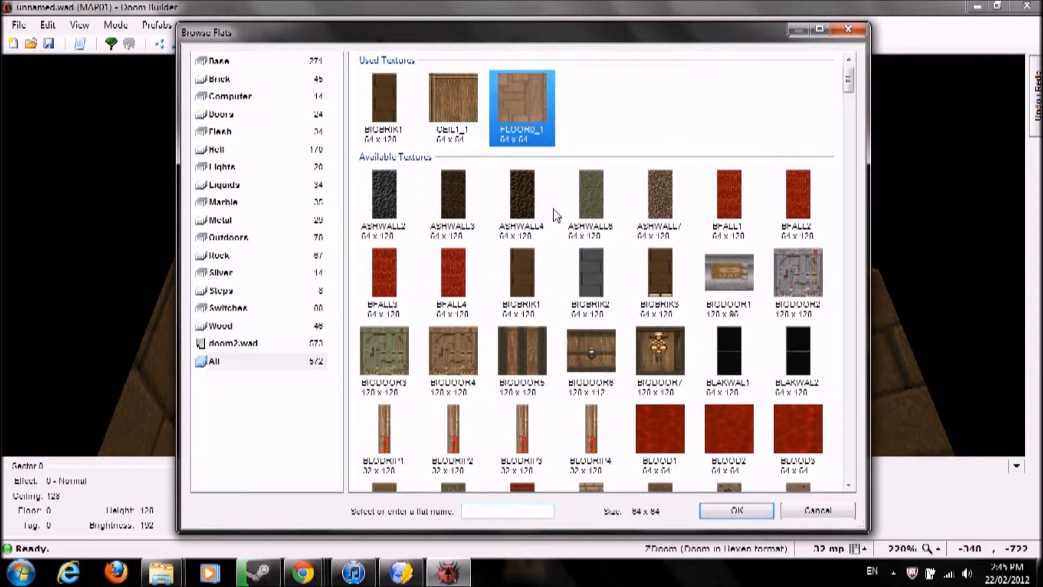
text(FLLO)
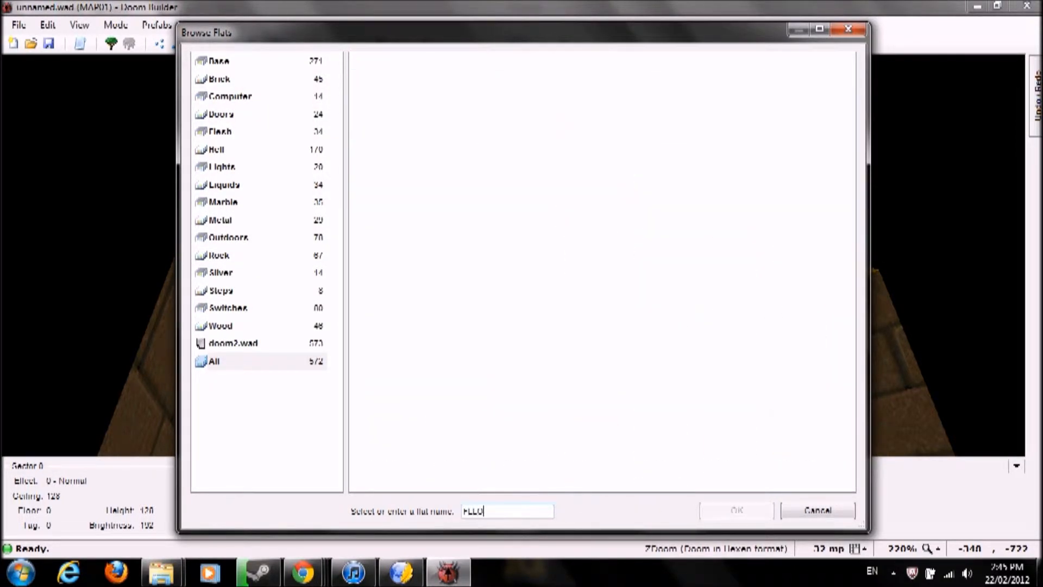
key(BackSpace)
key(BackSpace)
text(OO)
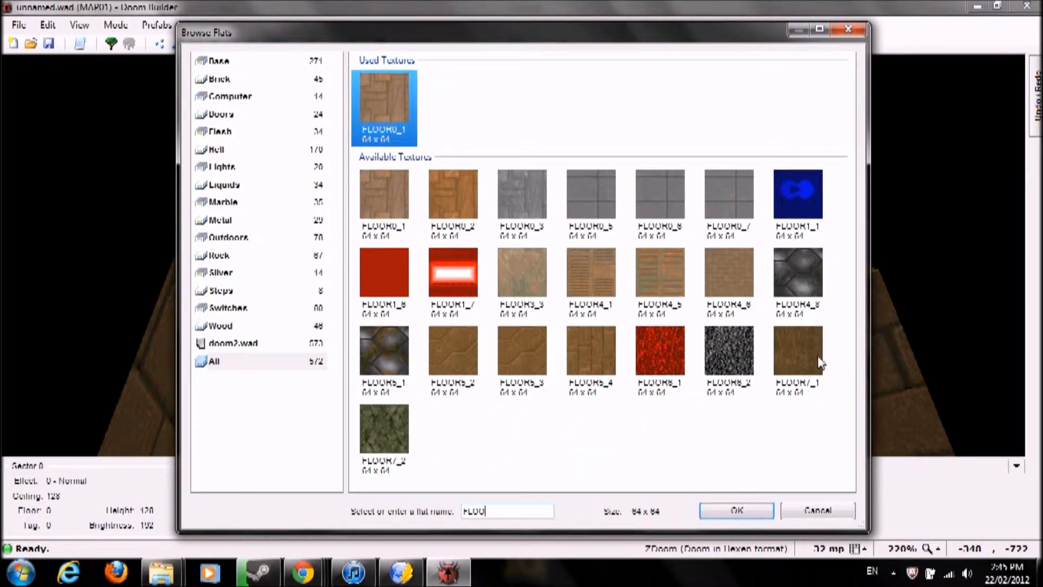
double_click(821, 363)
Change the sector's ceiling texture to CEIL5_2 and apply the sector changes
click(625, 201)
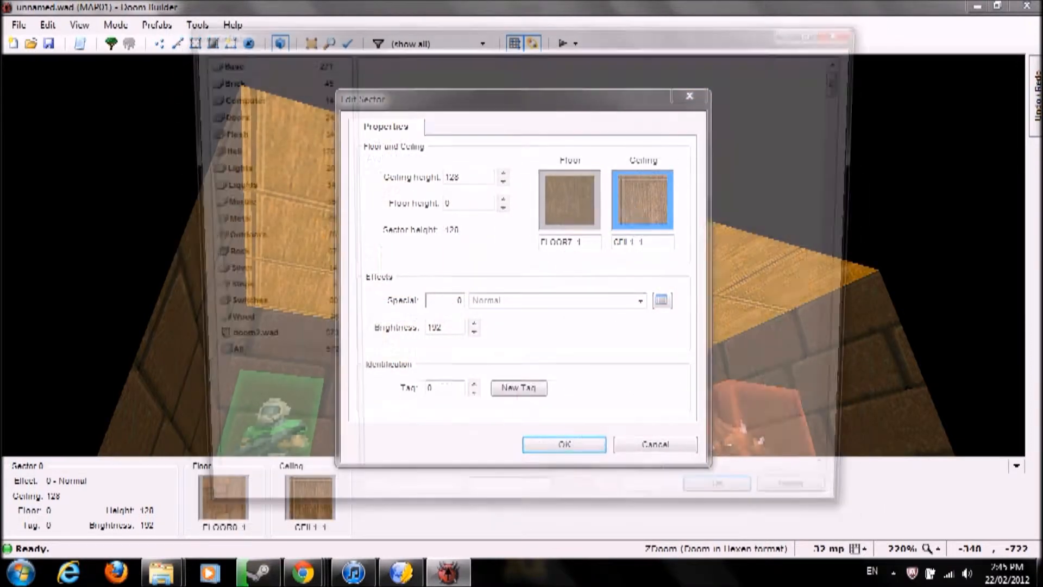
text(CEIL)
double_click(791, 261)
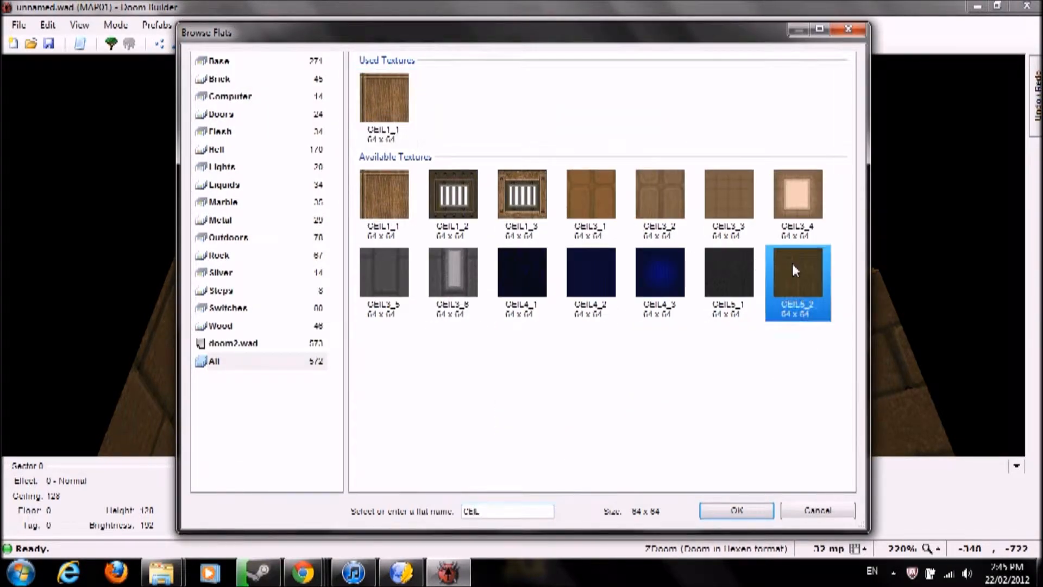
click(590, 449)
Inspect the new wall, floor and ceiling textures while moving around the room in 3D
key(d)
key(e)
key(d)
key(e)
key(d)
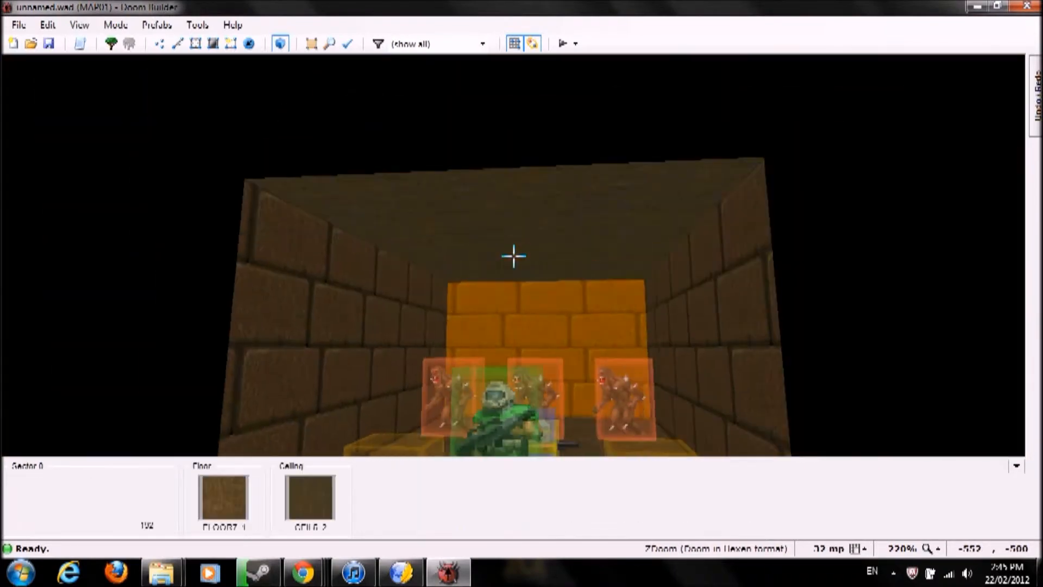
key(e)
key(d)
key(alt+Tab)
Set the sector's ceiling height to 64 and view the lowered room in 3D
right_click(513, 256)
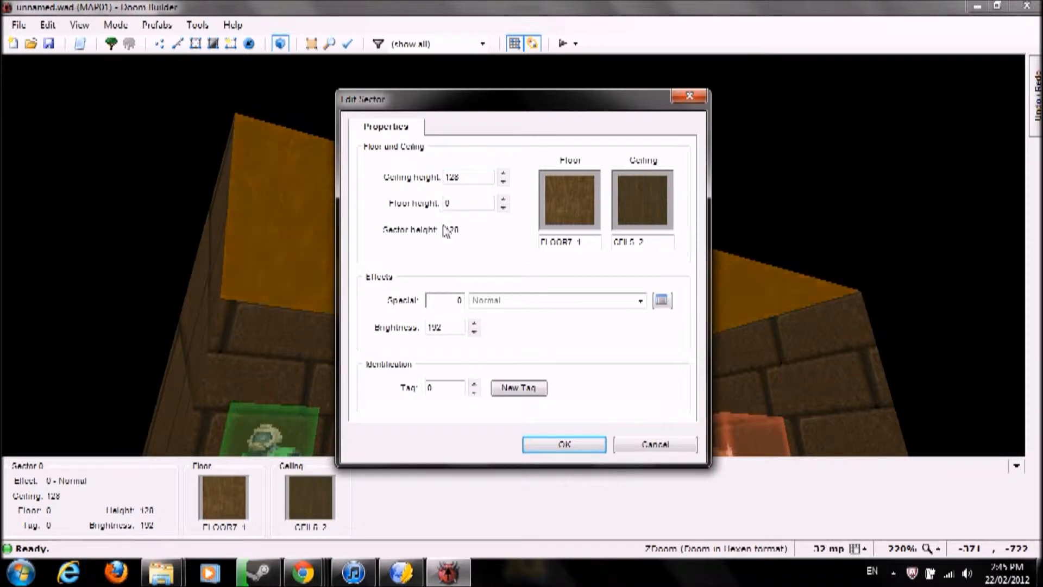
double_click(468, 177)
text(64)
key(Return)
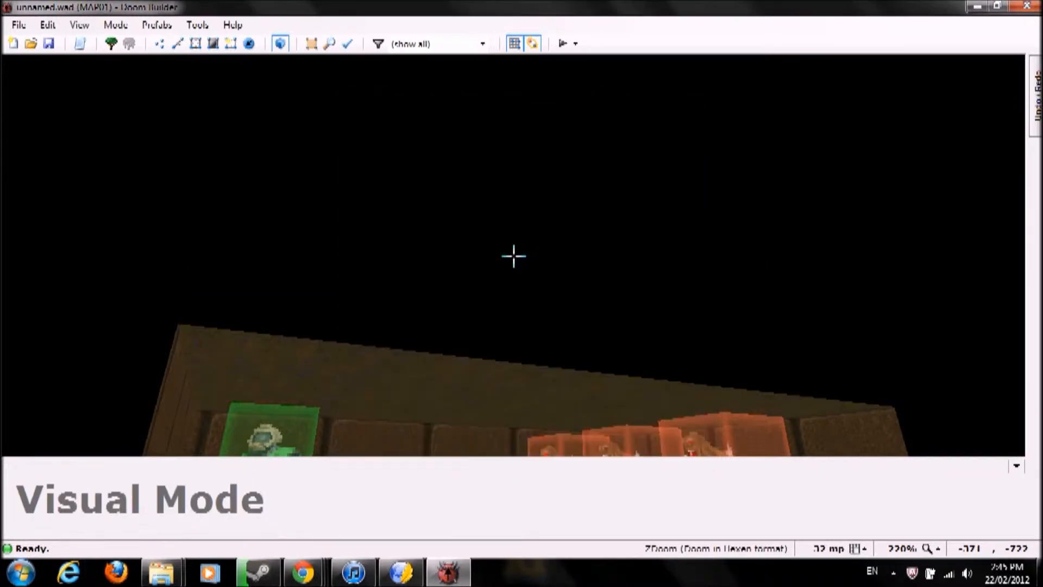
key(e)
key(d)
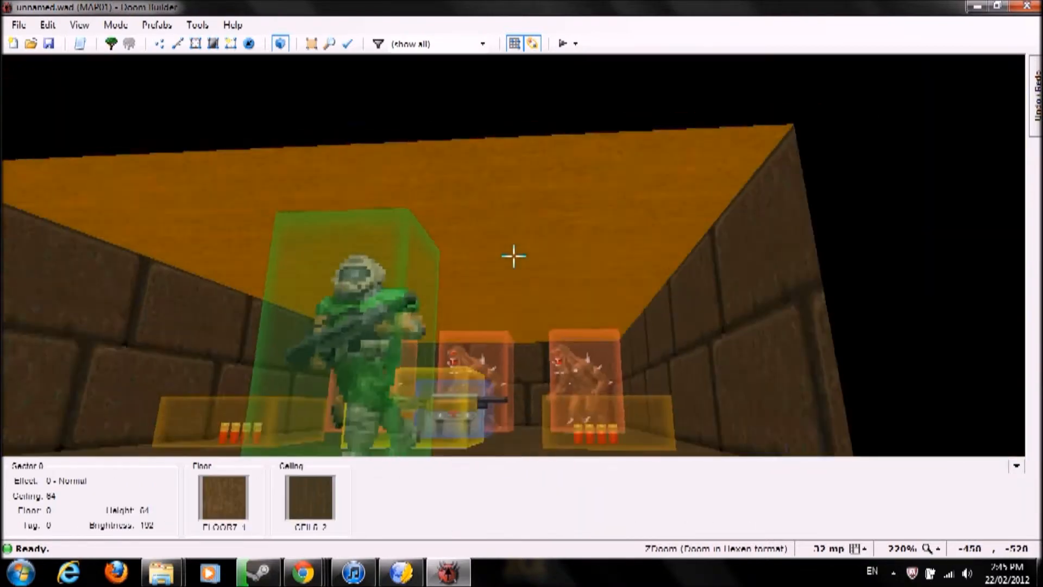
key(e)
Set the sector's ceiling height to 128 and its brightness to 160
right_click(513, 256)
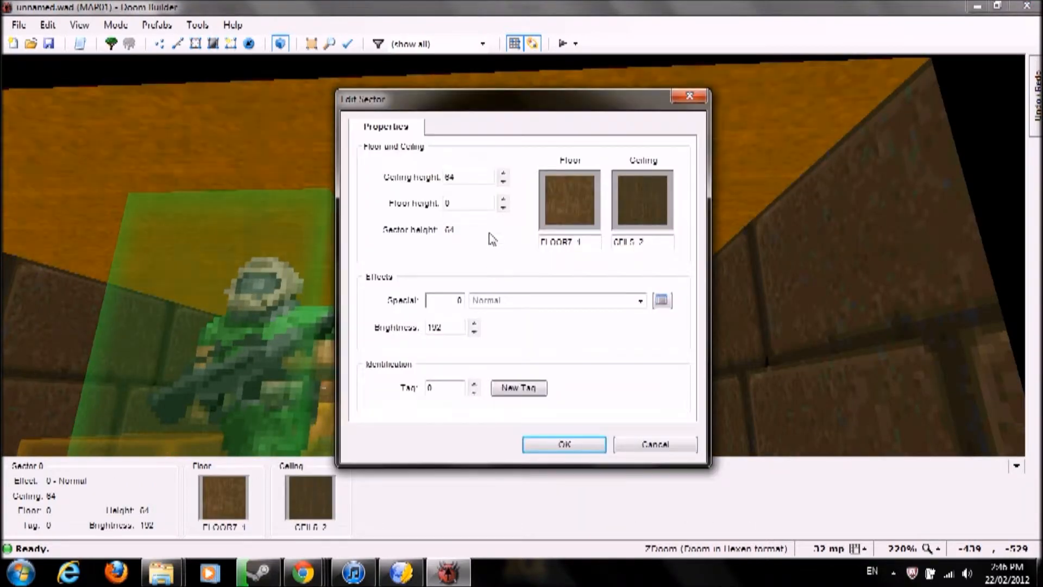
double_click(469, 177)
text(128)
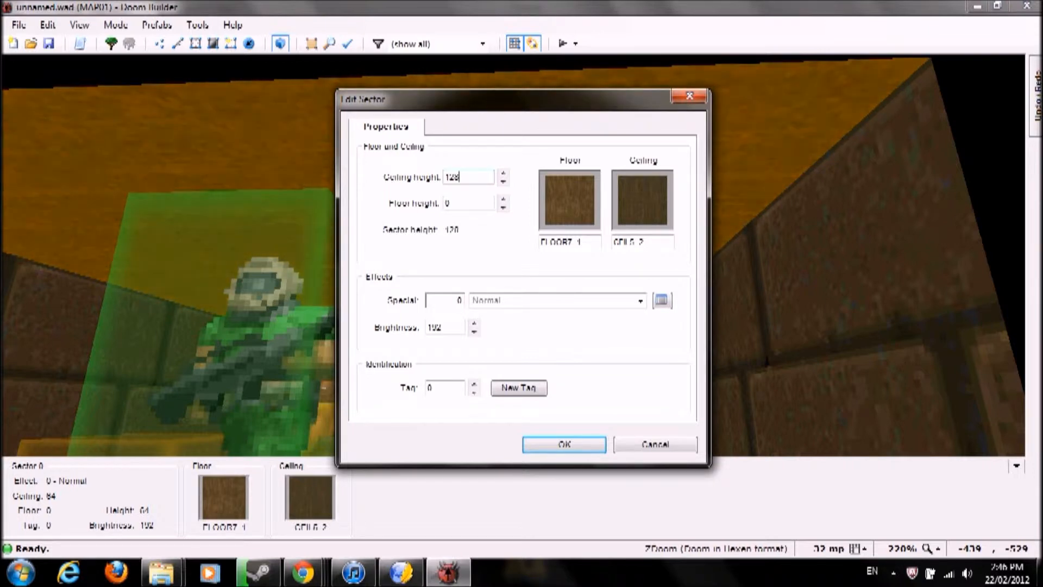
click(473, 333)
click(473, 333)
click(565, 444)
Set the sector's brightness to 240, and reopen the sector's properties to set it to 192
right_click(514, 255)
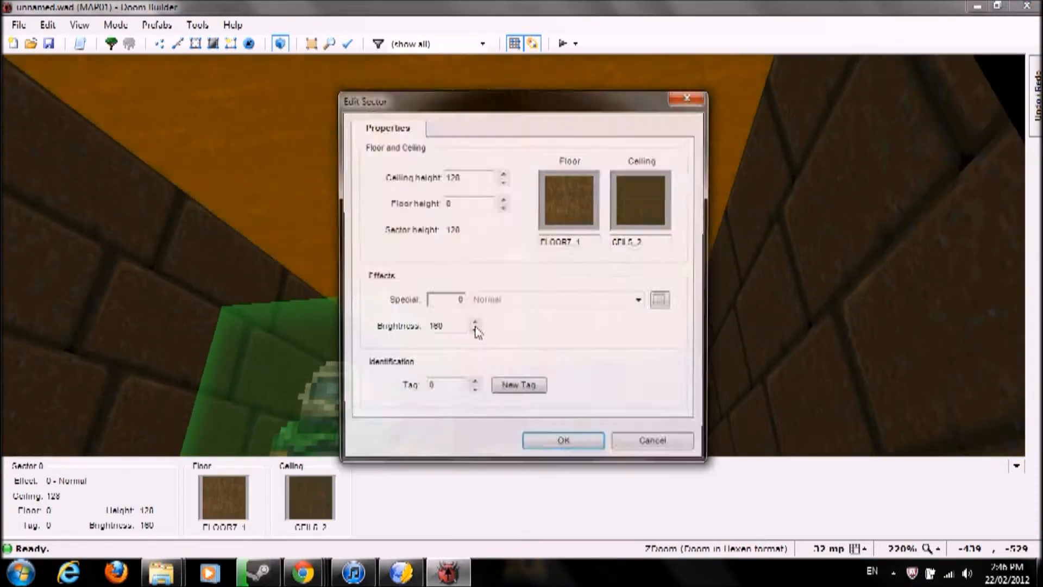
click(564, 444)
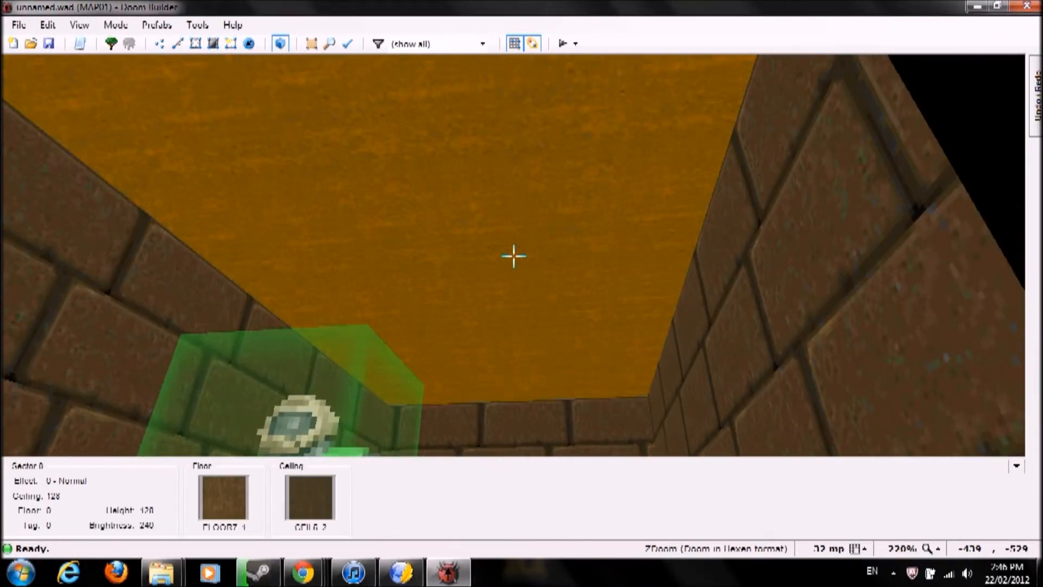
right_click(514, 255)
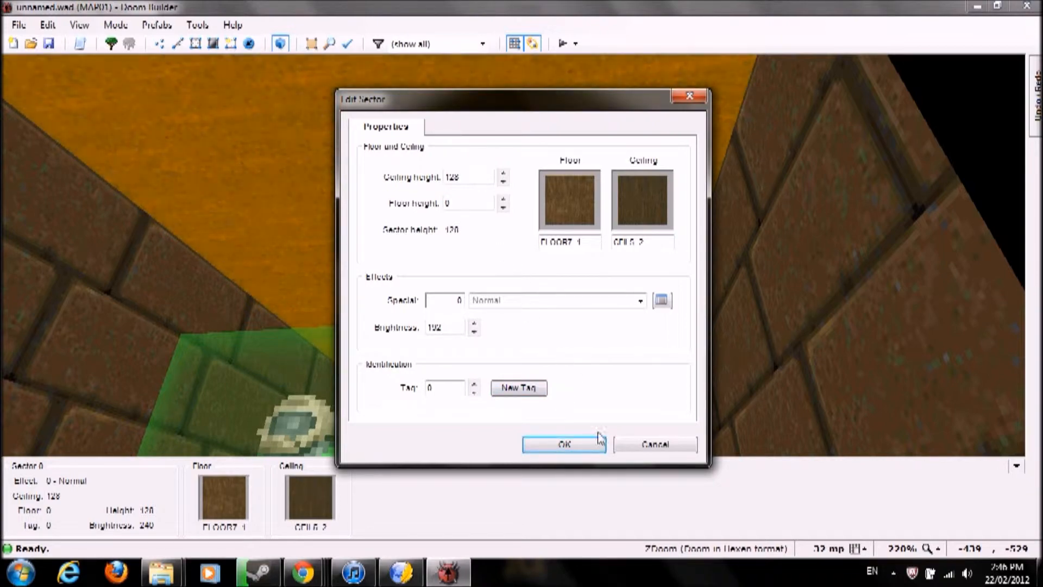
Browse the predefined and generalized sector effects, cancel without choosing one, and apply the sector properties
click(662, 302)
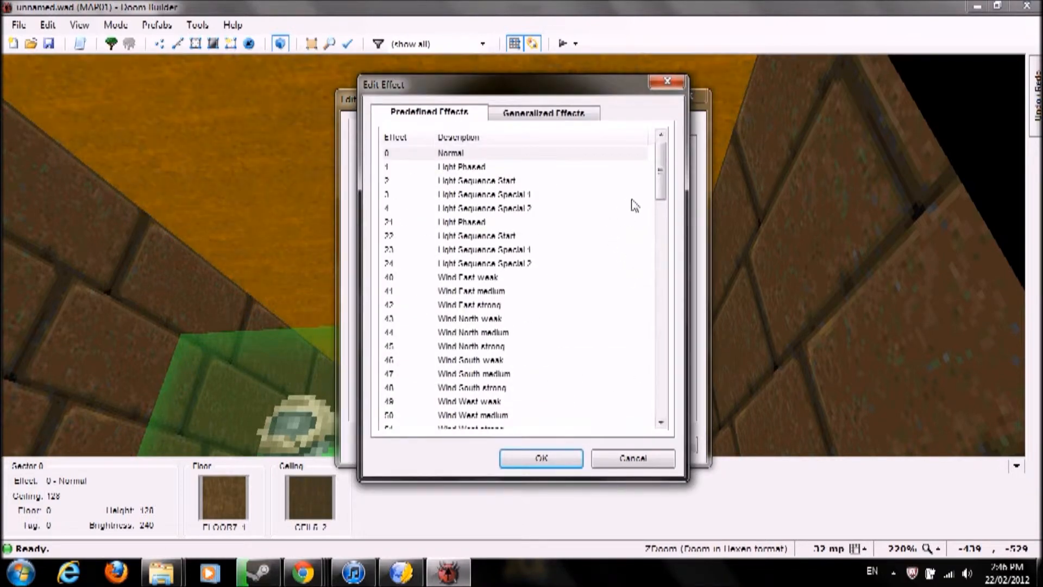
drag(660, 180, 668, 234)
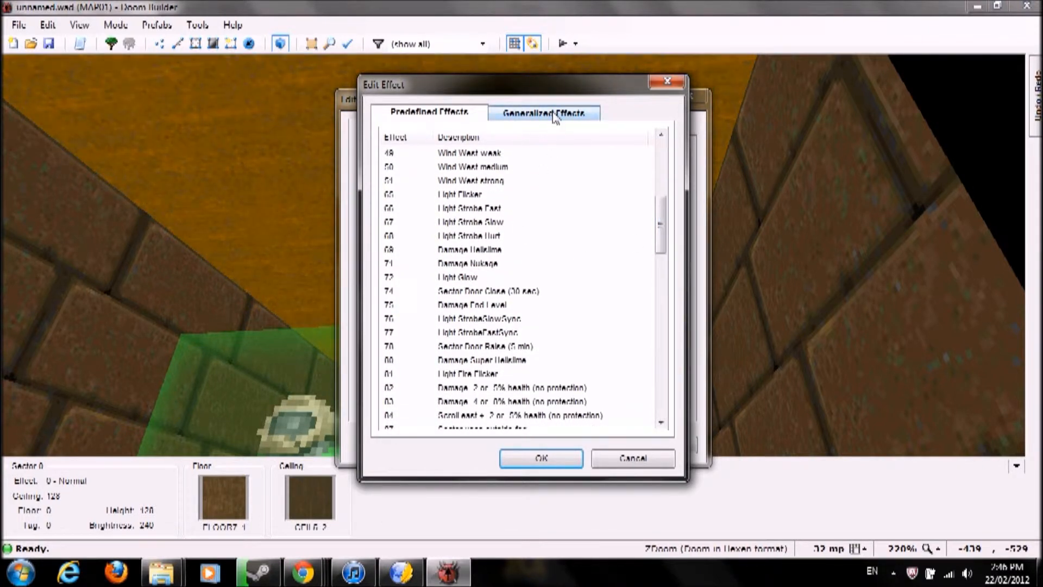
click(555, 115)
click(553, 212)
click(554, 212)
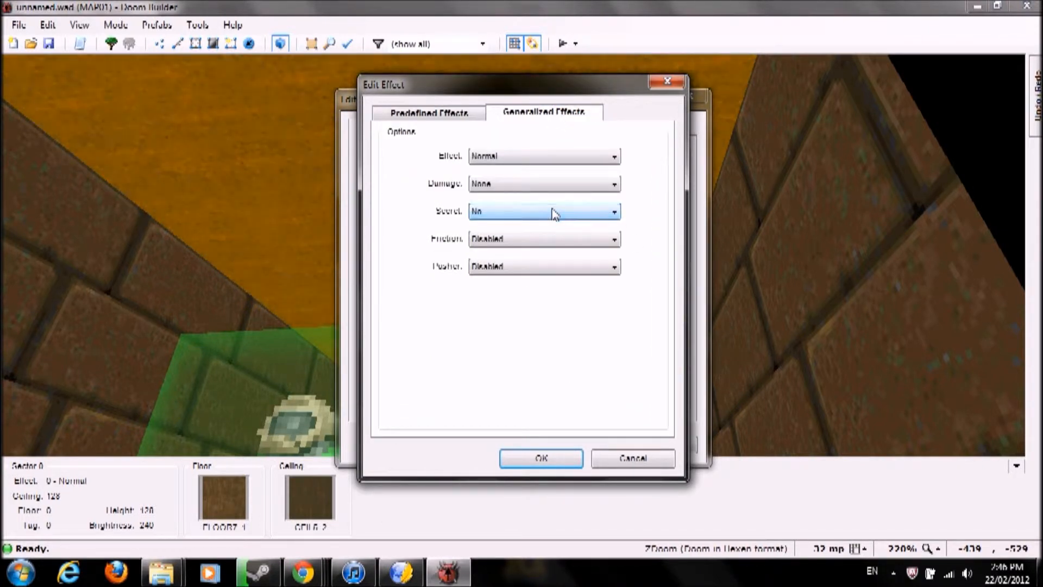
click(534, 159)
click(525, 165)
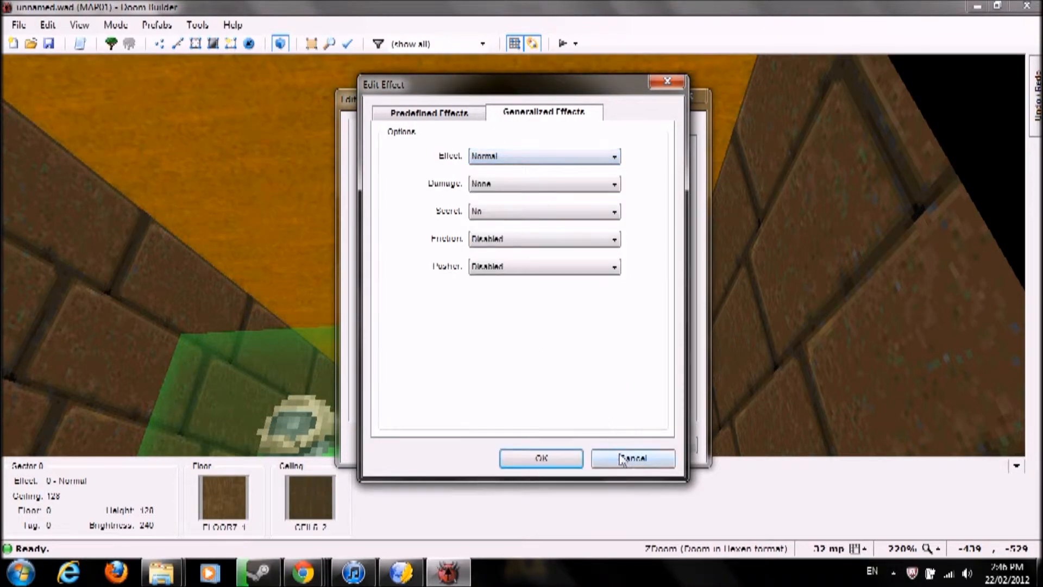
click(618, 455)
click(564, 445)
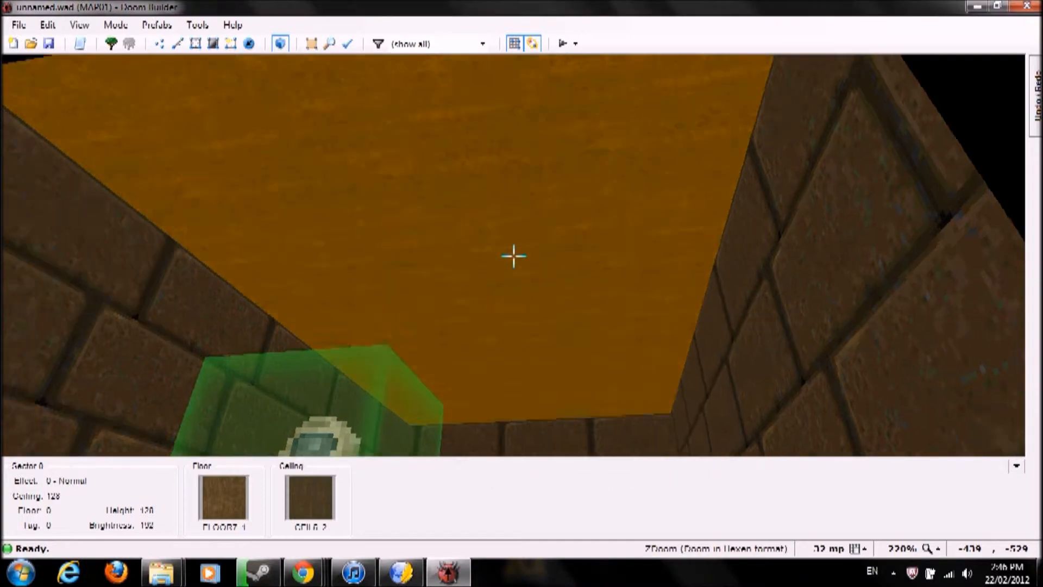
Examine the room's walls, ceiling and things from several sides in 3D
key(w)
key(d)
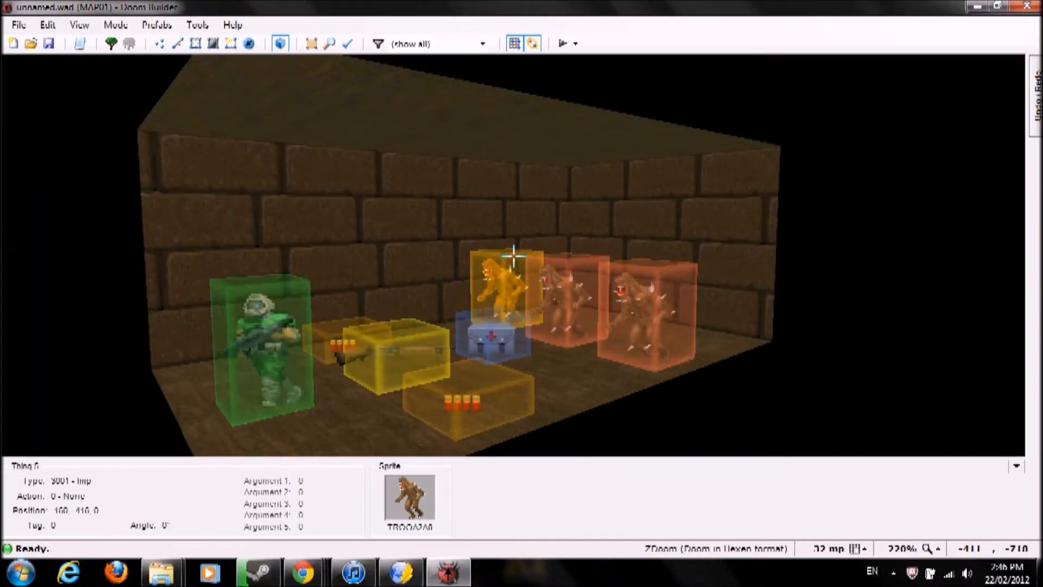
key(s)
key(d)
key(e)
key(s)
key(d)
key(e)
key(d)
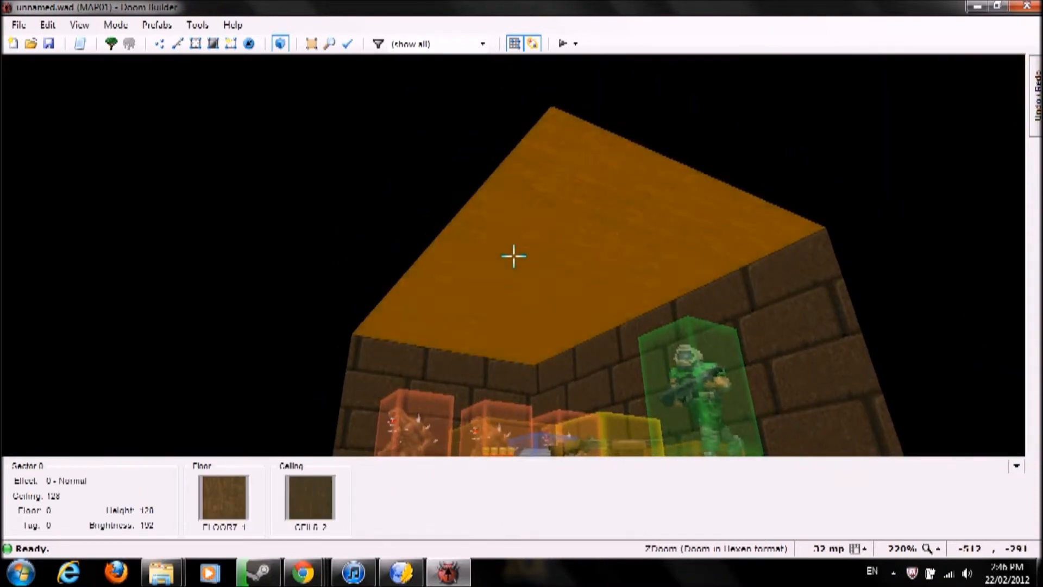
Lower the sector's ceiling directly in the 3D view to a height of 48
scroll(514, 256, down, 3)
key(w)
key(s)
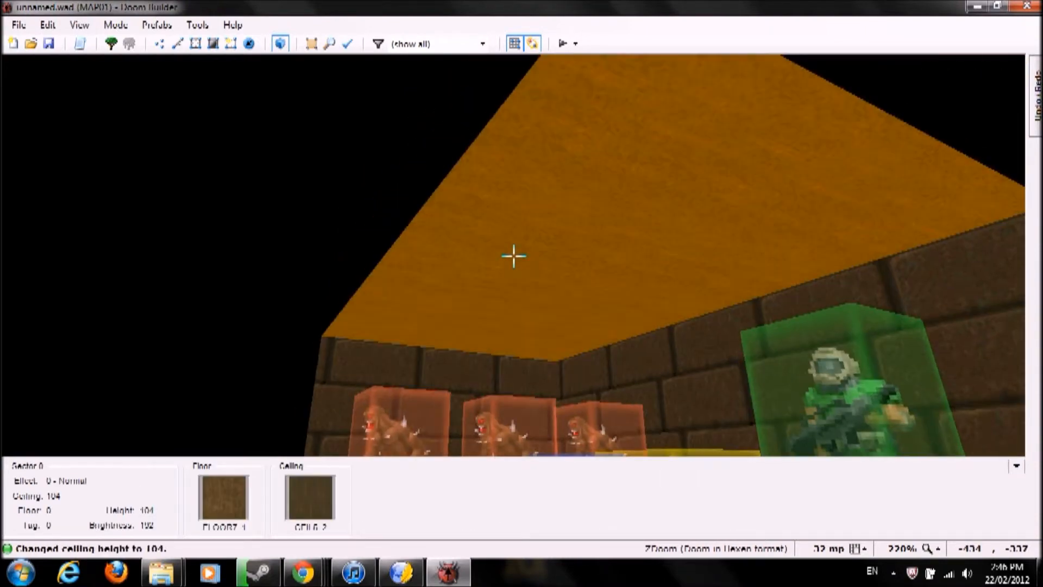
scroll(513, 255, down, 8)
key(w)
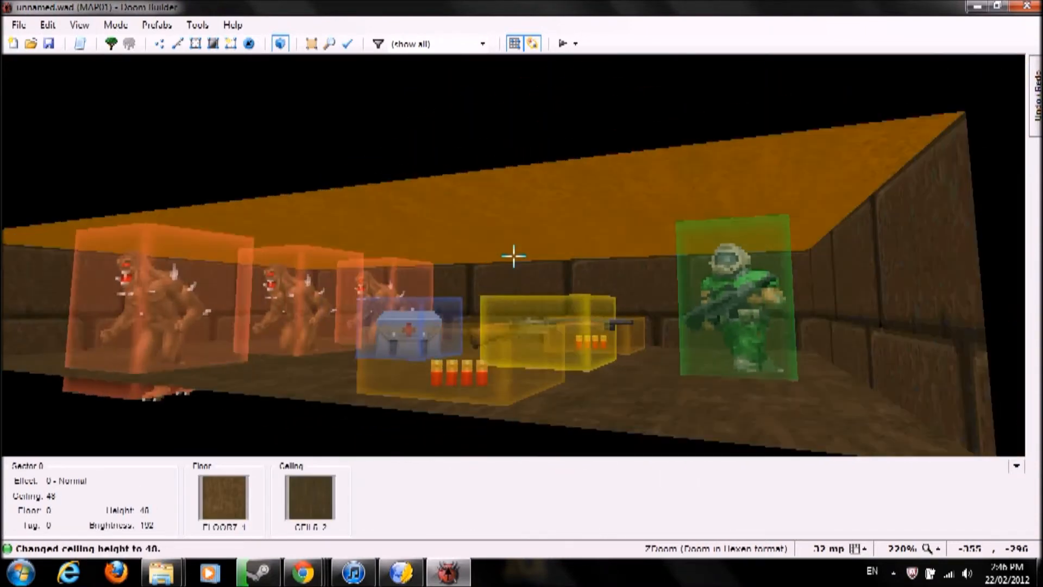
Raise the ceiling directly in the 3D view to a height of 128
scroll(514, 255, up, 8)
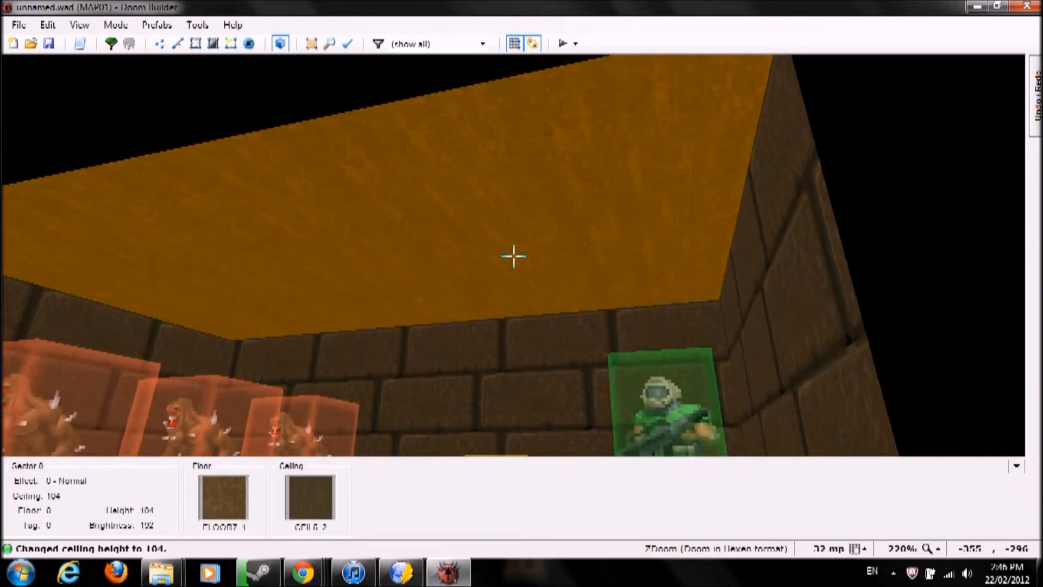
scroll(514, 256, up, 4)
scroll(513, 255, down, 2)
key(w)
key(s)
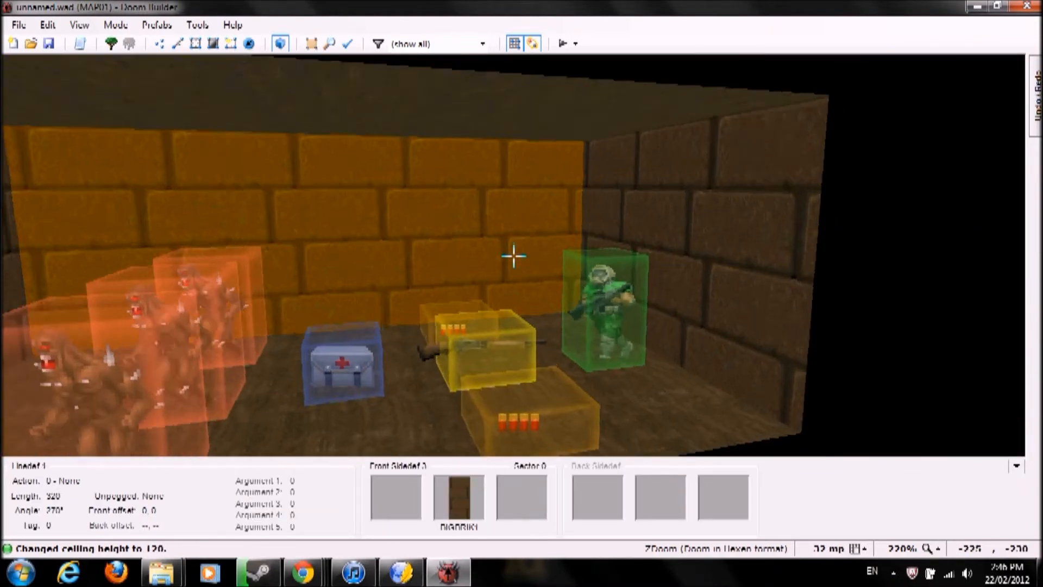
key(w)
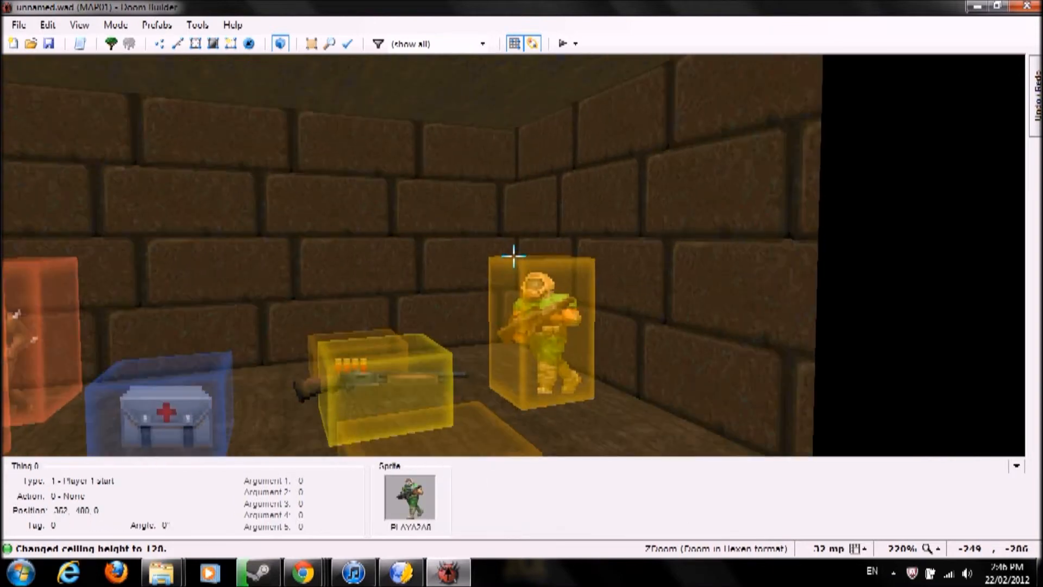
Move around and outside the room in 3D to check the placement of the player start, items and Imps
key(d)
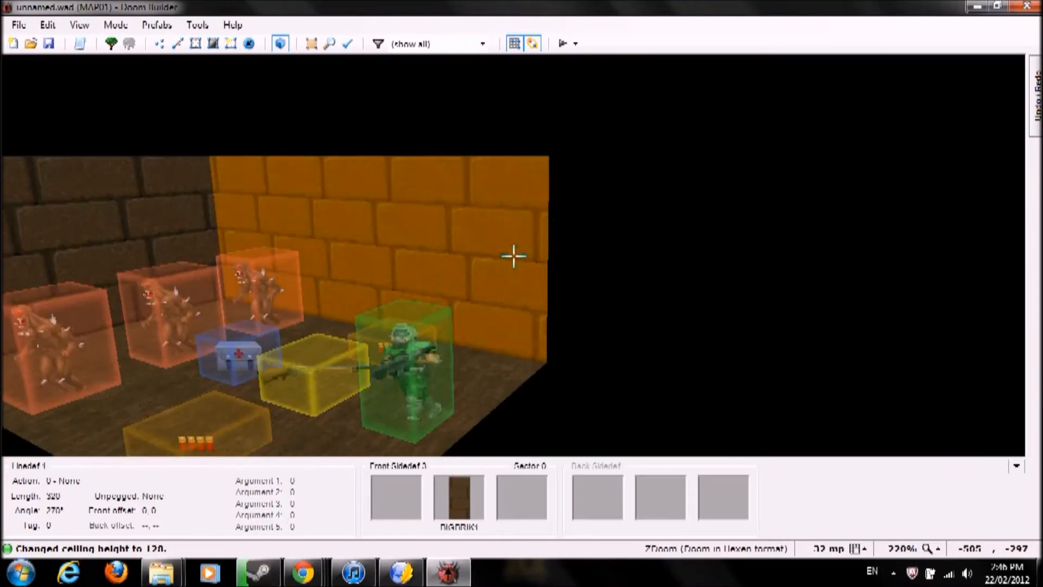
key(e)
key(d)
key(e)
key(d)
key(e)
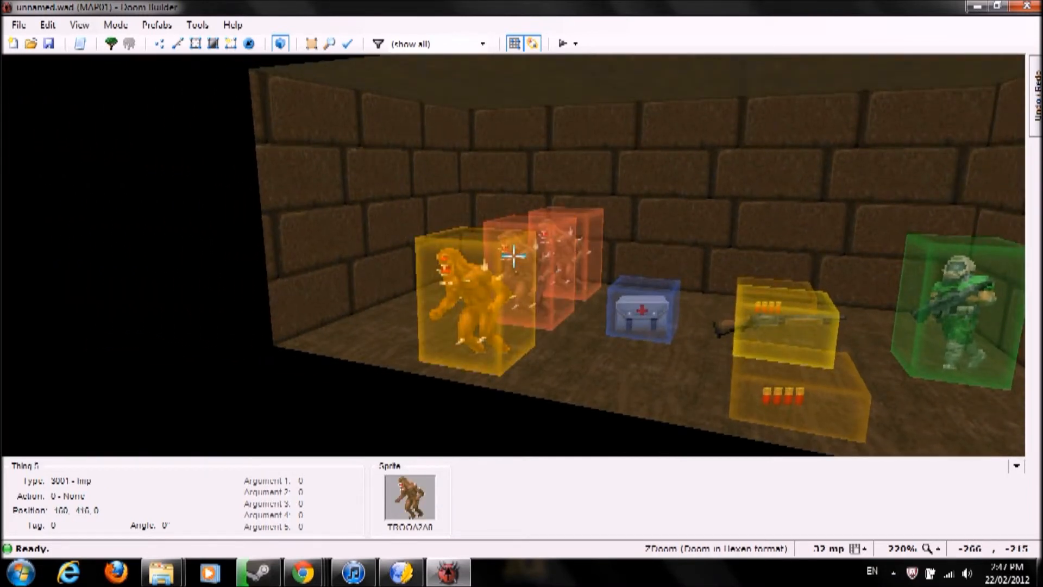
key(d)
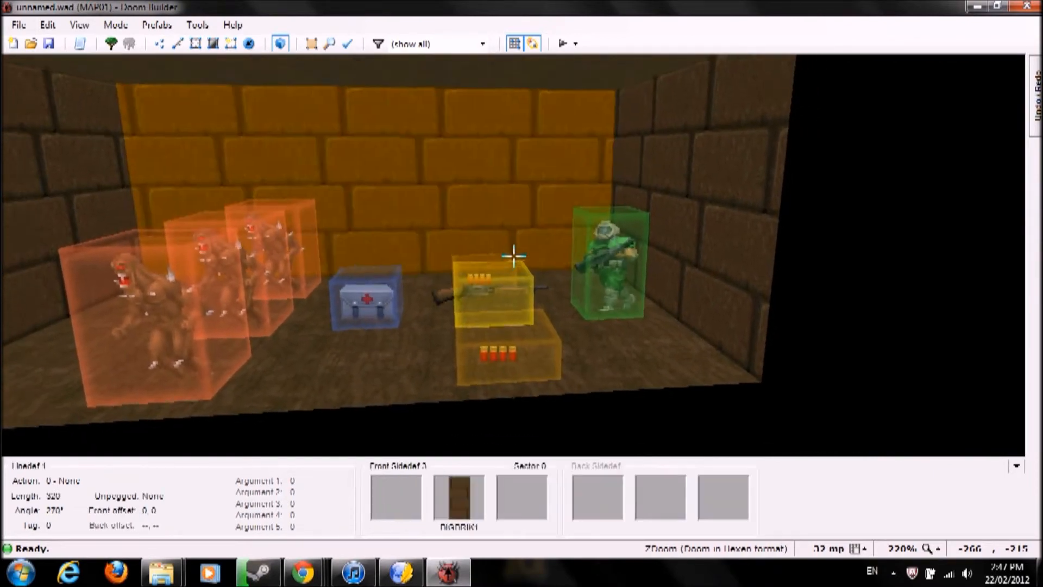
key(f)
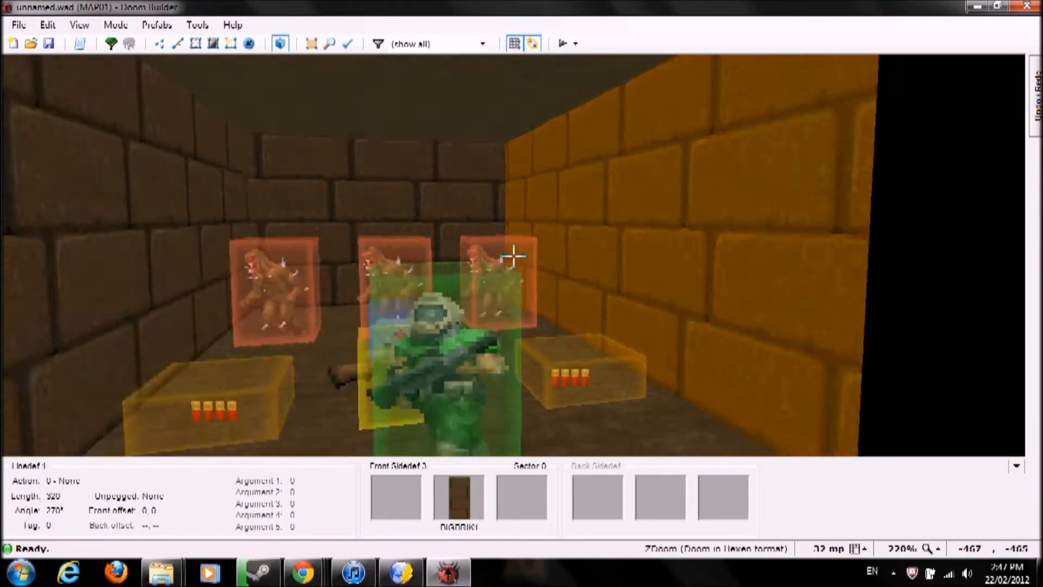
key(d)
key(e)
key(f)
key(d)
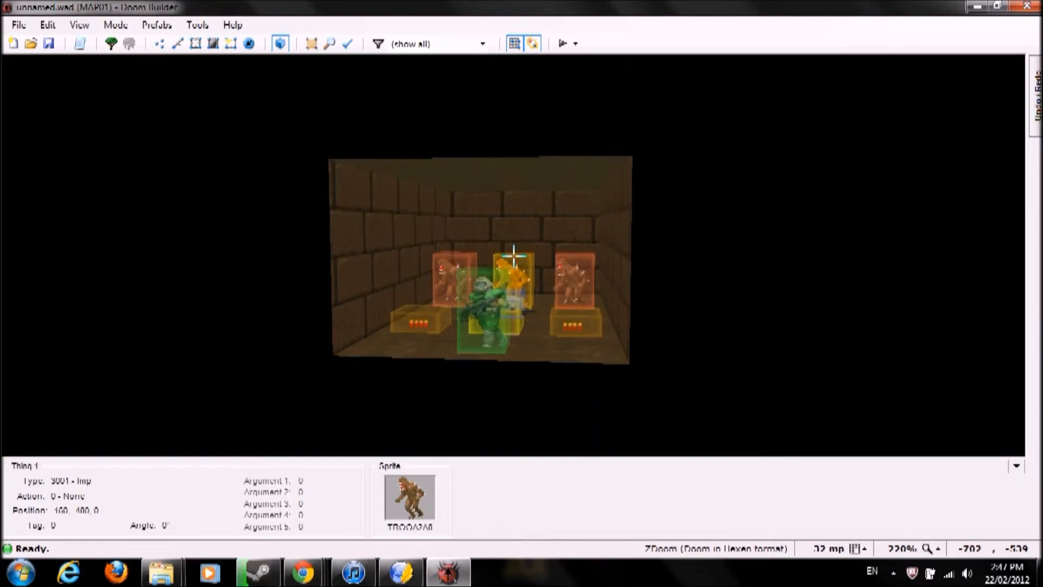
Return to the 2D map and place a Visual Mode camera outside the room, in line with the player start
key(q)
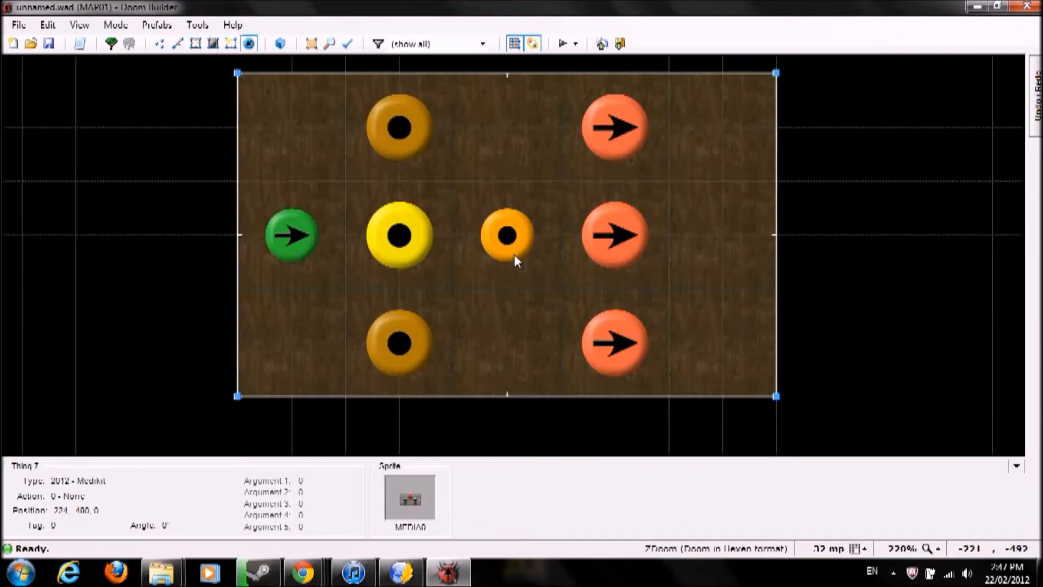
scroll(523, 259, down, 4)
right_click(322, 262)
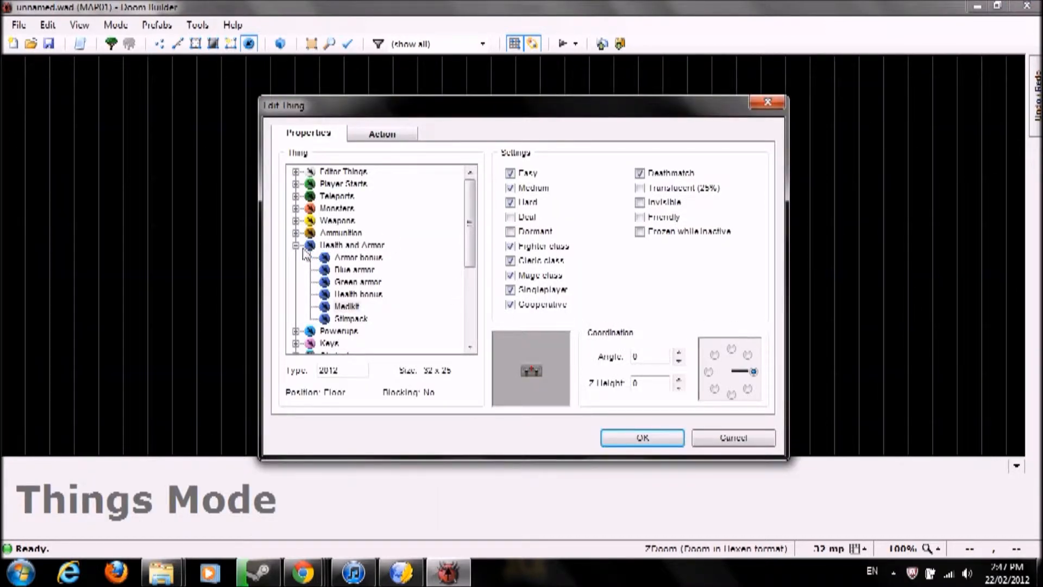
click(297, 246)
click(295, 171)
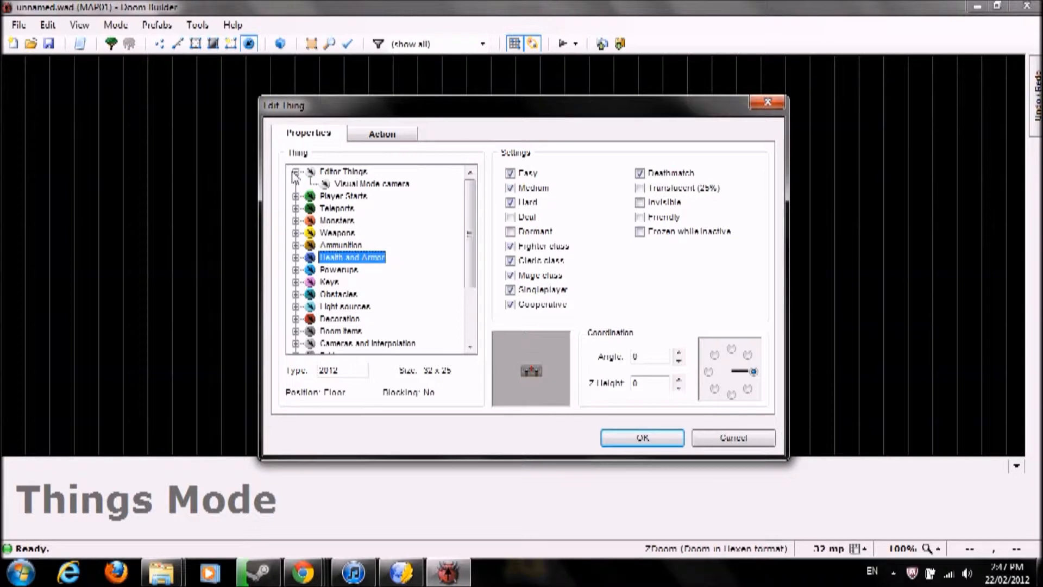
click(353, 184)
click(614, 438)
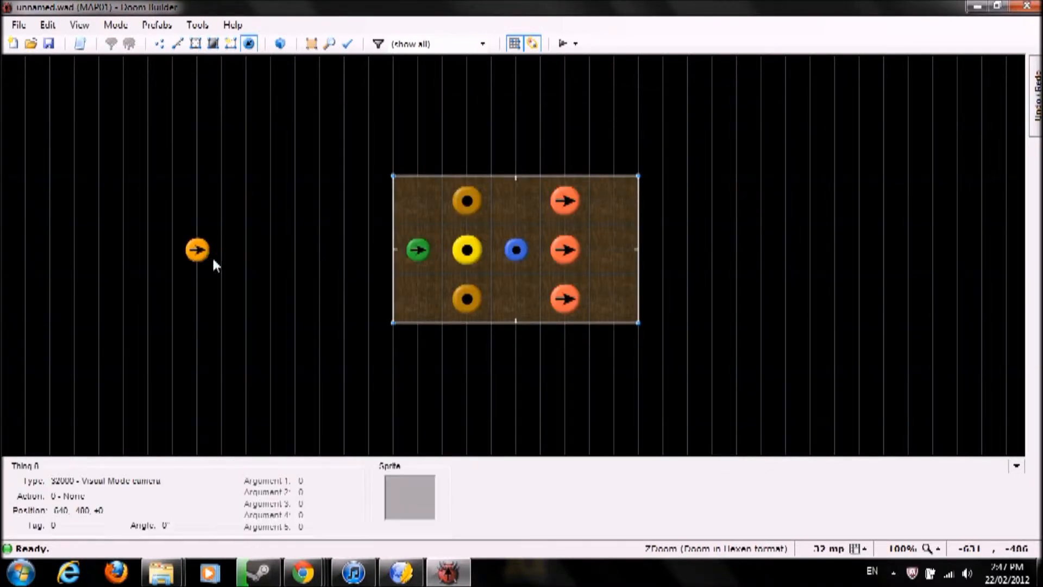
View the room in 3D from the placed camera, fly around it and return to the 2D map
key(w)
key(e)
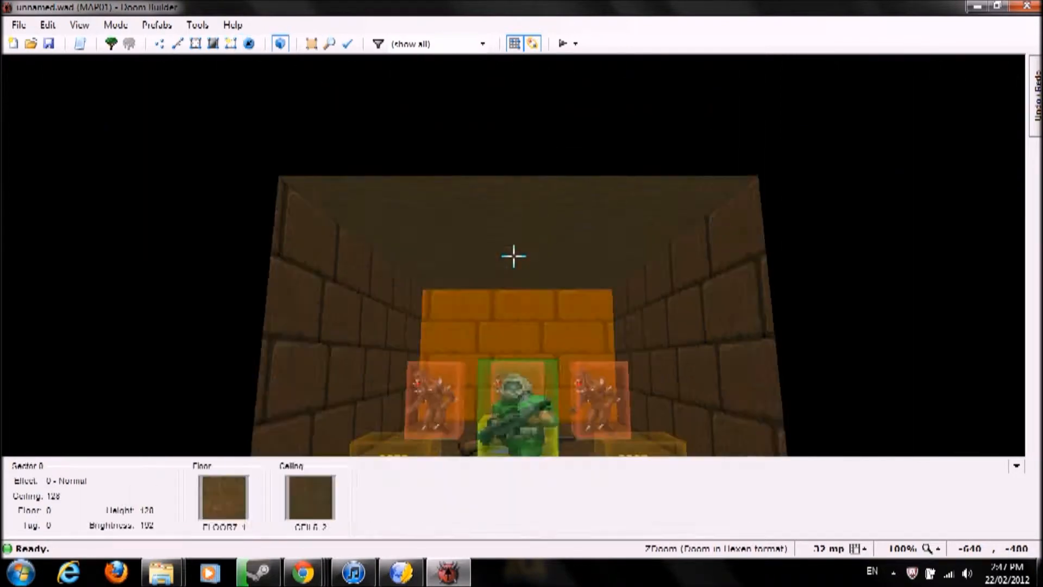
key(f)
key(e)
key(f)
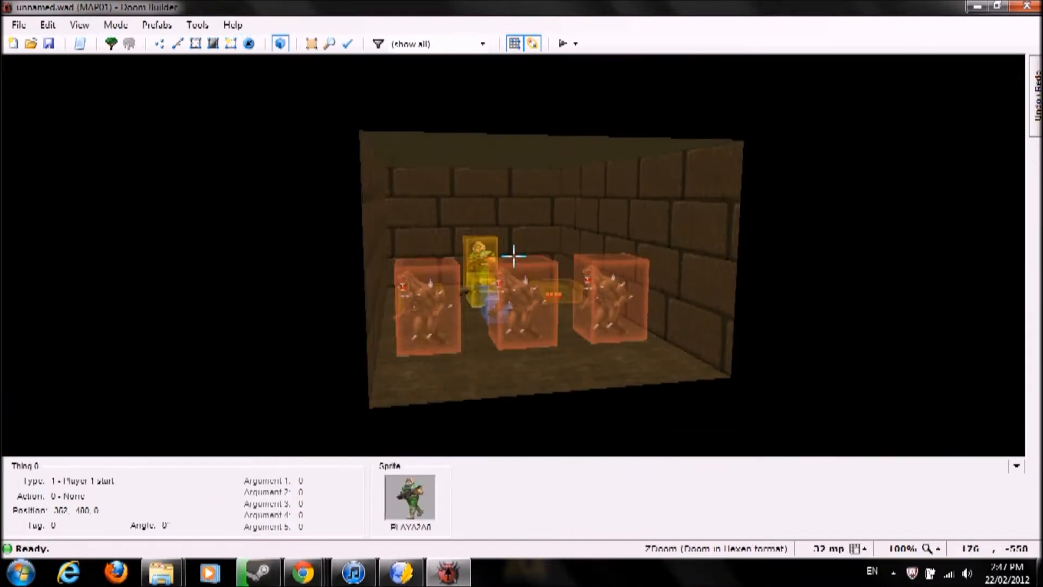
key(e)
key(w)
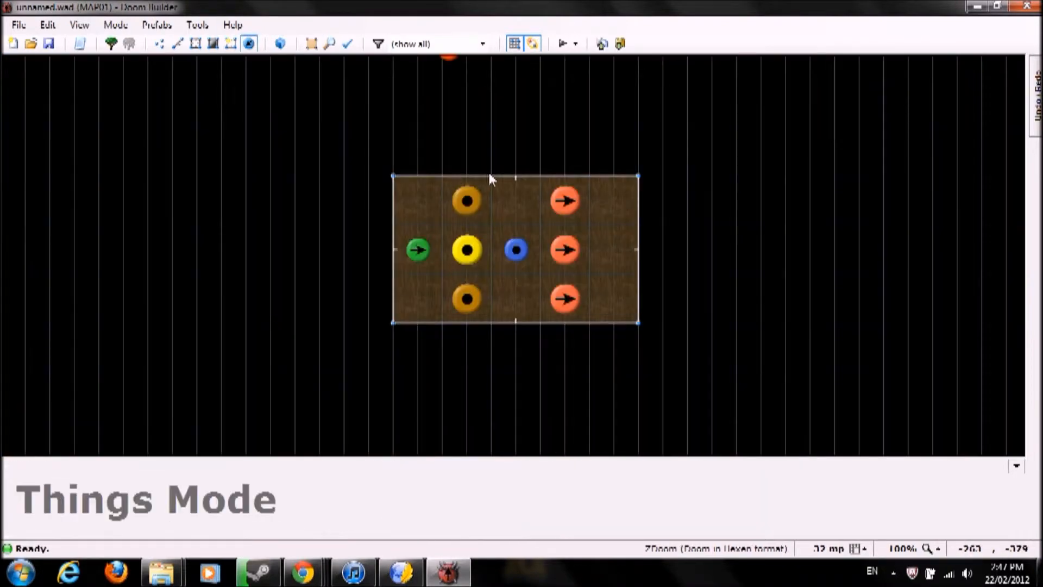
Alternate between the 3D view and the 2D map to check where the Visual Mode camera is positioned
scroll(489, 175, down, 4)
scroll(497, 245, up, 4)
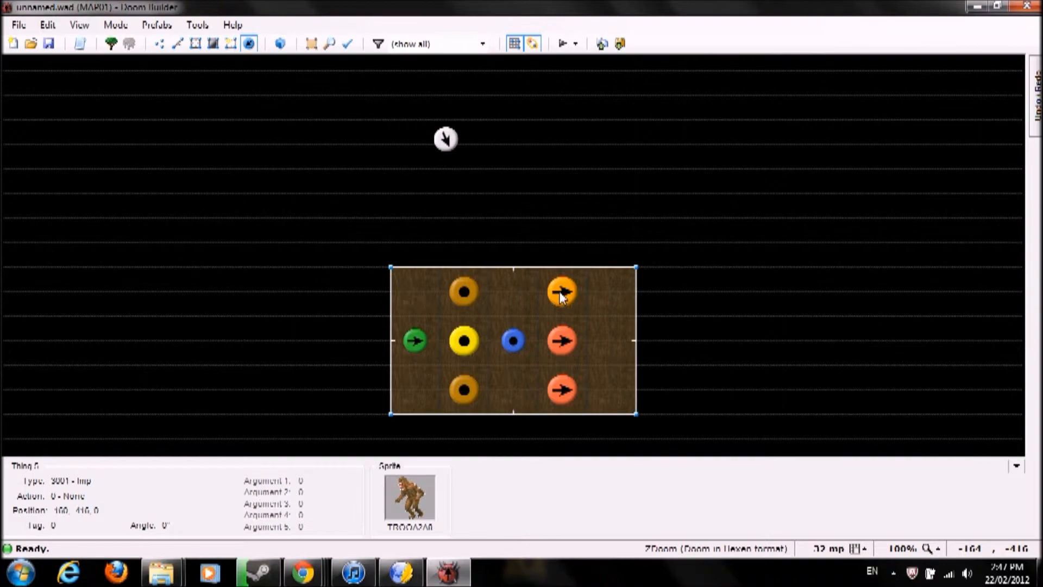
key(w)
key(s)
key(w)
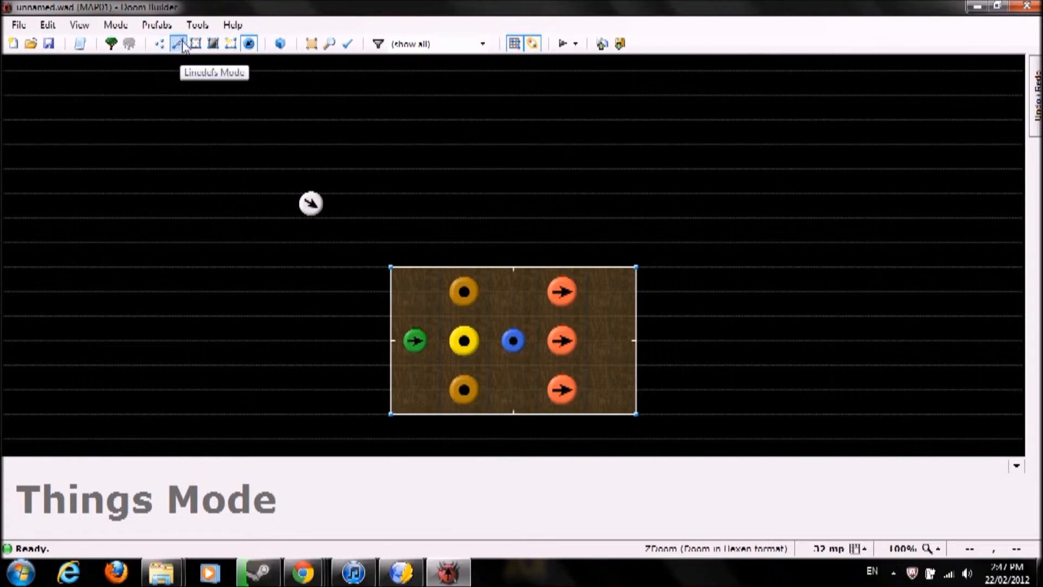
key(w)
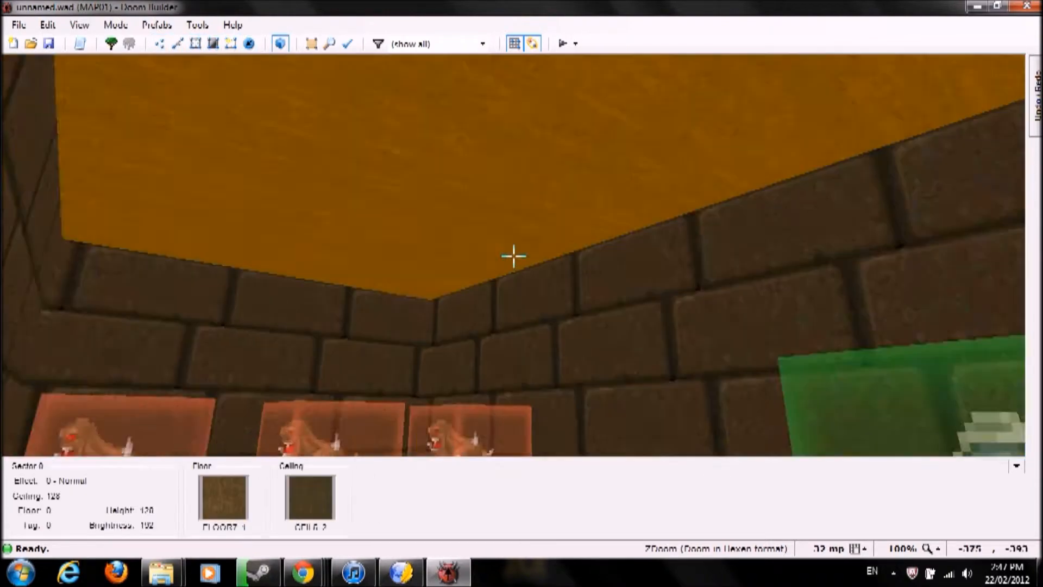
key(w)
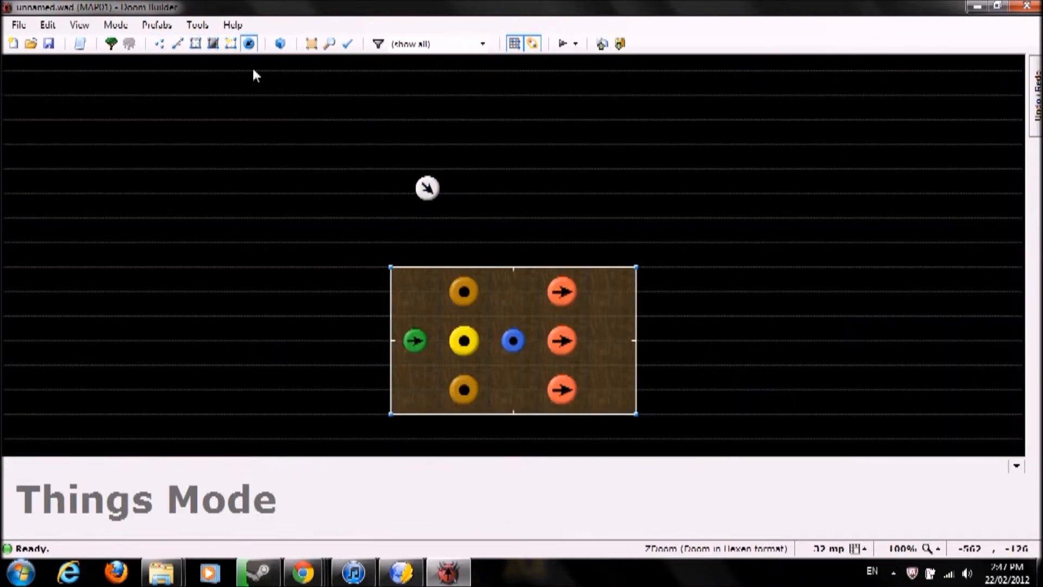
Toggle Full Brightness on and off in the 3D view, and return to the 2D map in Vertices Mode
click(215, 47)
key(w)
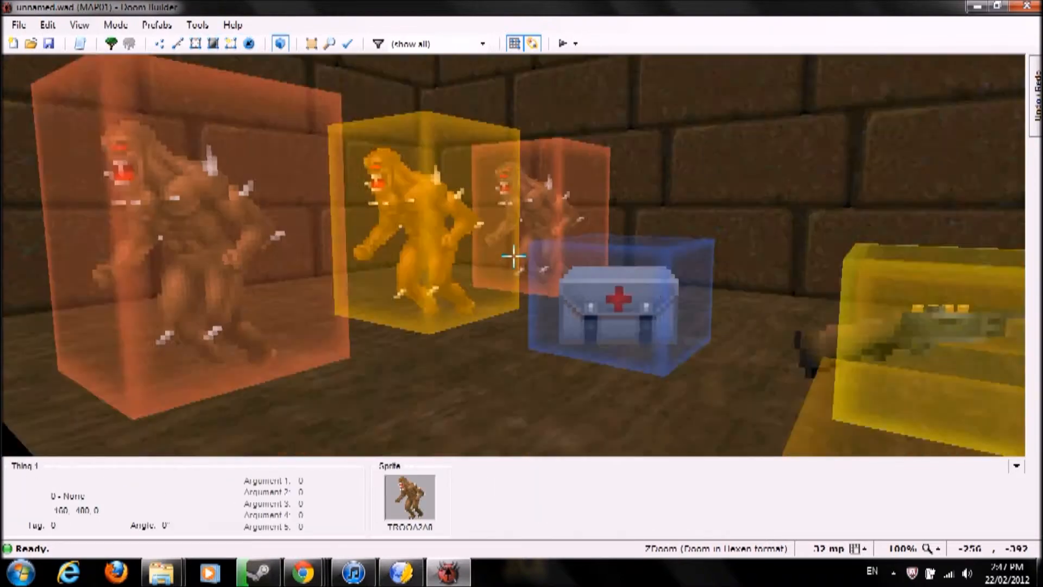
key(s)
key(b)
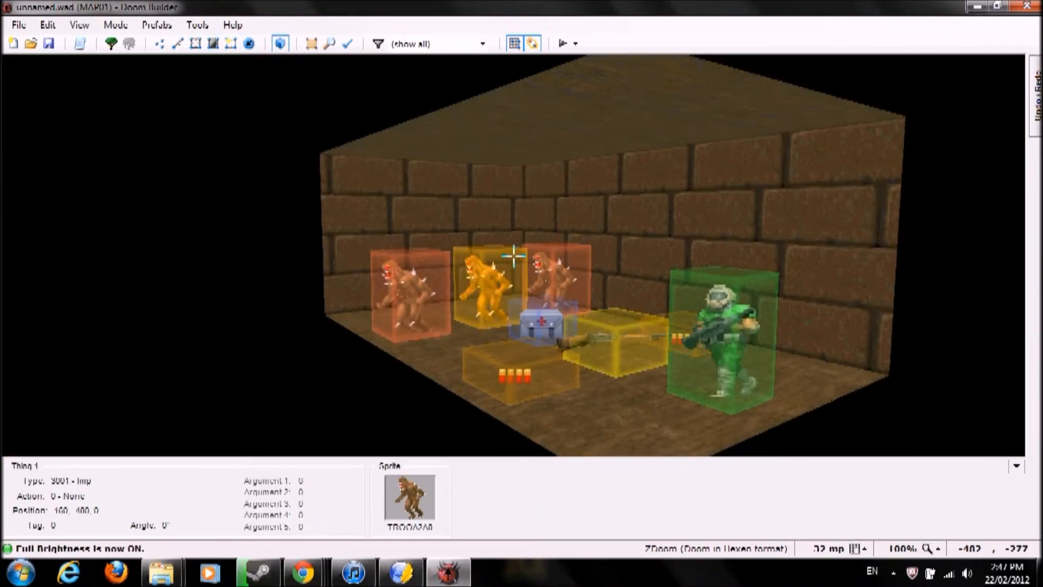
key(b)
key(w)
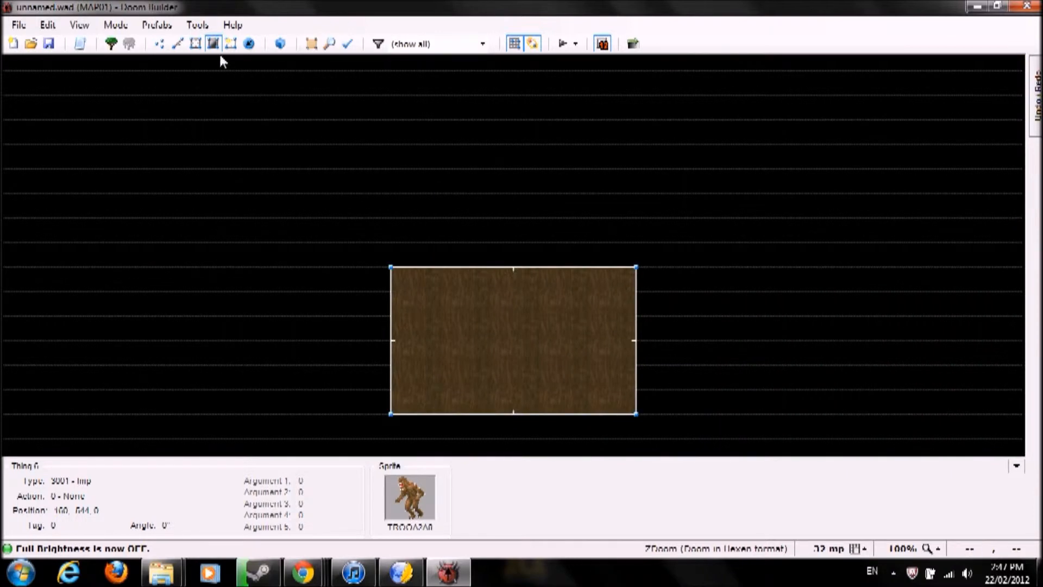
key(v)
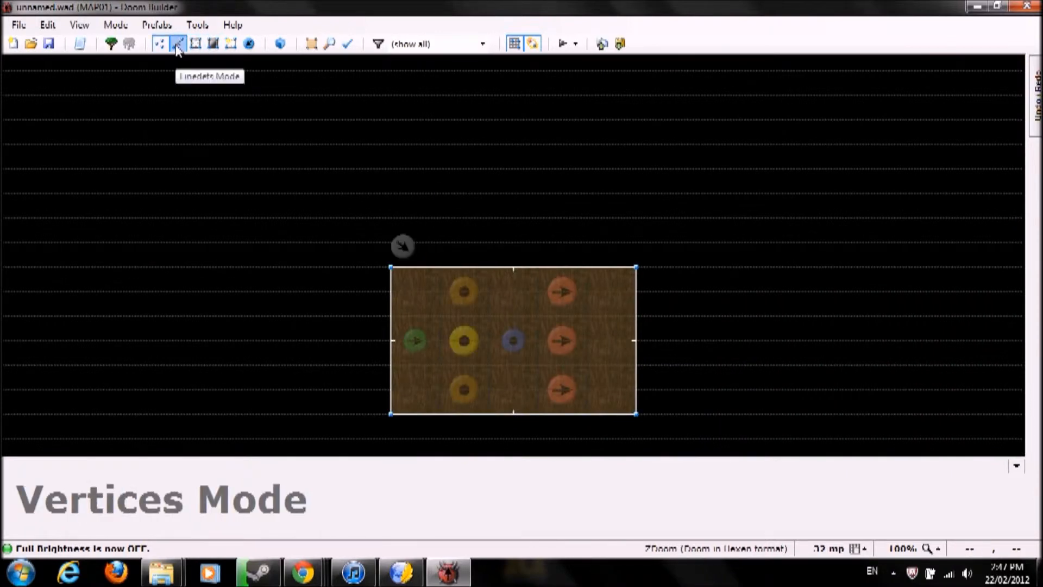
Switch the 2D map to Linedefs Mode with the whole room in view
click(177, 45)
scroll(524, 286, up, 2)
scroll(525, 288, down, 1)
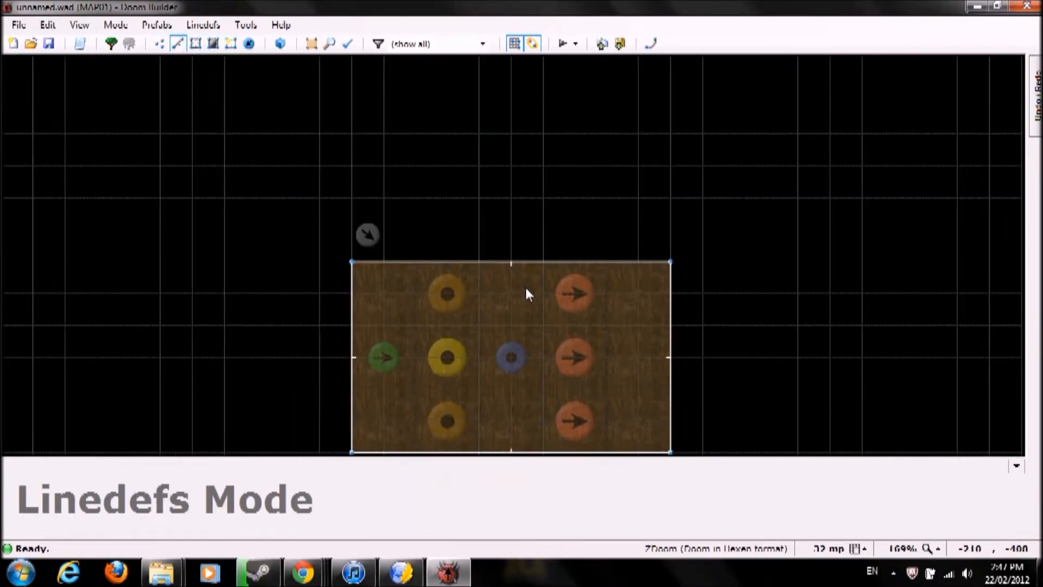
key(Down)
key(Down)
key(Up)
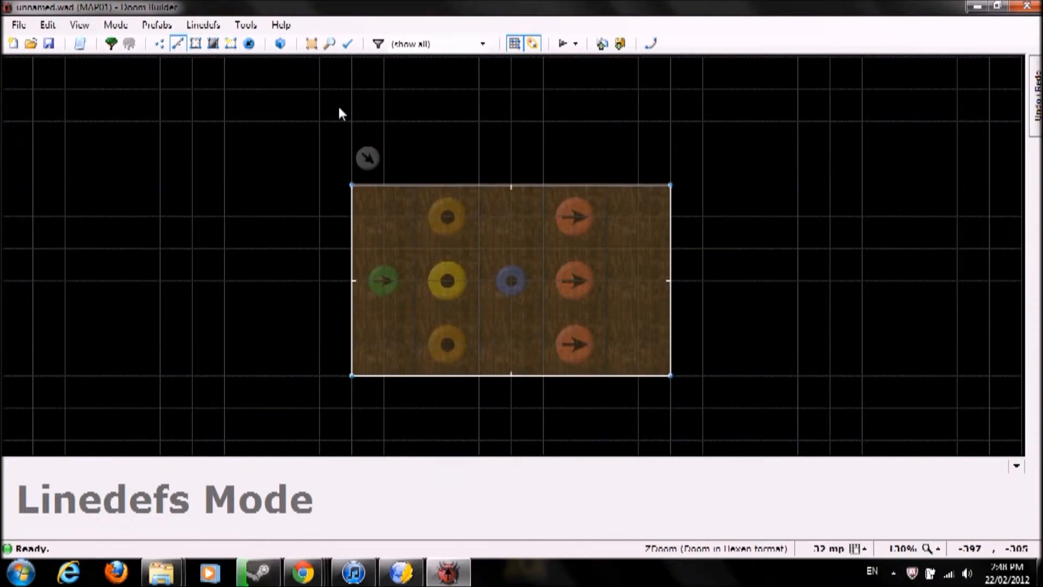
View the room in 3D, fly around it to examine its walls and things from several sides, and return to the 2D map
click(285, 47)
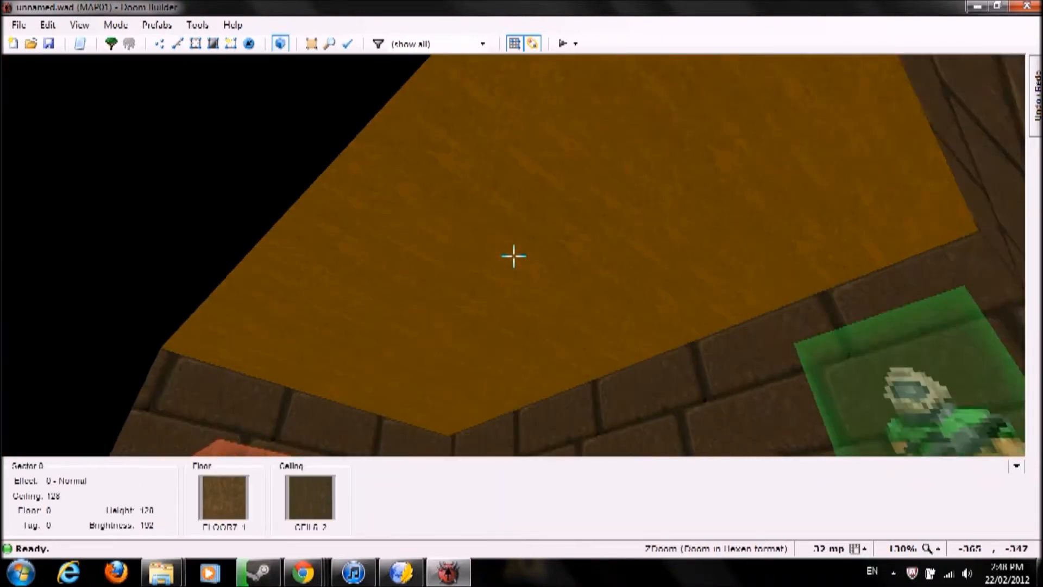
key(d)
key(f)
key(e)
key(f)
key(s)
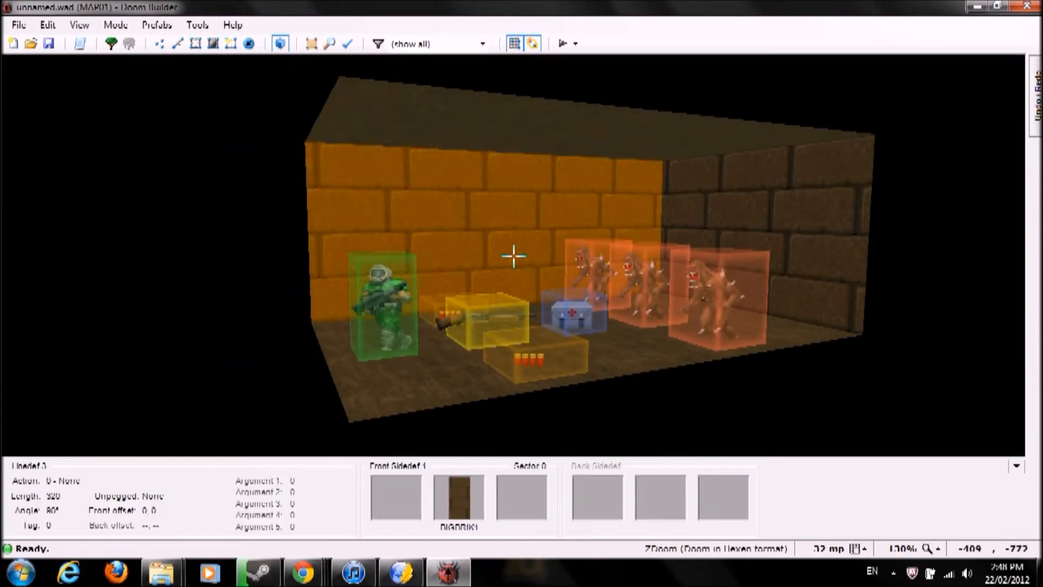
key(s)
key(d)
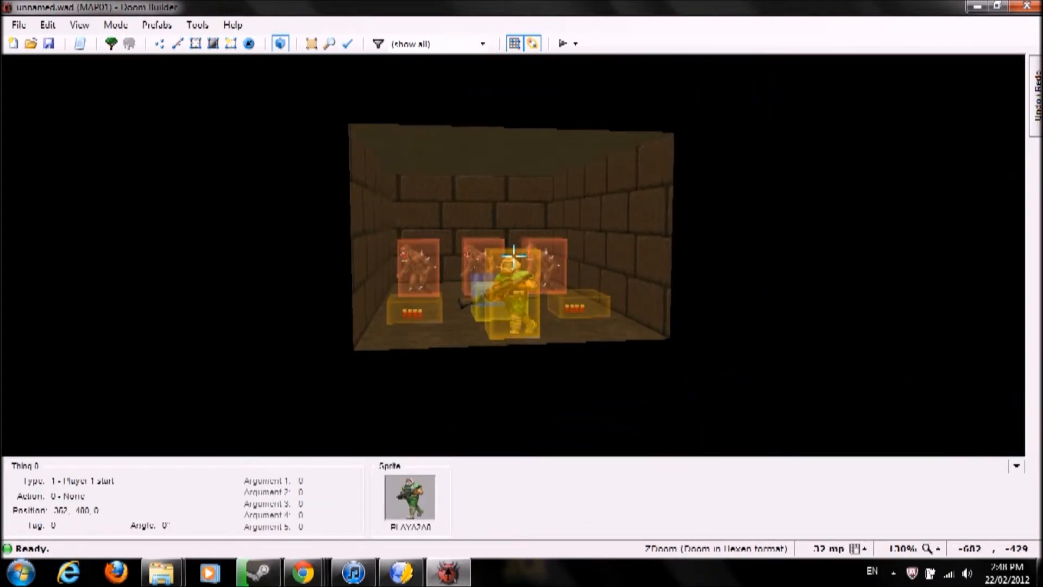
key(e)
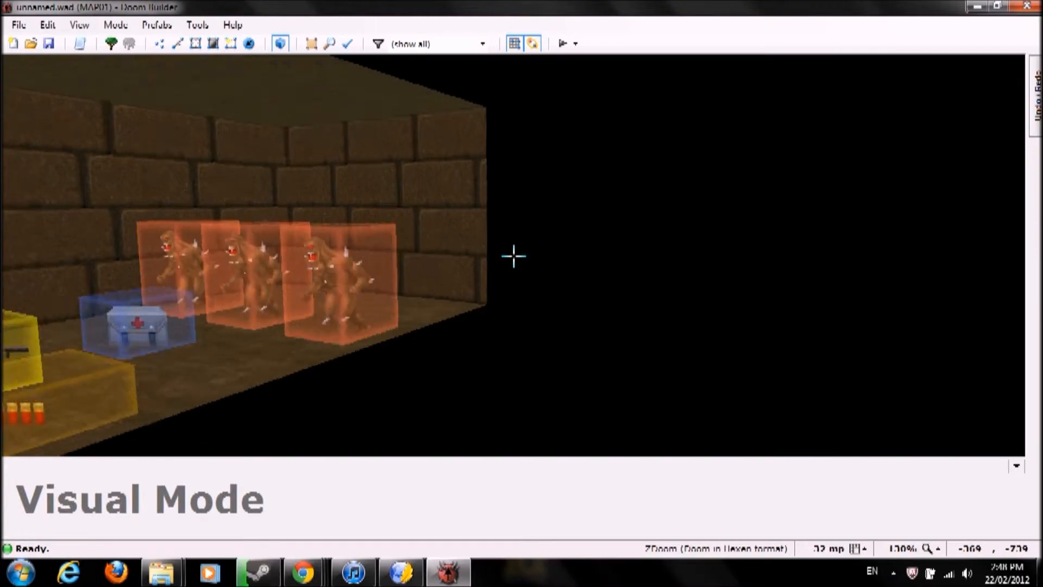
key(e)
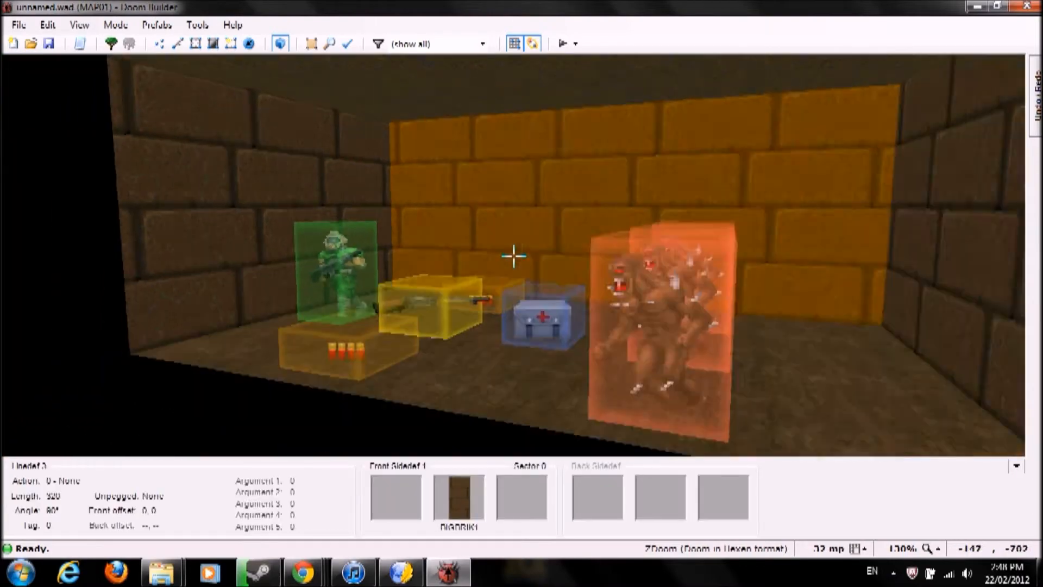
key(s)
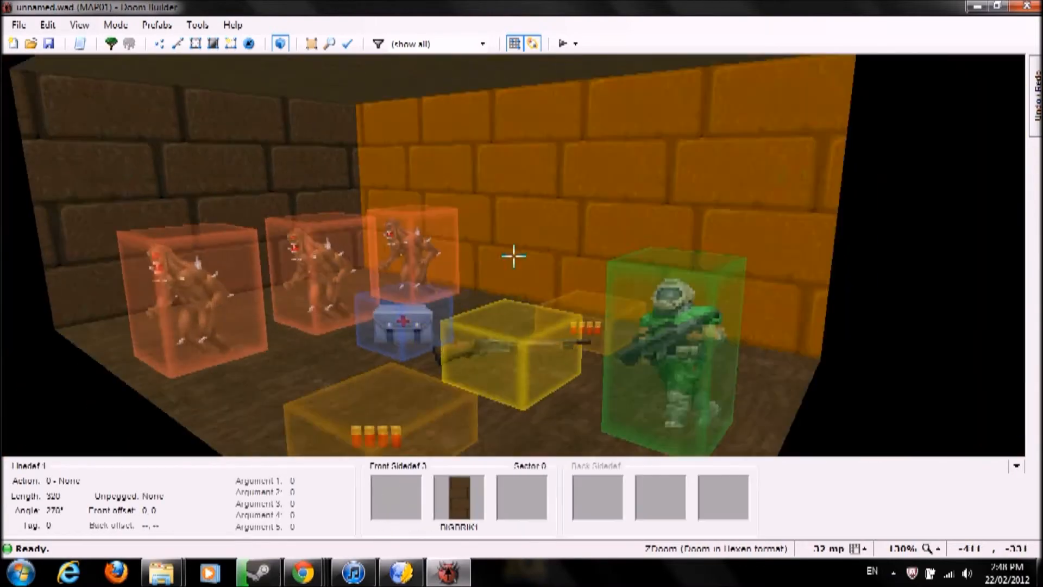
key(e)
key(f)
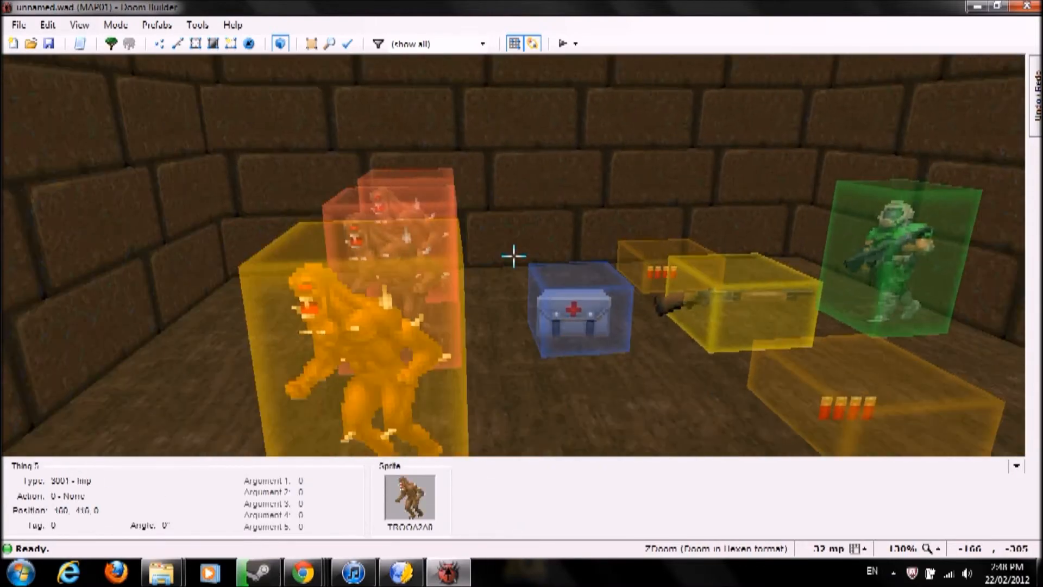
key(e)
key(s)
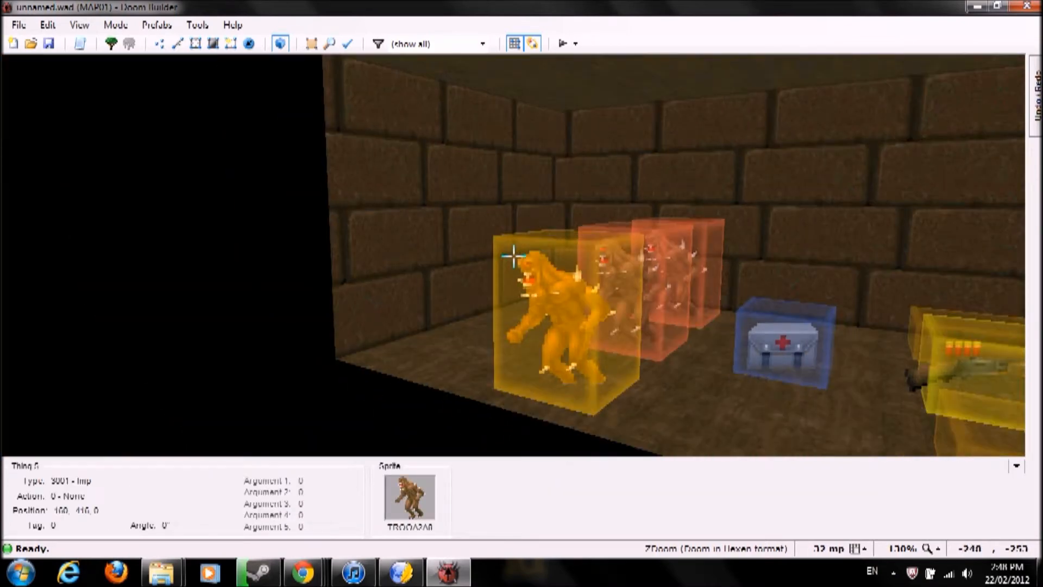
key(s)
key(e)
key(f)
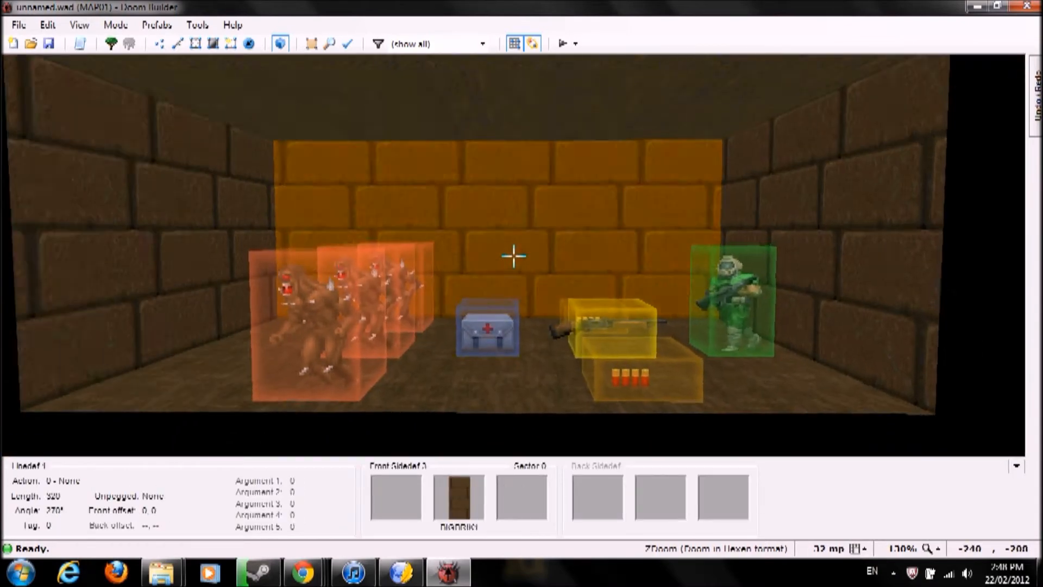
key(e)
key(f)
key(d)
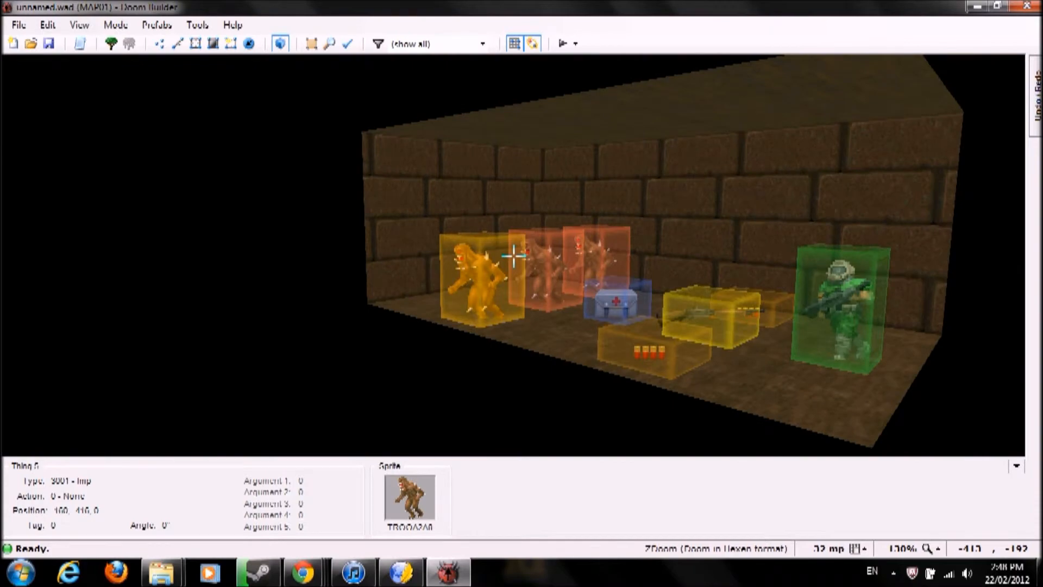
key(e)
key(f)
key(d)
key(e)
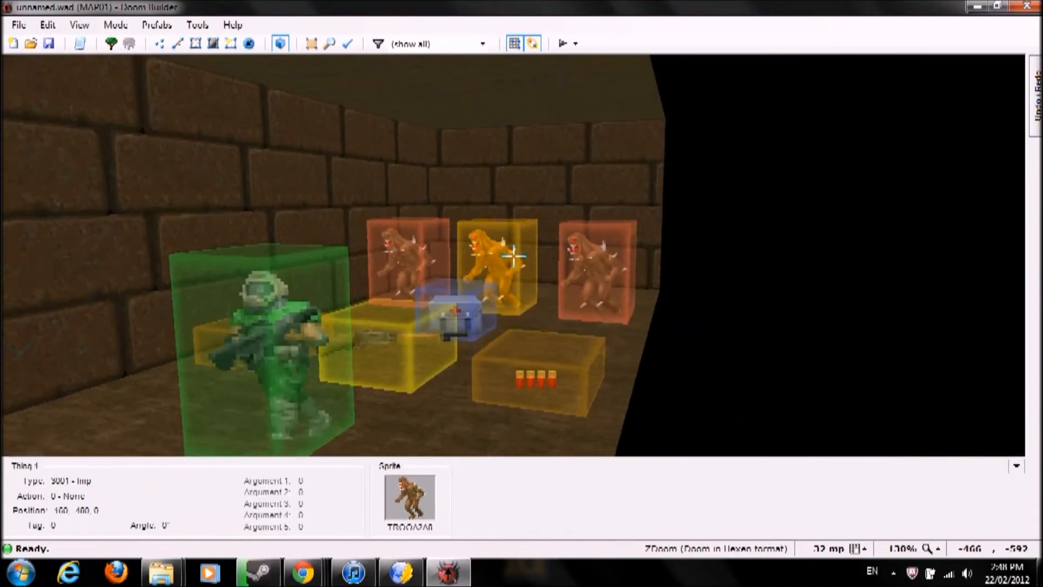
key(w)
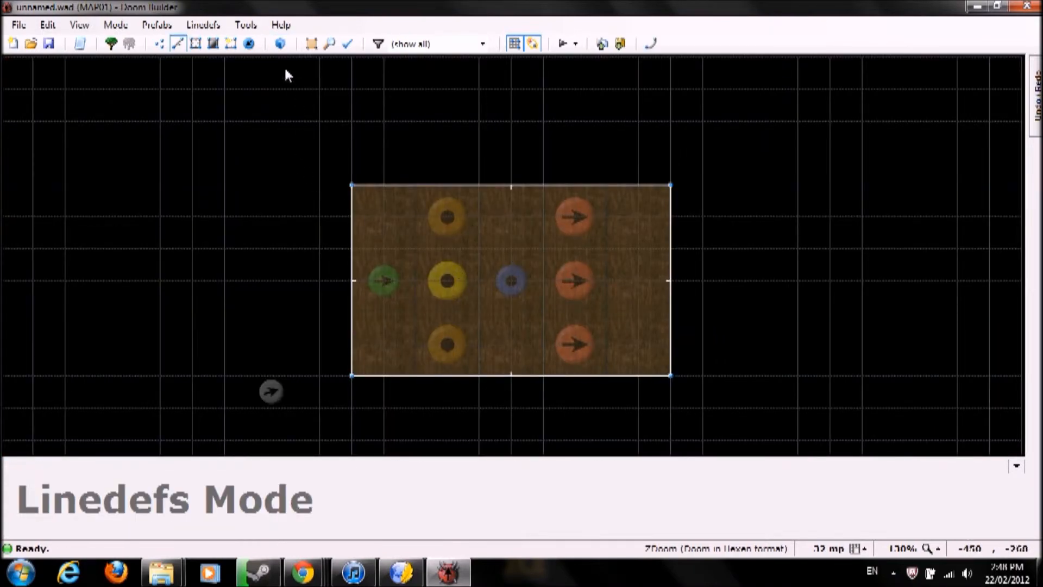
Try Edit Selection Mode on all the room's linedefs and accept the selection
click(312, 48)
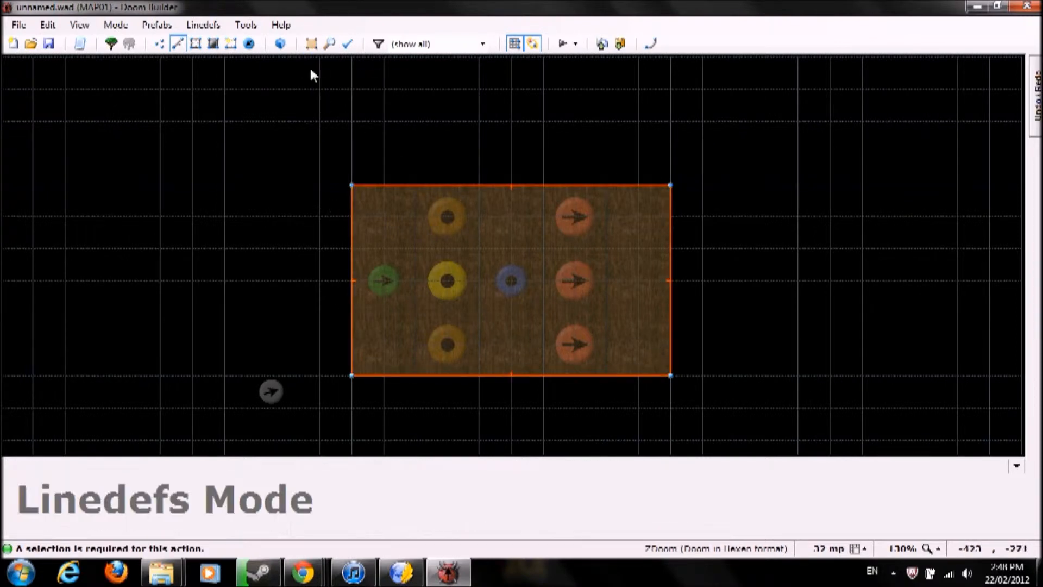
click(312, 43)
mouse_move(520, 221)
mouse_down()
mouse_move(615, 221)
mouse_move(454, 221)
mouse_move(550, 221)
mouse_move(519, 158)
mouse_move(528, 225)
mouse_up()
key(Return)
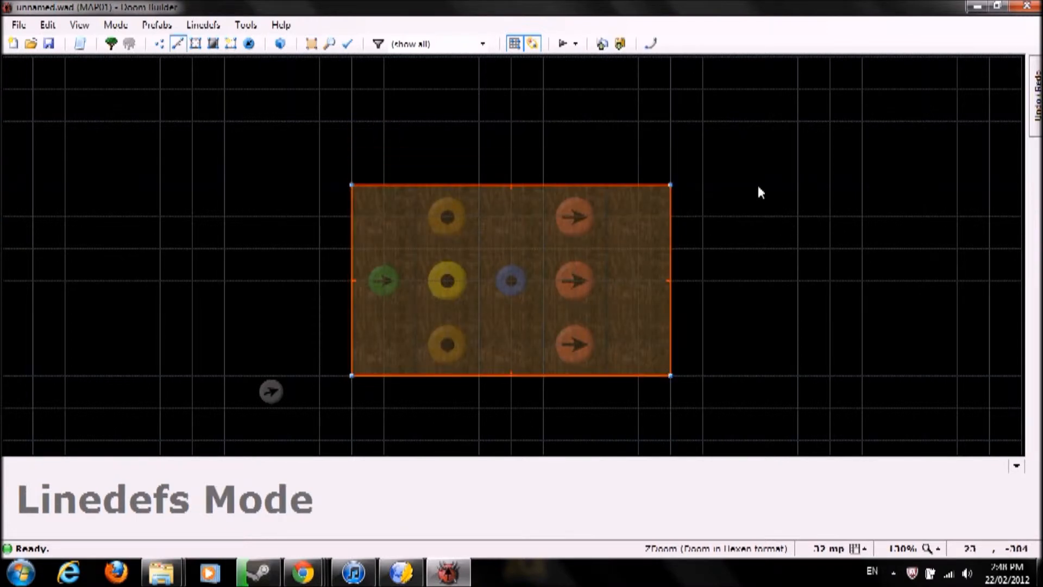
Copy all the room's things in Things Mode and paste a duplicate set overlapping the room's east wall
key(t)
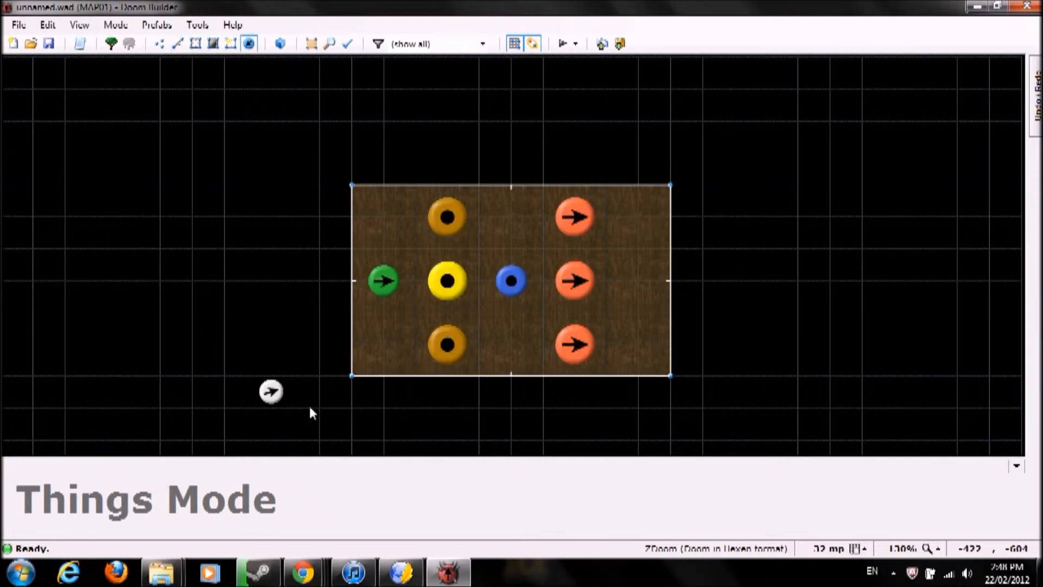
drag(324, 407, 752, 121)
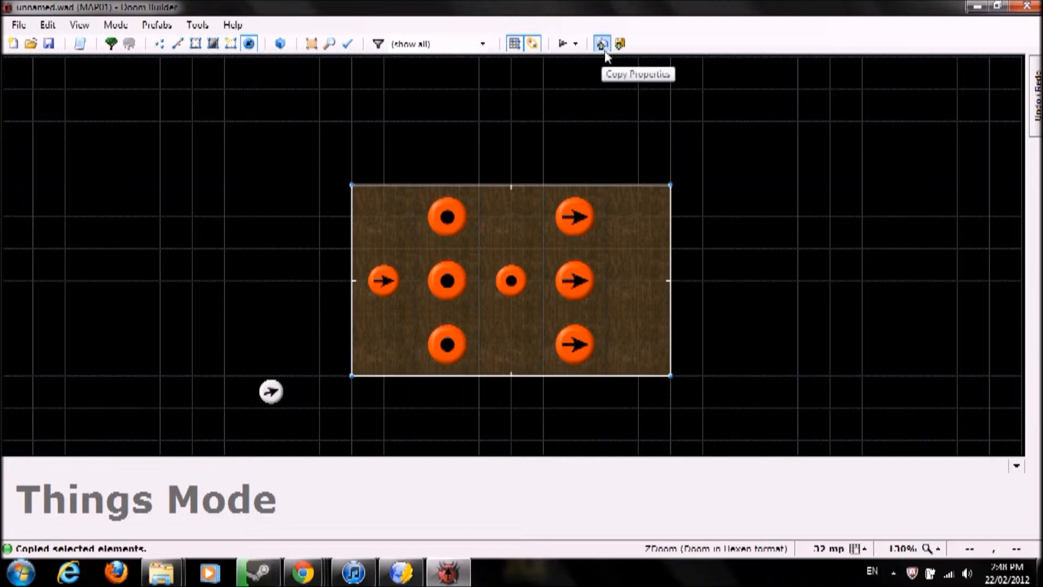
key(ctrl+v)
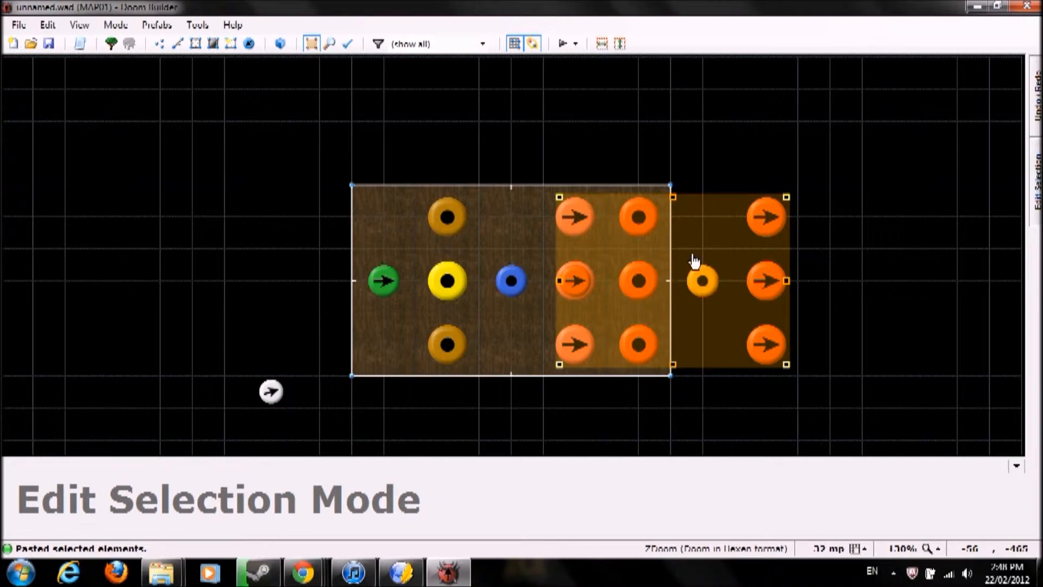
click(789, 146)
Delete the pasted duplicate things
drag(762, 122, 810, 158)
drag(778, 318, 963, 152)
key(Delete)
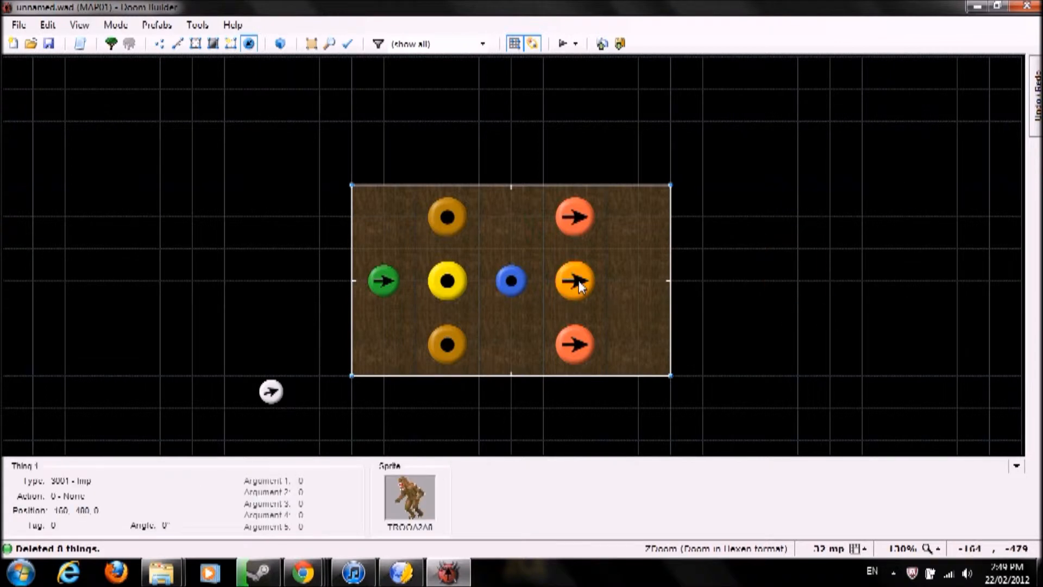
mouse_move(713, 274)
mouse_down()
mouse_move(777, 313)
mouse_move(717, 260)
mouse_up()
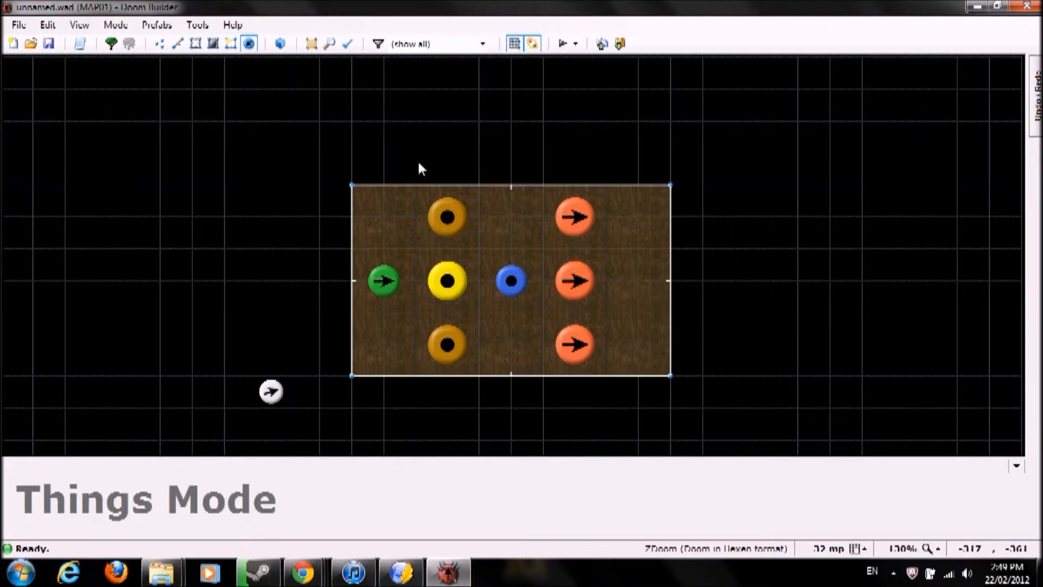
Select all the room's linedefs in Linedefs Mode and copy them
key(l)
drag(318, 155, 727, 403)
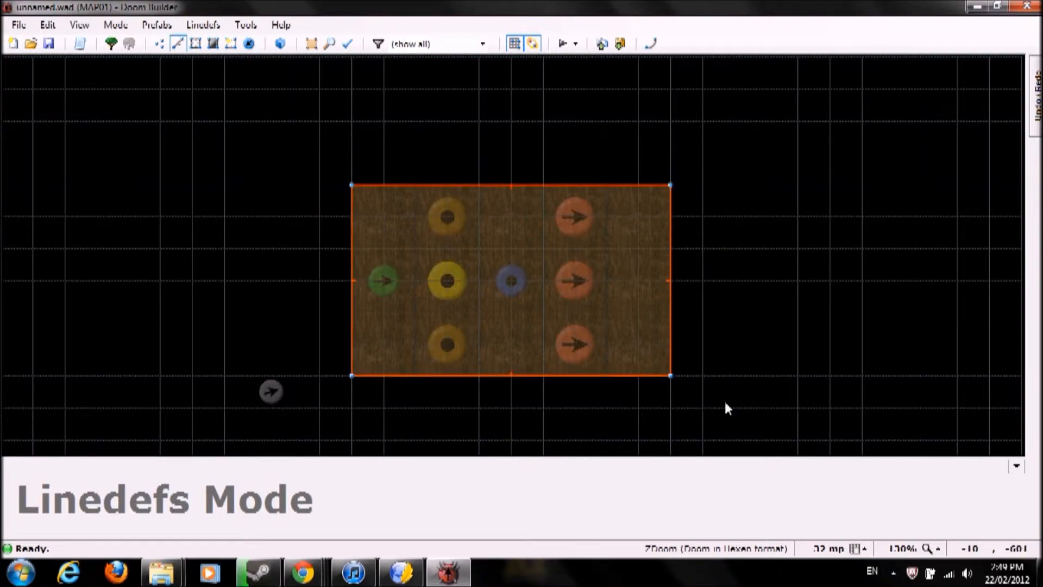
scroll(725, 403, down, 2)
key(Down)
key(Right)
key(Right)
key(Right)
key(Up)
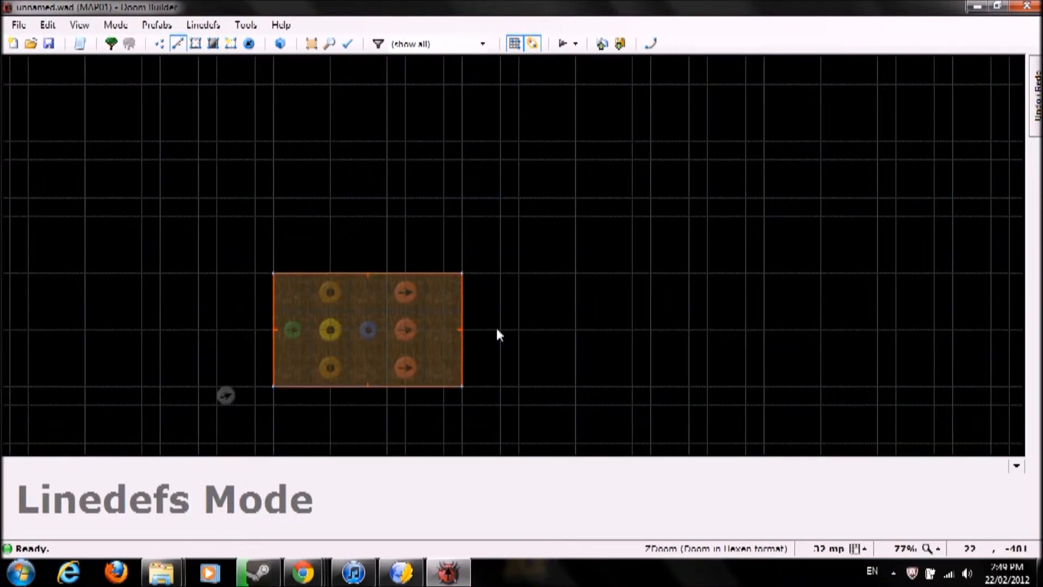
key(Down)
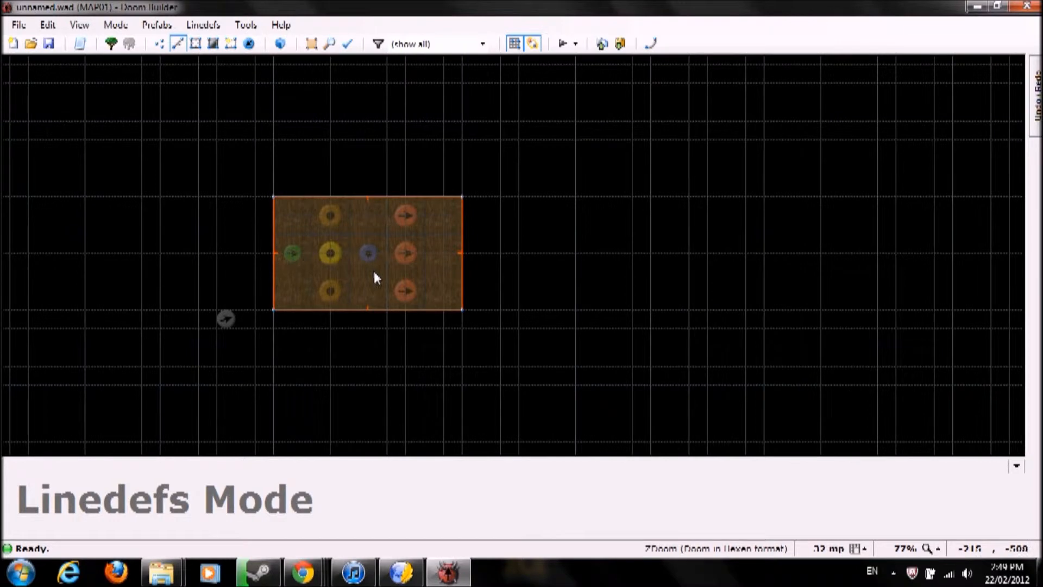
key(ctrl+c)
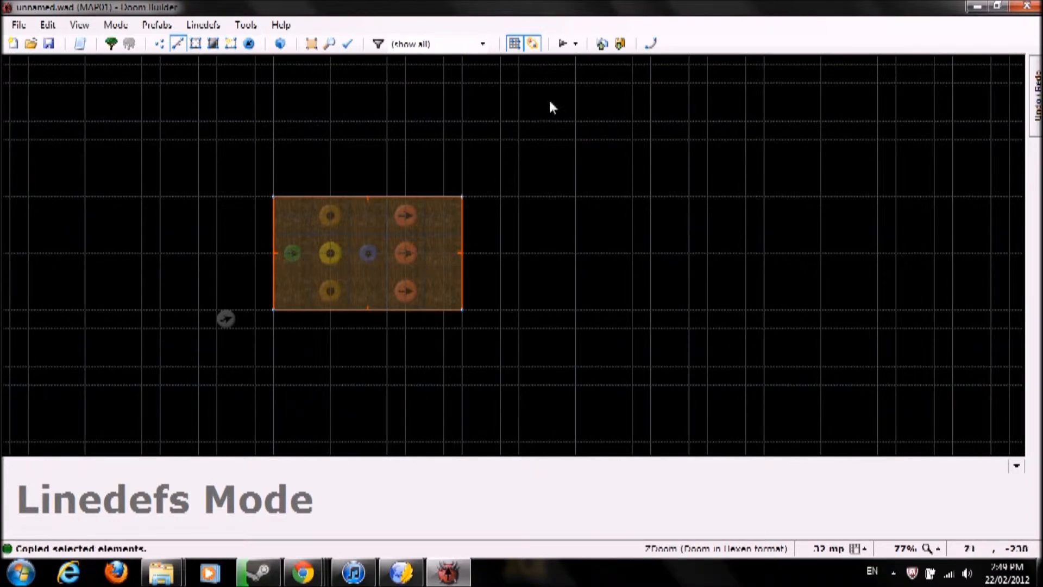
Paste a copy of the room east of the original, aligned with it and separated by a gap, and deselect it
click(601, 44)
key(ctrl+v)
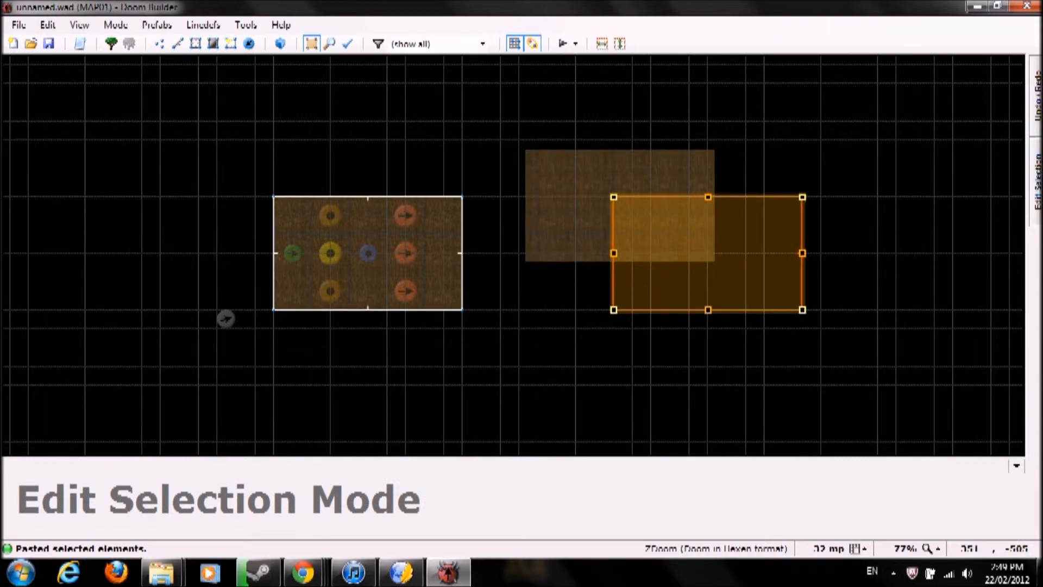
key(Return)
drag(621, 334, 630, 332)
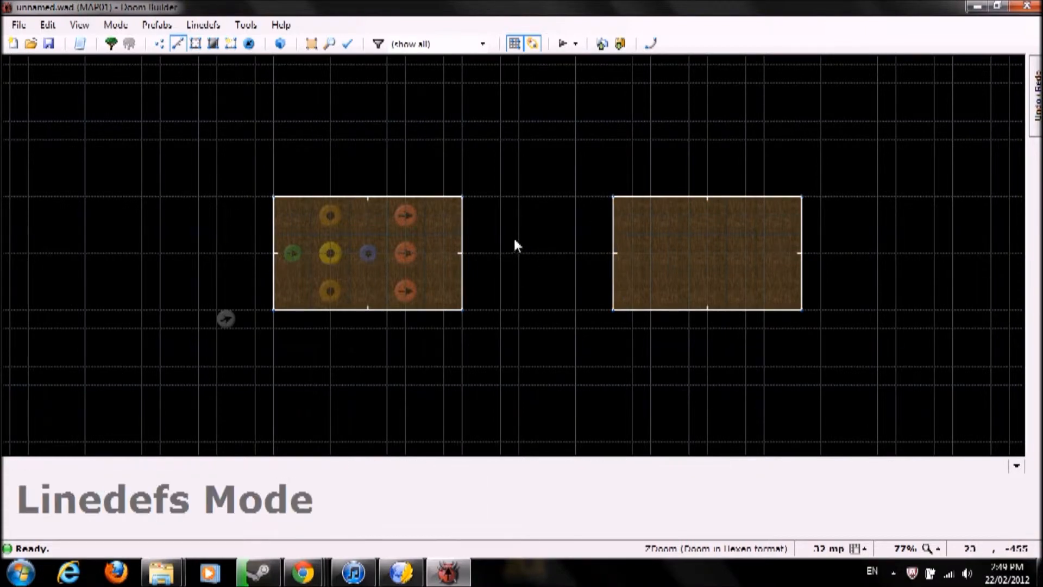
View the original room and its copy side by side in 3D and return to the 2D map
scroll(515, 242, up, 2)
scroll(570, 269, down, 1)
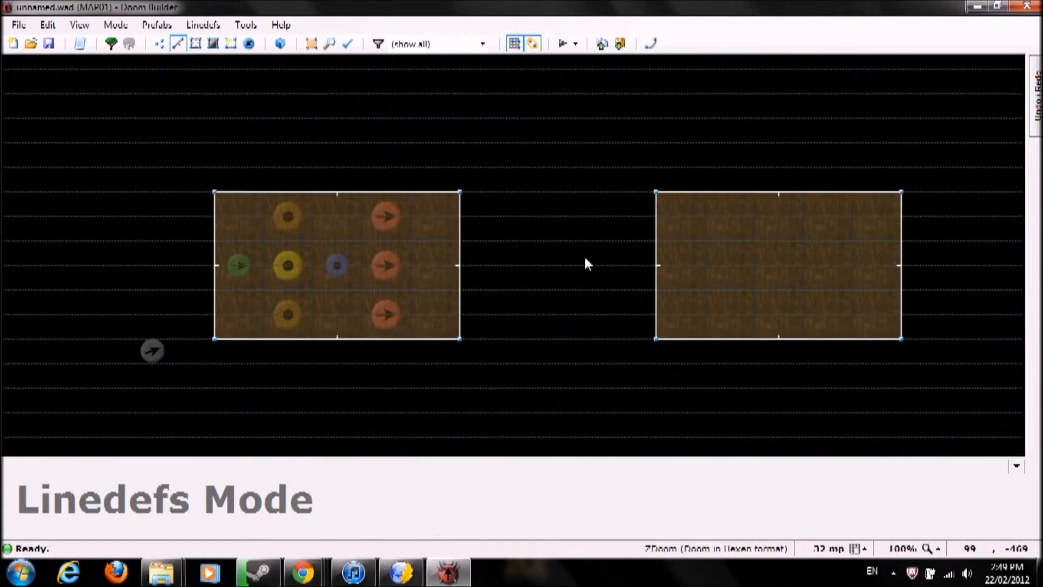
key(q)
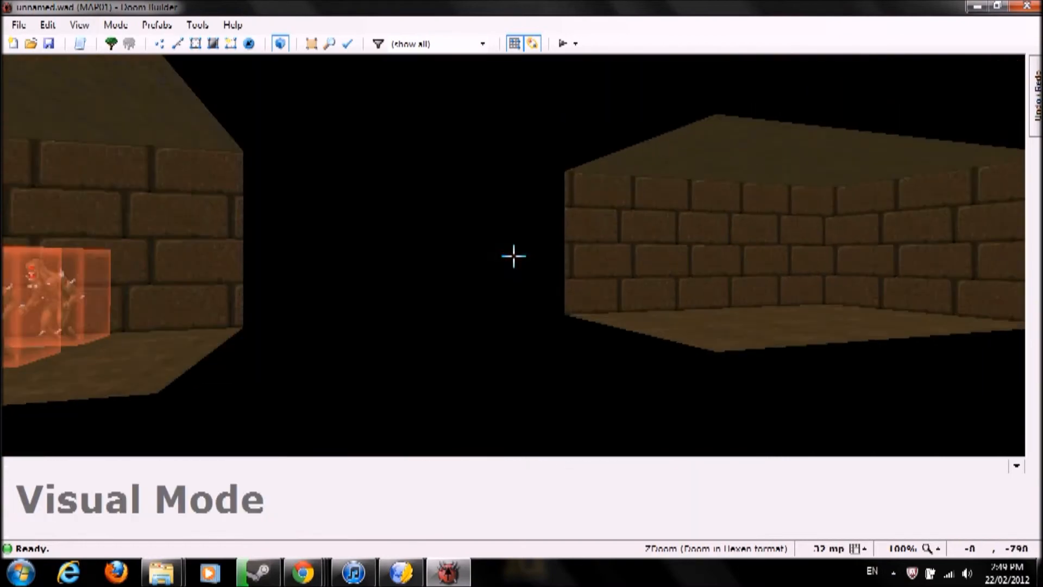
key(f)
key(s)
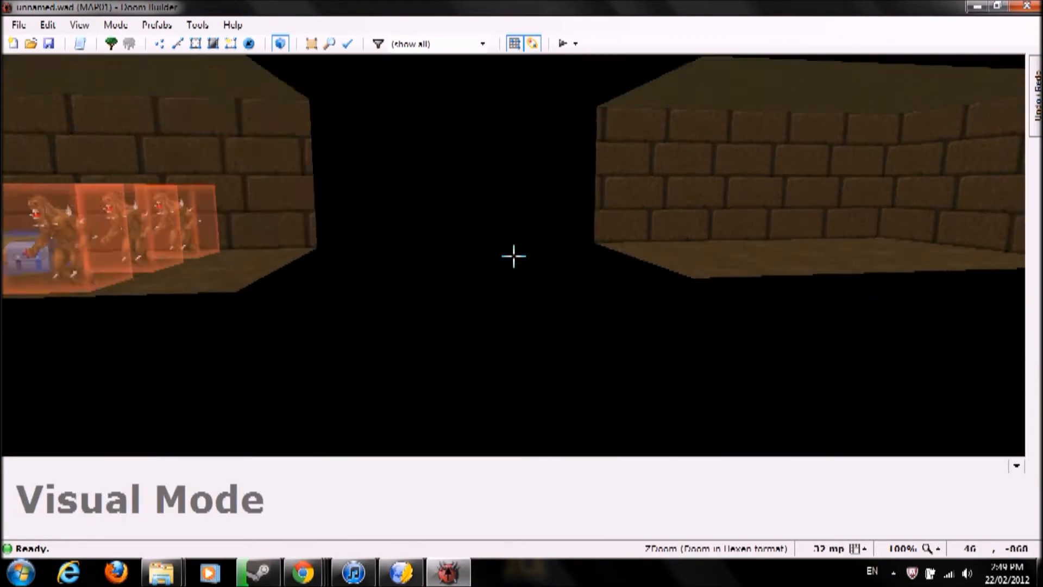
key(q)
Copy the original room's things, paste them at matching positions in the copied room, and delete the pasted things
key(t)
drag(148, 376, 553, 127)
key(ctrl+v)
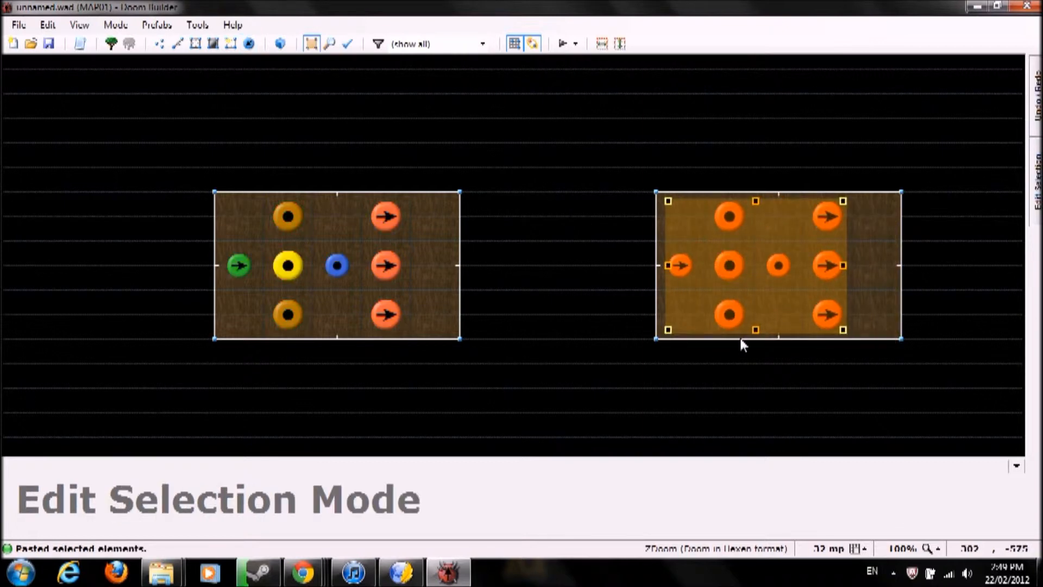
key(Return)
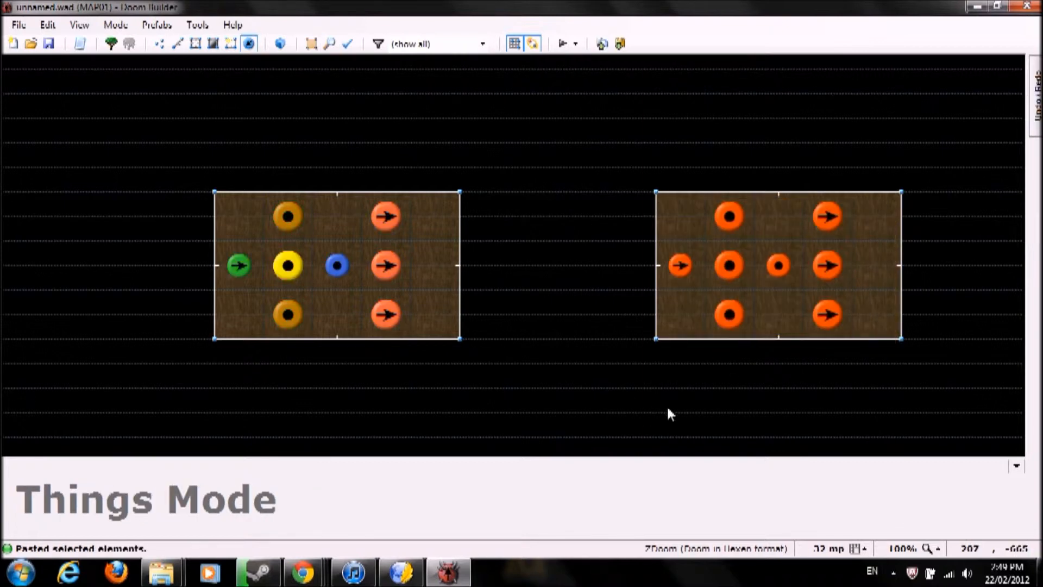
key(Delete)
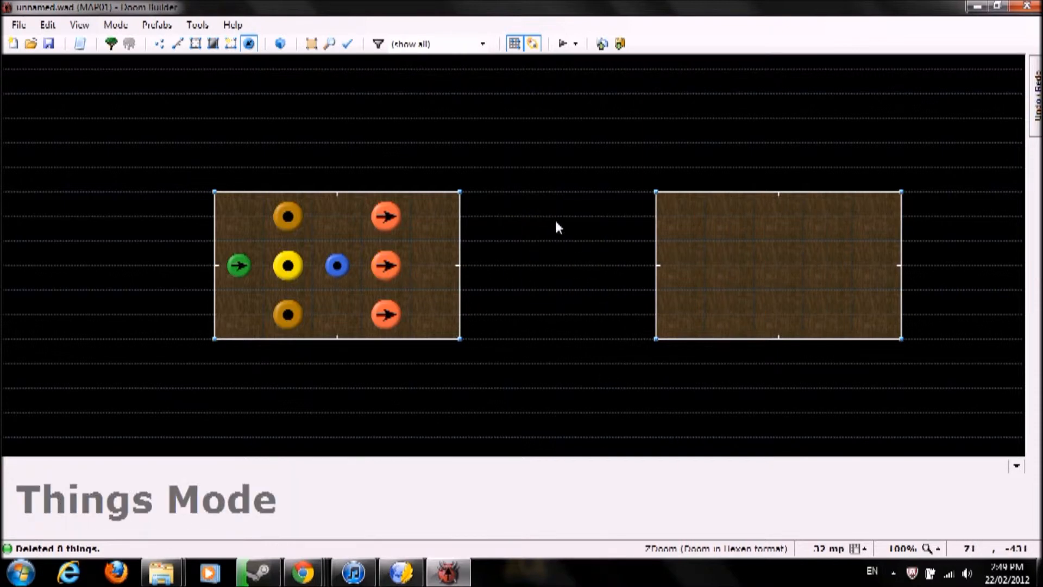
Open Find and Replace to view its options, and close it
click(329, 47)
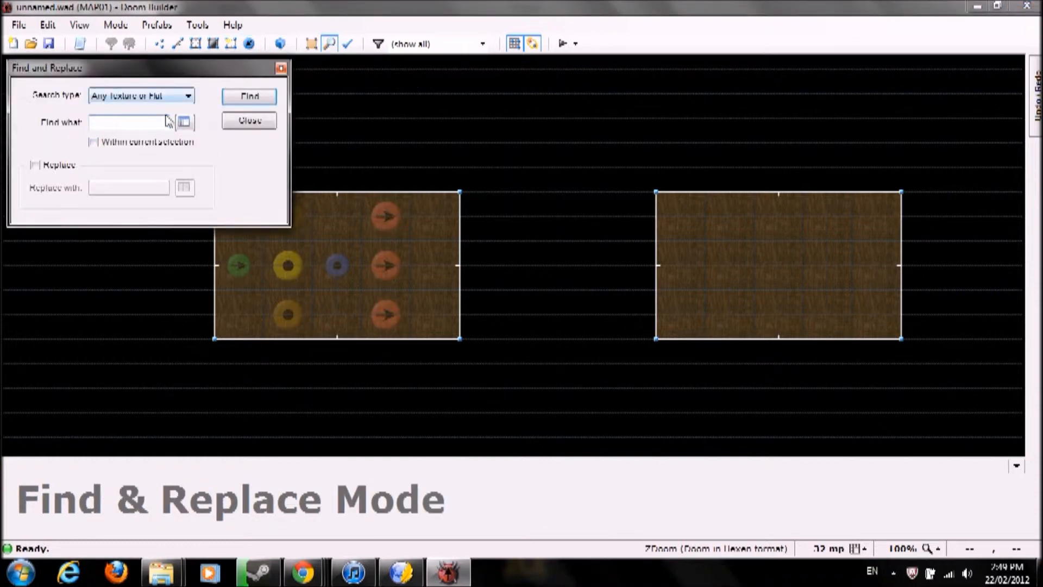
click(281, 68)
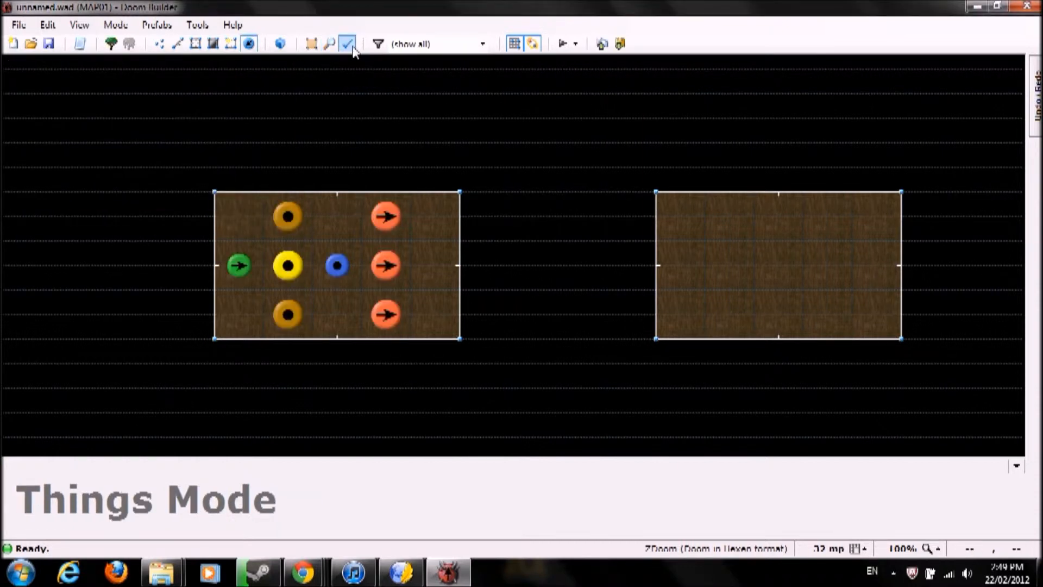
Open and close the Map Analysis checks, and clear the Impassable setting on the original room's east wall
click(352, 49)
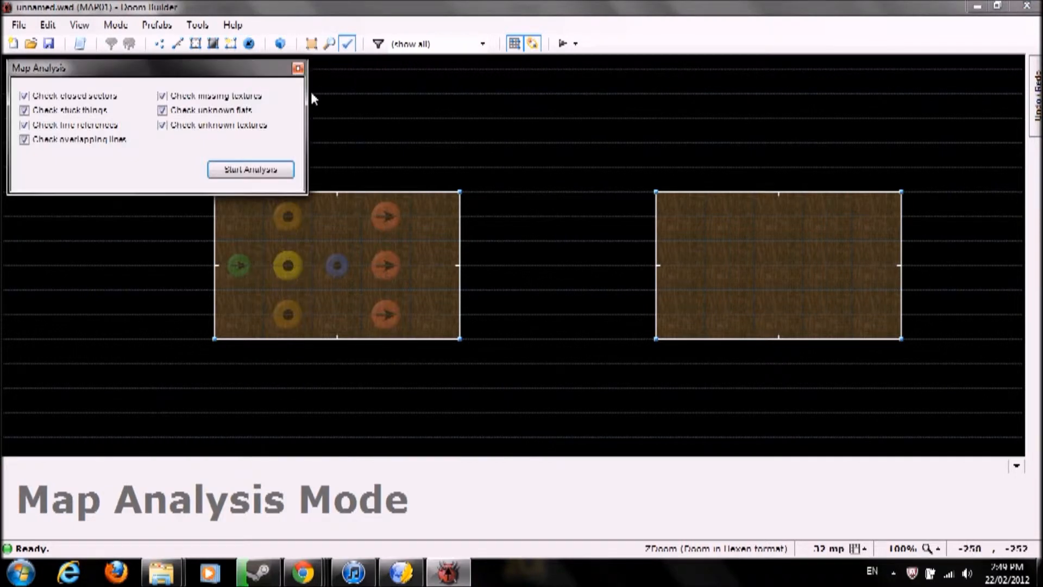
click(298, 69)
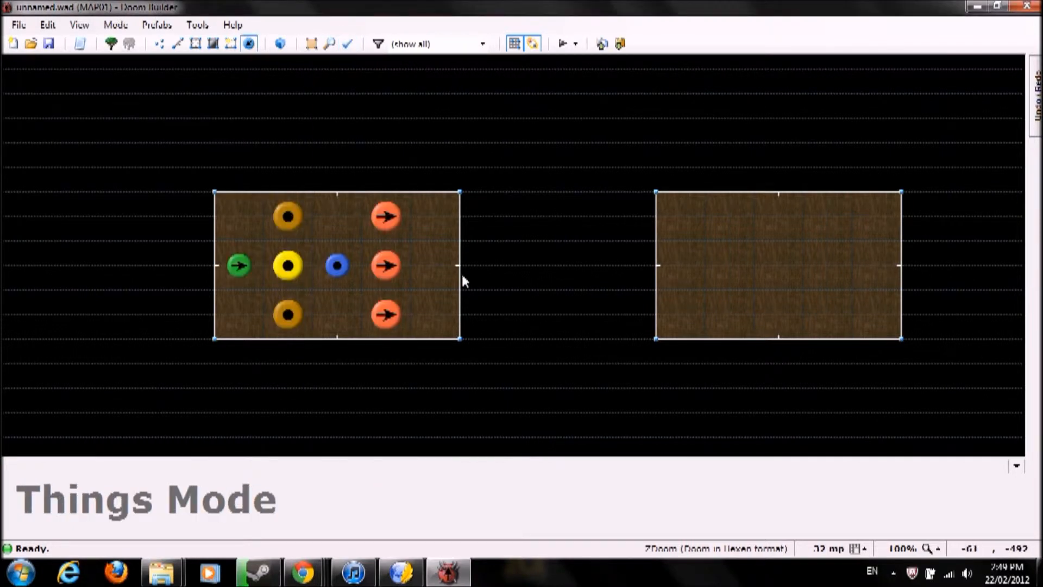
key(l)
right_click(461, 272)
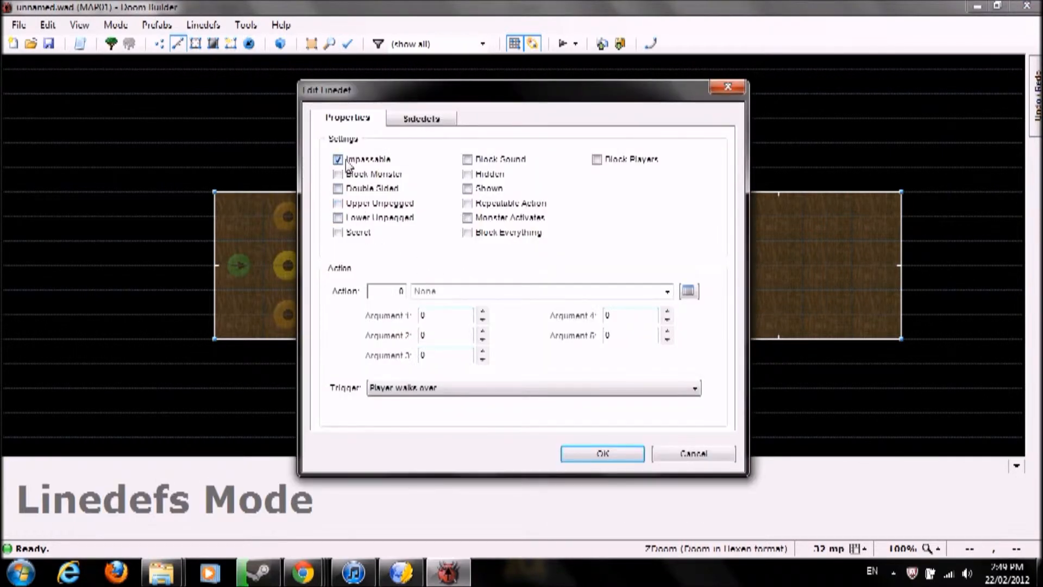
click(580, 451)
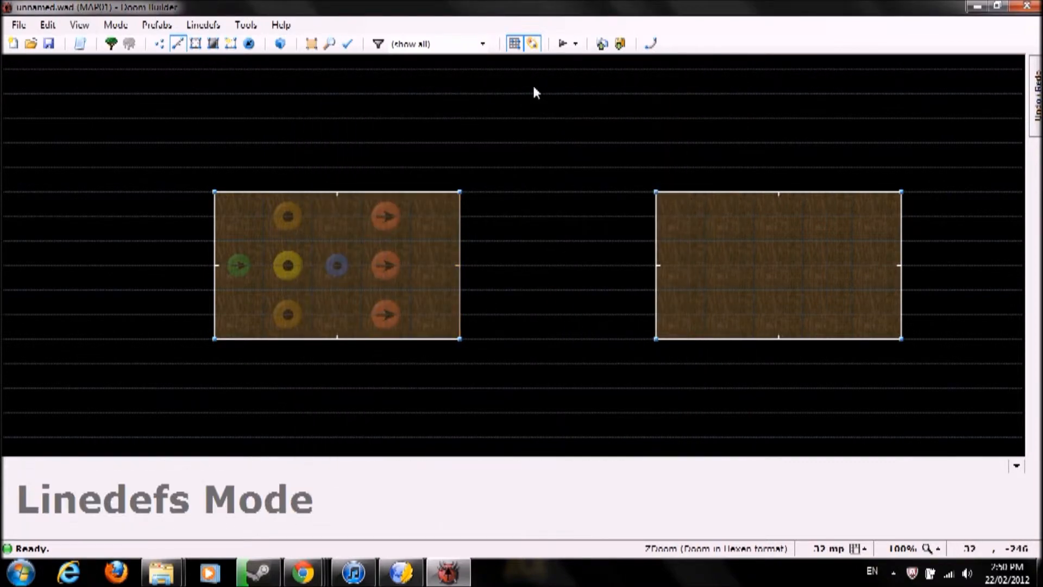
Run the Map Analysis with all checks enabled and close the results
click(347, 43)
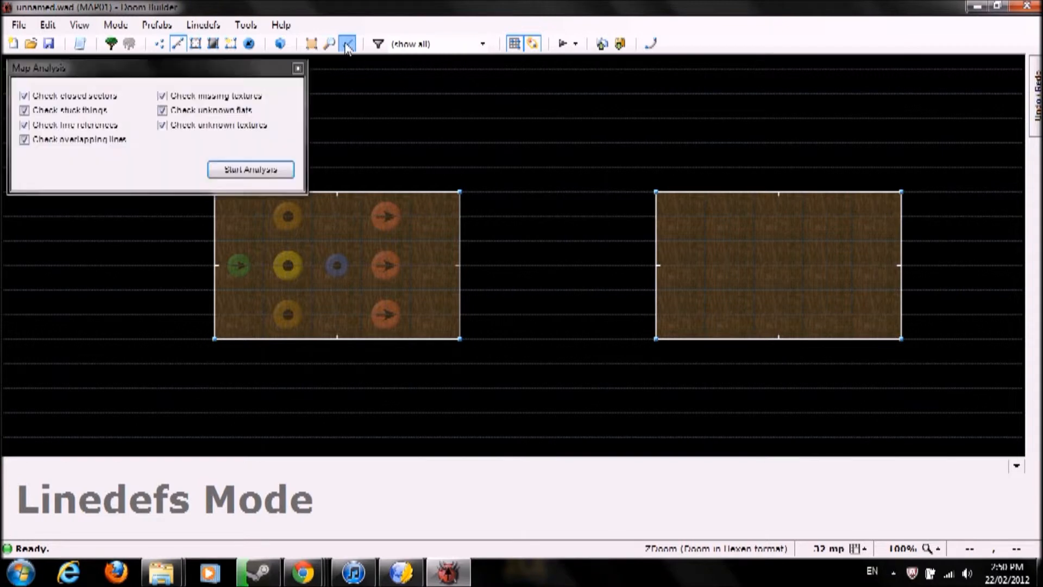
click(257, 172)
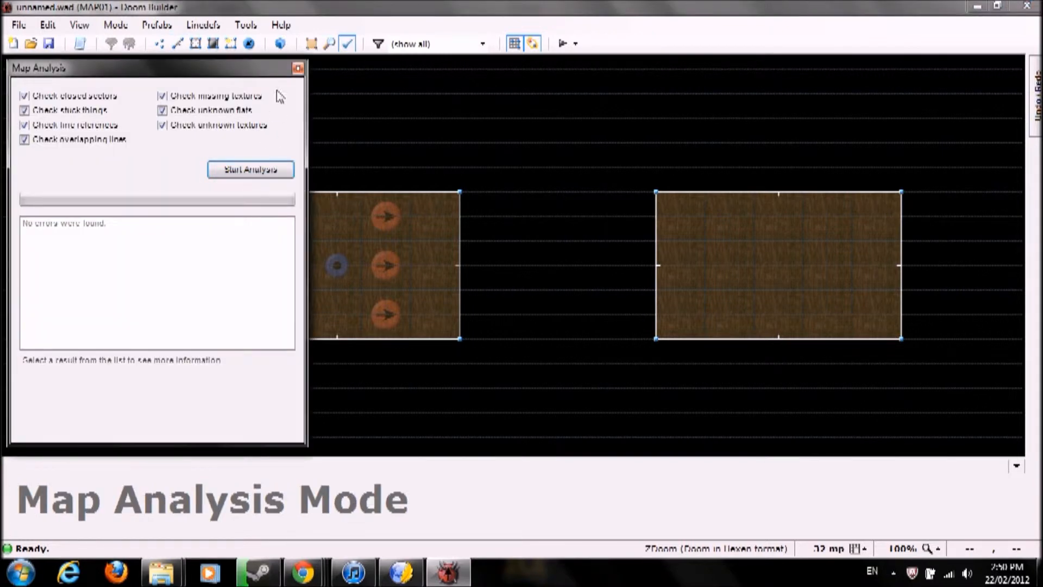
click(298, 69)
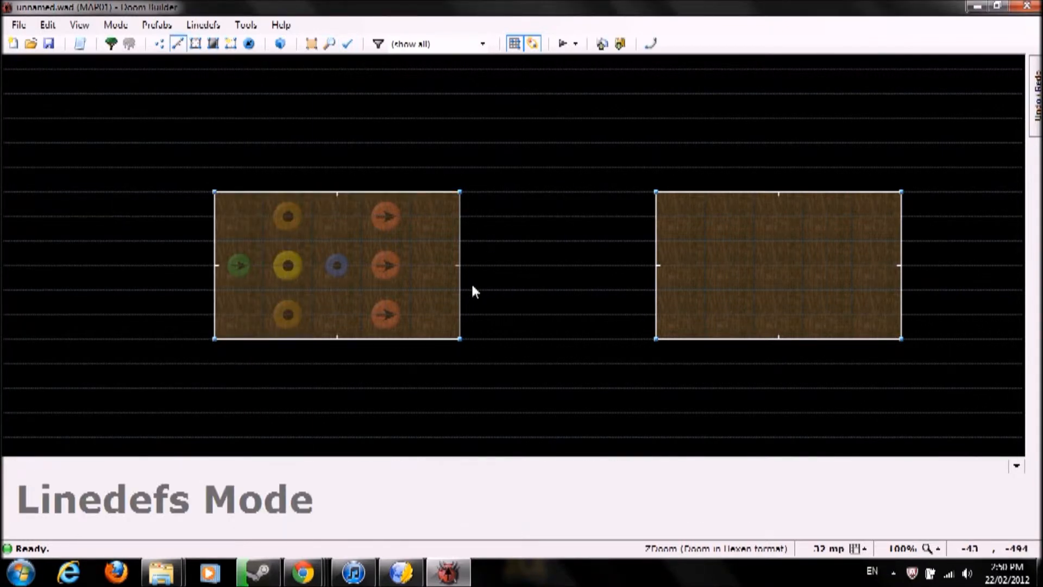
Make the original room's east wall Impassable again
right_click(253, 228)
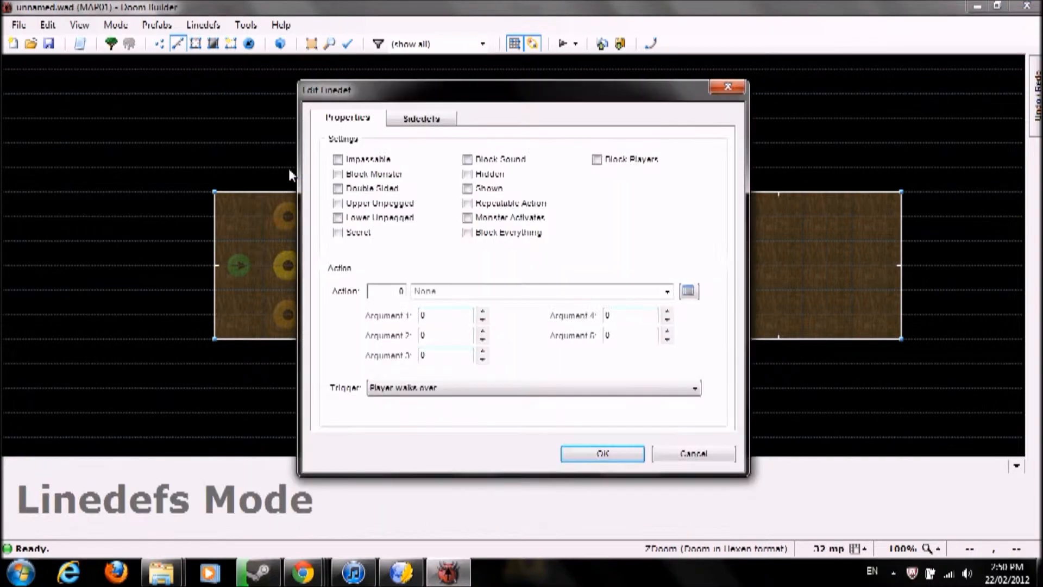
click(587, 453)
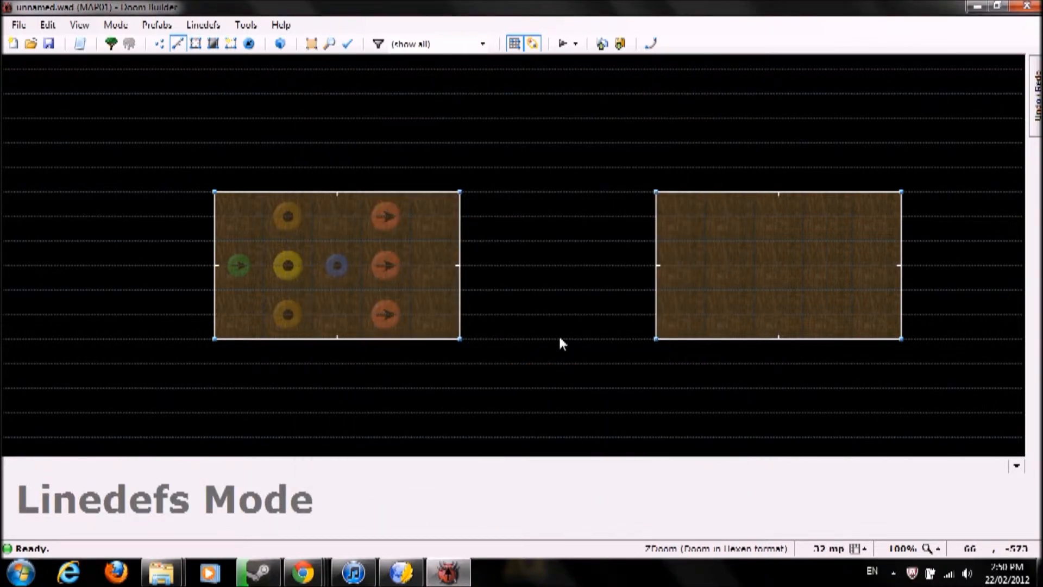
Turn off snap to grid for the area between the two rooms
scroll(522, 98, up, 3)
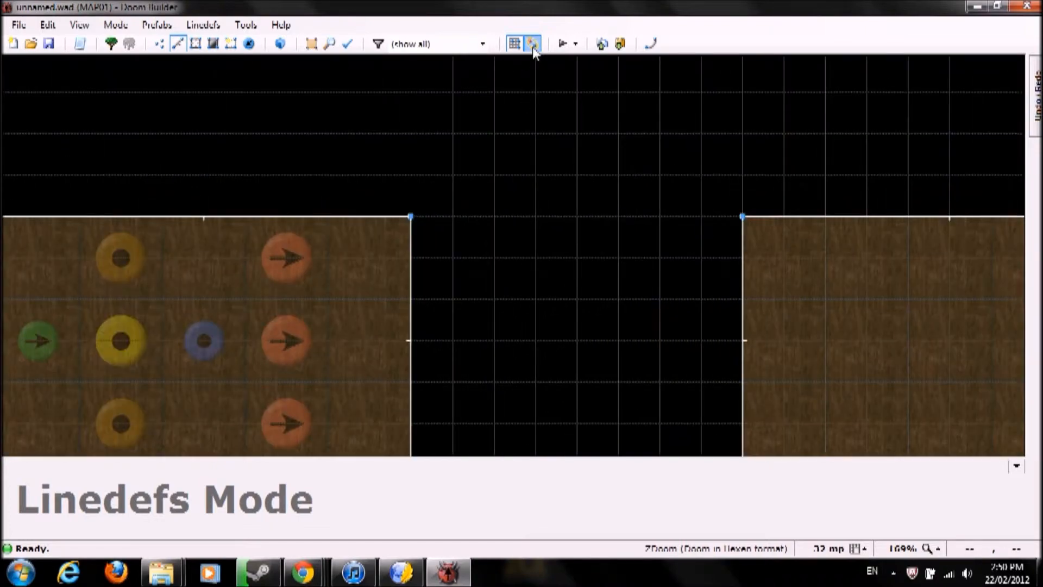
key(Down)
click(514, 48)
key(Up)
scroll(524, 154, down, 1)
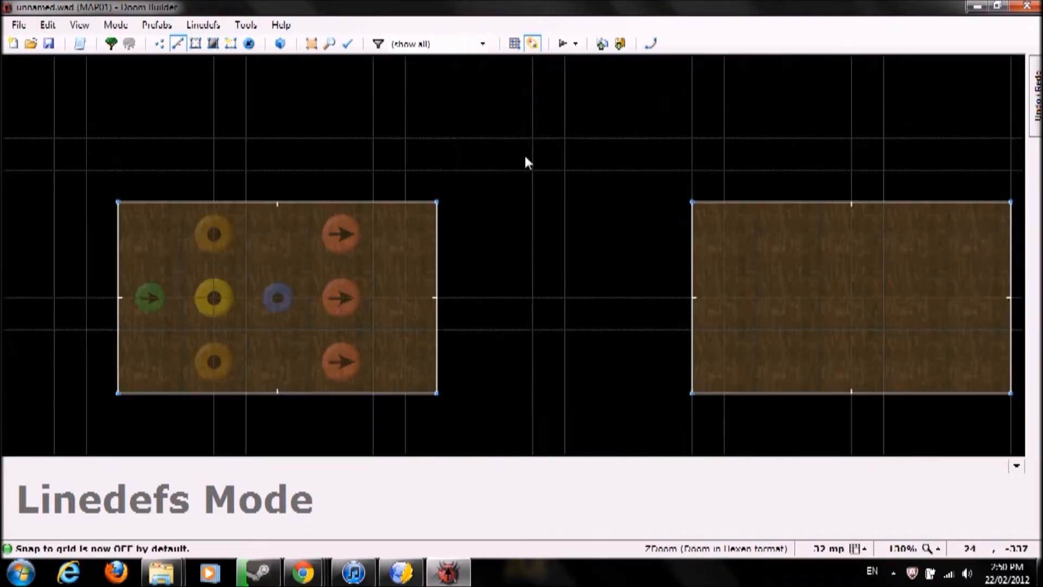
Draw a six-sided sector joining the two rooms, with upper edges of about 143 units and lower edges of about 160 units
key(Up)
scroll(496, 190, up, 2)
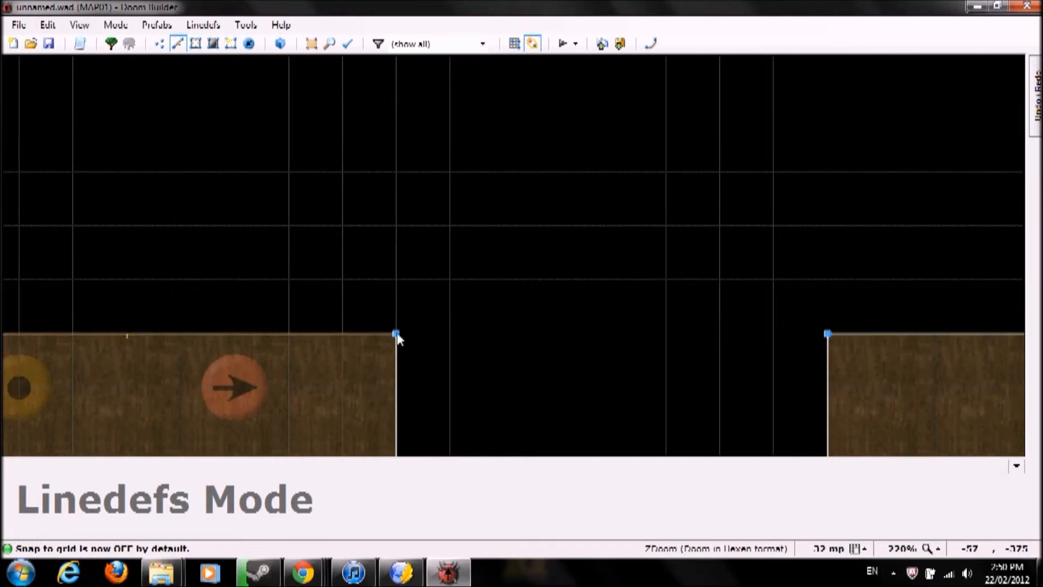
key(Insert)
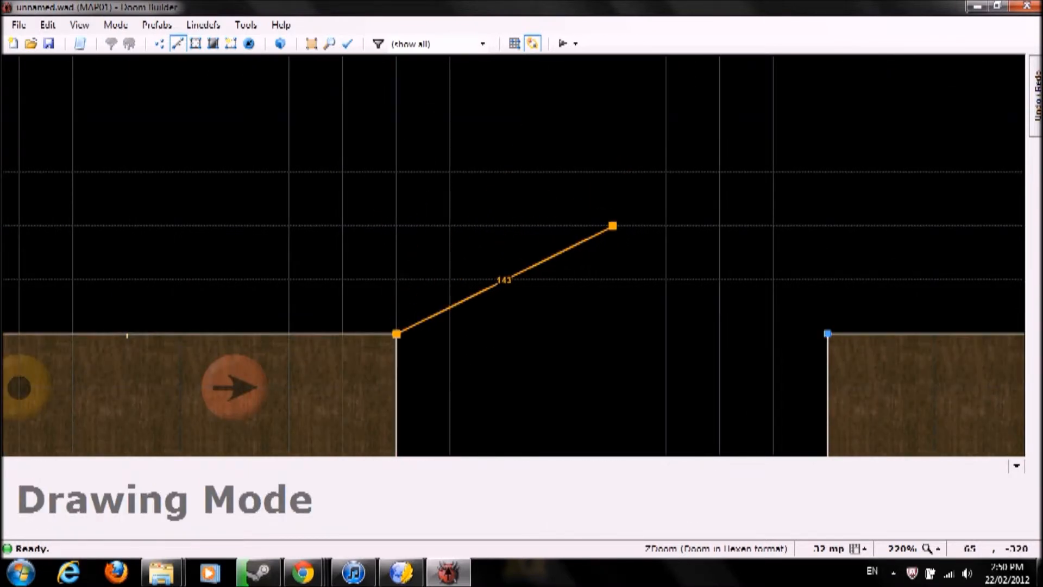
click(612, 225)
click(828, 333)
key(Down)
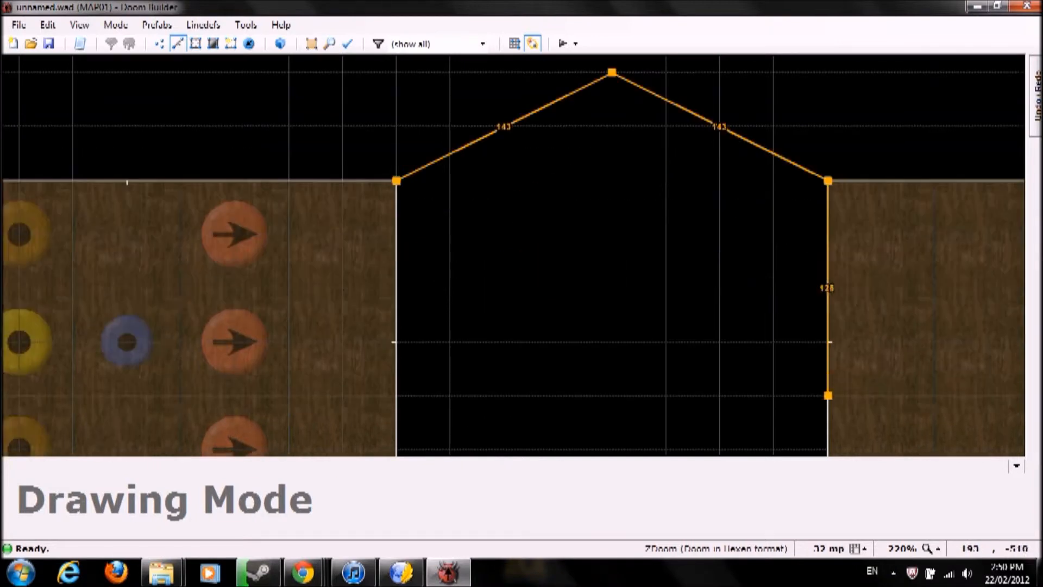
key(Down)
key(Down)
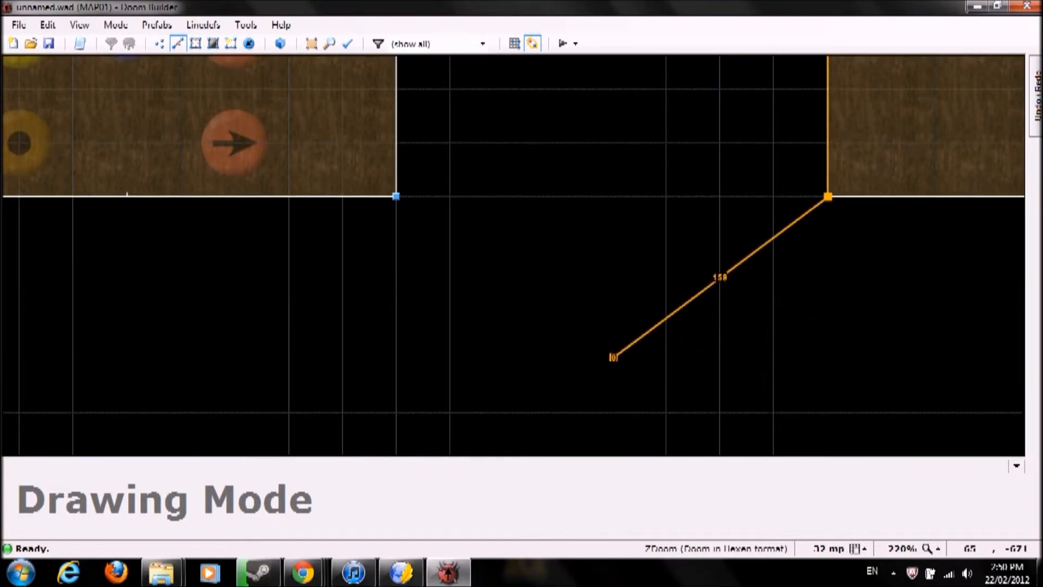
click(398, 195)
key(Up)
key(Up)
key(Up)
key(Up)
click(400, 178)
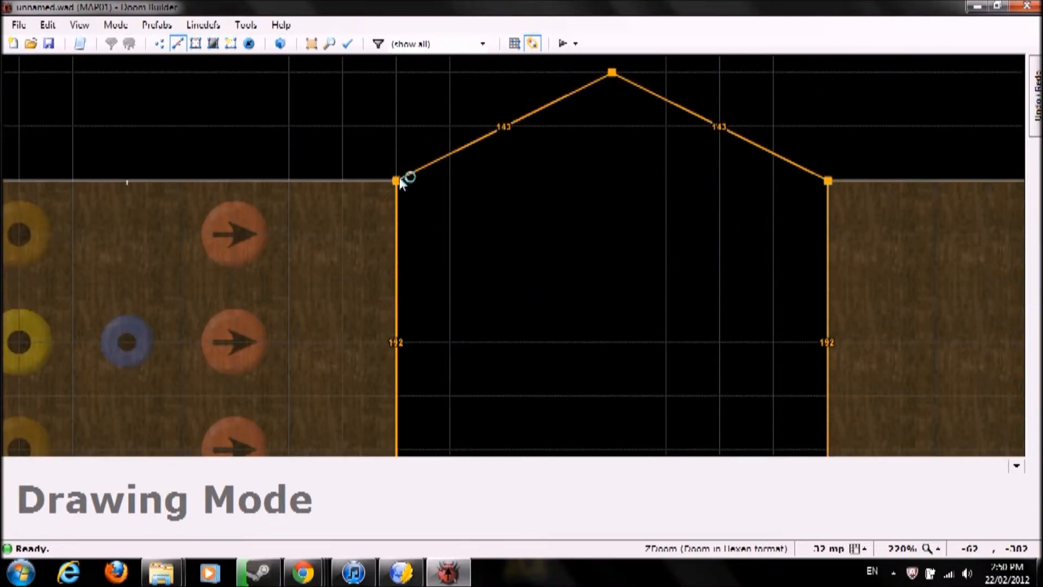
Turn snap to grid back on and try to move the central sector's north and south corners in Linedefs Mode
scroll(405, 182, down, 4)
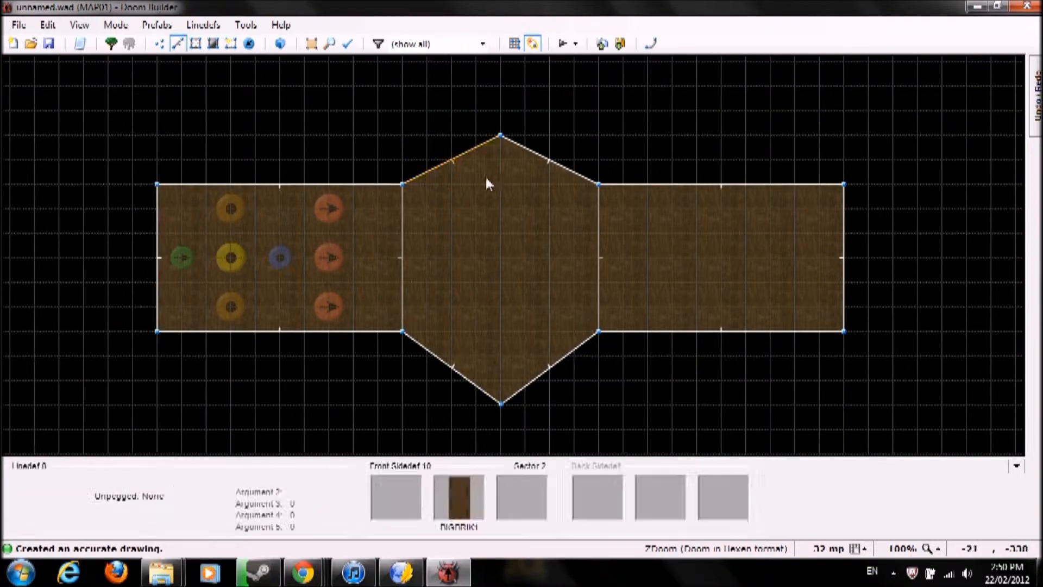
click(514, 44)
scroll(538, 171, up, 2)
mouse_move(472, 116)
mouse_down()
mouse_move(465, 162)
mouse_move(476, 131)
mouse_up()
drag(581, 107, 701, 143)
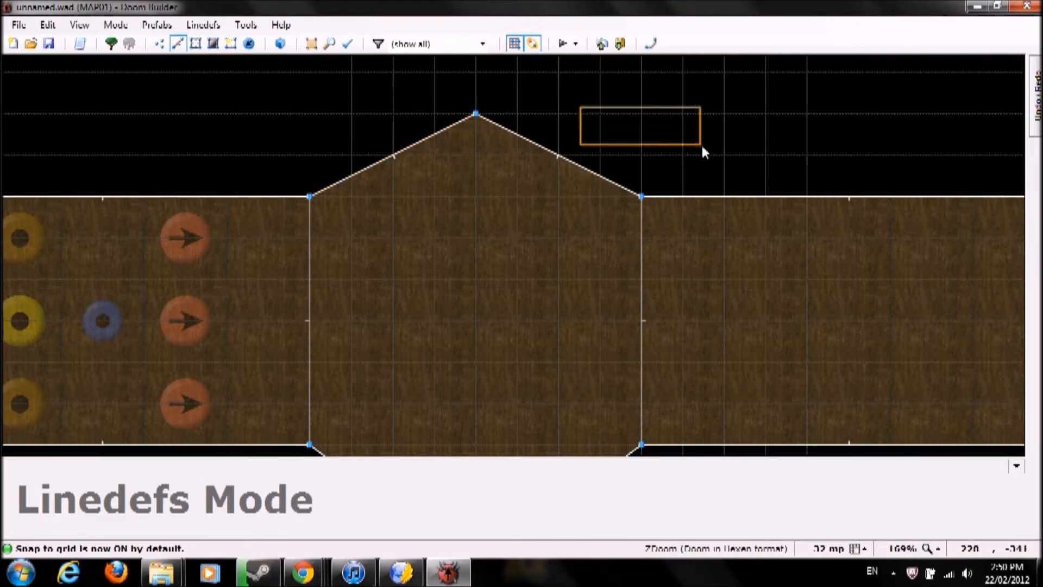
key(Down)
key(Down)
mouse_move(478, 415)
mouse_down()
mouse_move(480, 380)
mouse_move(481, 411)
mouse_up()
scroll(561, 309, down, 3)
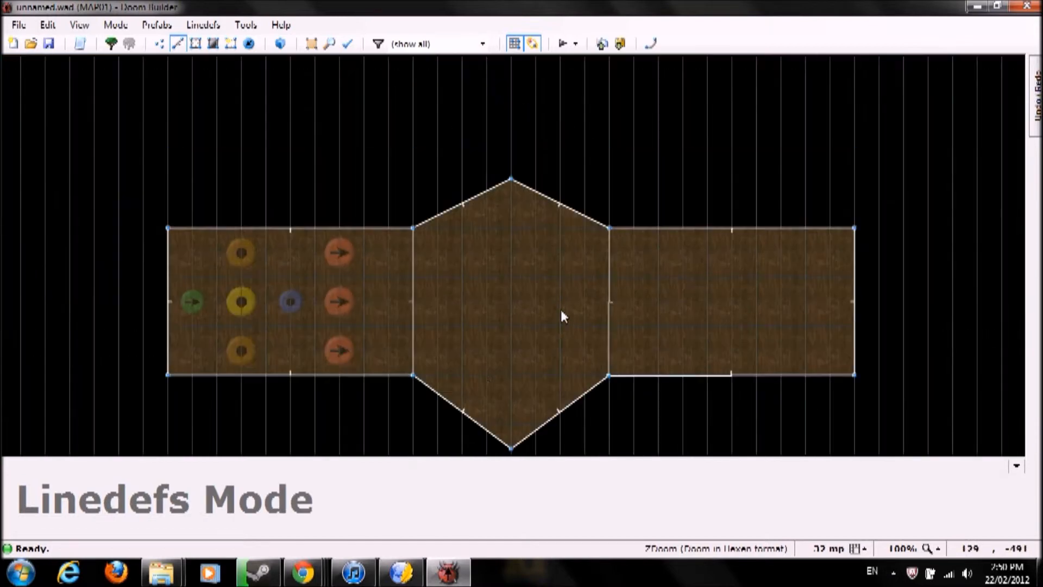
In Vertices Mode, try moving the central sector's south and north corners
key(Down)
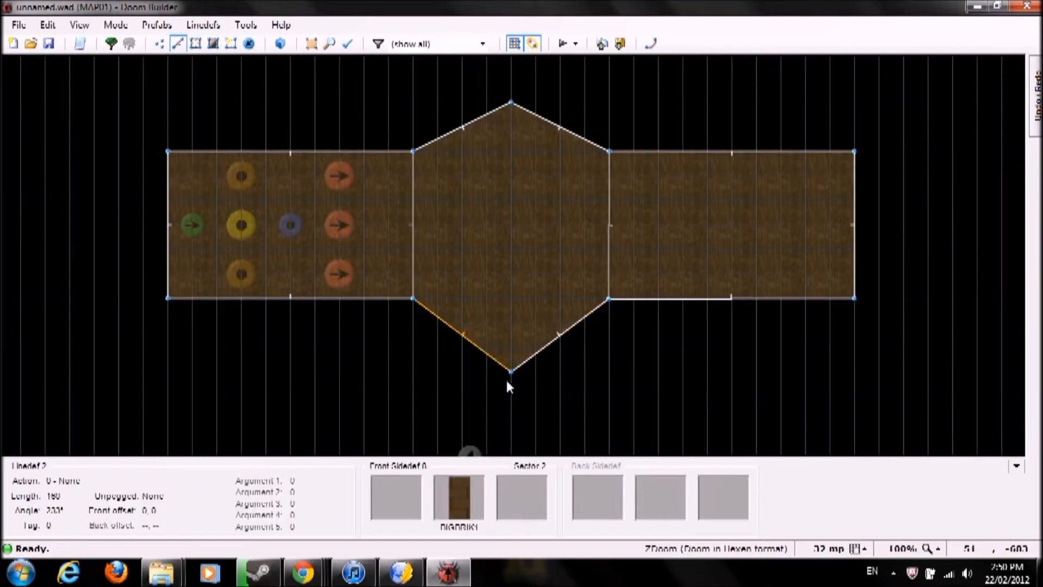
key(v)
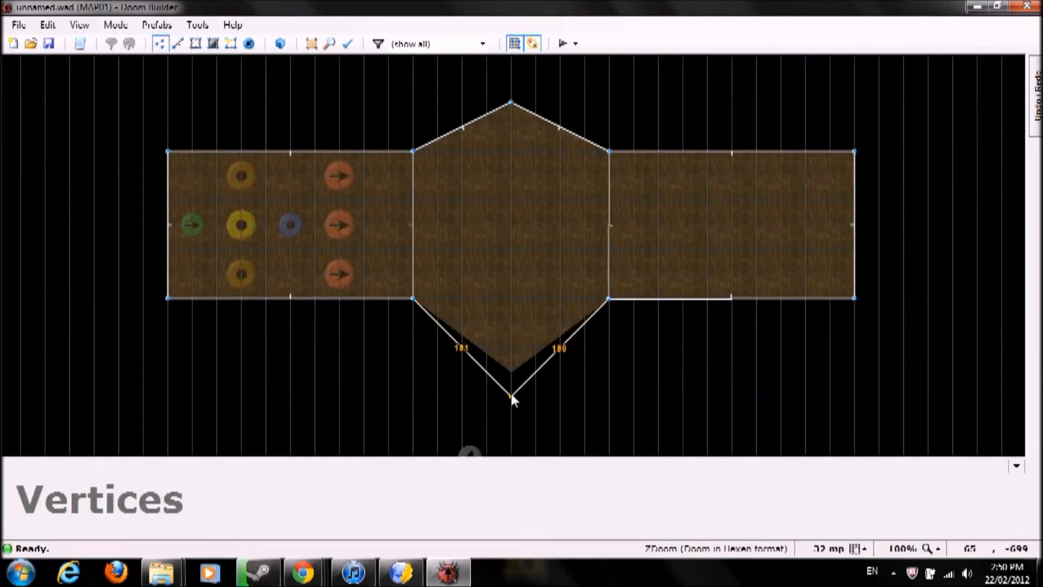
key(Up)
mouse_move(509, 181)
mouse_down()
mouse_move(510, 154)
mouse_move(510, 178)
mouse_up()
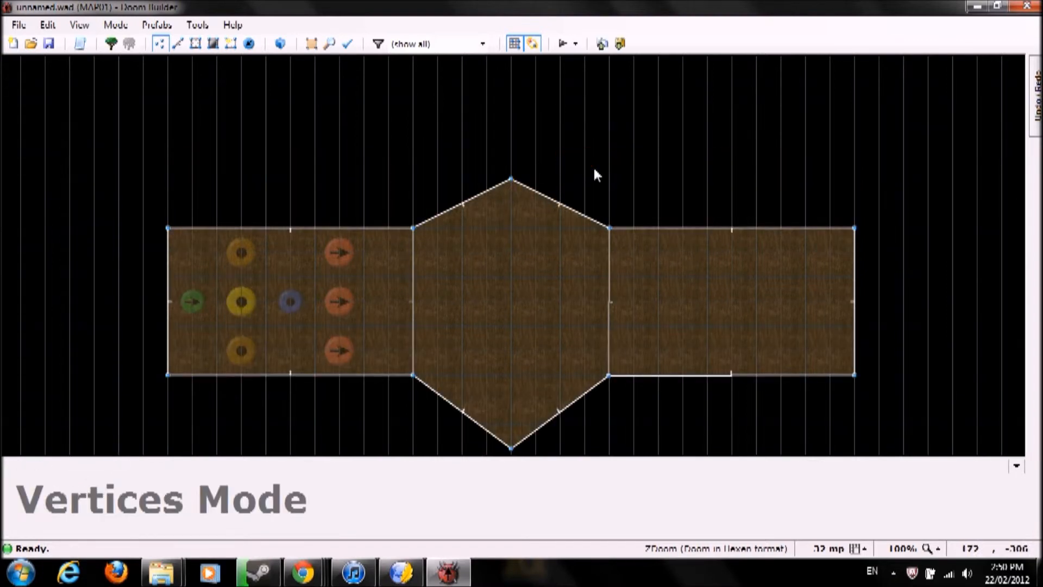
Move the central sector's south corner inward to mirror the north corner, with edges of about 143 units, and return to Linedefs Mode
key(l)
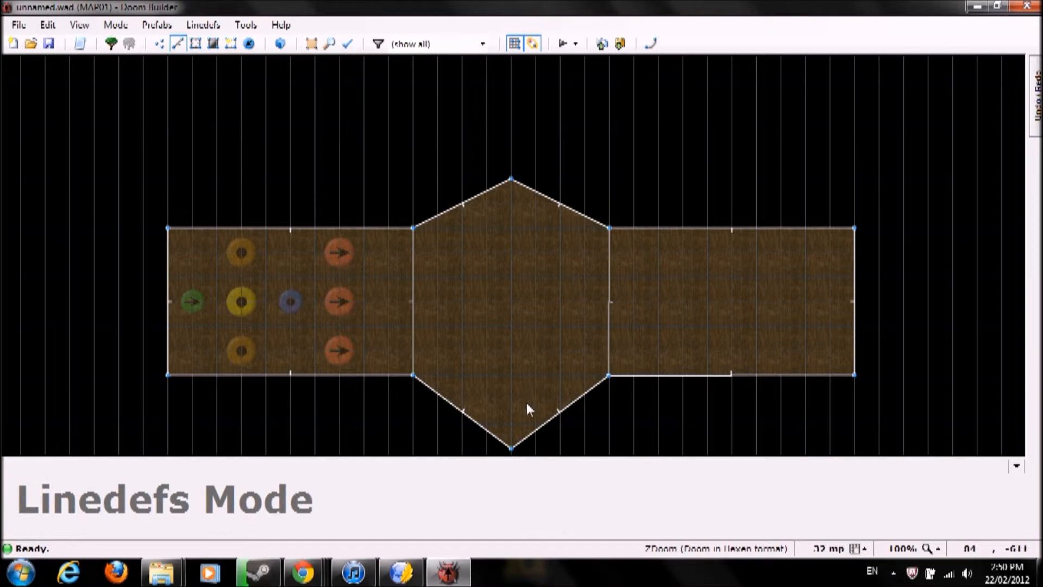
mouse_move(514, 450)
mouse_down()
mouse_move(512, 431)
mouse_move(514, 442)
mouse_up()
key(v)
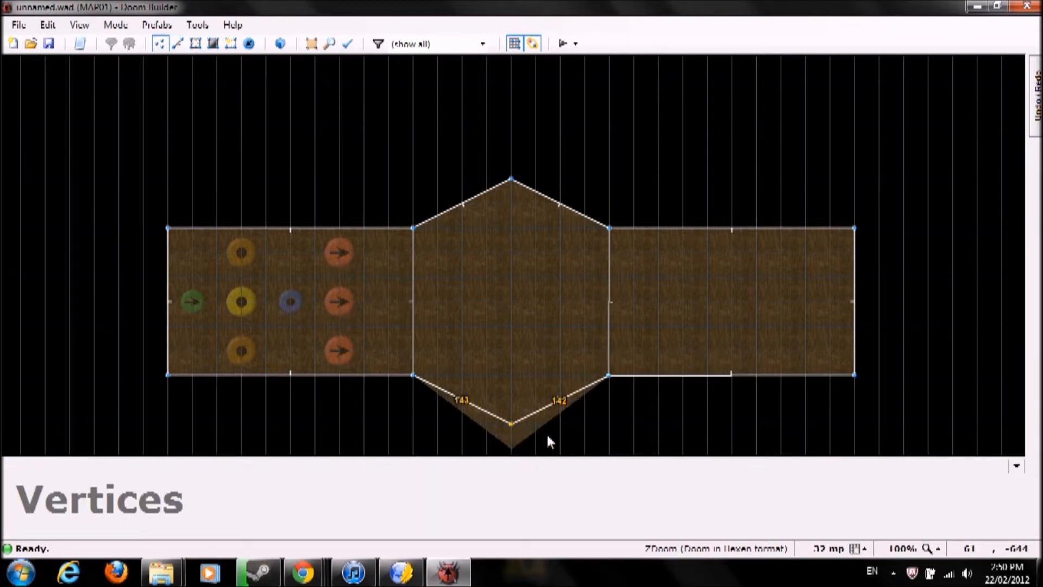
key(l)
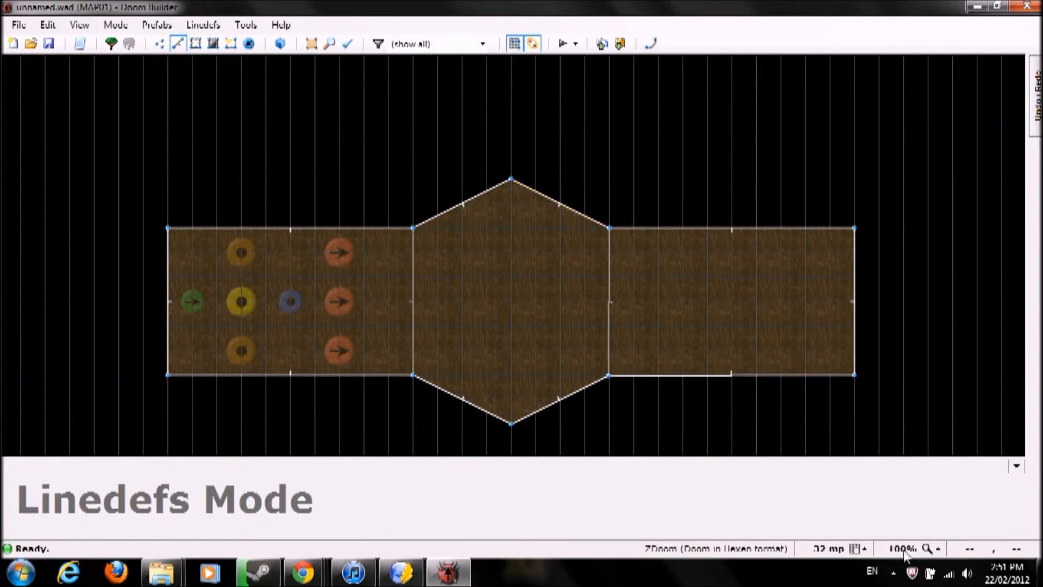
Try grid sizes of 8 mp and 256 mp on the map
click(856, 549)
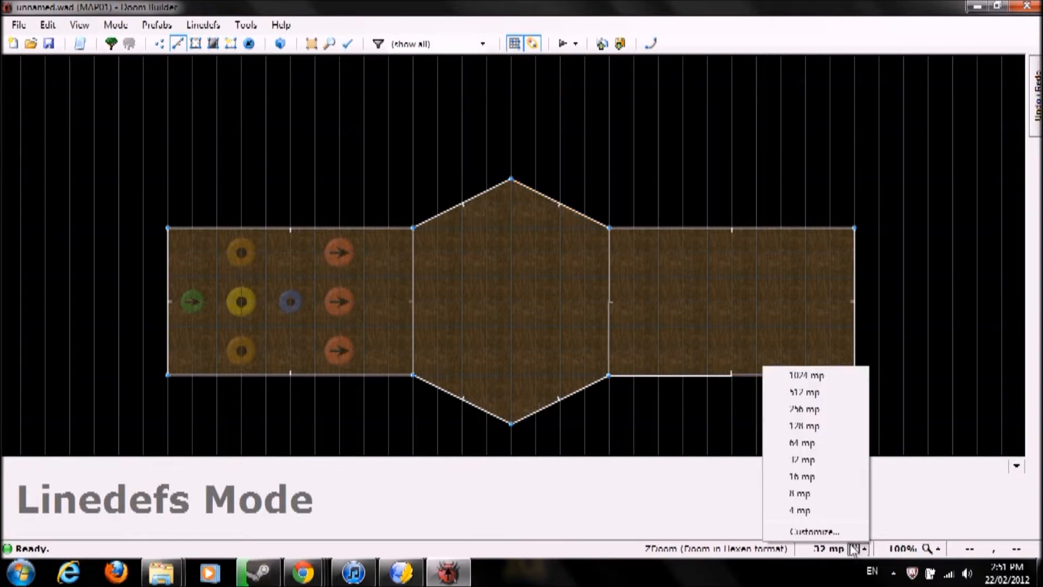
click(807, 497)
scroll(405, 276, up, 4)
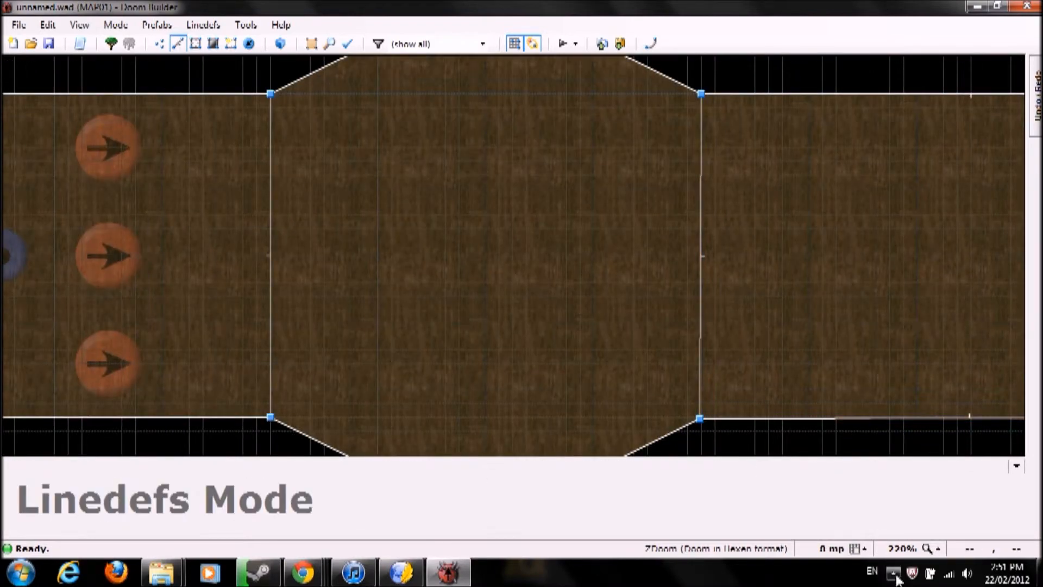
click(863, 548)
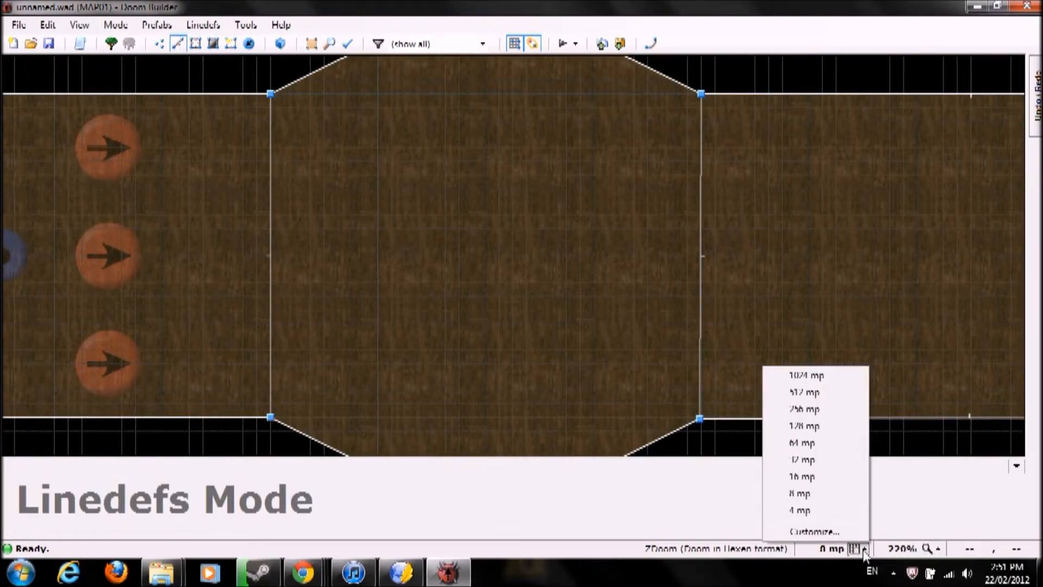
click(838, 408)
scroll(661, 344, down, 5)
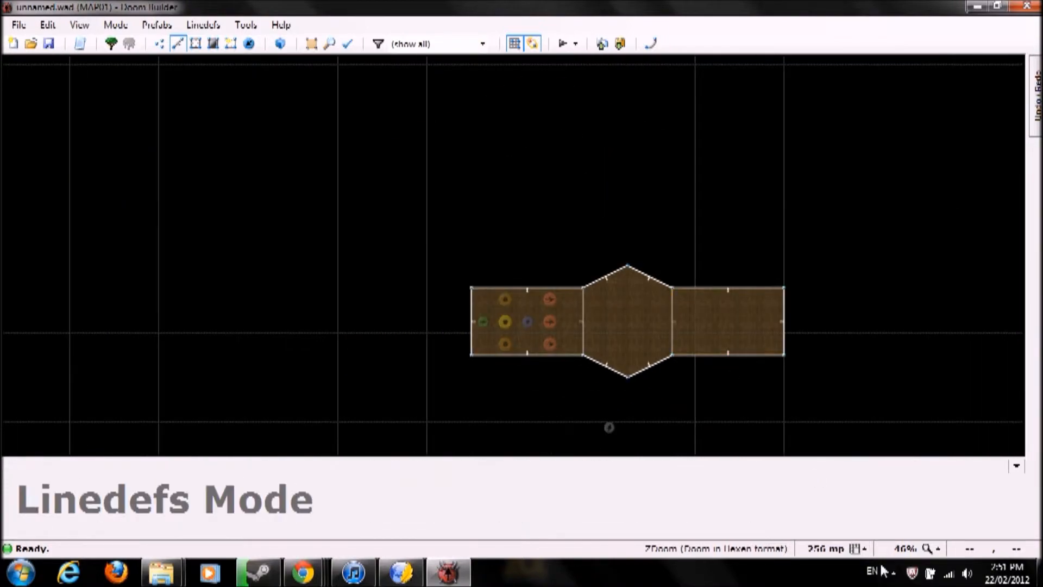
Try grid sizes of 4 mp and 16 mp on the map
click(859, 549)
click(799, 511)
scroll(756, 429, up, 5)
scroll(757, 437, up, 4)
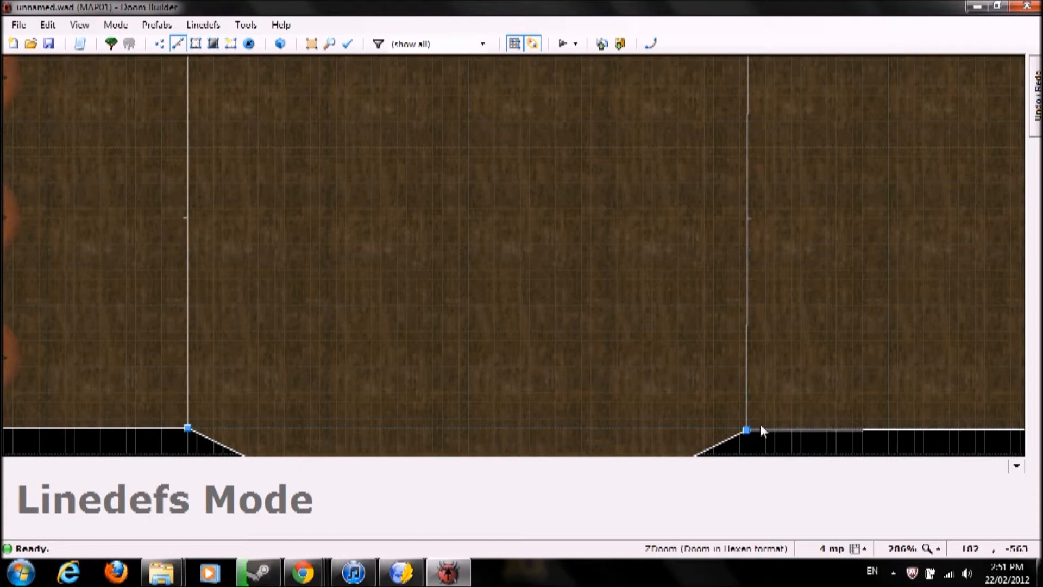
click(856, 550)
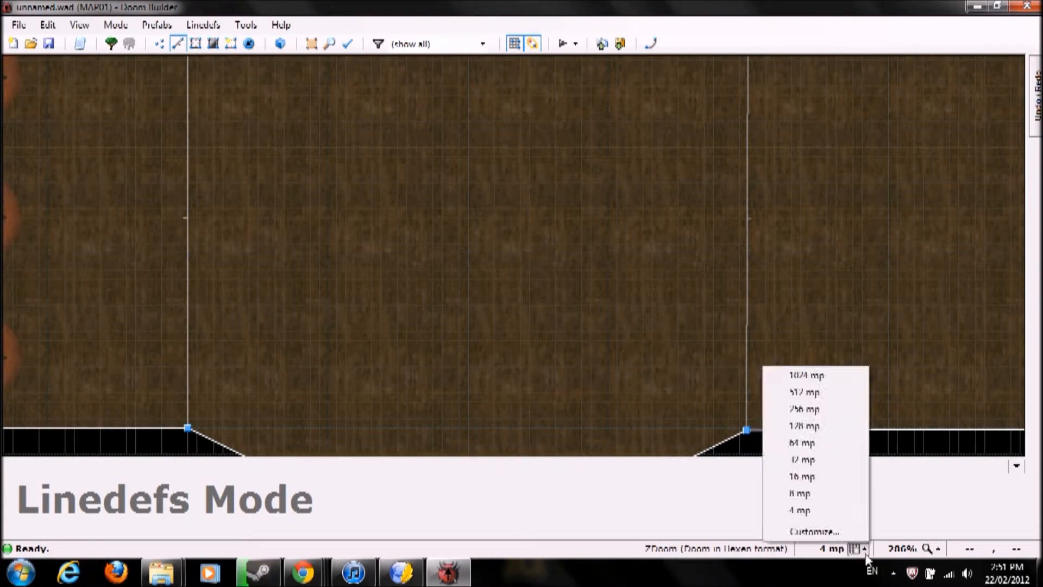
click(827, 477)
scroll(673, 412, down, 1)
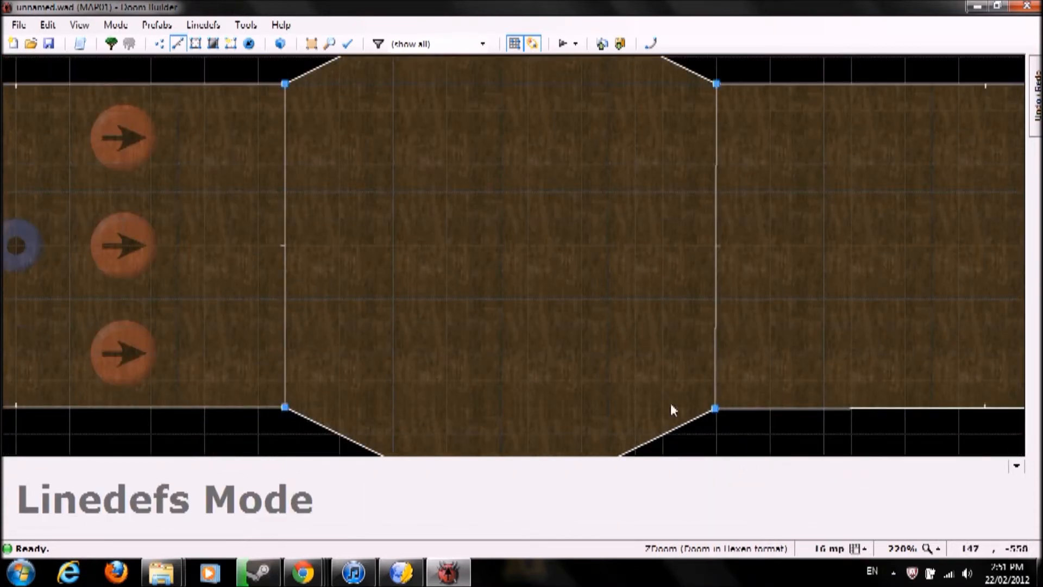
Set the grid size to 8 mp
click(856, 549)
click(837, 492)
scroll(739, 447, down, 4)
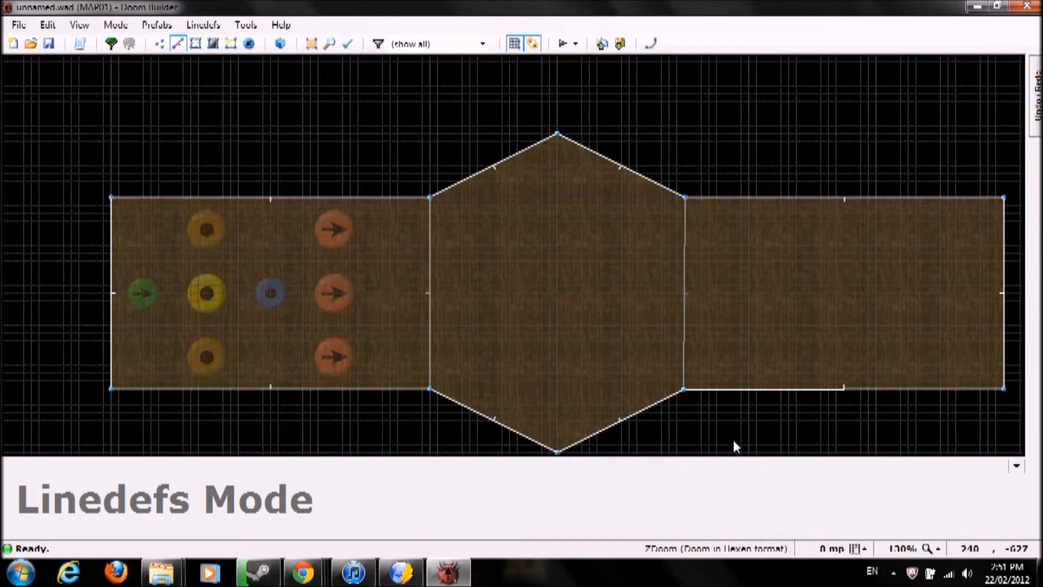
scroll(731, 436, down, 1)
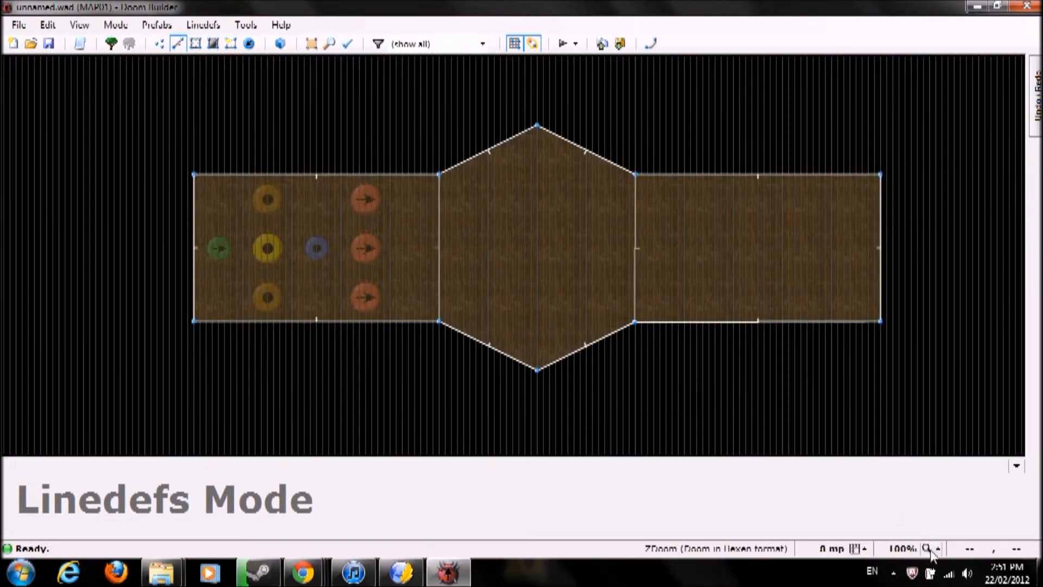
click(931, 549)
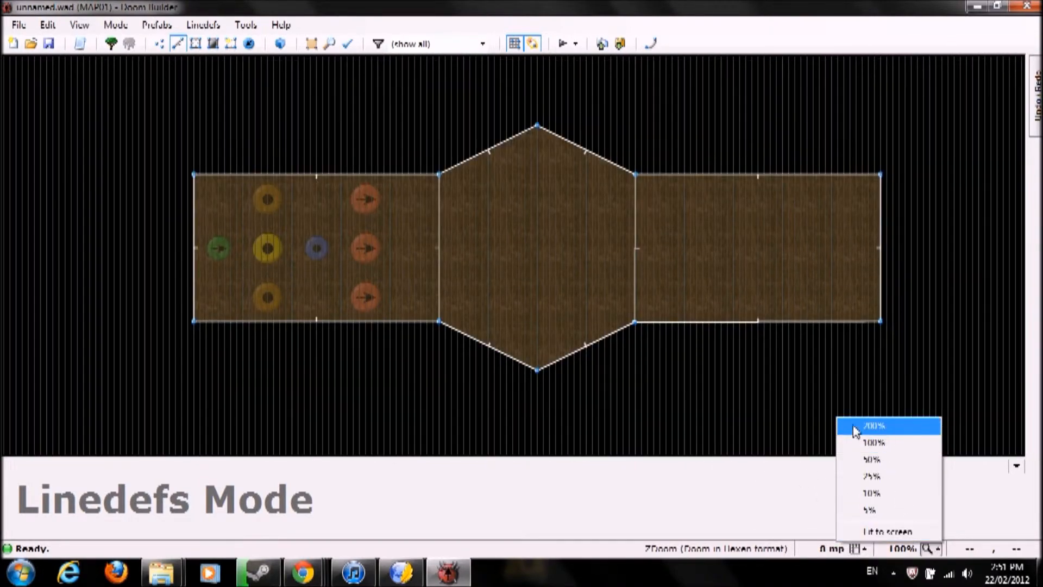
click(759, 397)
key(Left)
key(Right)
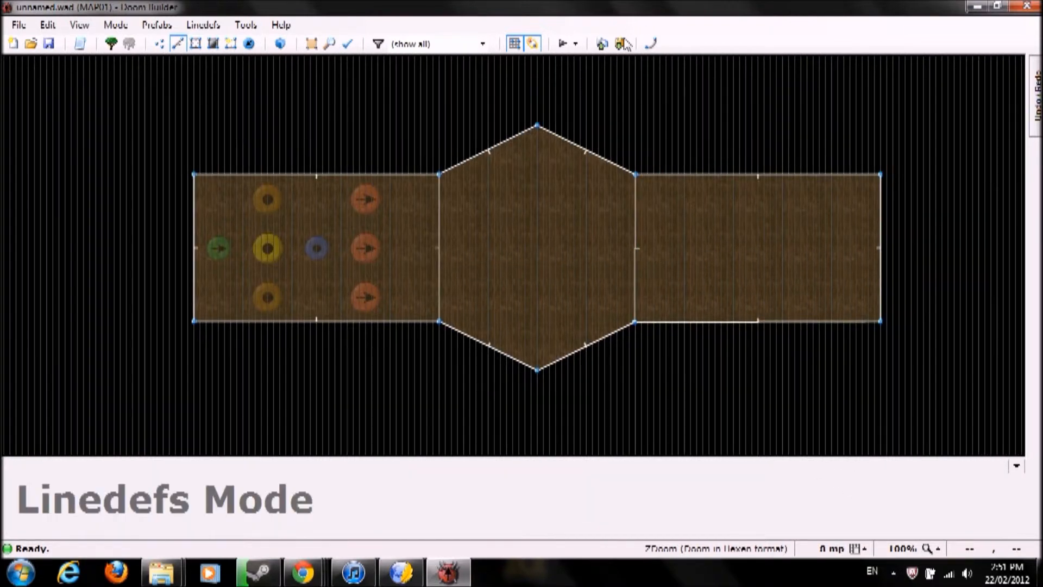
click(575, 43)
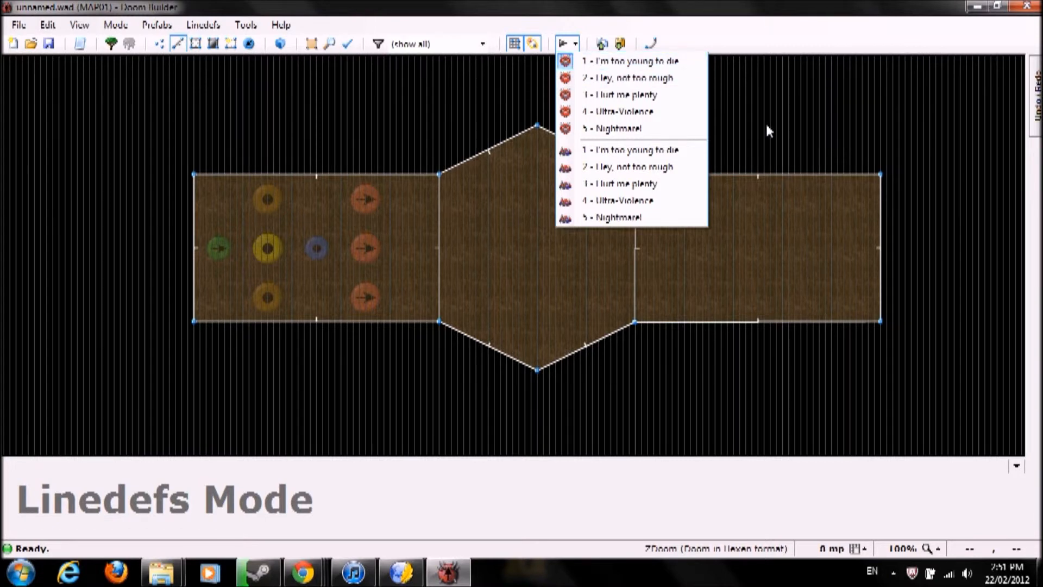
click(779, 130)
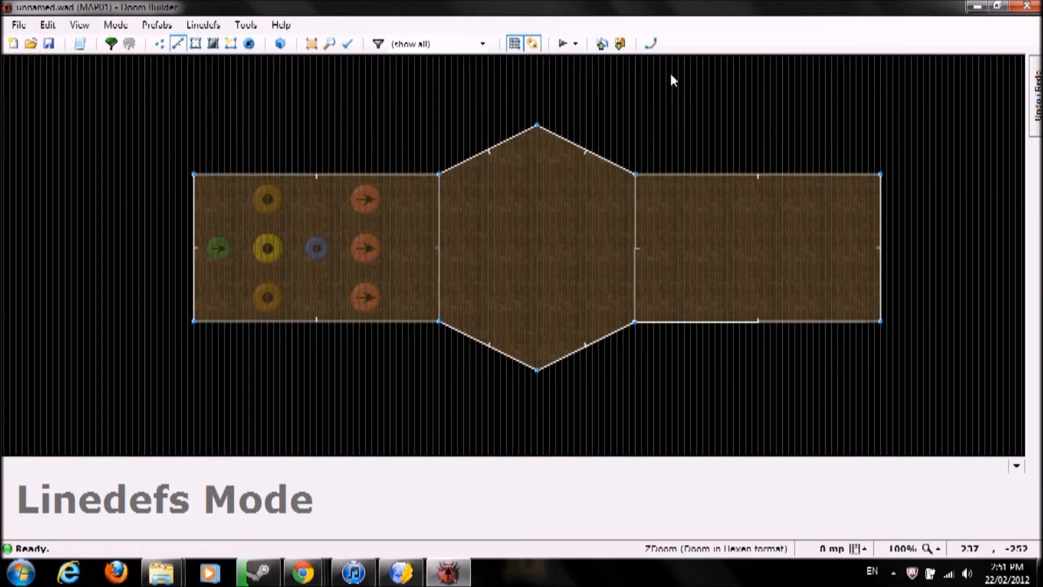
Curve the east end linedef of the eastern room outward with Curve Linedefs, using 14 vertices and the curve backwards option
key(Right)
key(Right)
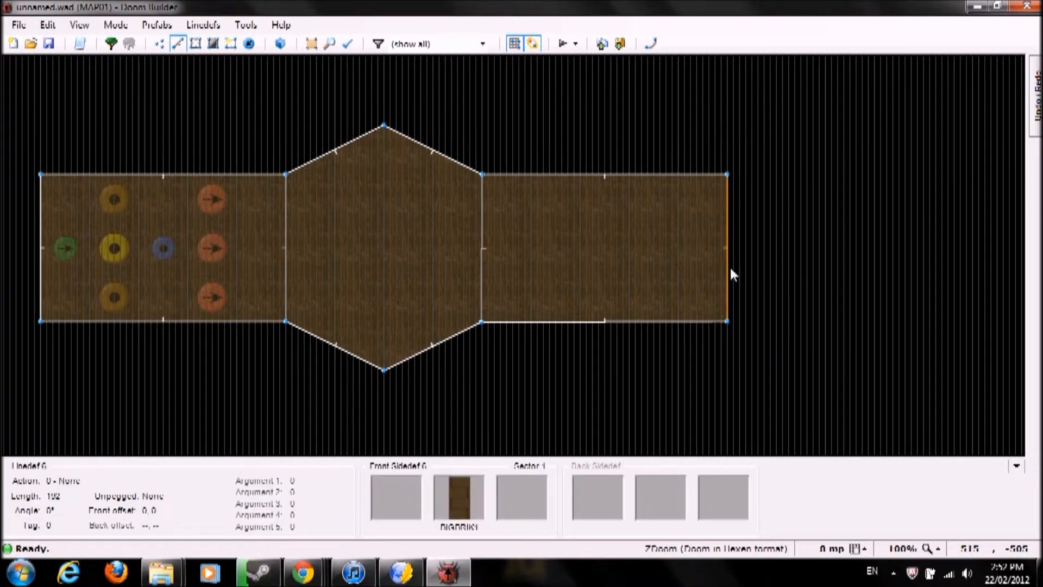
key(Right)
key(Right)
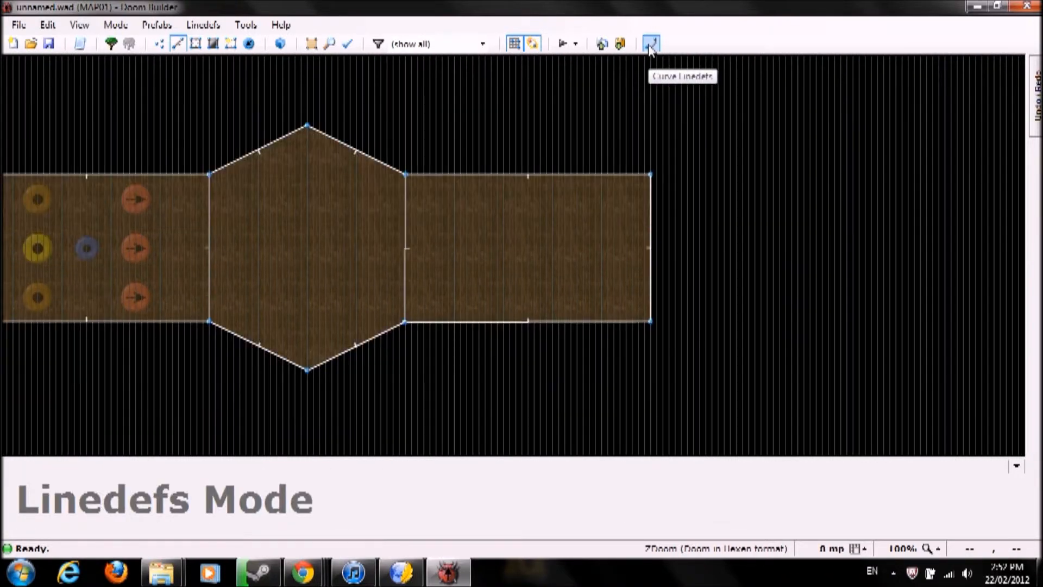
key(Up)
key(Up)
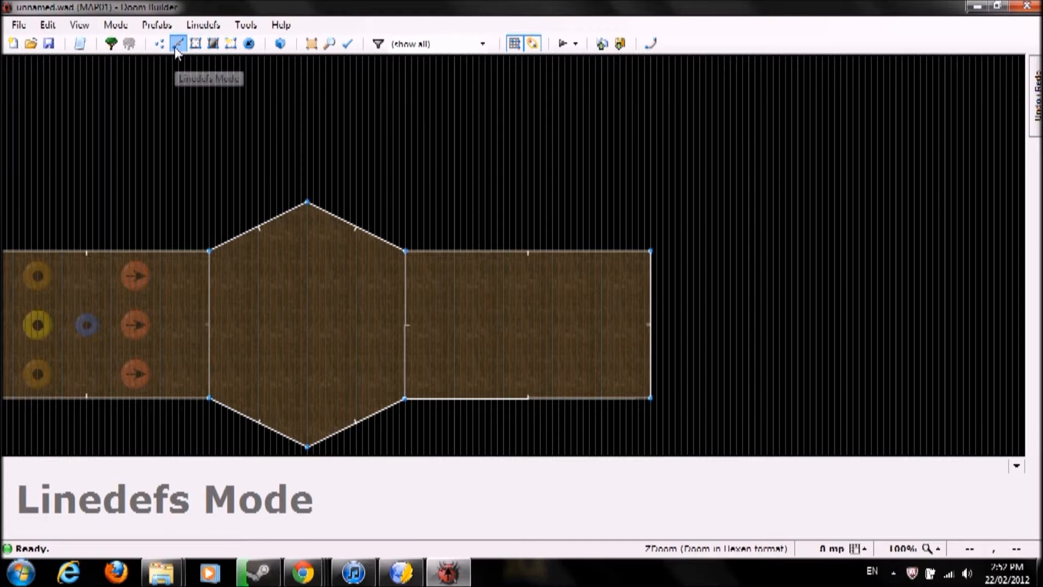
click(653, 189)
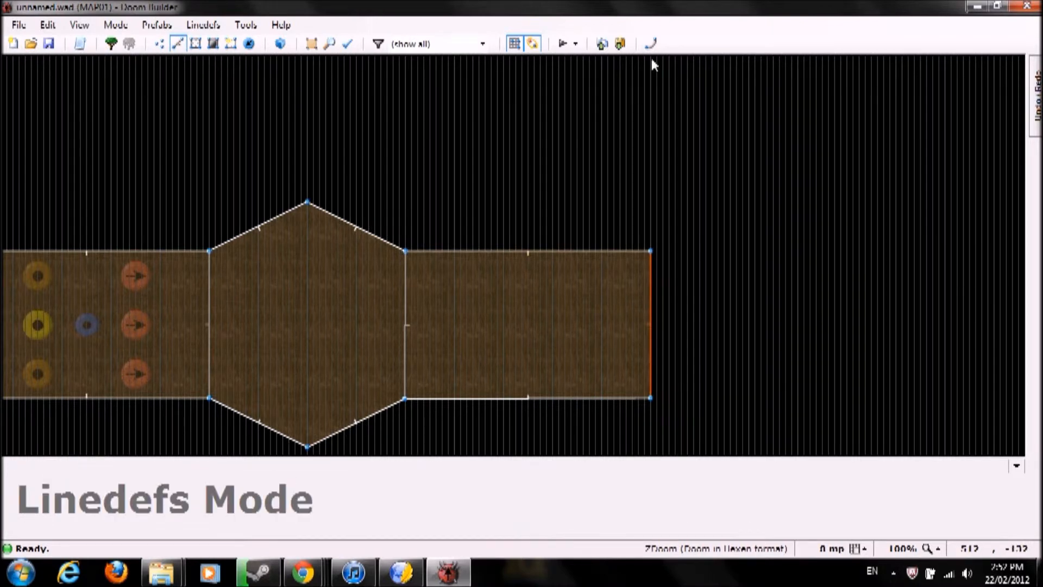
click(651, 43)
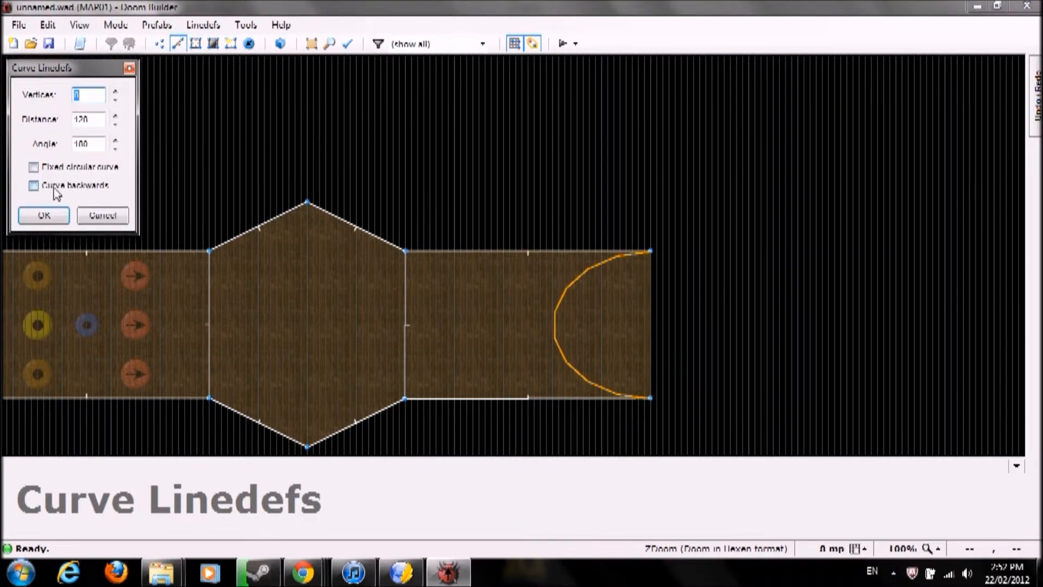
click(33, 186)
click(116, 91)
click(115, 91)
click(116, 92)
click(116, 91)
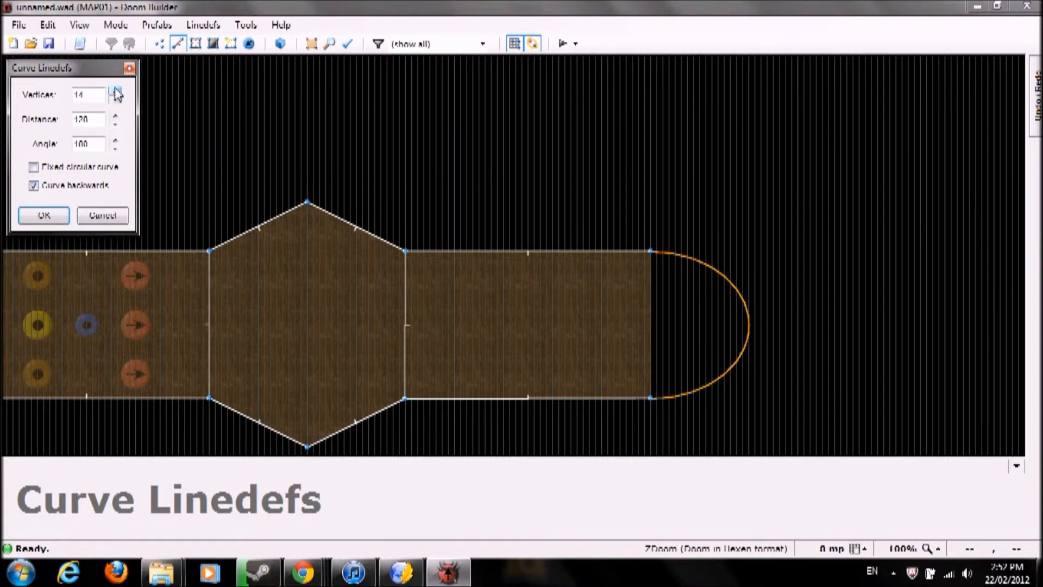
click(44, 215)
Enter Visual Mode and walk through the eastern room to examine its curved end wall
drag(600, 181, 671, 217)
key(w)
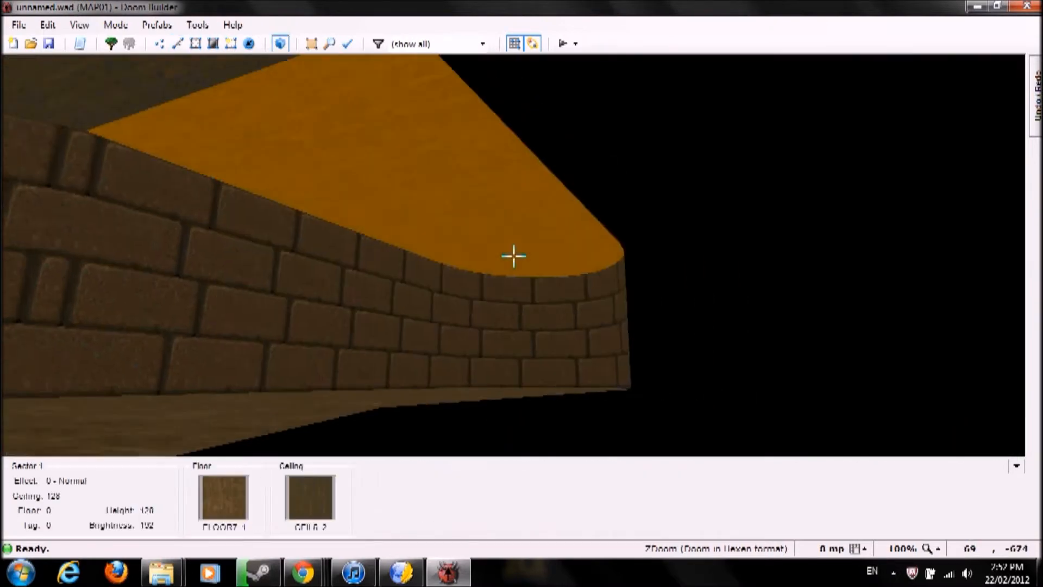
key(d)
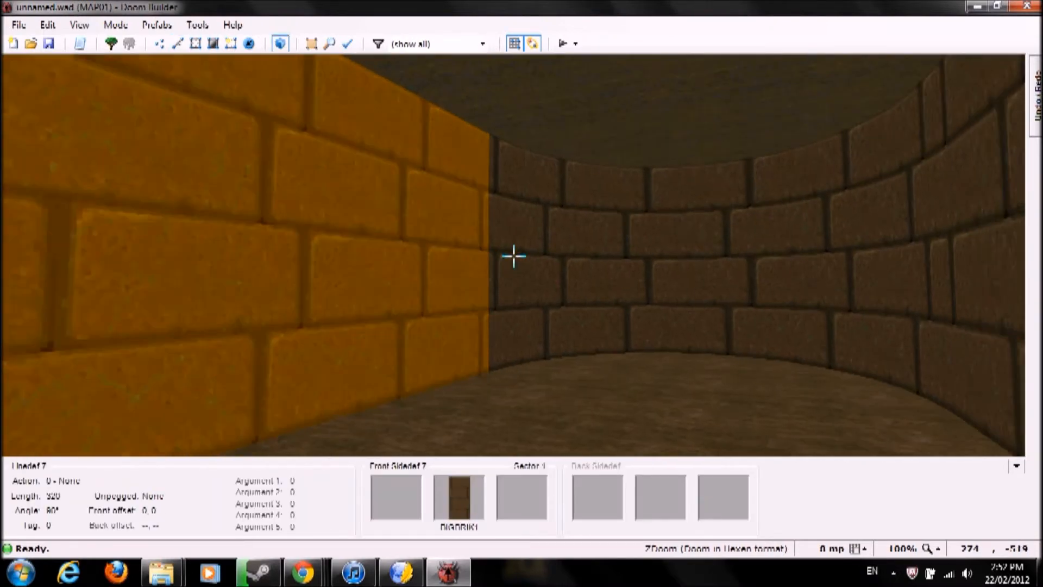
key(e)
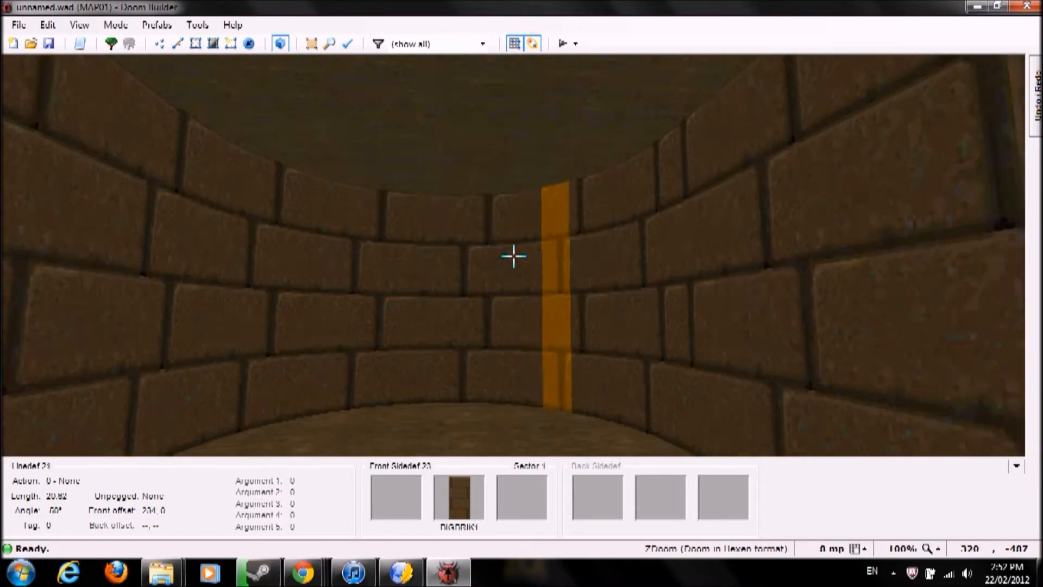
key(d)
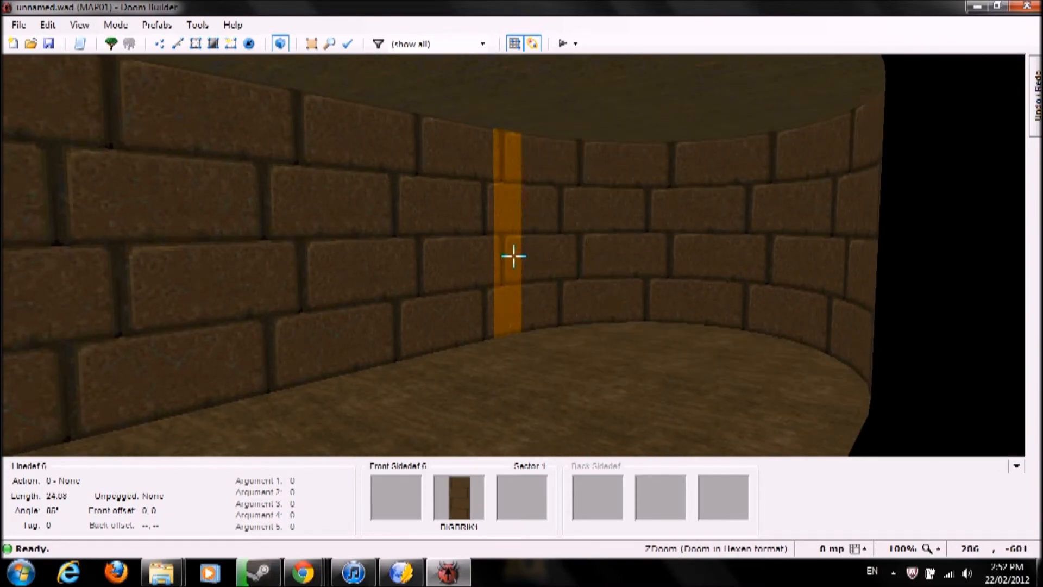
key(e)
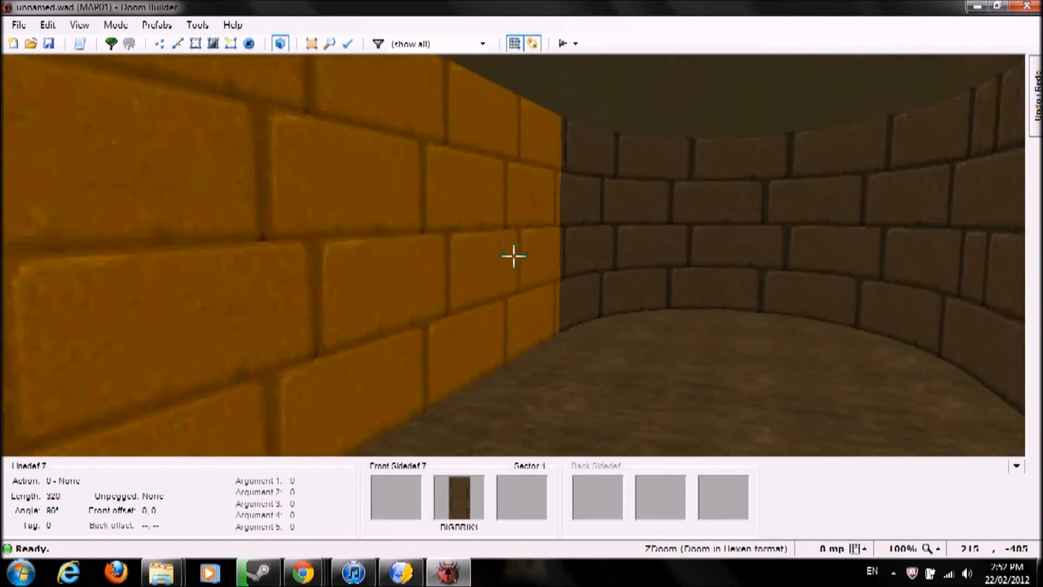
key(e)
Select several adjacent segments of the curved wall in the 3D view to show how it is divided, and return to Linedefs Mode
click(514, 256)
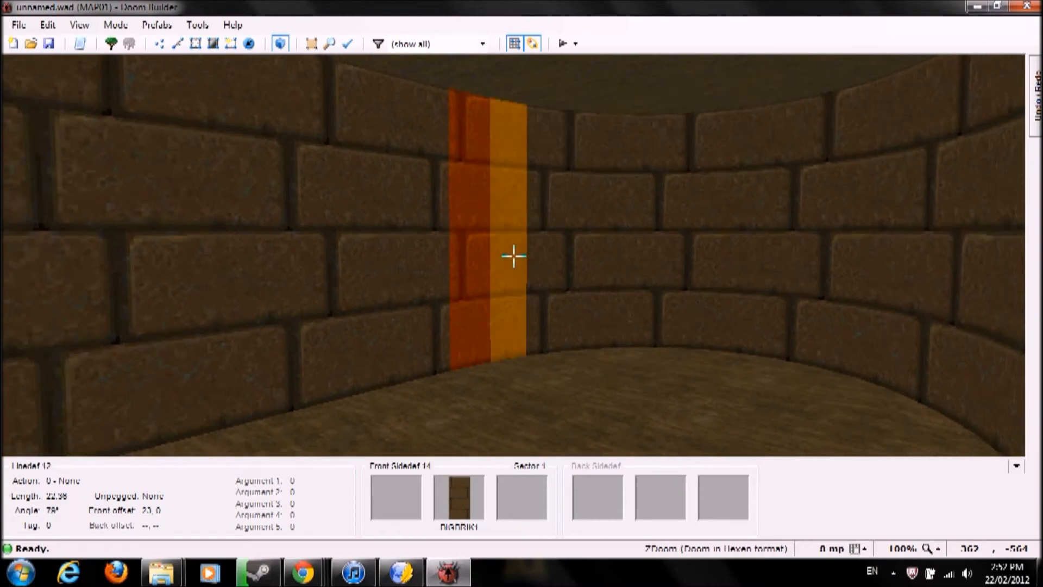
click(514, 255)
click(514, 256)
click(513, 256)
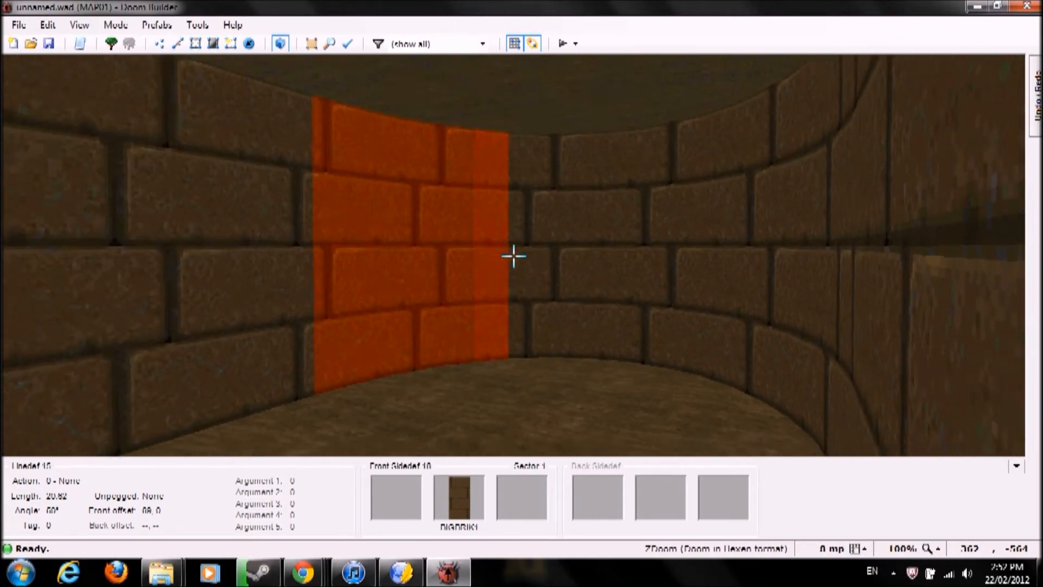
key(d)
key(w)
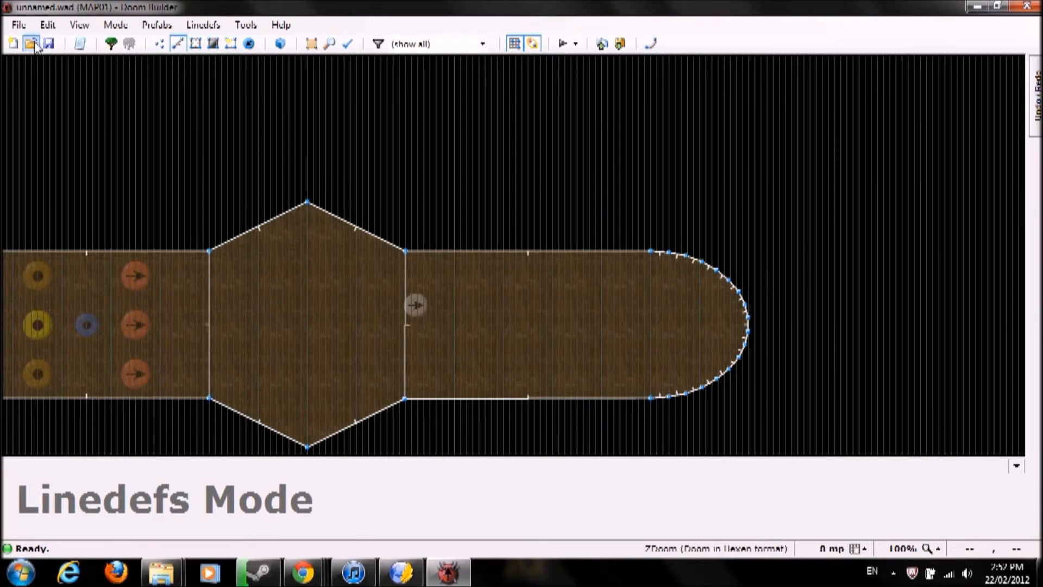
Save the map as "test 2" in the Doom 2 stuff folder, and clear and close the error list
click(19, 25)
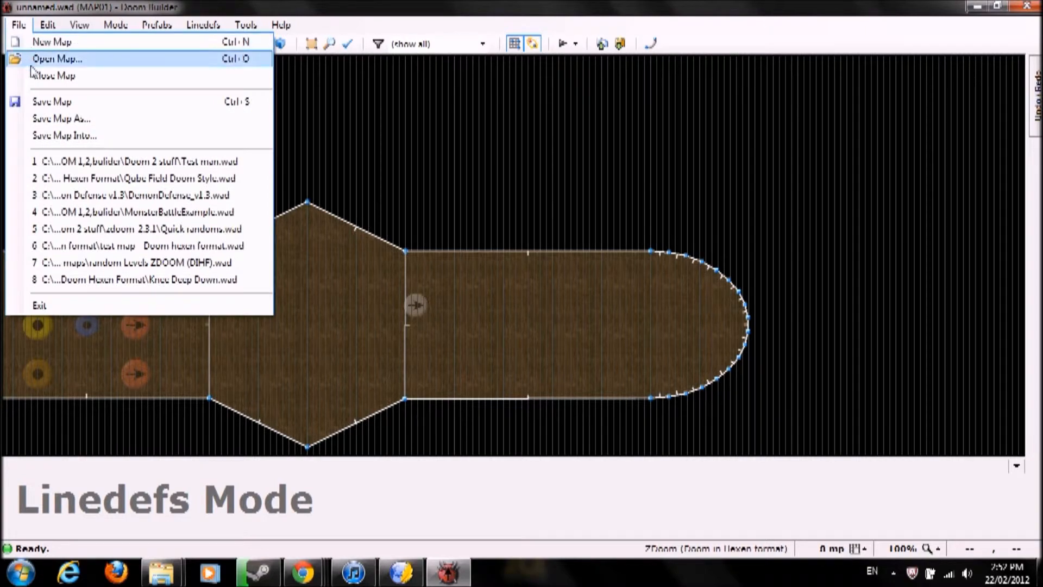
click(37, 102)
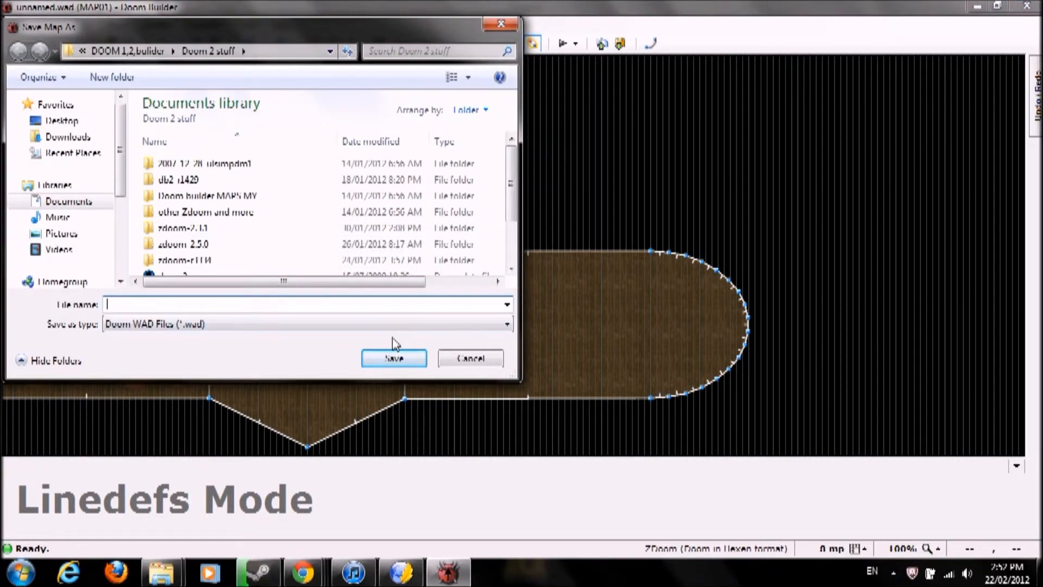
text(test 2)
click(395, 357)
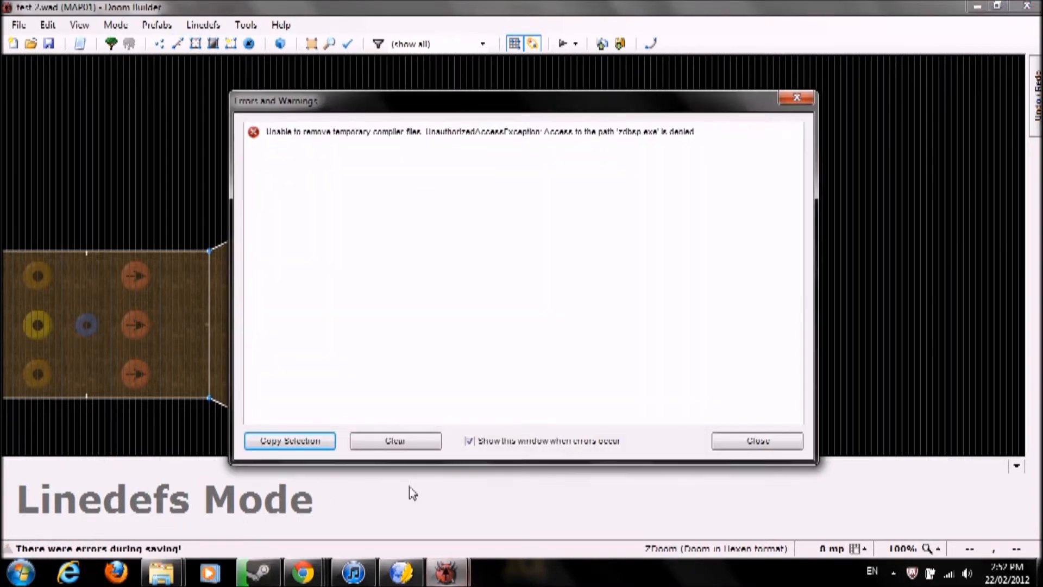
click(394, 445)
click(747, 448)
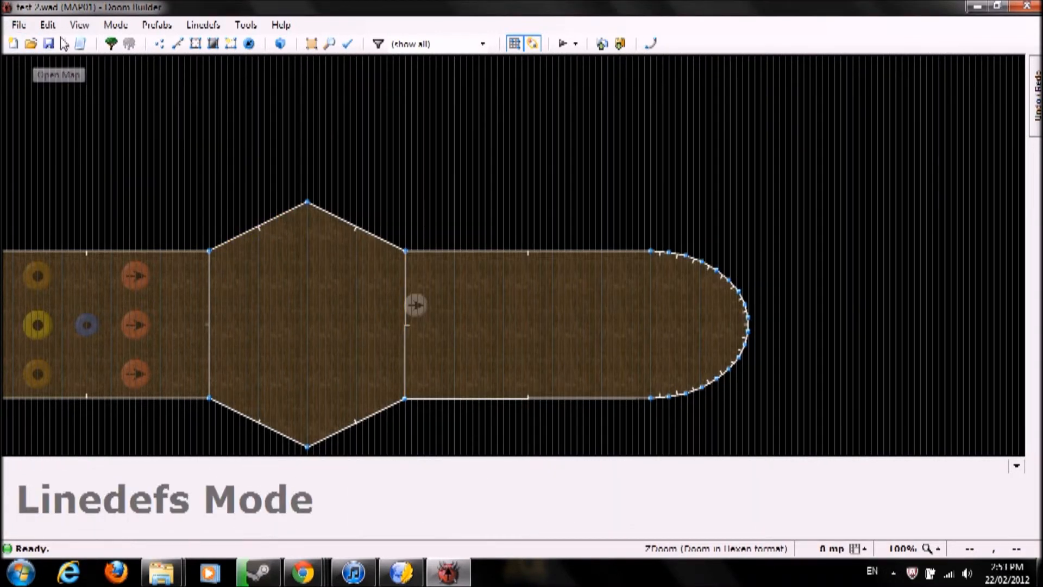
Open the Script Editor to view the map's empty SCRIPTS lump, and close it
click(13, 43)
click(669, 107)
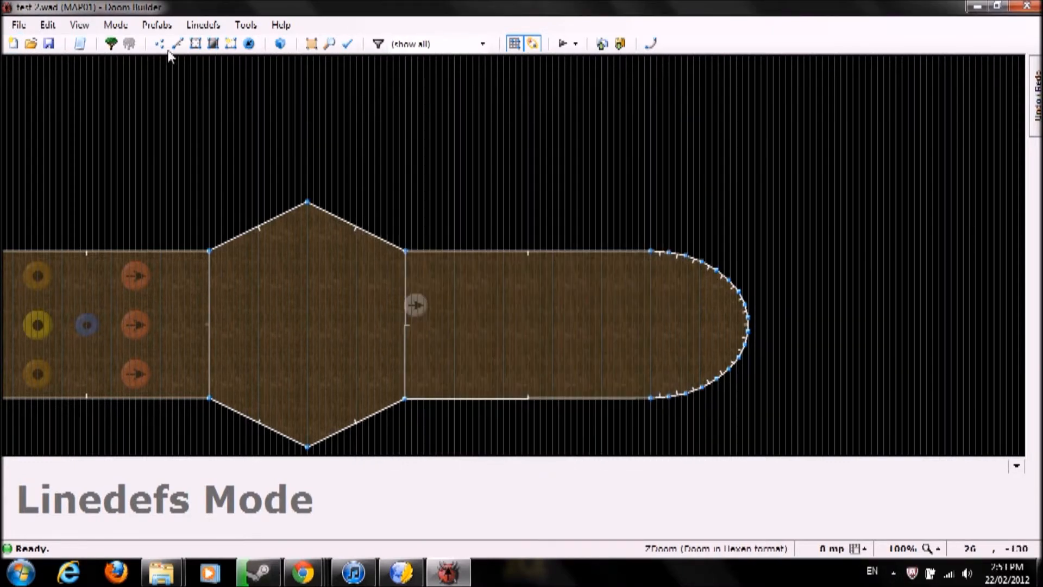
click(80, 43)
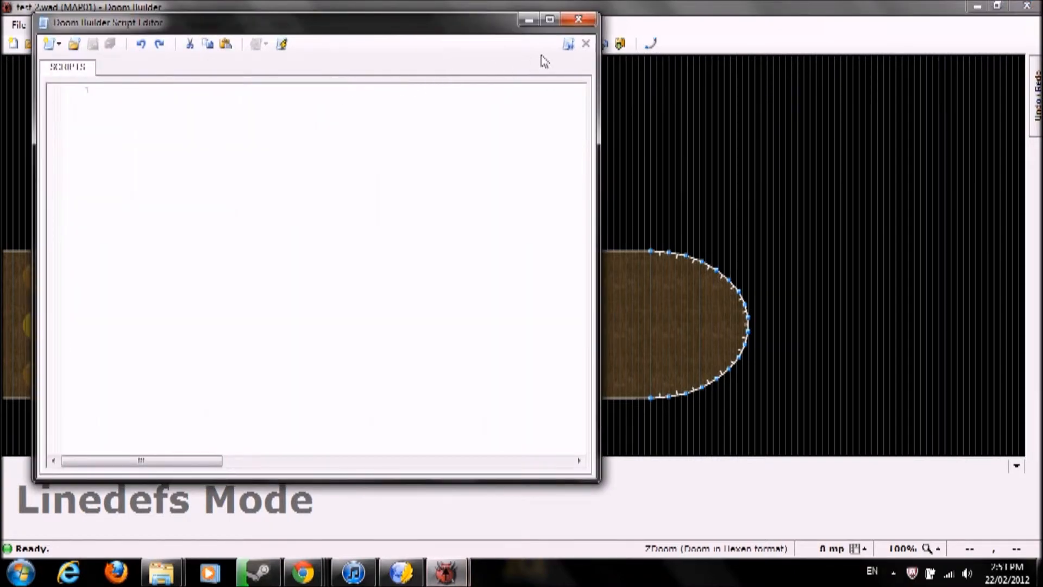
click(577, 20)
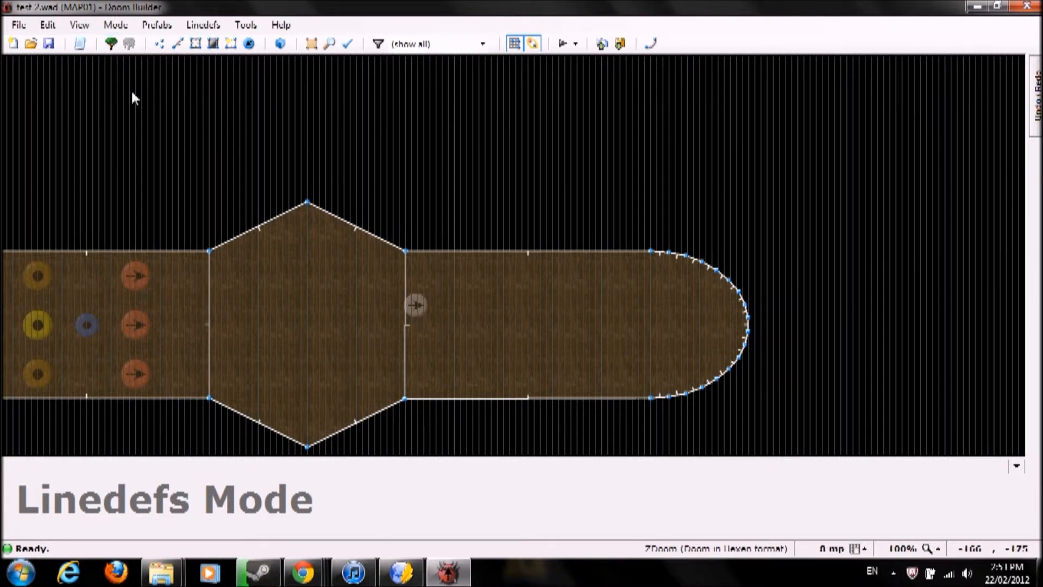
Review the file and edit commands and the Custom Grid Setup options, leaving the grid settings as they are
click(18, 25)
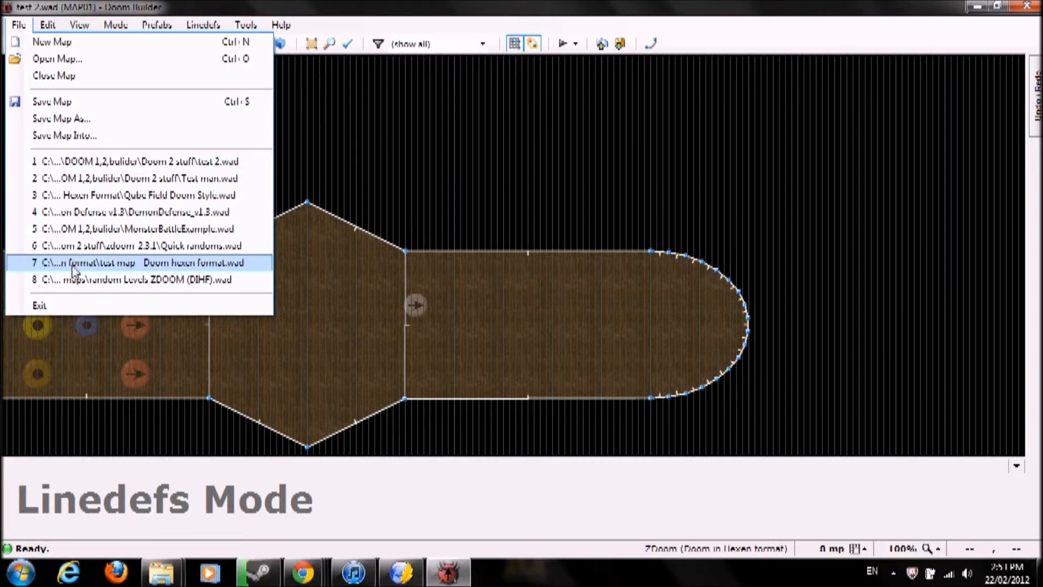
click(19, 25)
click(50, 27)
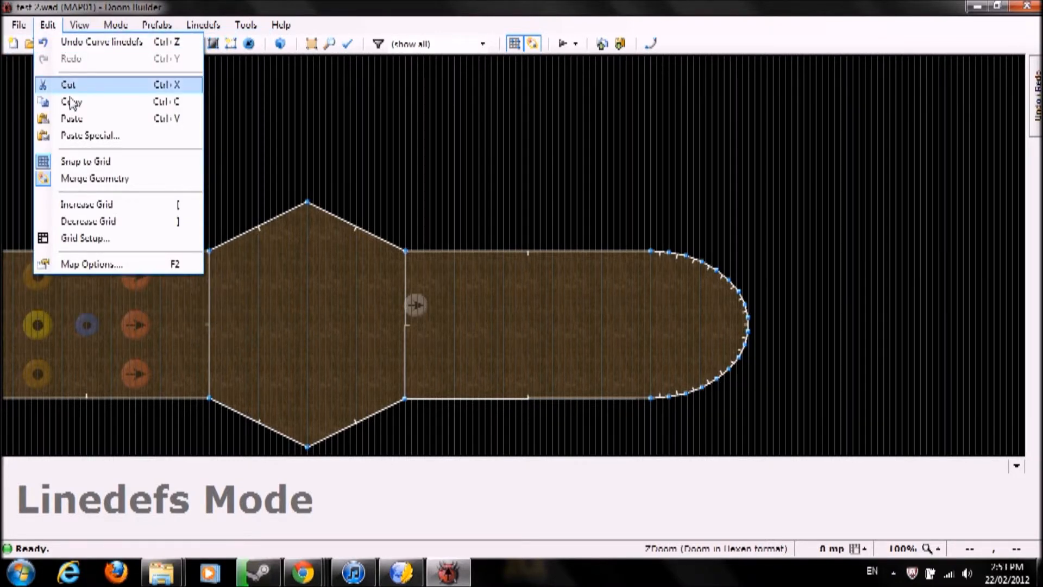
click(98, 239)
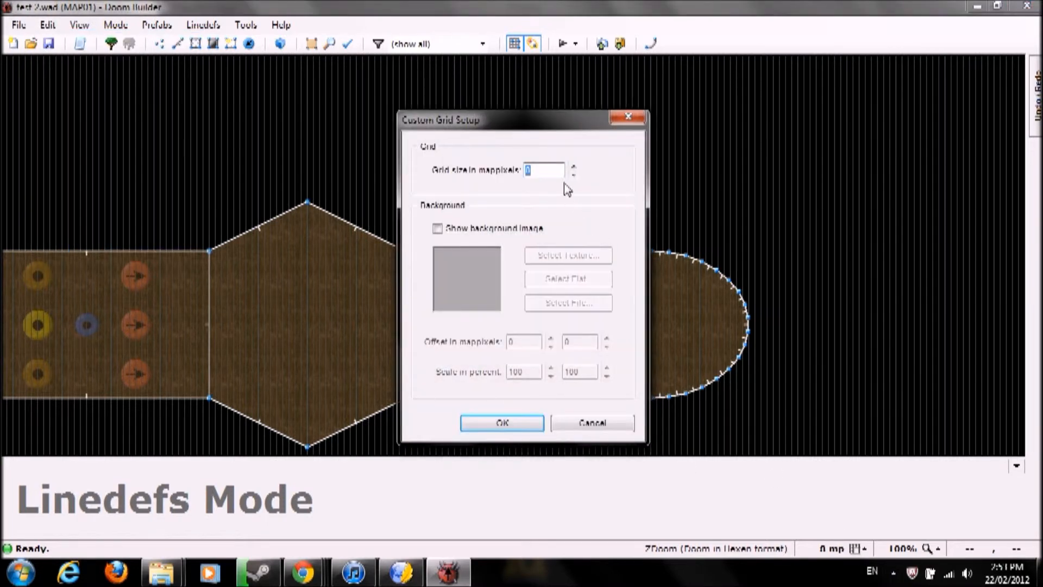
click(521, 429)
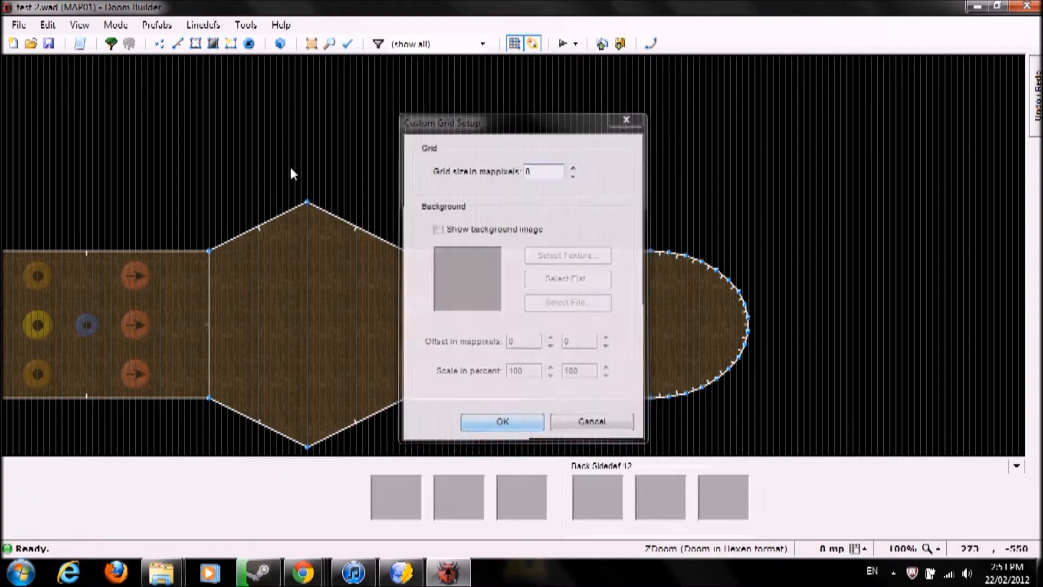
Examine the Map Options, including the game configuration, level name and loaded resource, and close them without changes
click(45, 26)
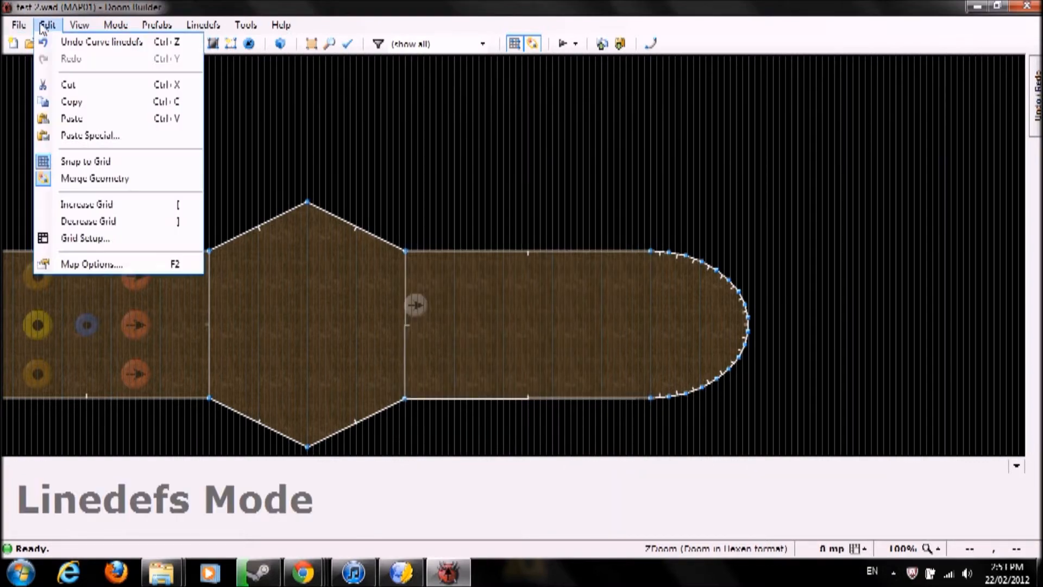
click(125, 265)
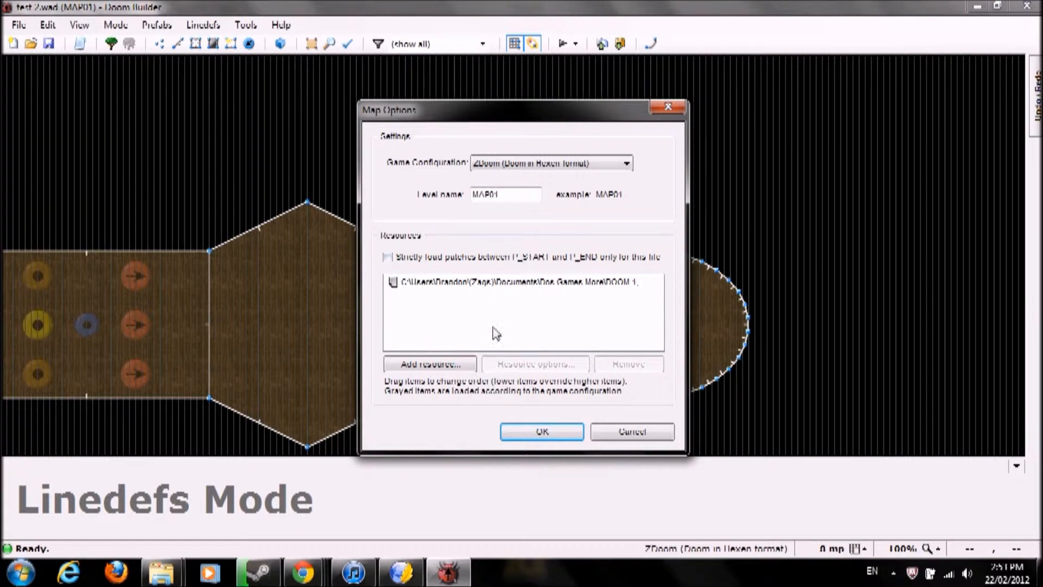
click(500, 282)
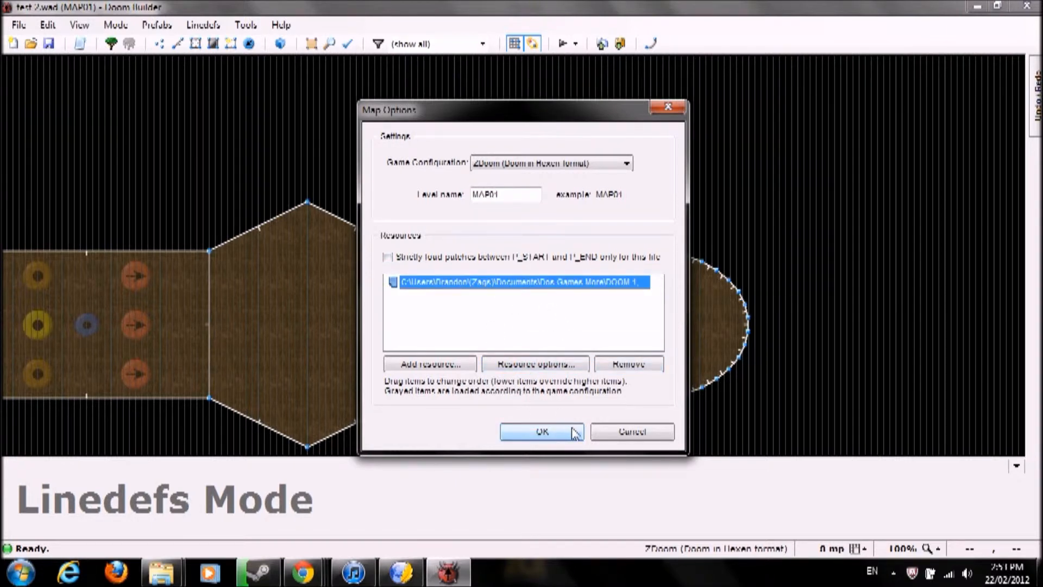
click(625, 433)
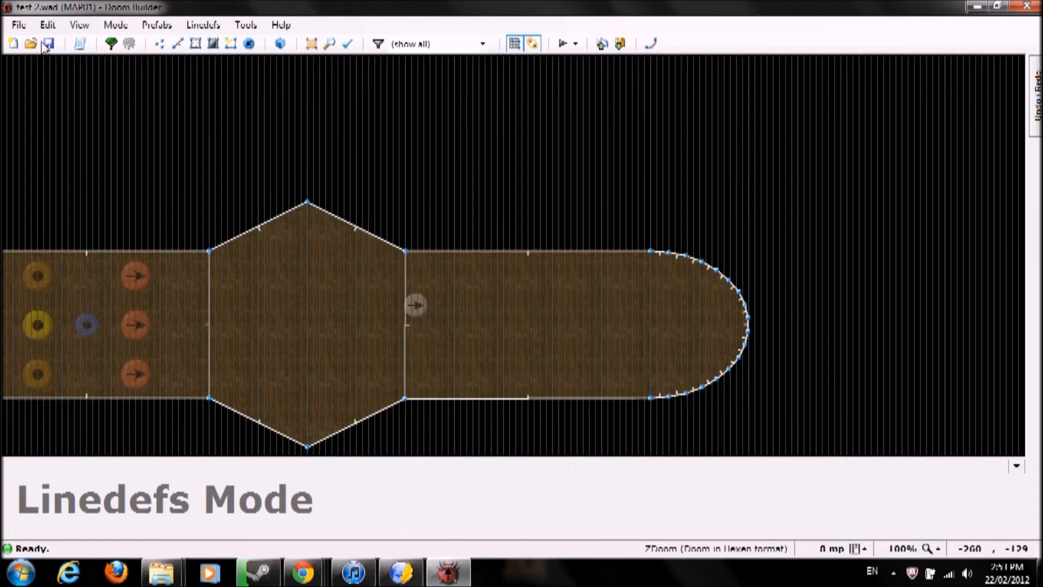
click(40, 26)
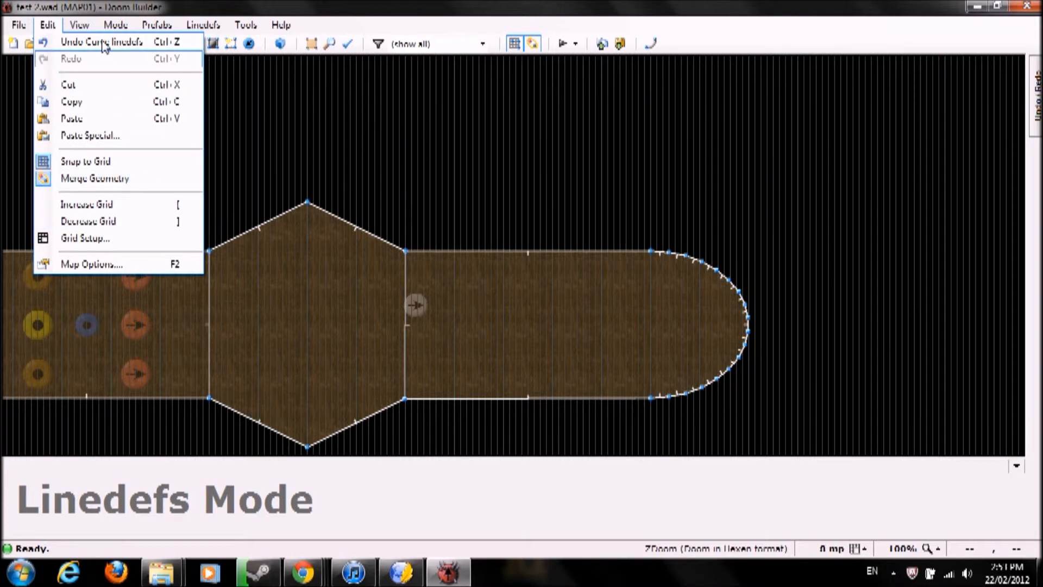
mouse_move(83, 27)
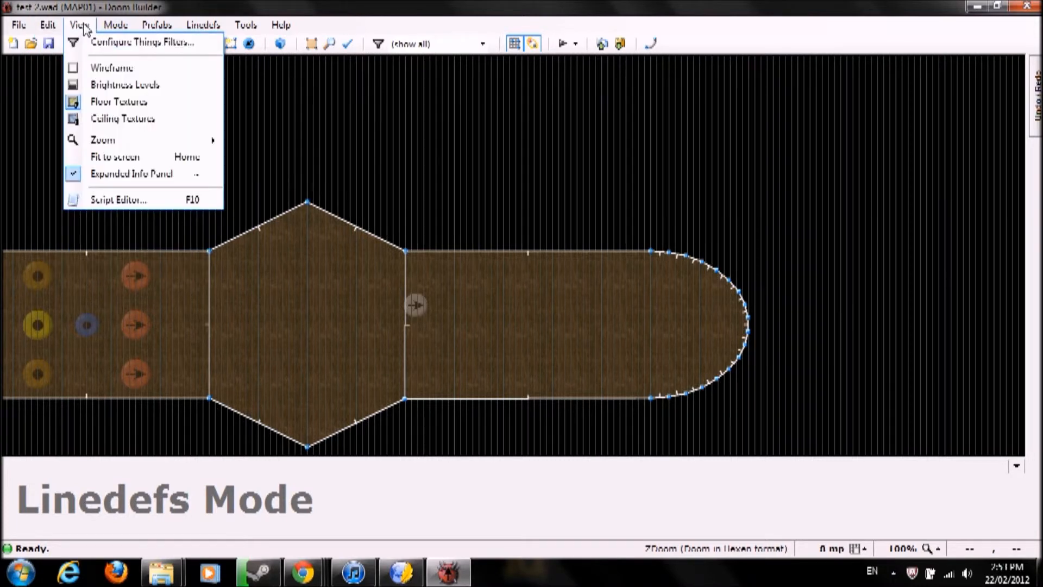
Preview the map's sectors with ceiling textures, and switch the display back to floor textures
click(79, 119)
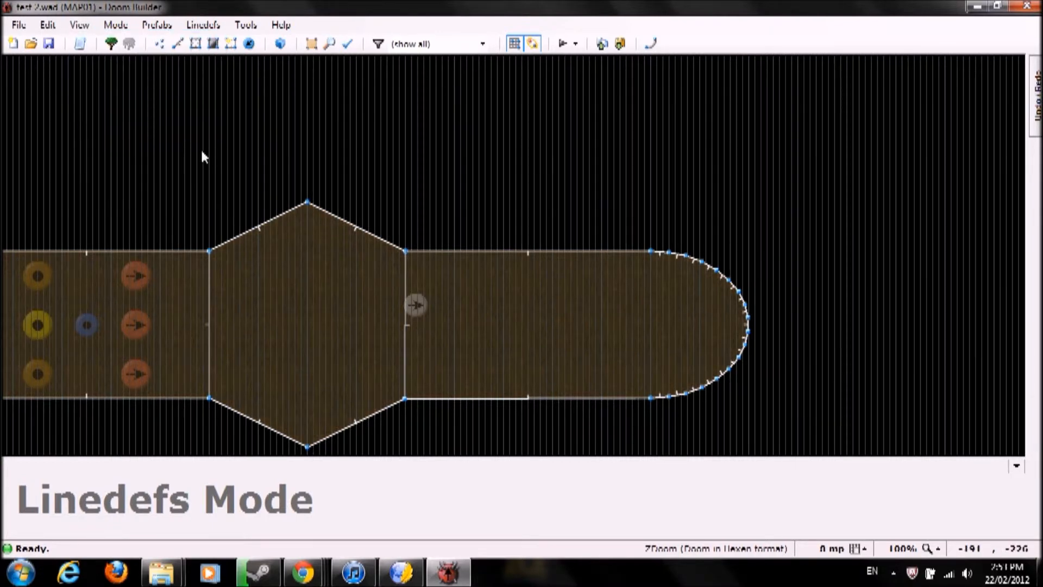
click(77, 25)
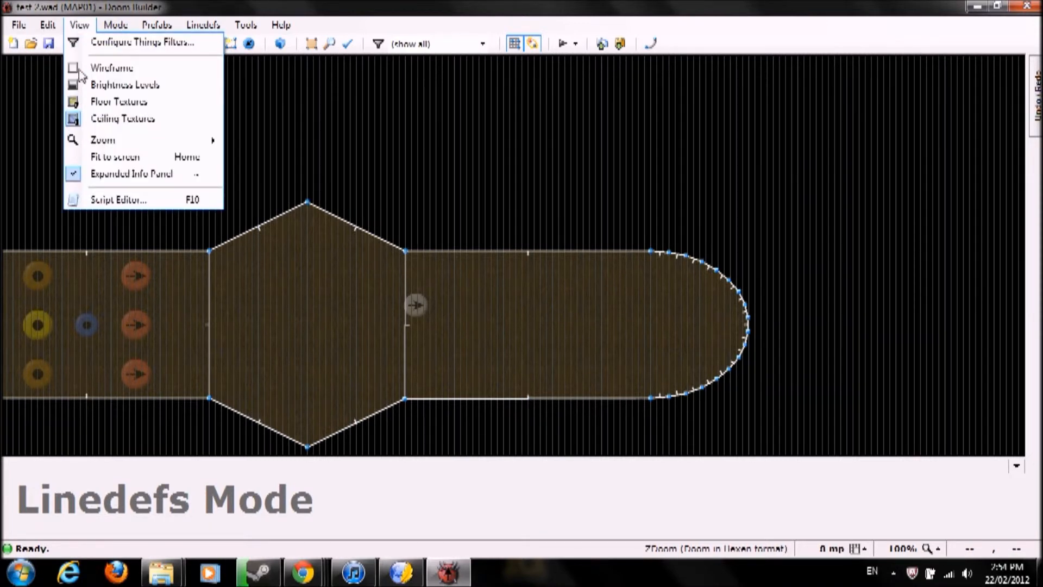
click(79, 102)
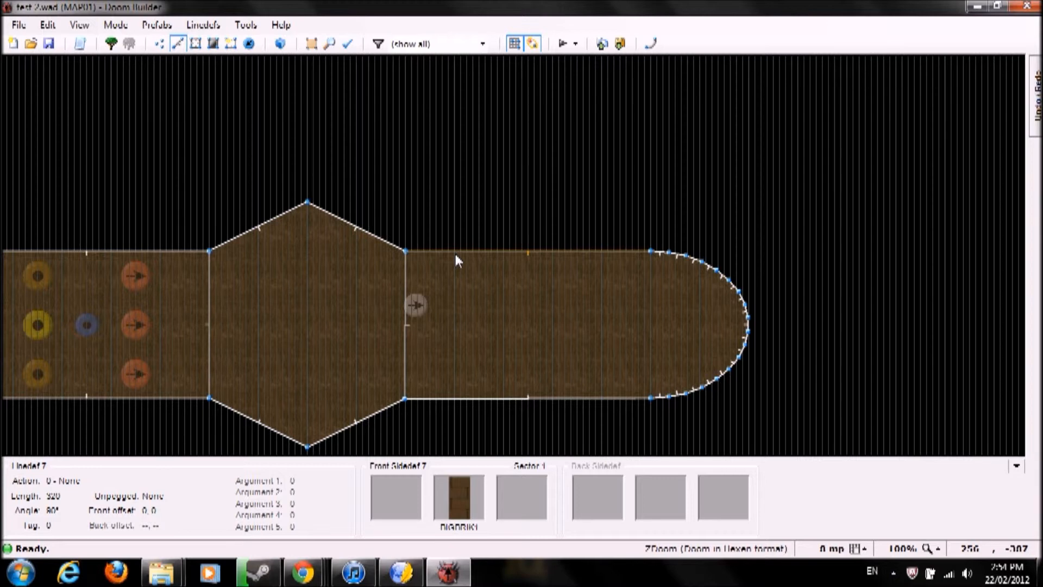
Open the Script Editor again and close it without entering a script
click(79, 25)
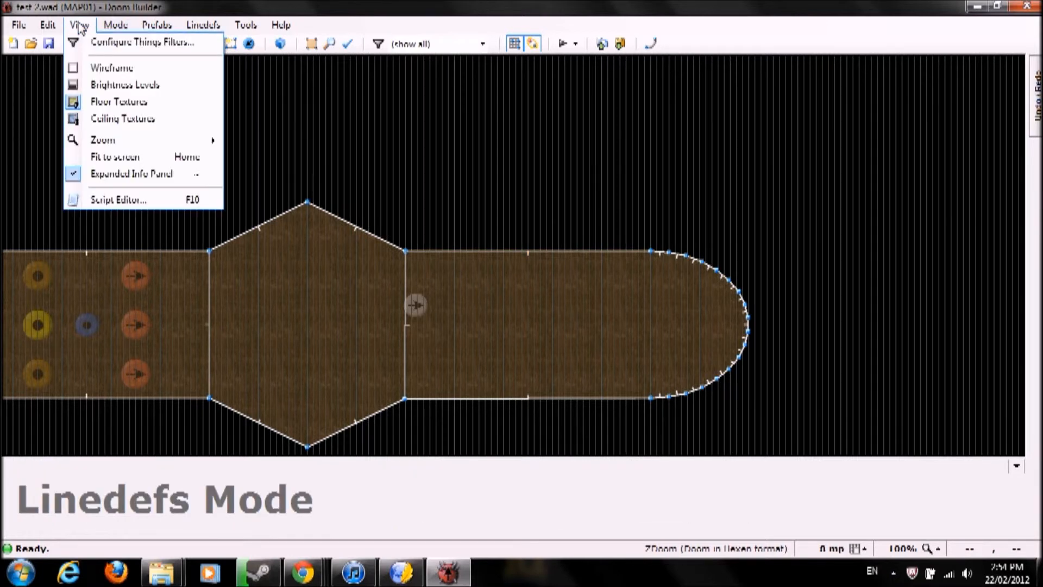
click(113, 198)
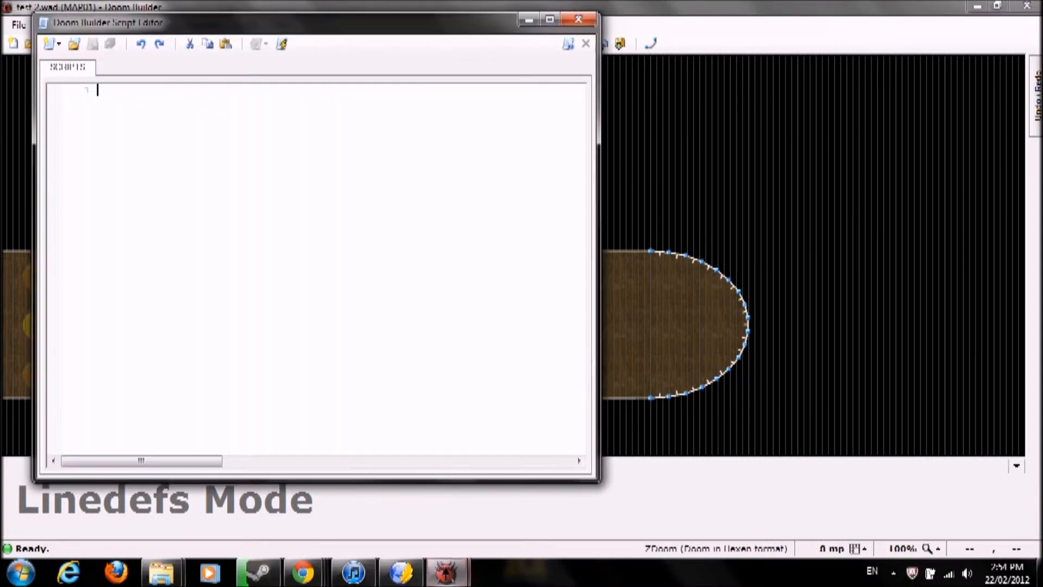
click(578, 19)
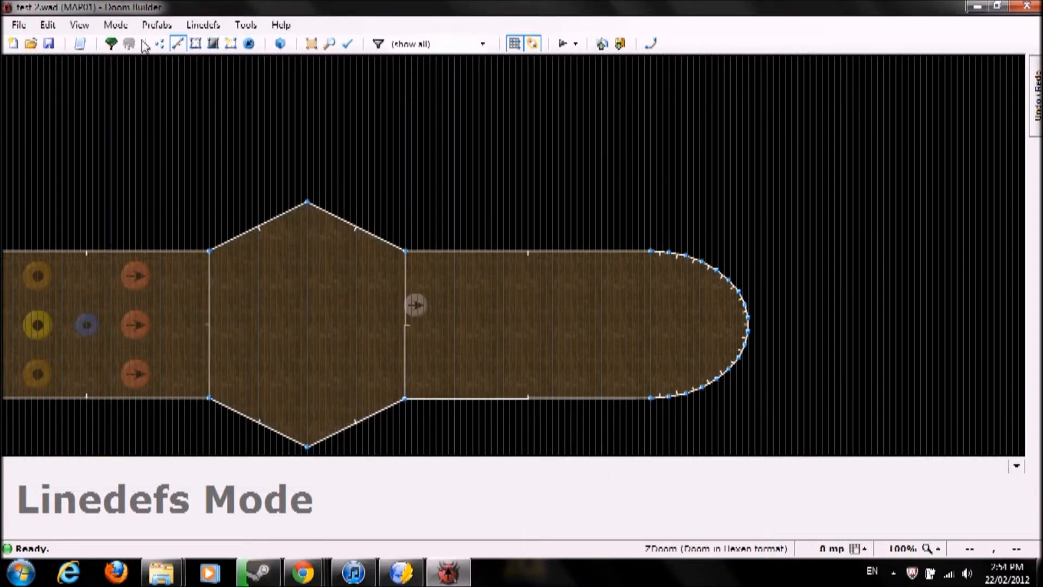
Review the view, prefab and linedef commands, then flip the upper linedef between the hexagonal room and the curved wall and flip it back
click(116, 25)
mouse_move(85, 28)
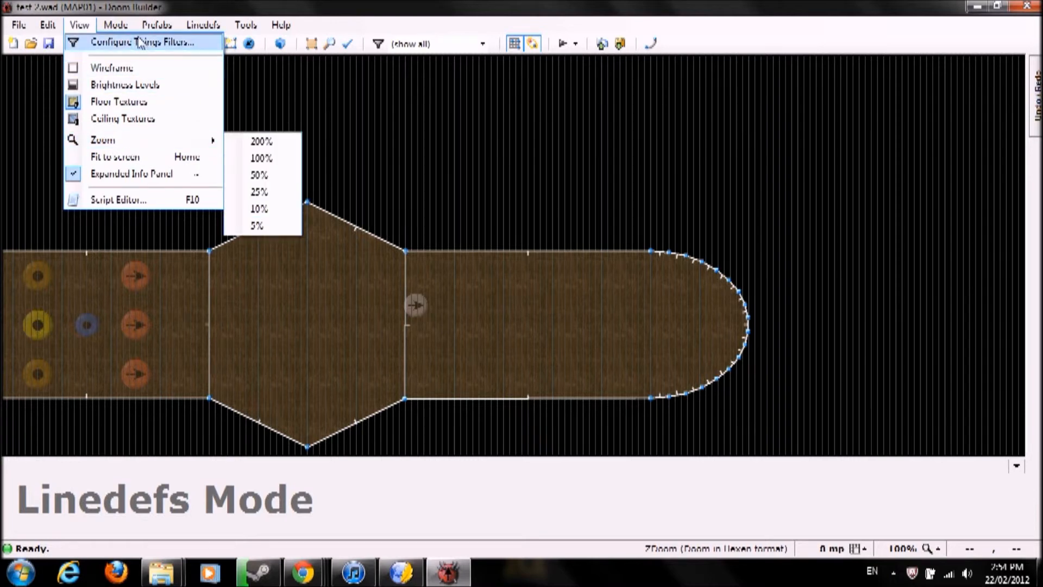
mouse_move(127, 33)
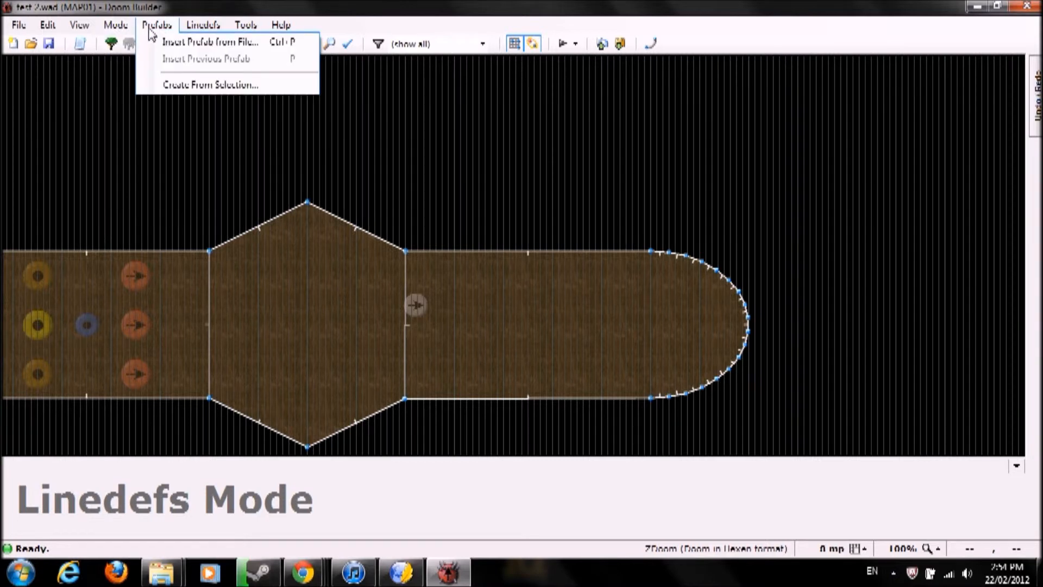
mouse_move(205, 25)
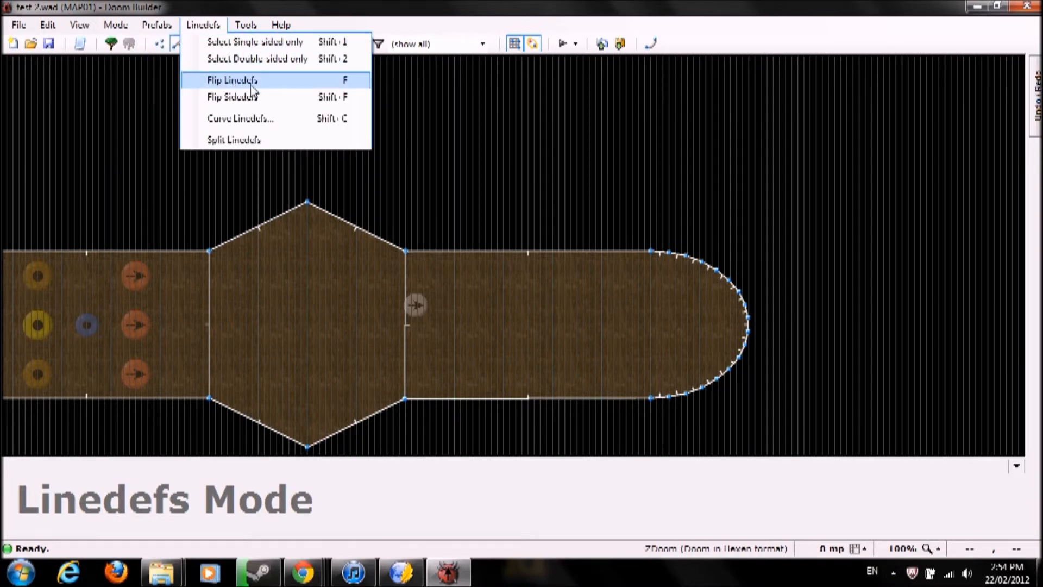
click(479, 136)
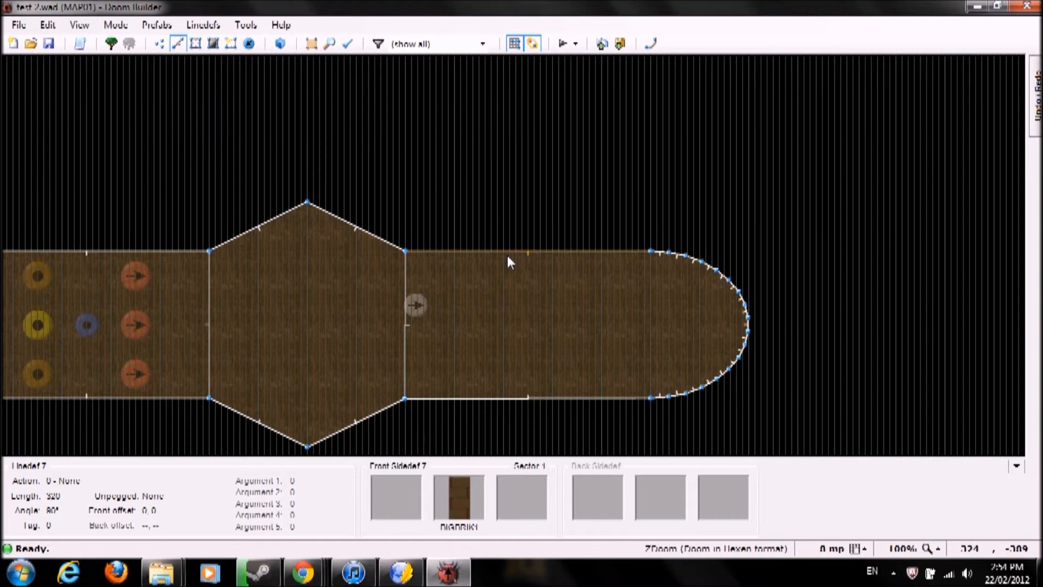
key(f)
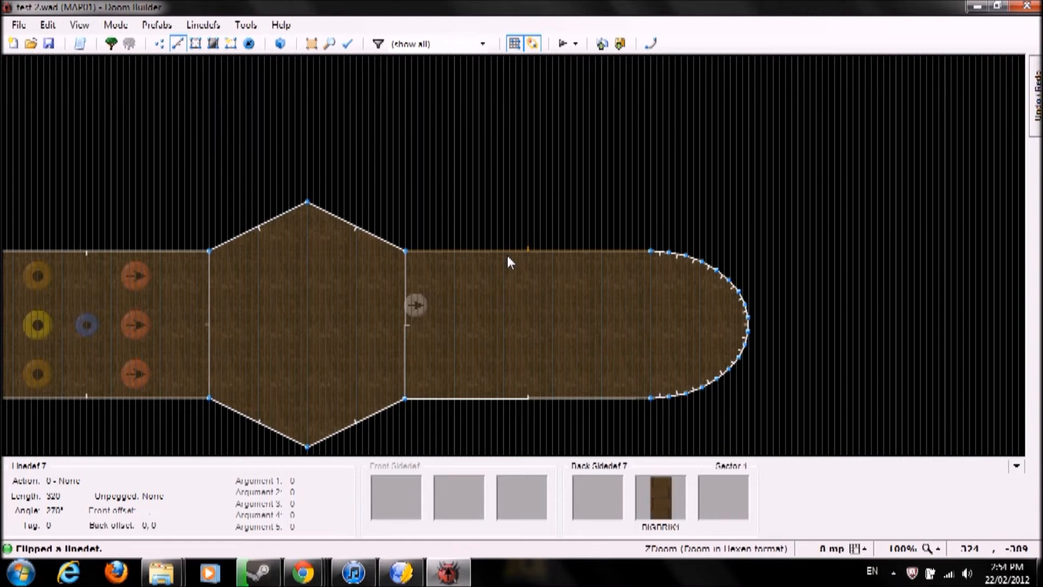
key(f)
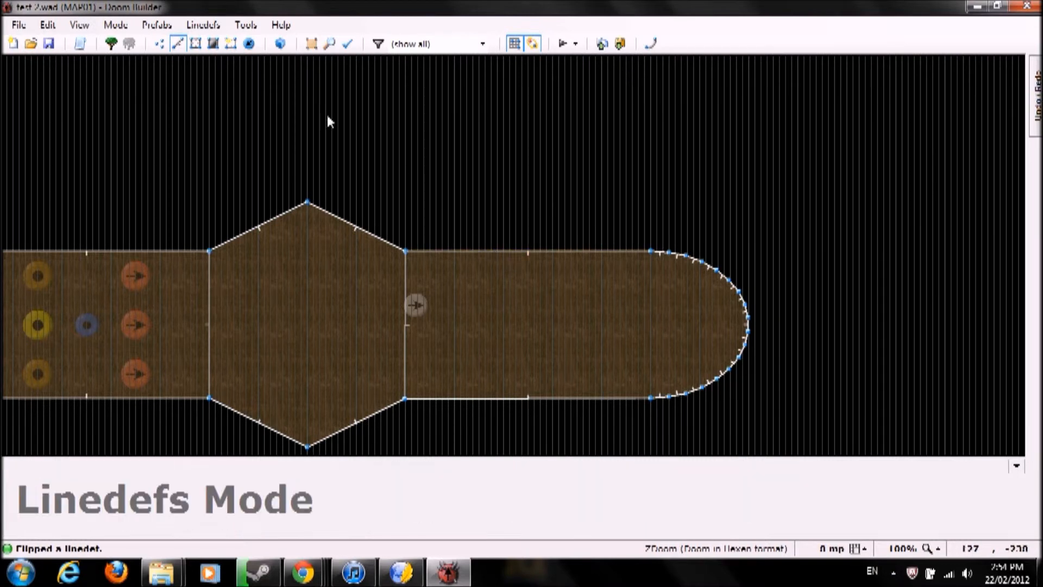
Review the prefab, linedef and tool commands, and check the Errors and Warnings list before closing it
click(115, 25)
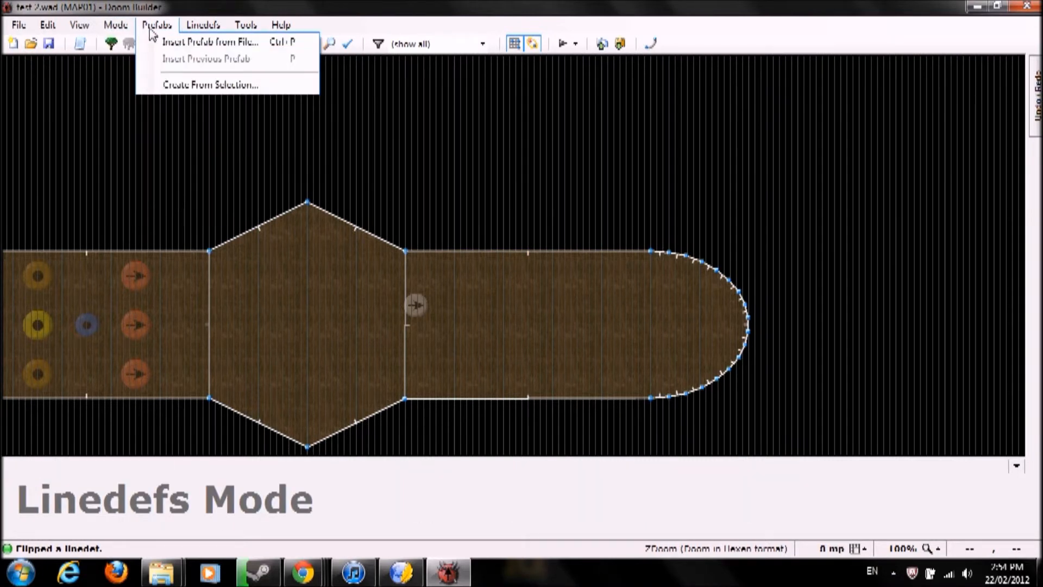
mouse_move(191, 32)
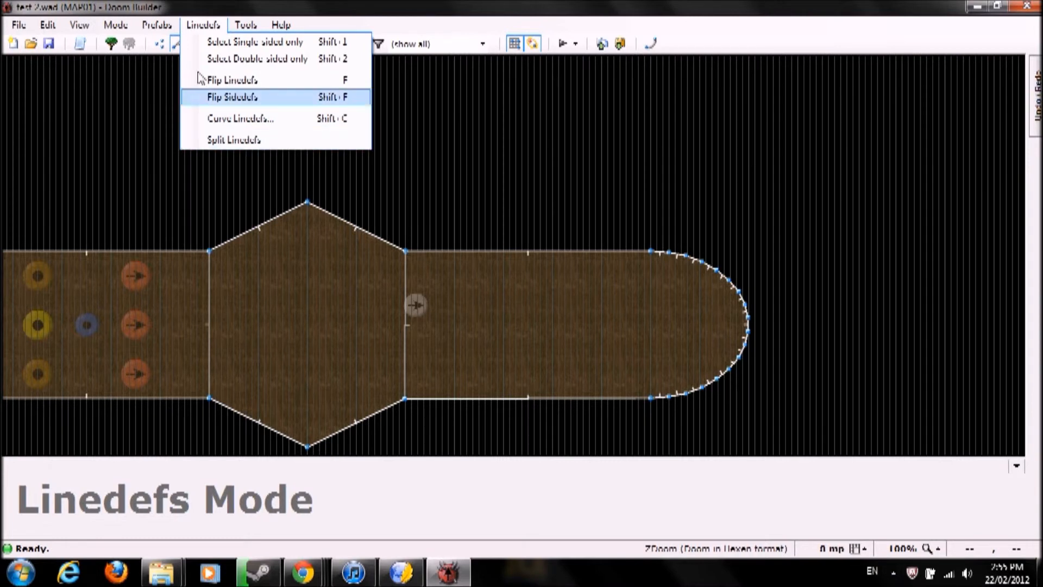
mouse_move(238, 32)
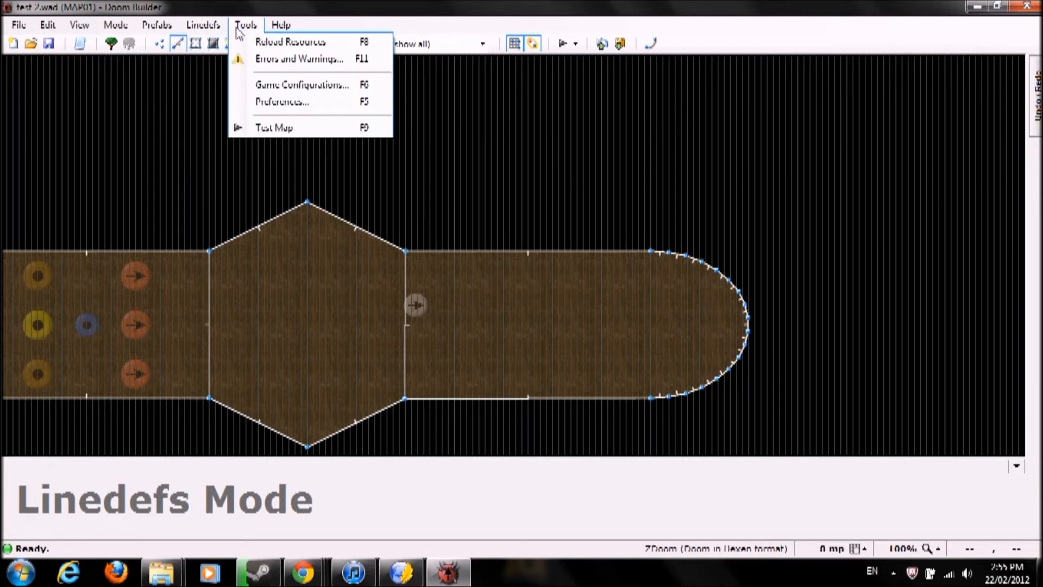
click(242, 58)
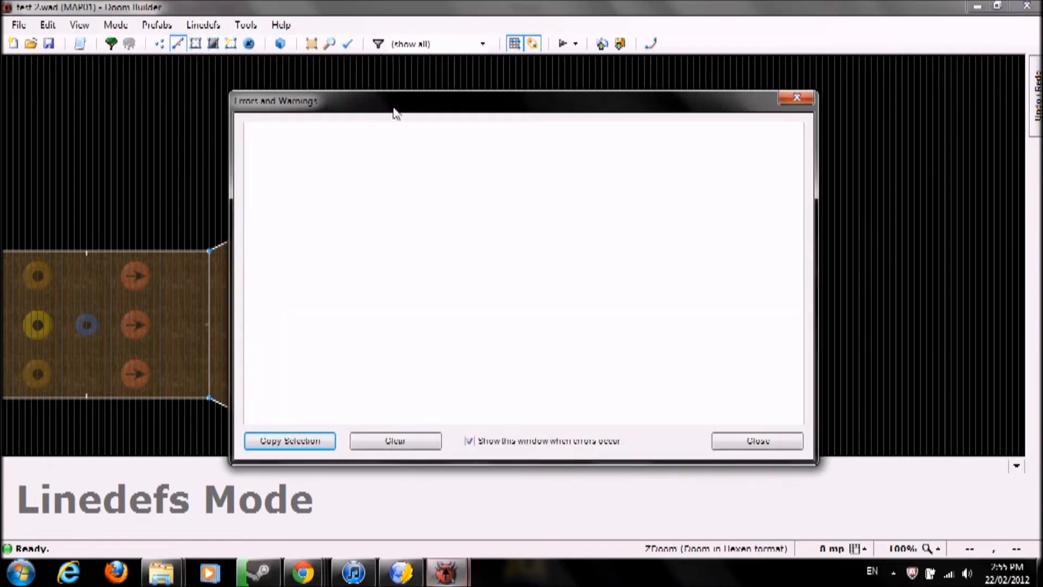
click(753, 444)
Open the Game Configurations for ZDoom (Doom in Hexen format) and examine the nodebuilder choices for saving the map
click(220, 25)
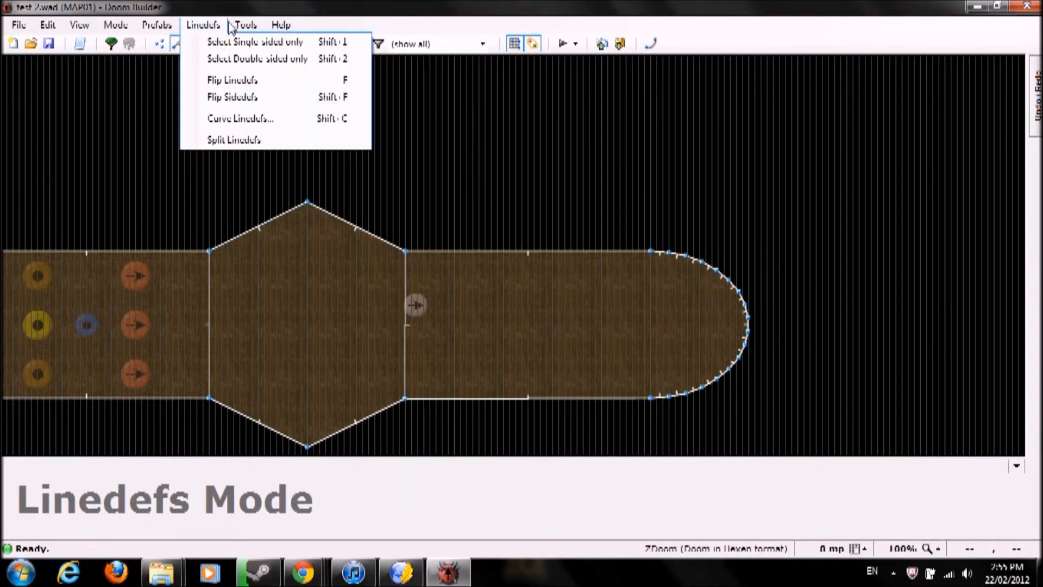
mouse_move(246, 25)
click(280, 86)
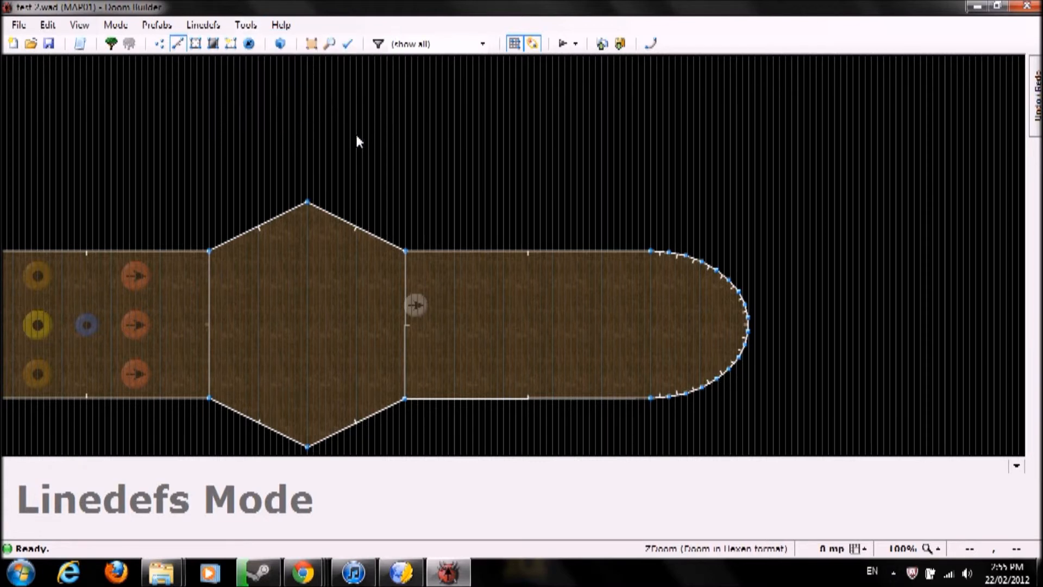
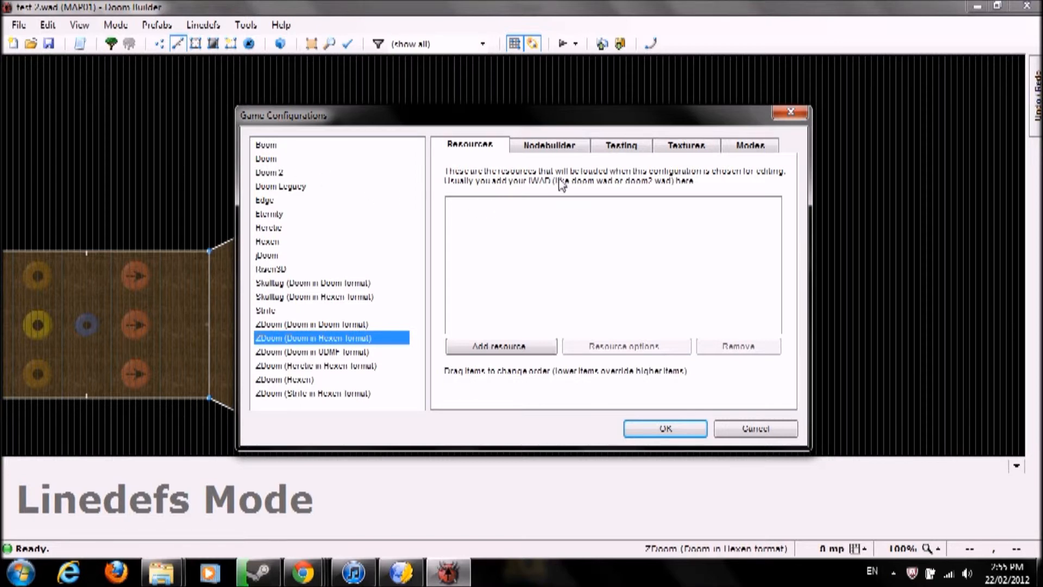
click(546, 154)
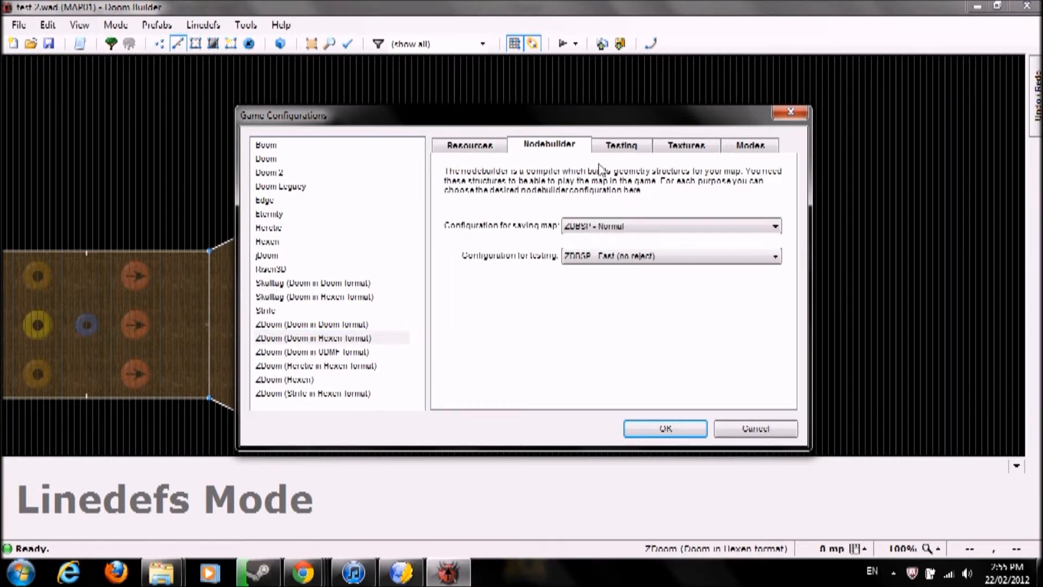
click(617, 229)
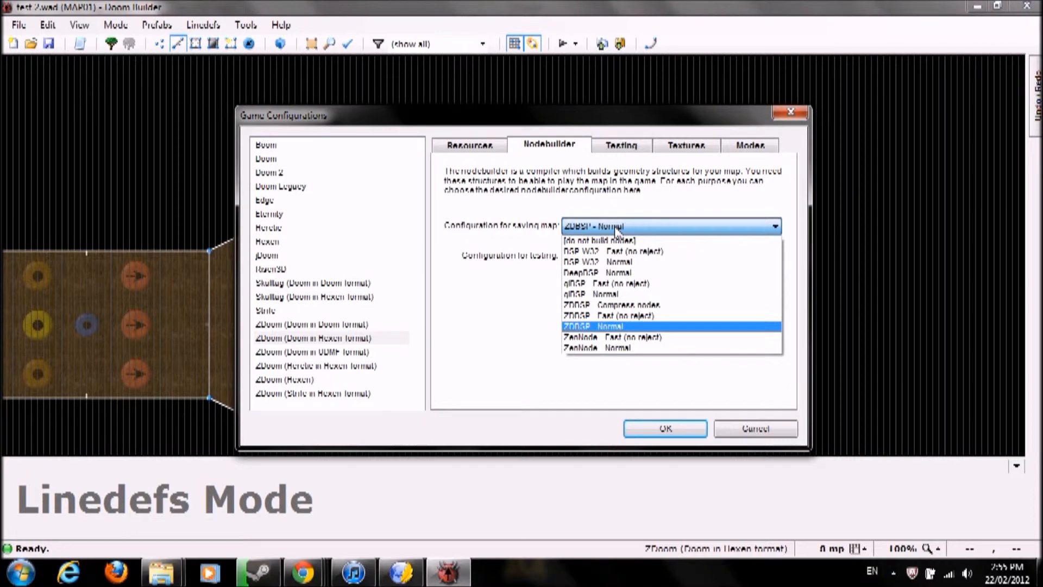
click(617, 228)
Choose zdoom from the zdoom-2.5.0 folder as the application for testing the map
click(604, 145)
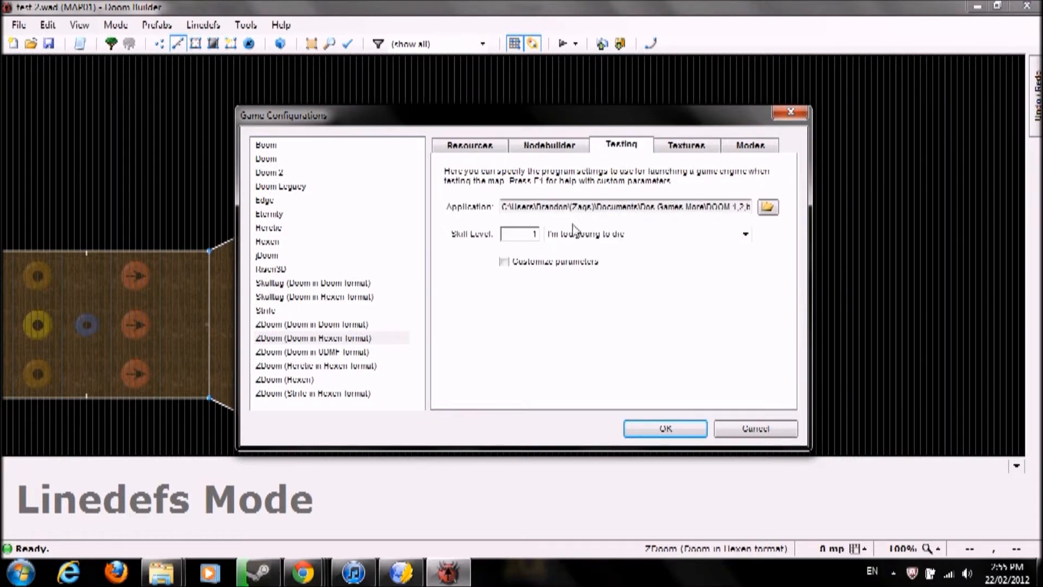
click(768, 207)
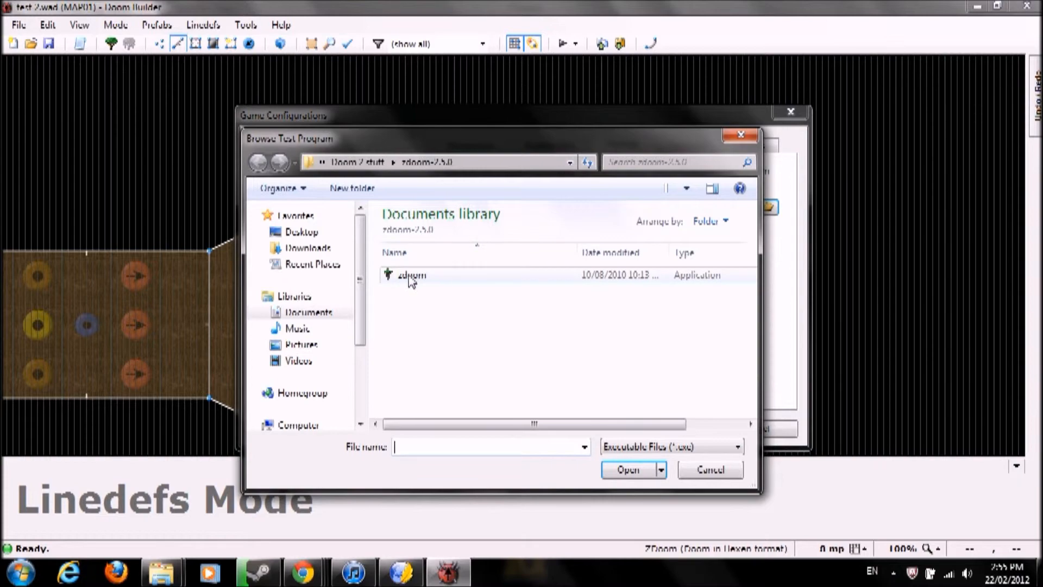
double_click(412, 279)
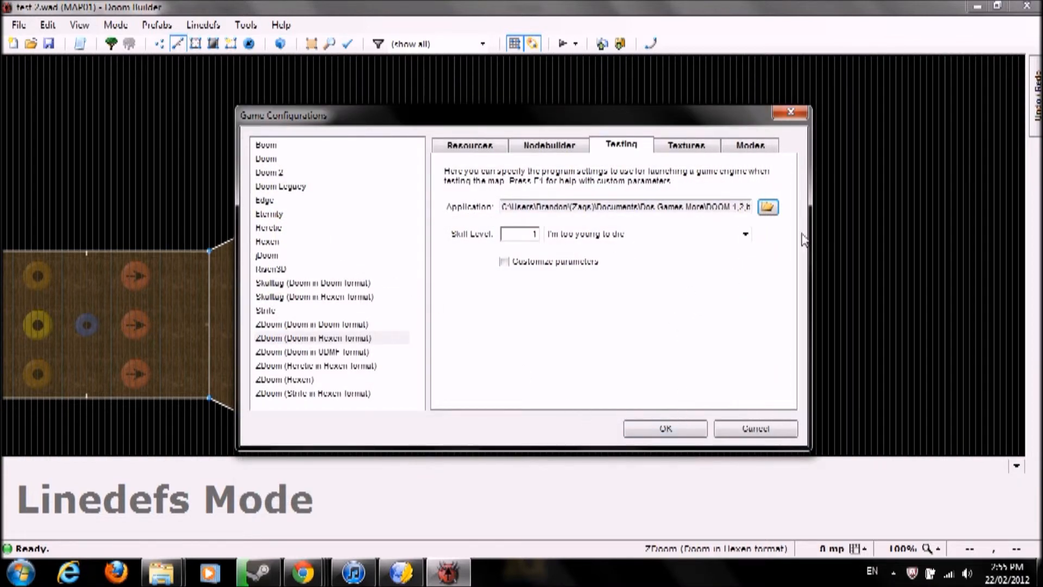
Examine the texture sets, editing modes and start mode choices, recheck the testing settings, and accept the game configuration
click(684, 154)
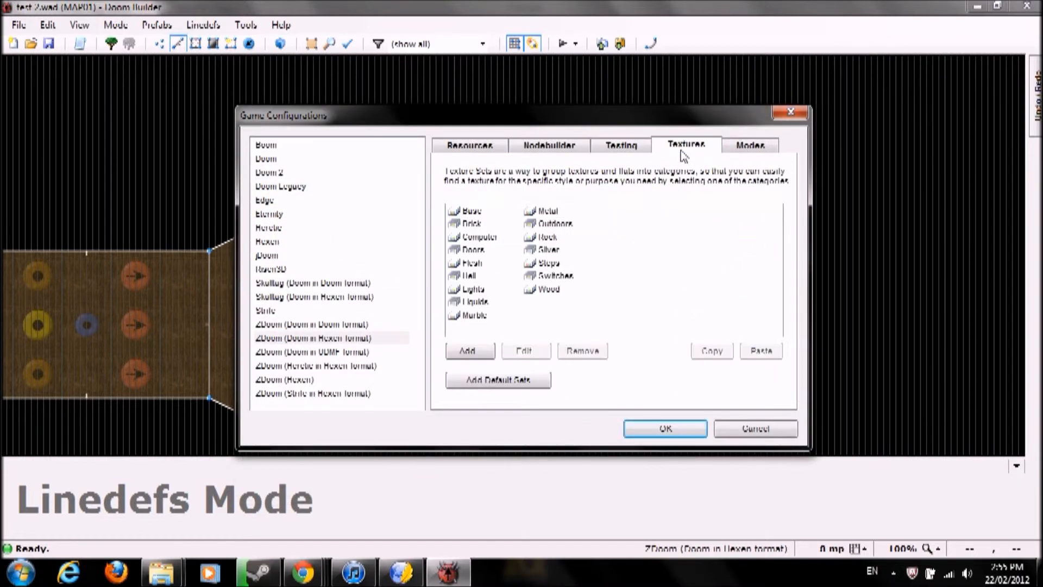
click(745, 148)
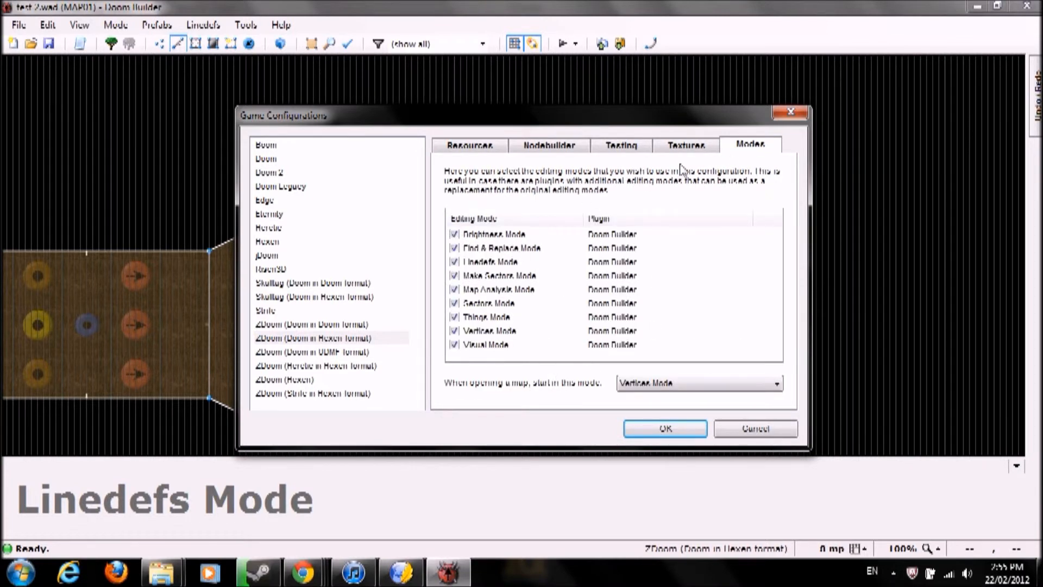
click(660, 383)
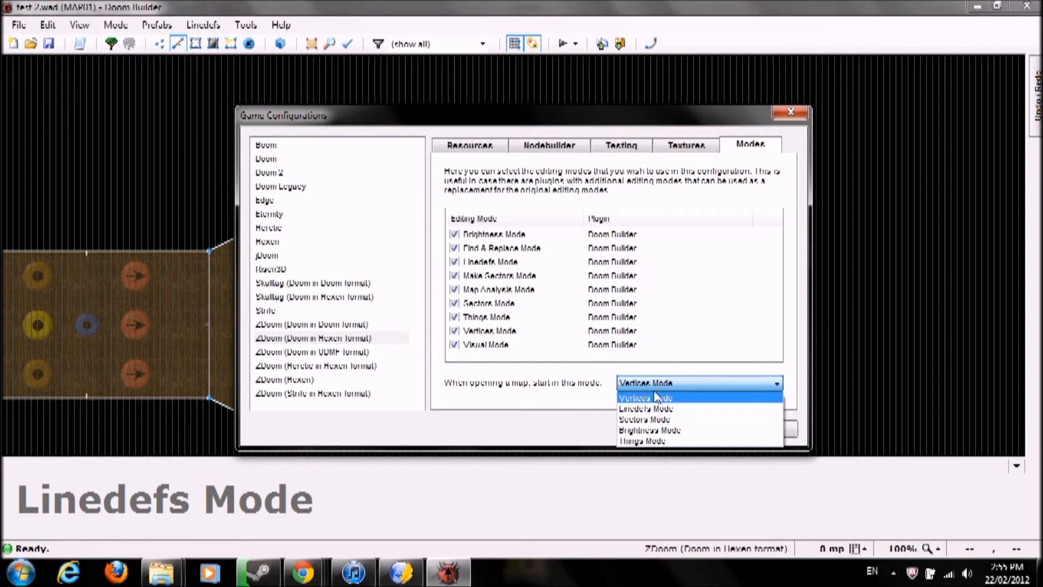
click(650, 383)
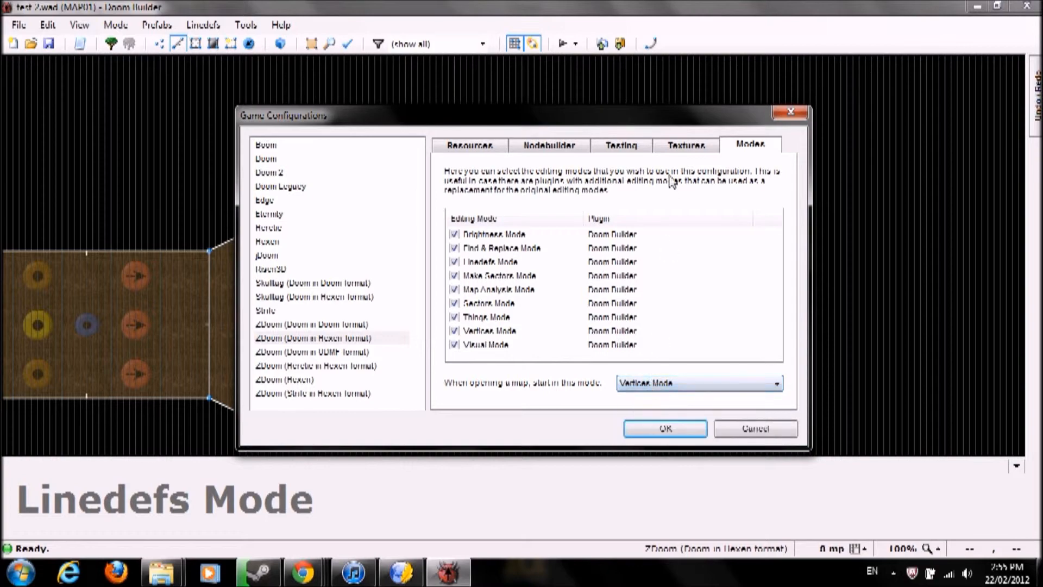
click(646, 152)
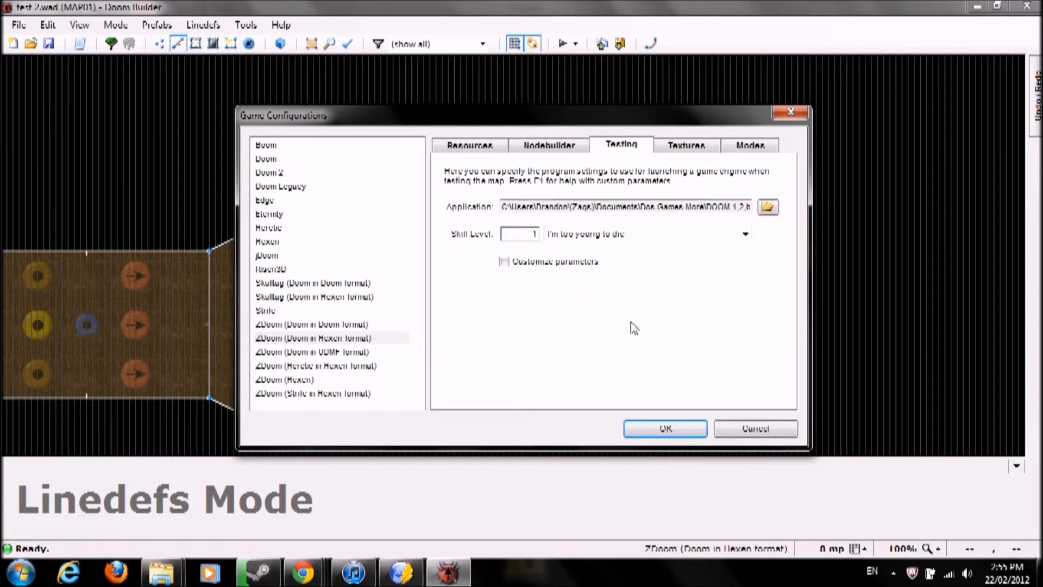
click(652, 432)
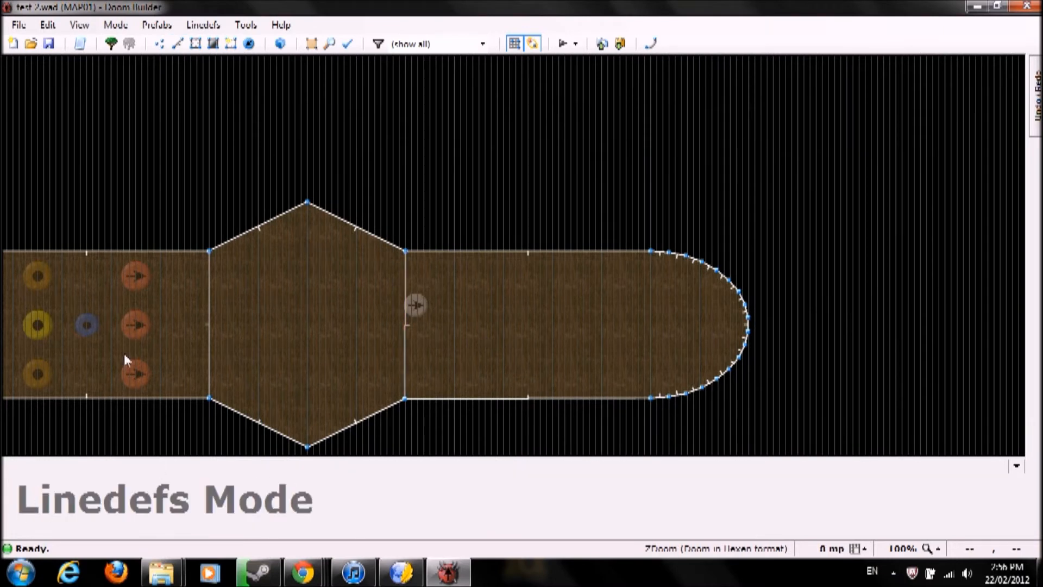
Examine the interface, controls, appearance, pasting and editing settings in the Preferences, then accept them
click(253, 26)
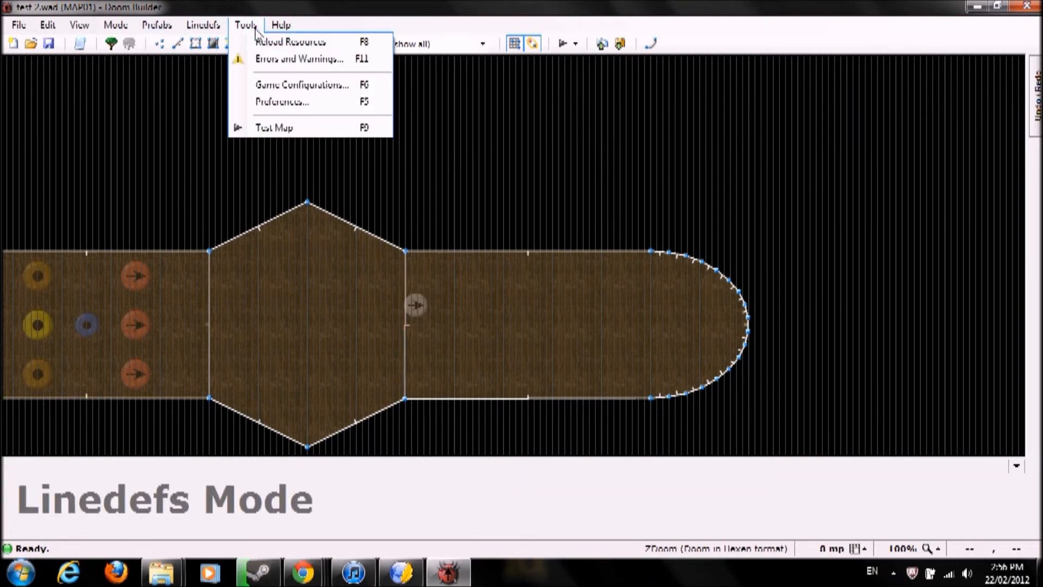
click(282, 102)
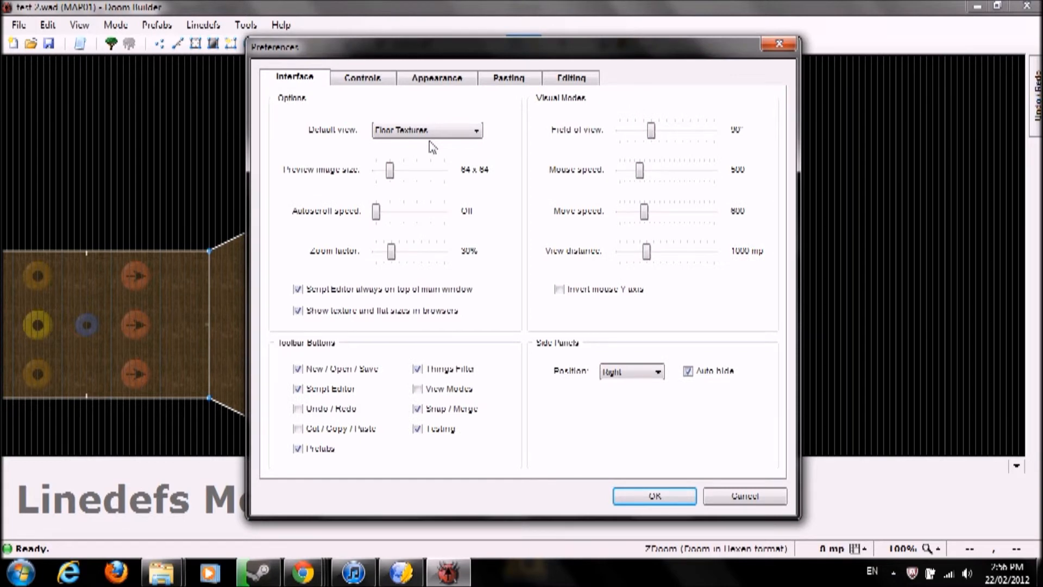
click(364, 79)
click(415, 80)
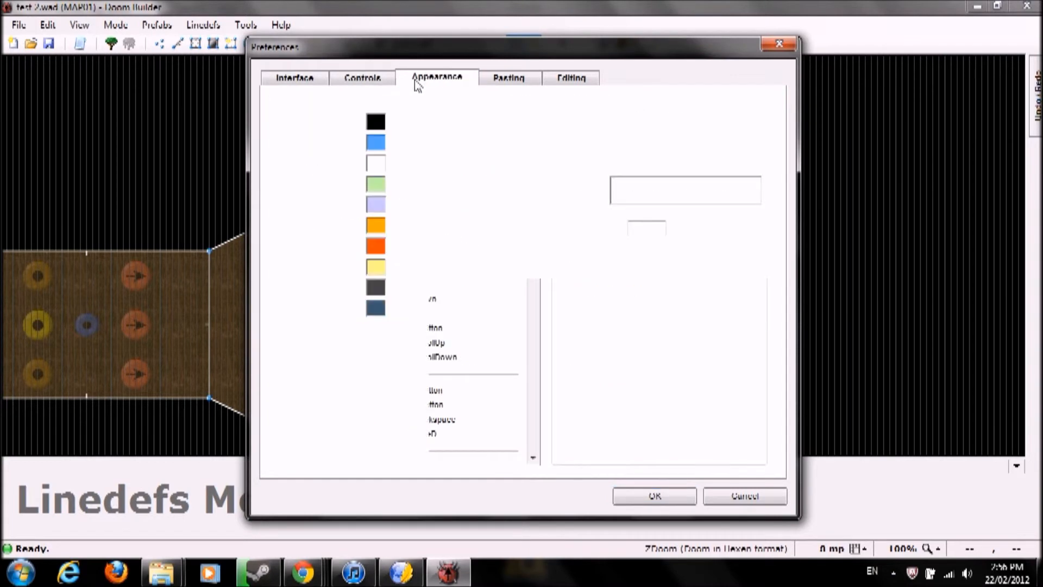
click(521, 84)
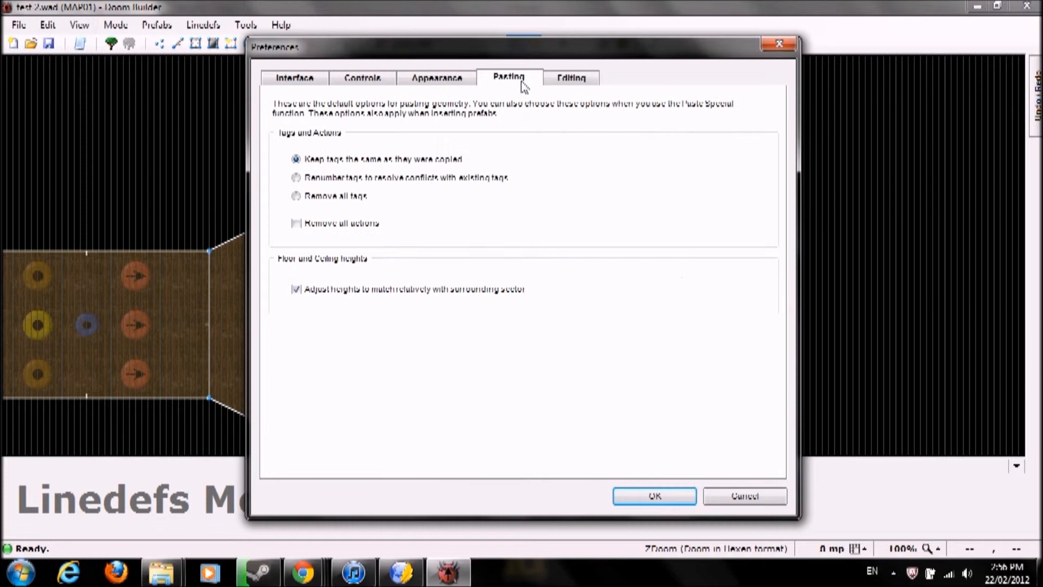
click(568, 84)
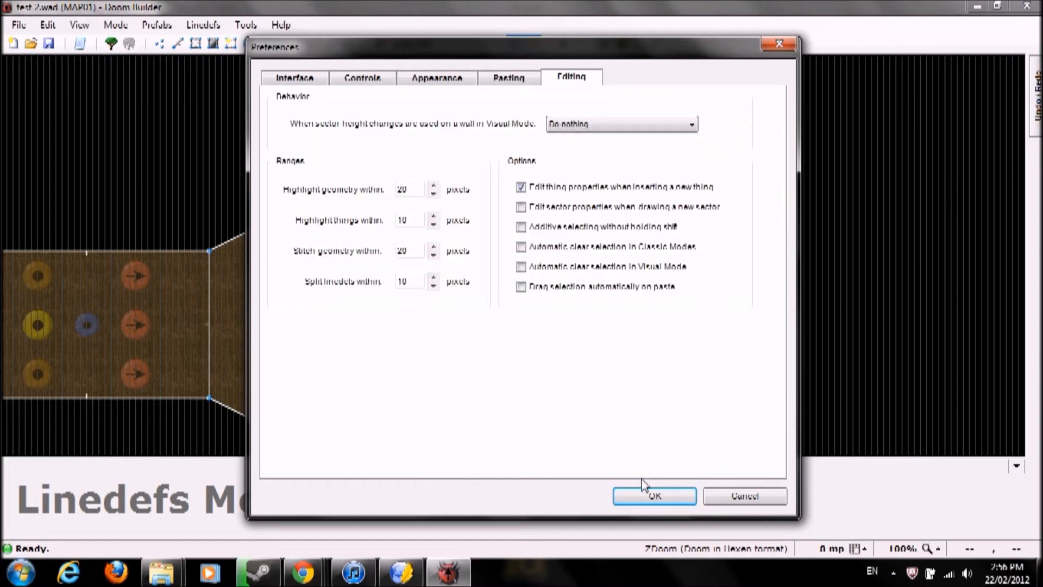
click(652, 493)
click(259, 26)
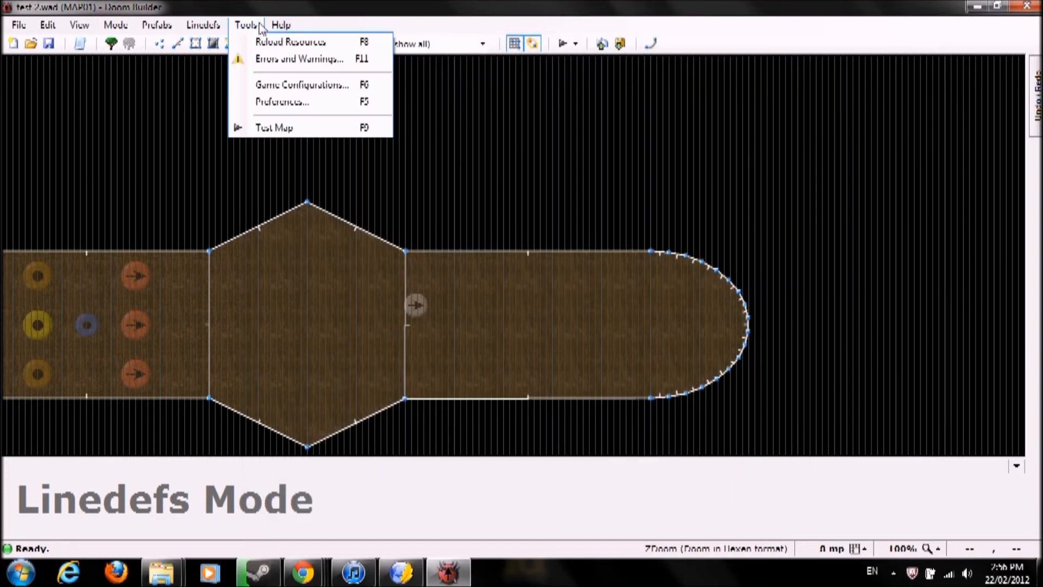
click(281, 24)
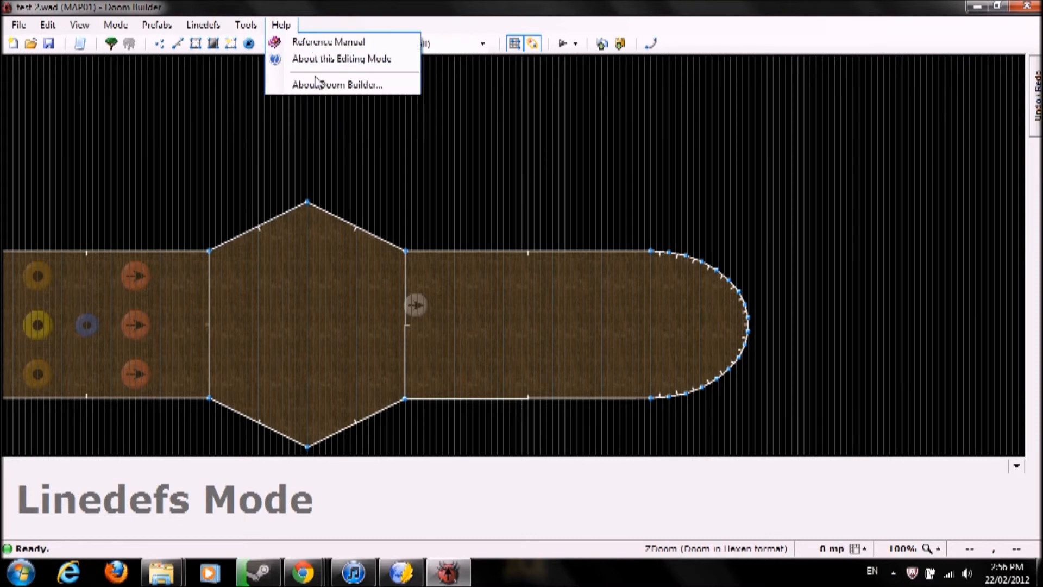
click(19, 24)
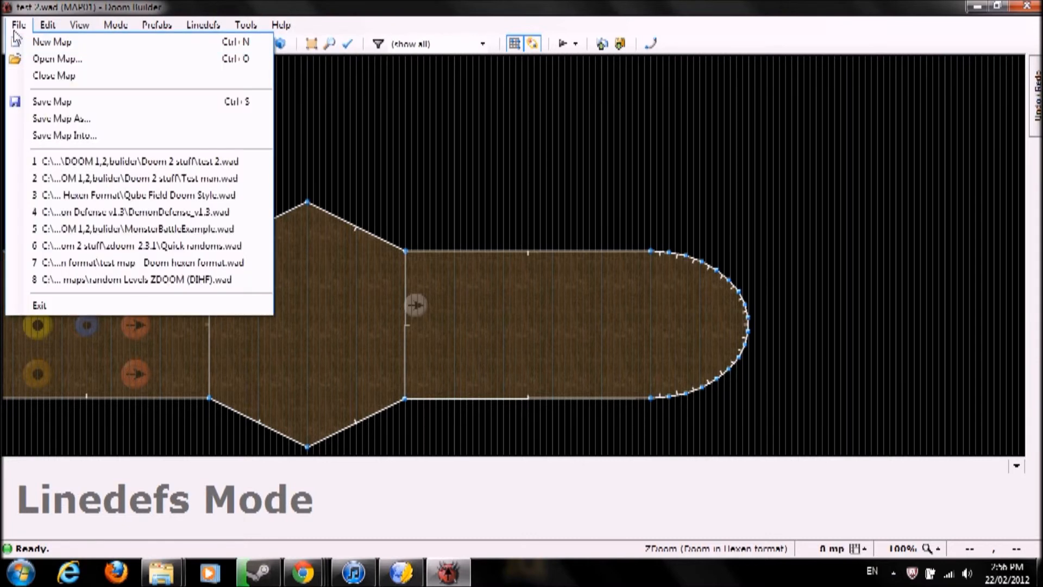
click(601, 141)
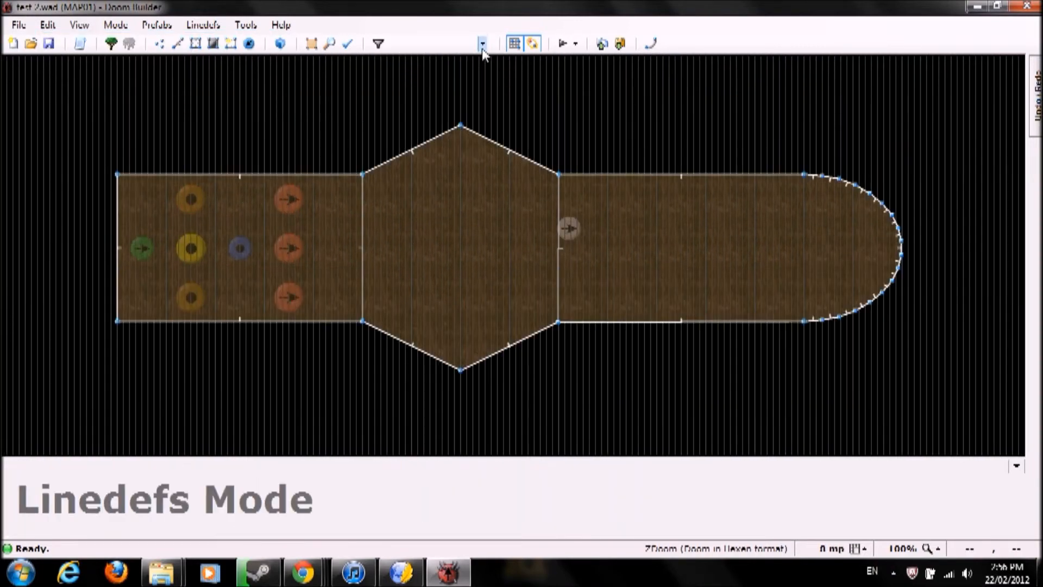
Filter the map's things by Easy skill and switch to Things Mode to see which remain active
click(482, 44)
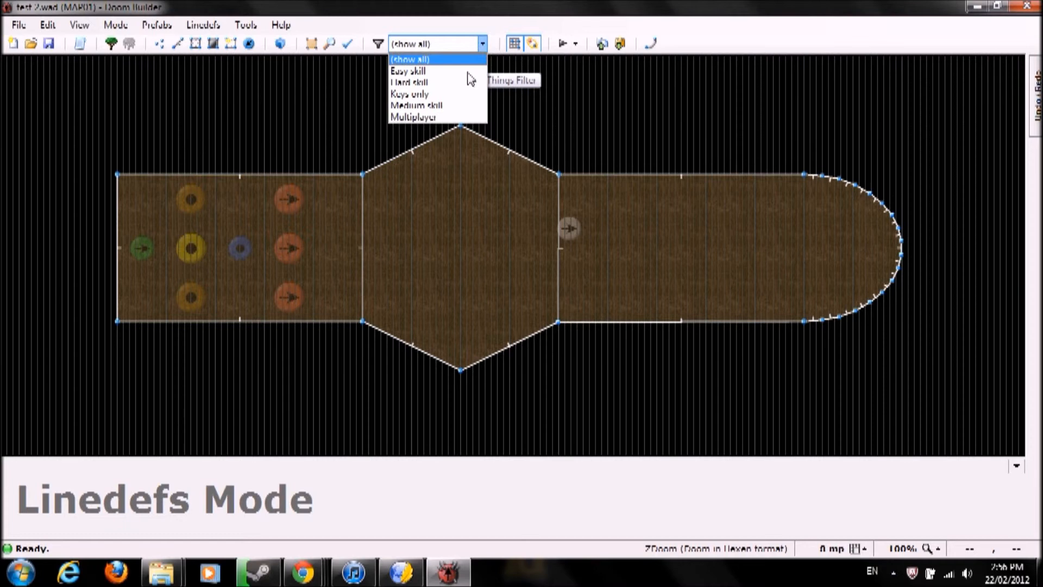
click(454, 72)
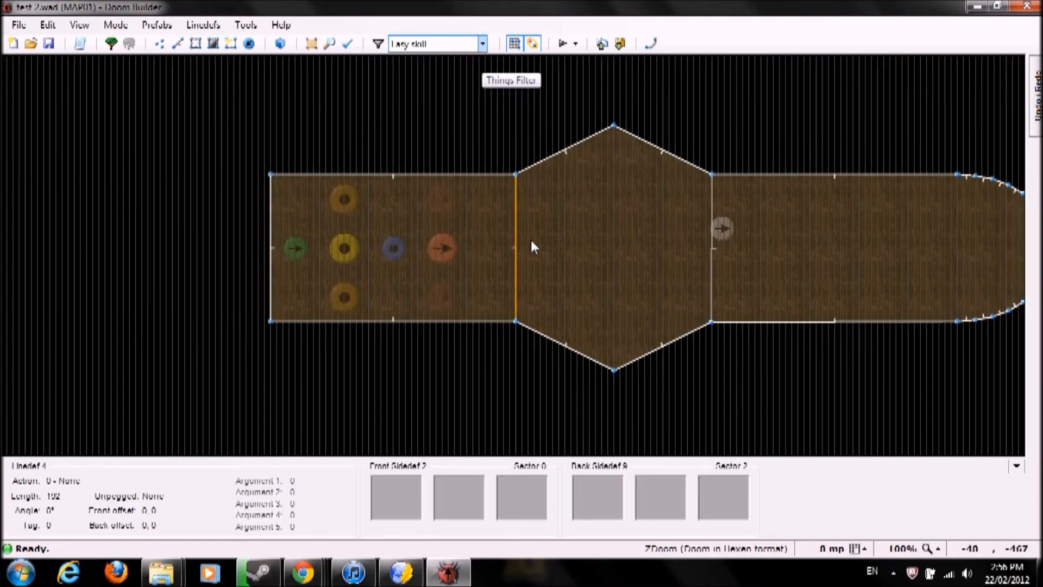
key(t)
click(366, 244)
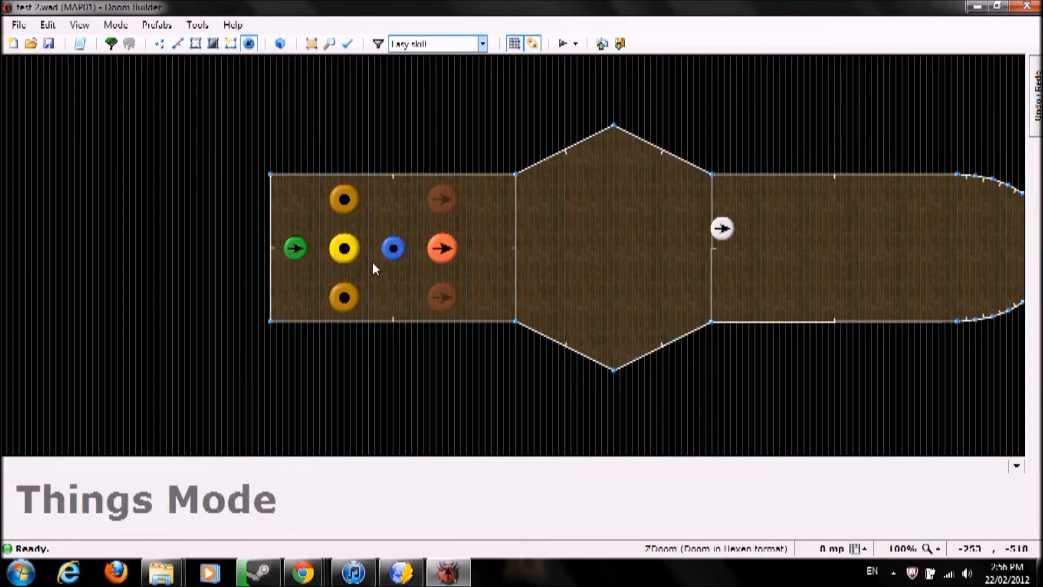
Preview the Hard skill things, then restore the things filter to show all and check the filter configuration
click(482, 44)
click(468, 93)
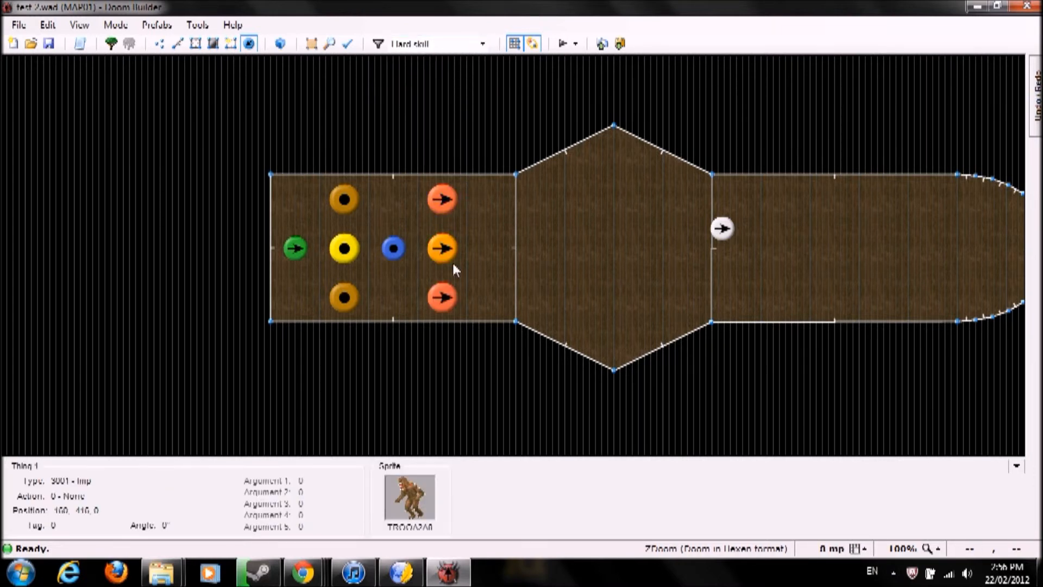
click(481, 45)
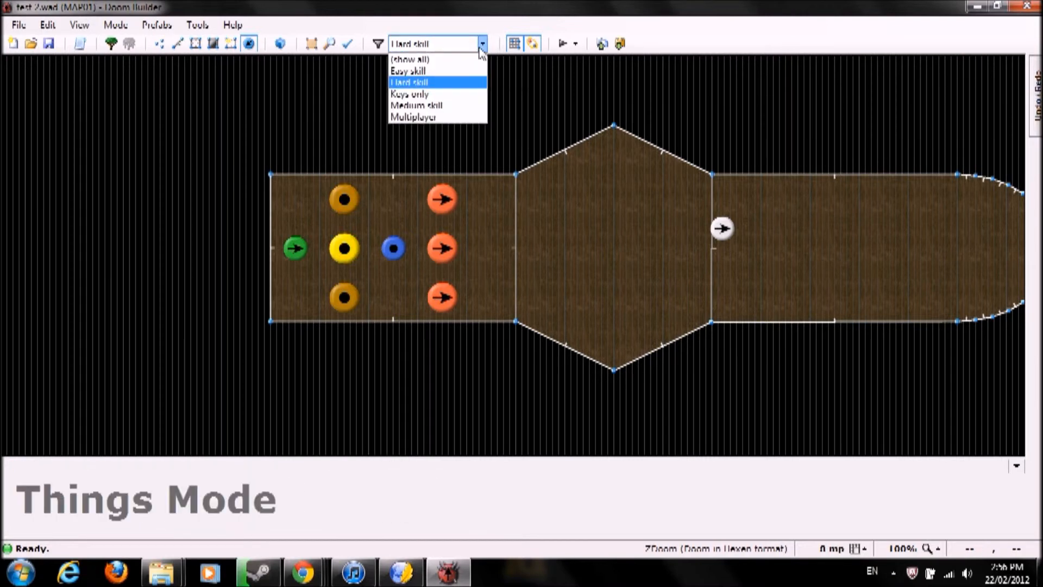
click(435, 62)
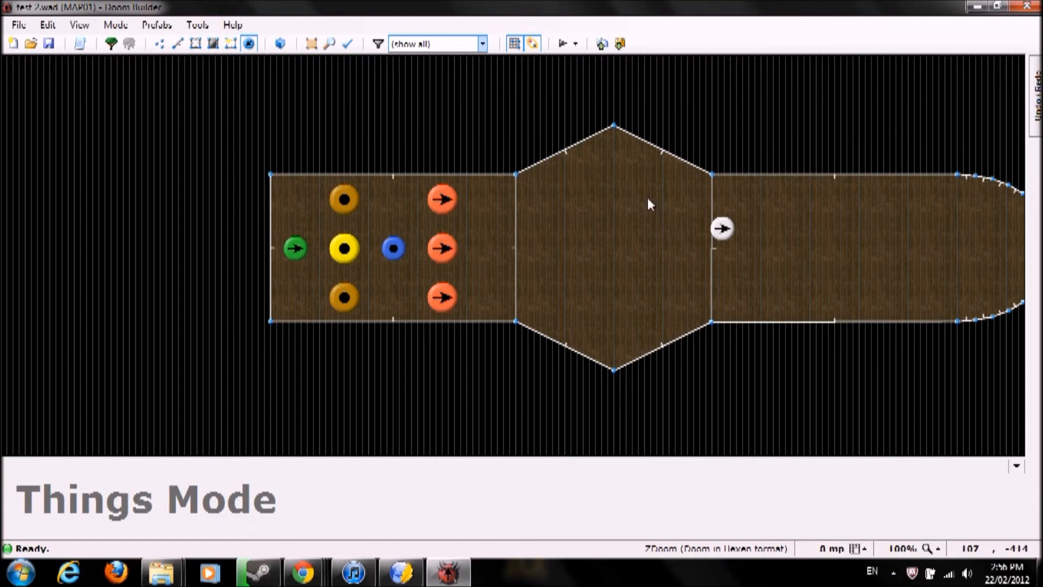
click(379, 44)
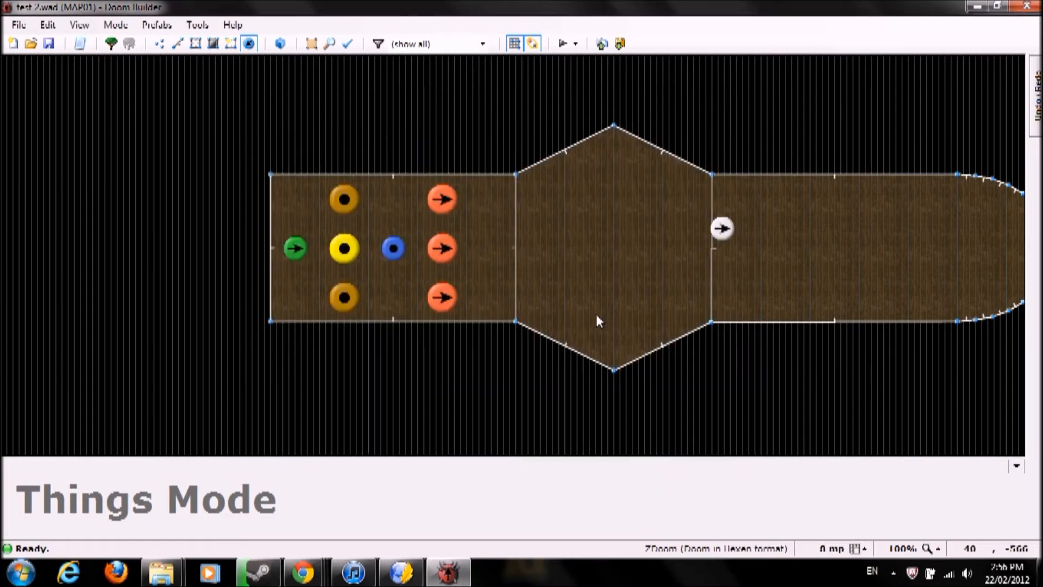
Enter Visual Mode and fly through the connected rooms in 3D with the things hidden
key(w)
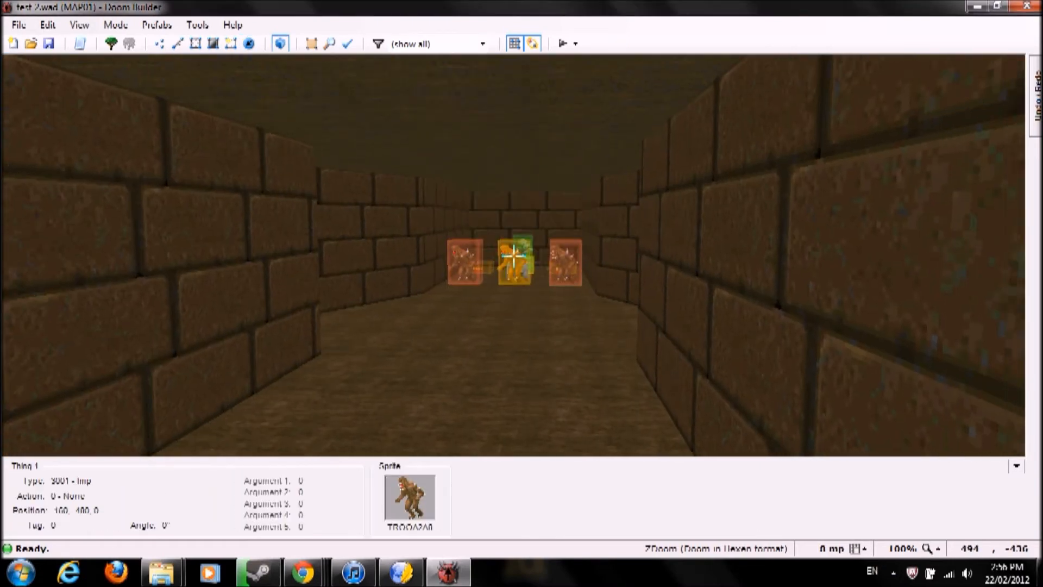
key(e)
key(f)
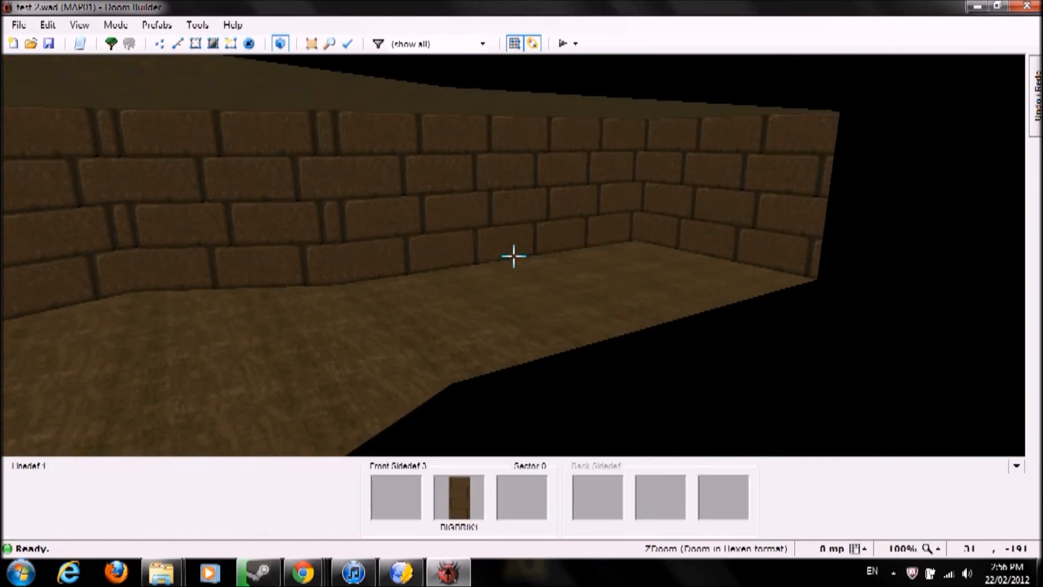
key(e)
key(f)
key(d)
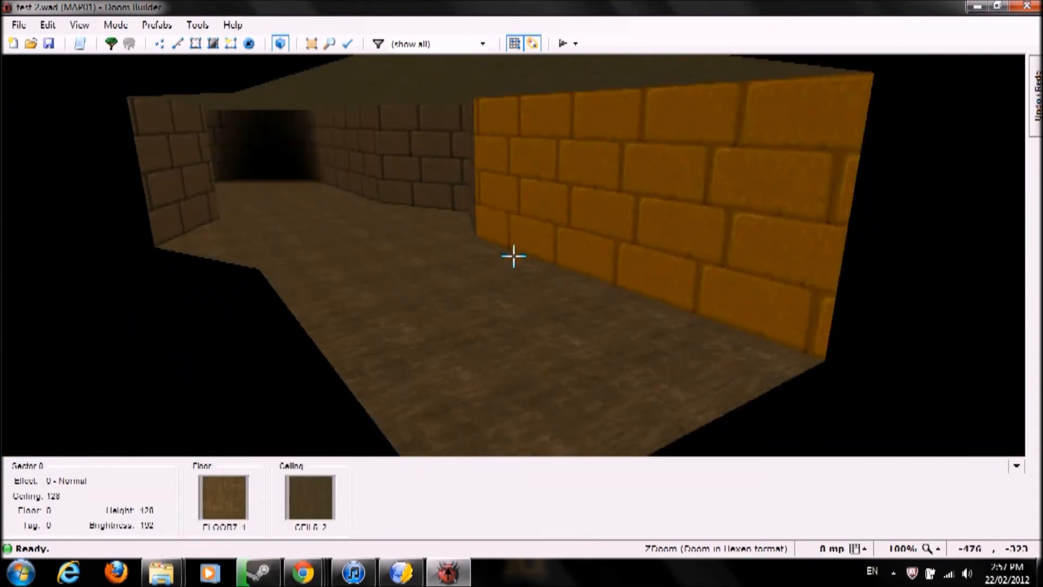
key(e)
key(f)
key(e)
key(e)
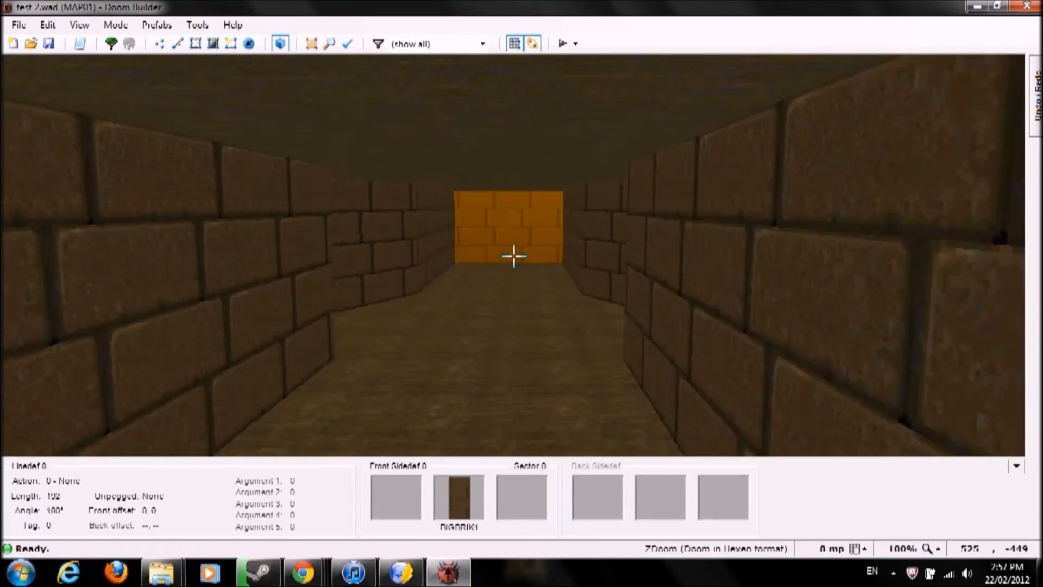
key(e)
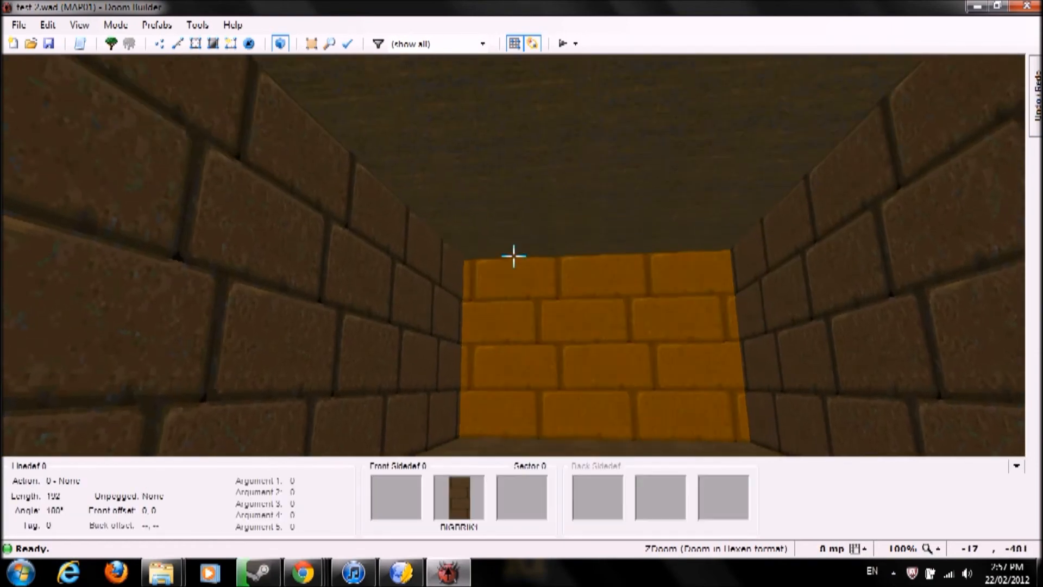
Cycle the 3D thing display through sprites only, hidden and boxed sprites while viewing the imps
key(d)
key(e)
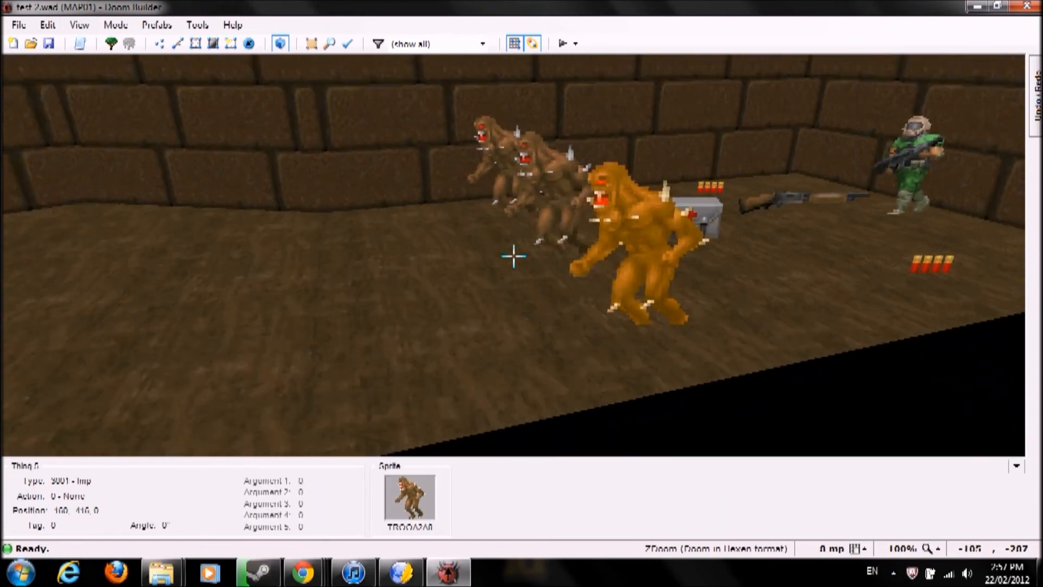
key(d)
key(f)
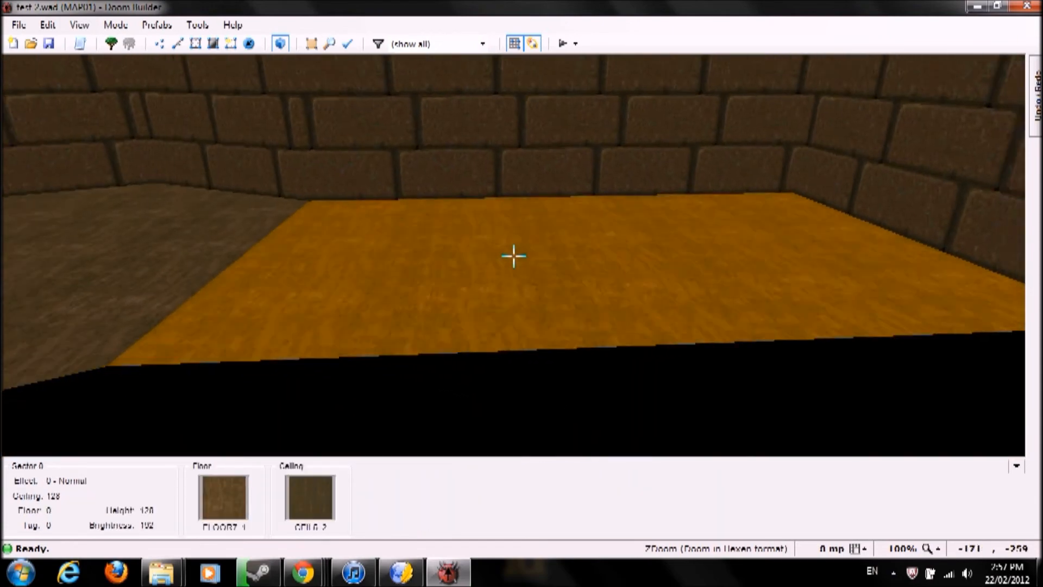
key(s)
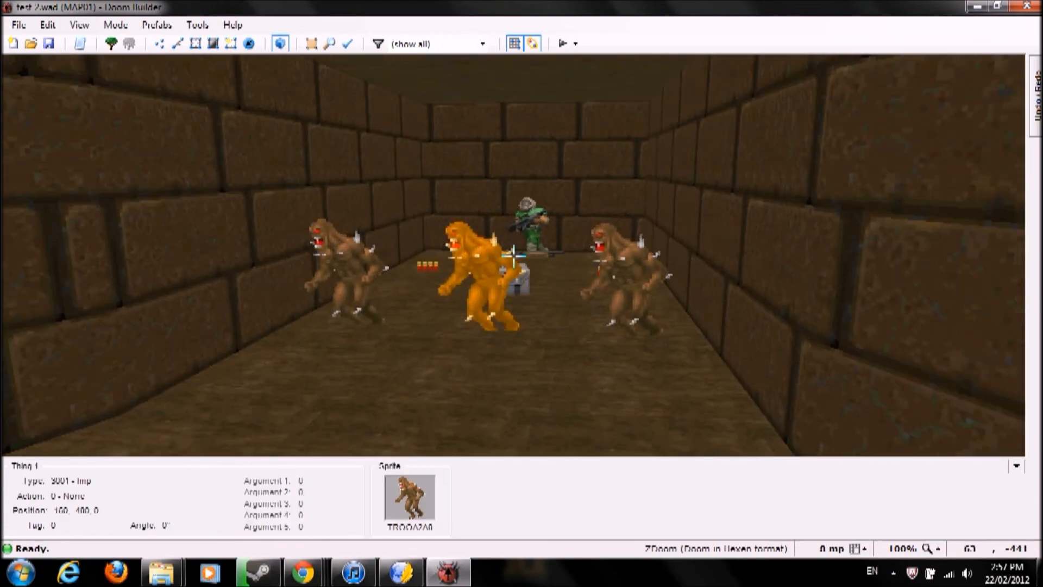
key(e)
key(t)
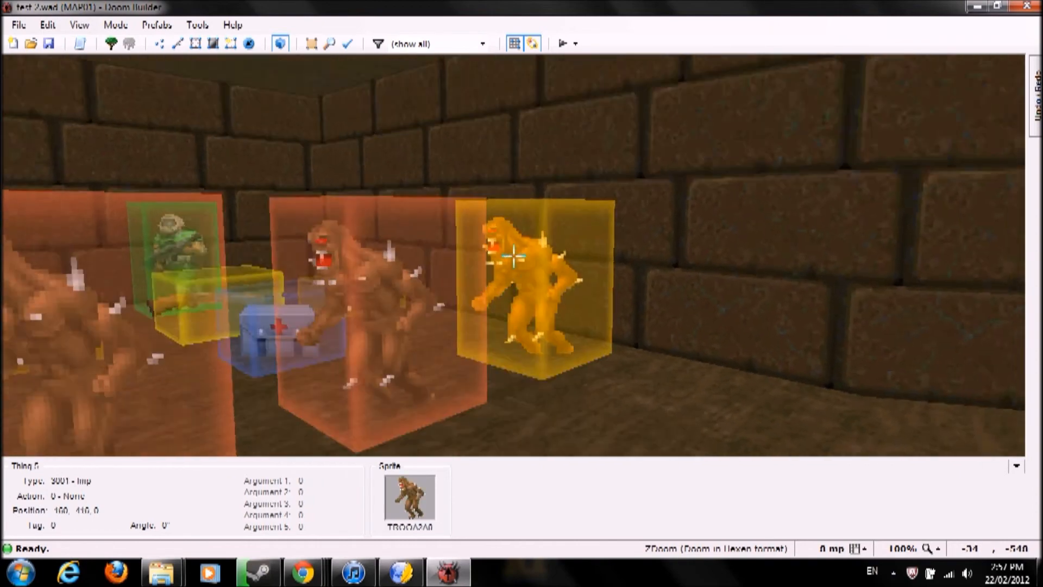
Fly around the start room to view the boxed things from outside, then return to the 2D map
key(s)
key(d)
key(s)
key(e)
key(d)
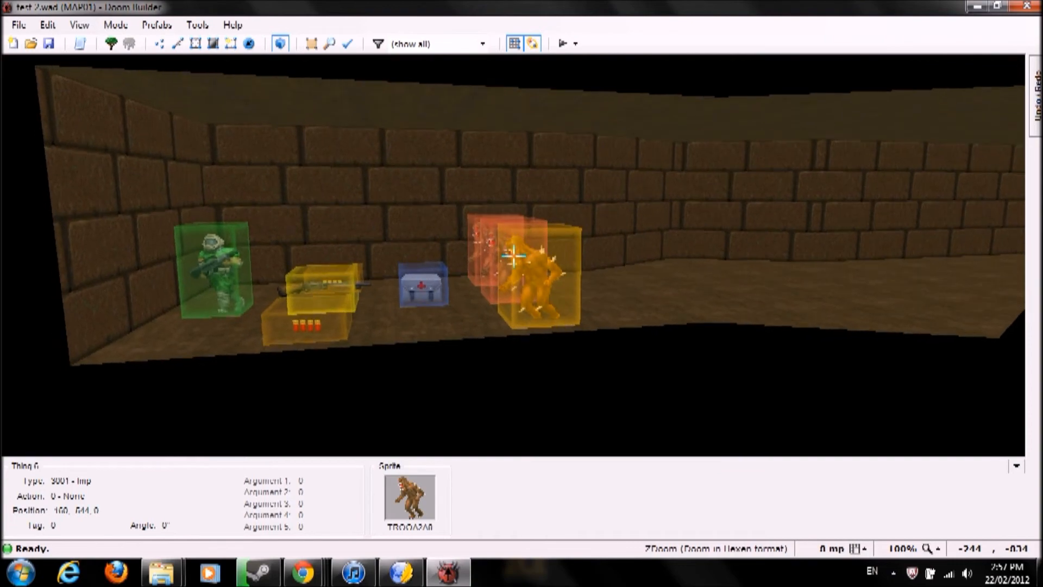
key(w)
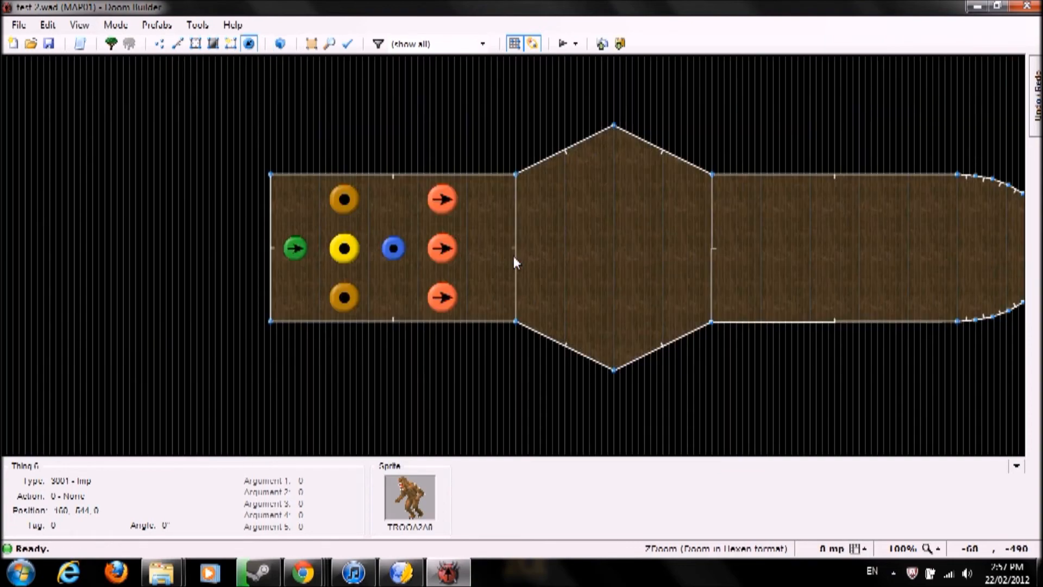
Compare the skill, angle and height settings of the lower and middle imps without changing them
right_click(442, 297)
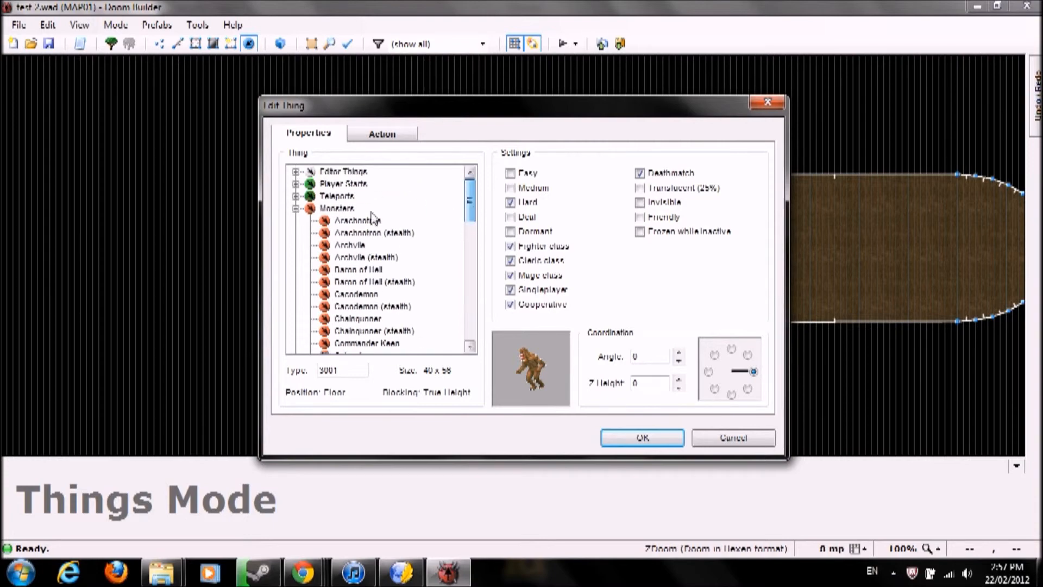
click(732, 438)
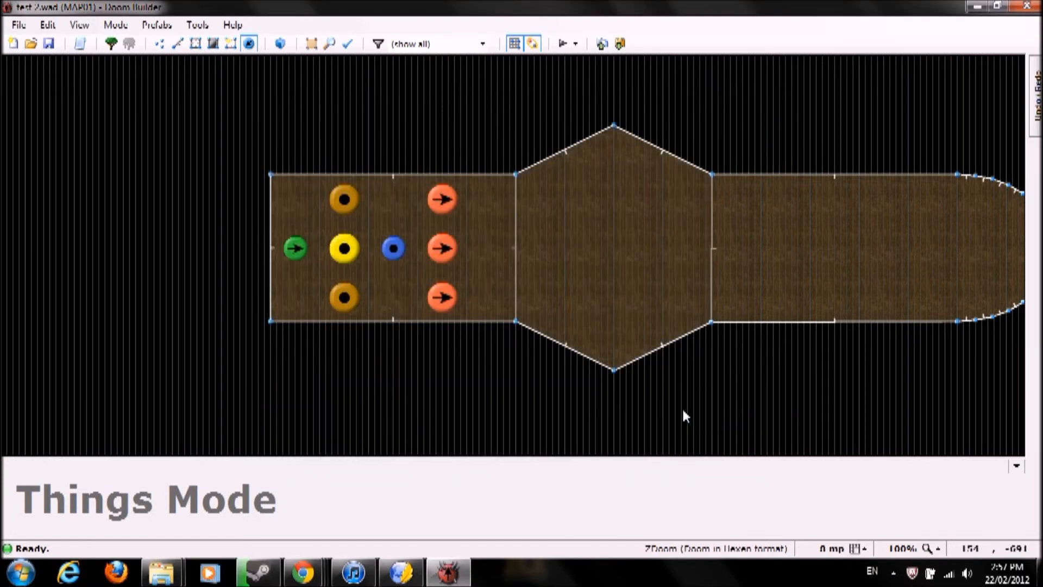
right_click(446, 252)
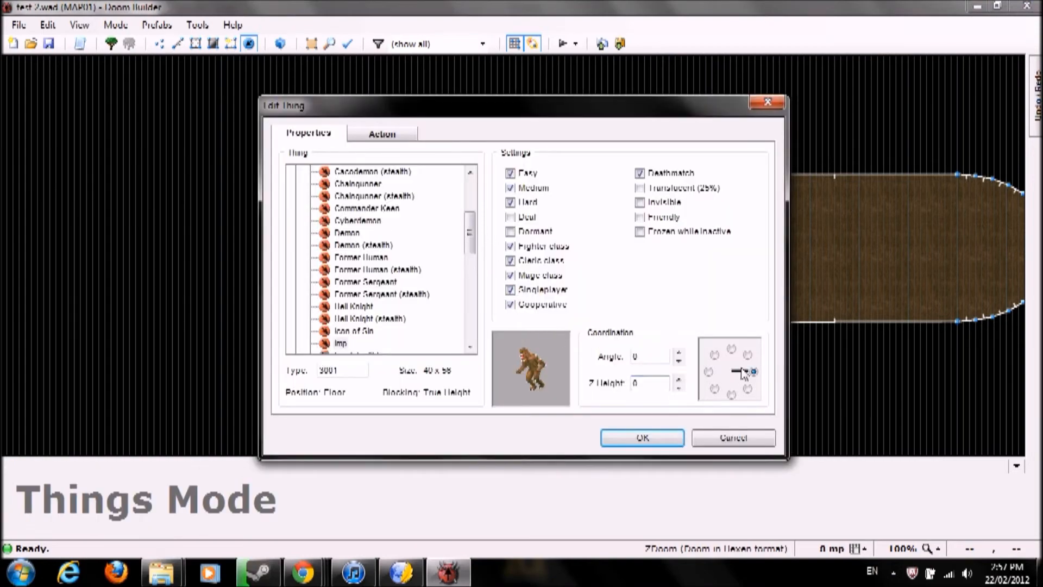
click(632, 443)
Return to Visual Mode and fly past the imps along the corridor to view the rooms
key(q)
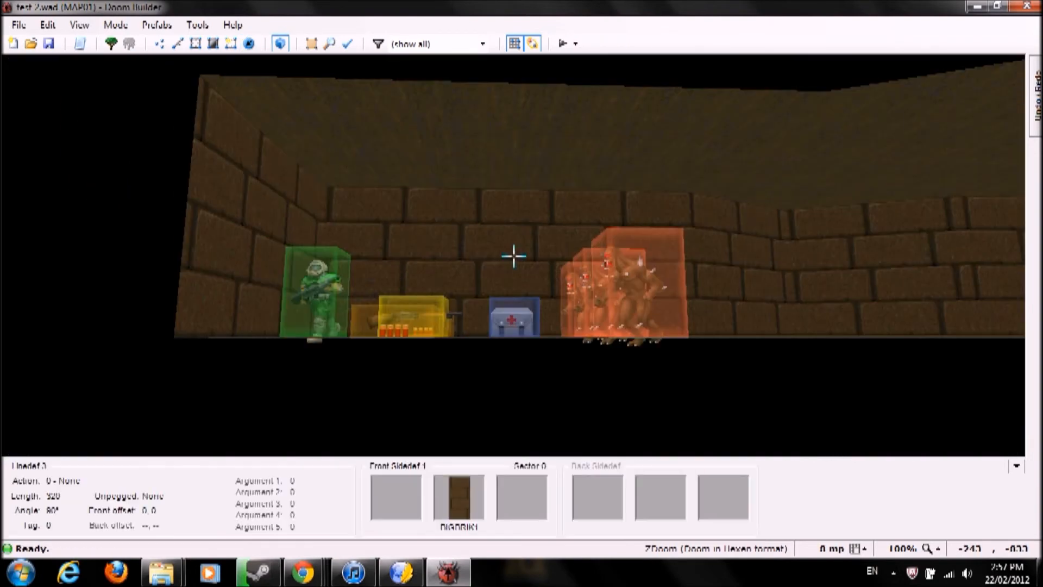
key(e)
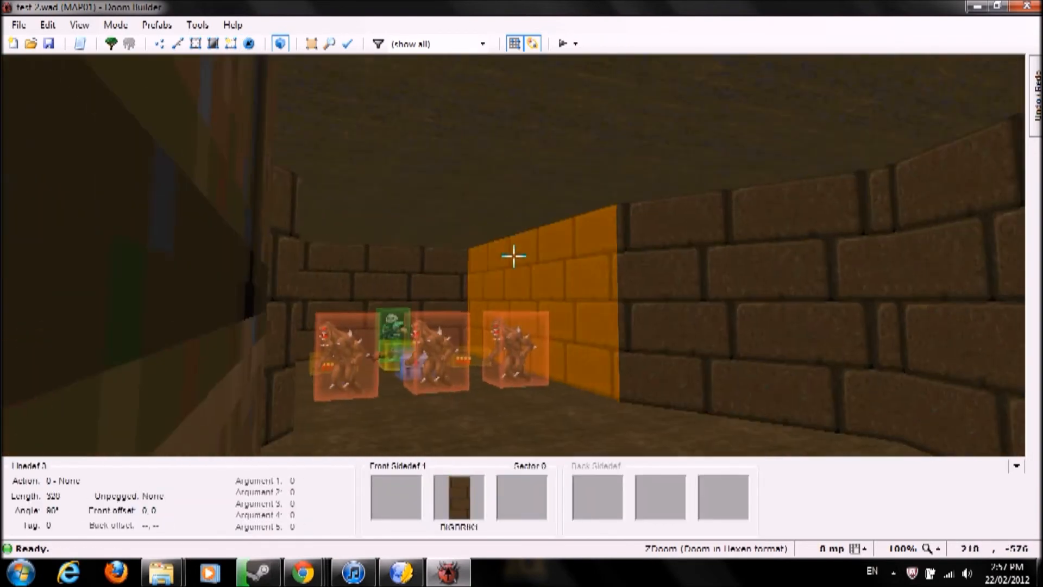
key(f)
key(d)
key(s)
key(d)
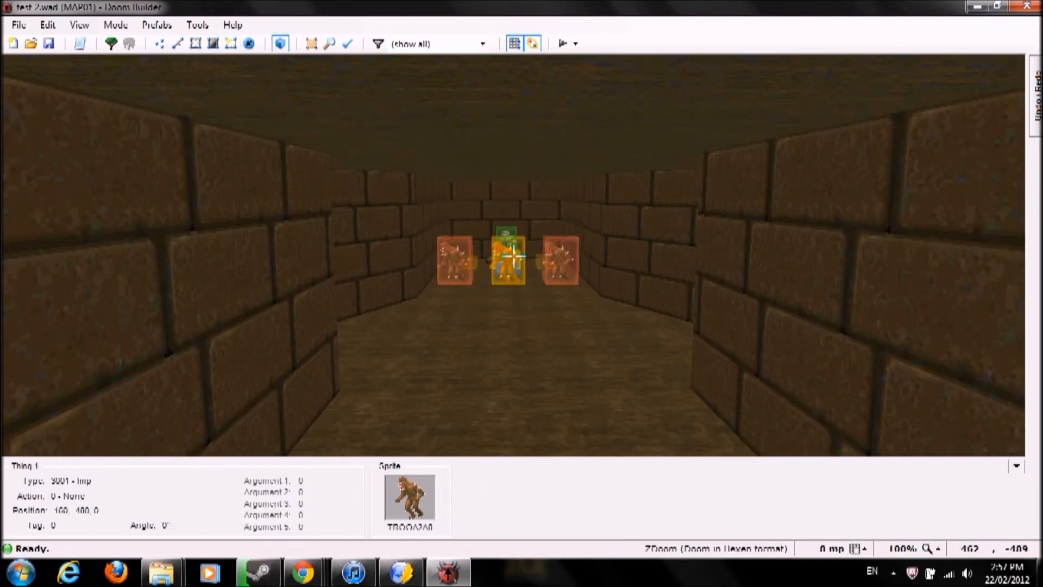
Turn on gravity in Visual Mode and move through the start room and toward the curved wall
key(g)
key(e)
key(s)
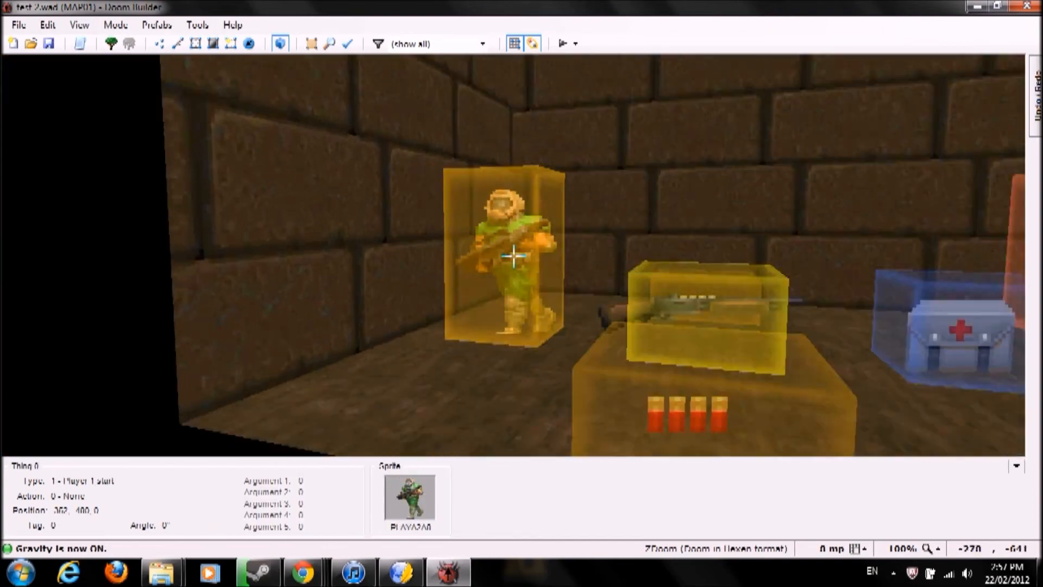
key(e)
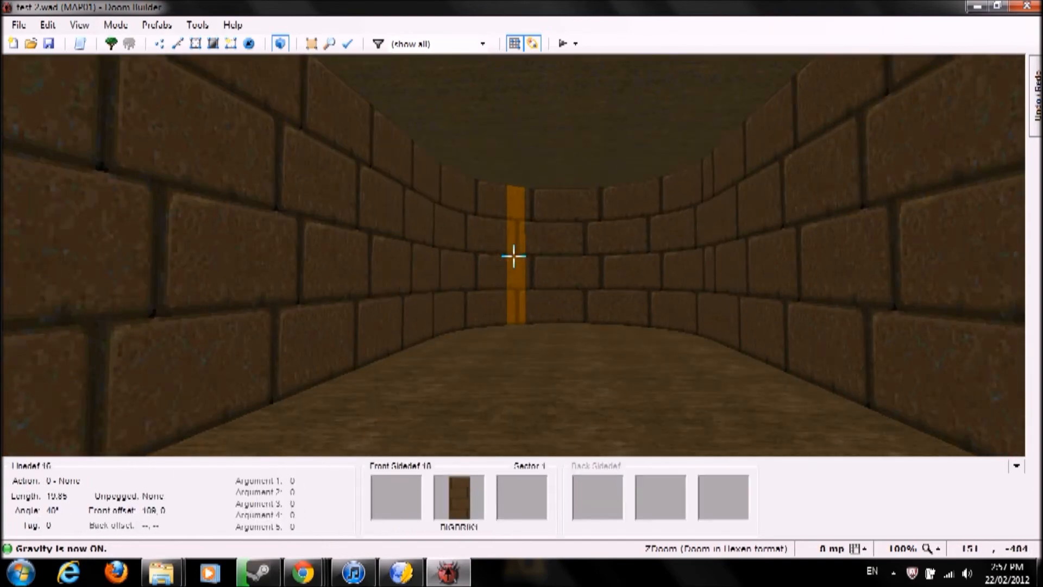
Raise the curved room's floor to 32 and walk up to the raised edge with gravity on
key(g)
scroll(513, 256, up, 4)
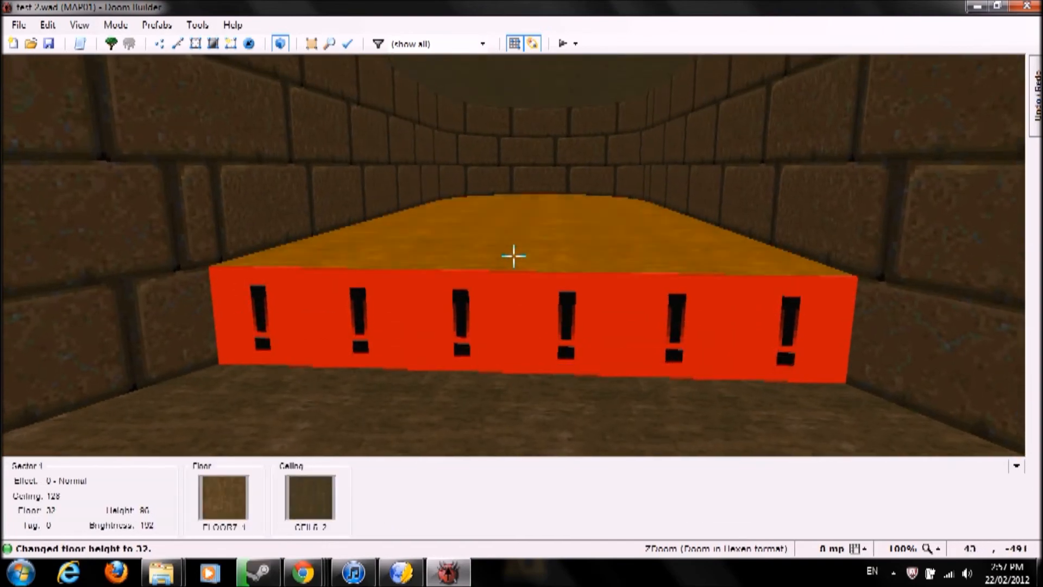
key(g)
key(e)
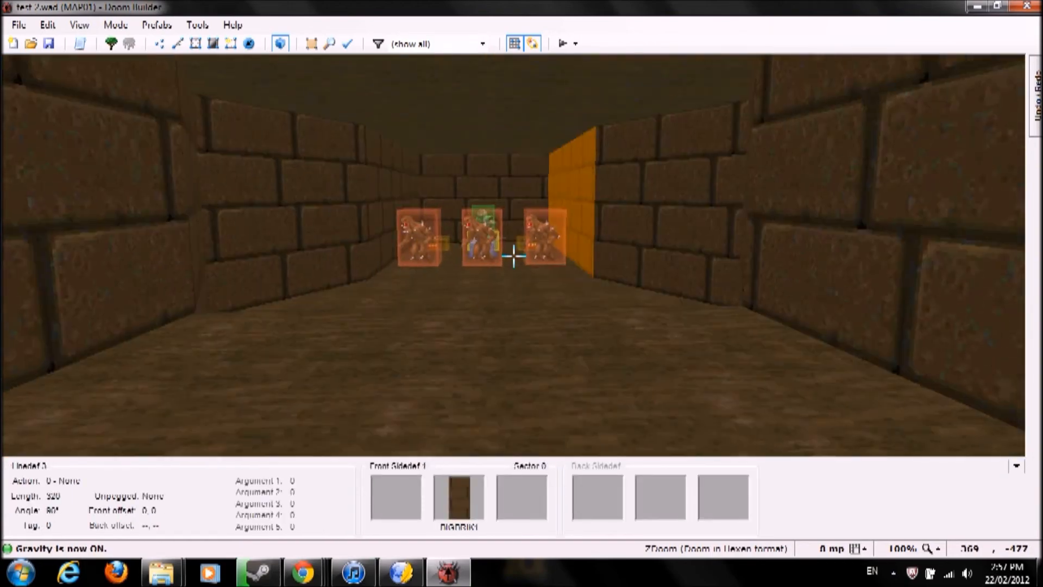
key(e)
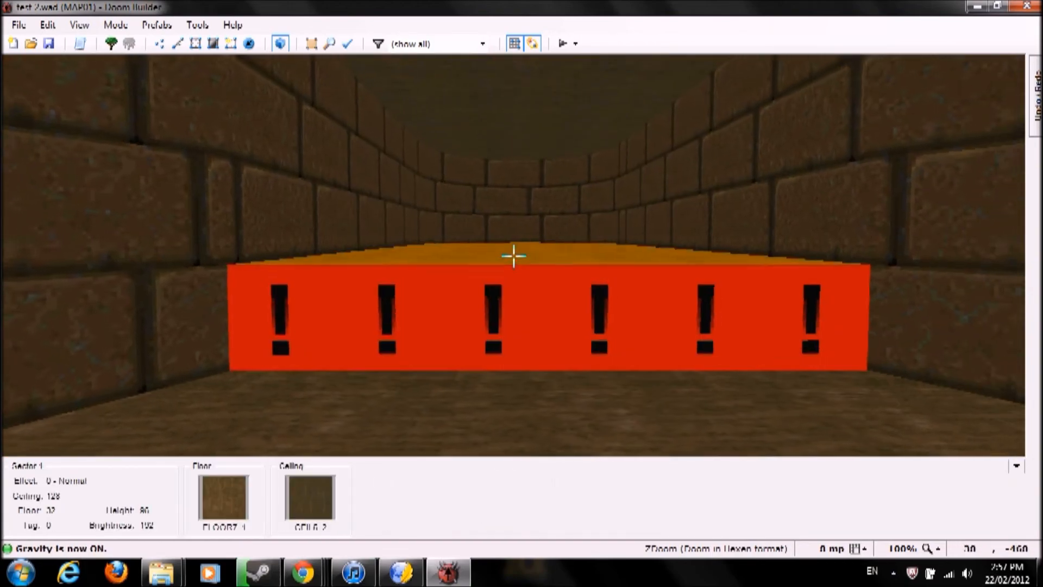
Lower the curved room's floor back level with the adjoining room and turn gravity off
scroll(513, 255, down, 3)
key(g)
key(e)
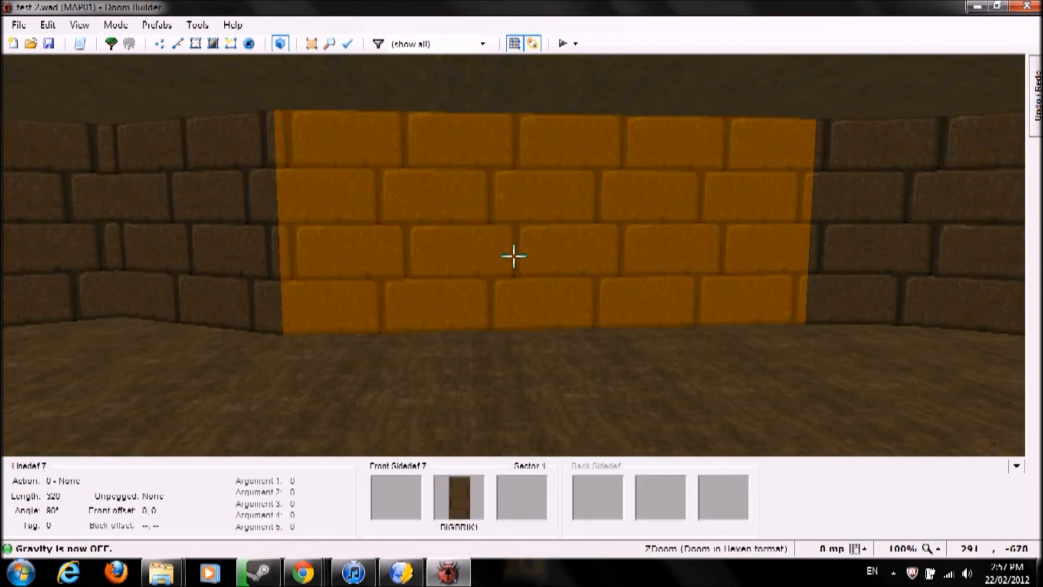
Set the brightness of the middle hexagonal sector to 0
key(e)
right_click(471, 323)
click(474, 330)
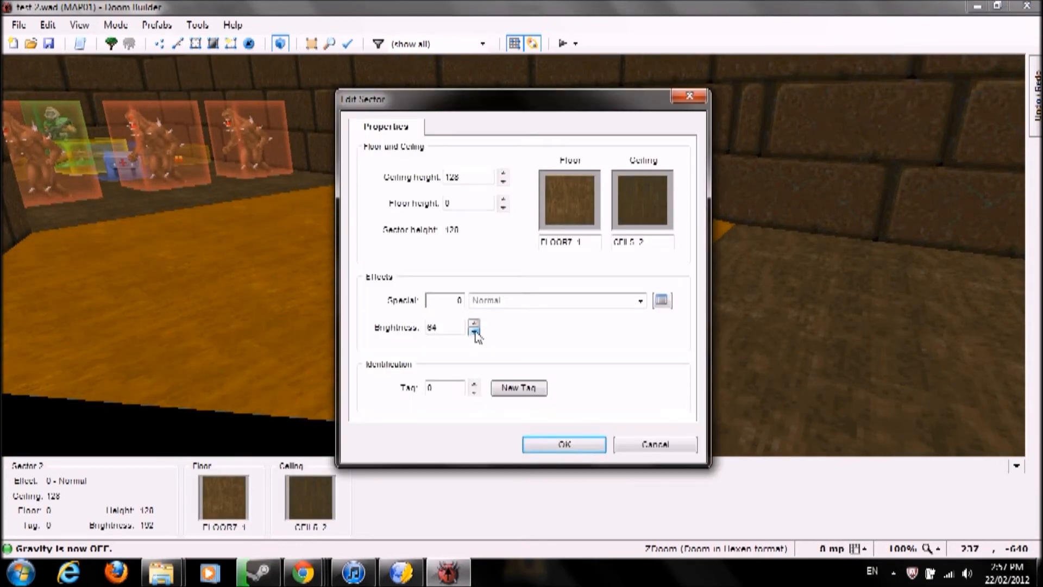
click(556, 443)
View the darkened middle room from the curved room and from outside its walls
key(s)
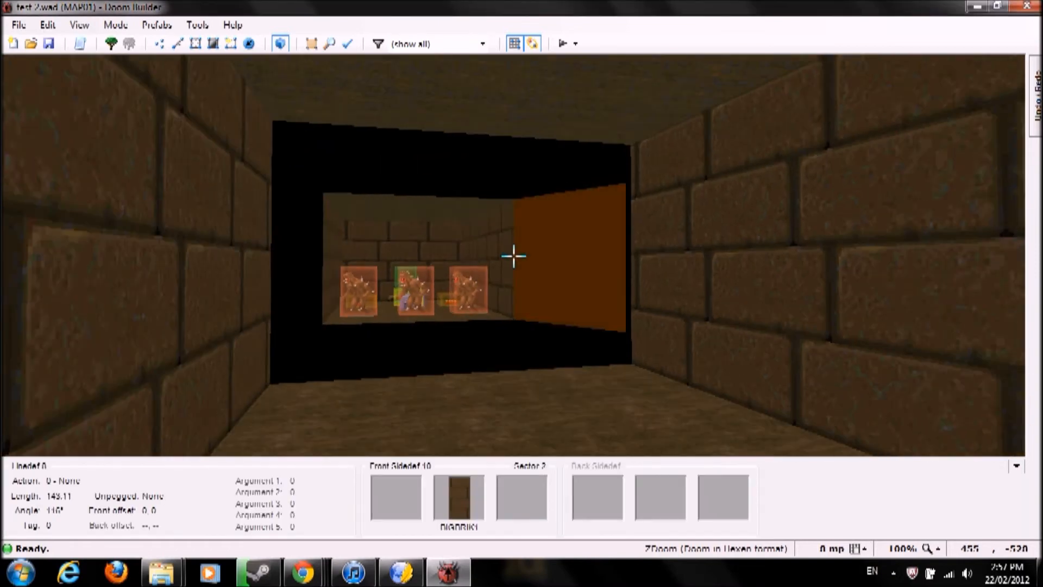
key(d)
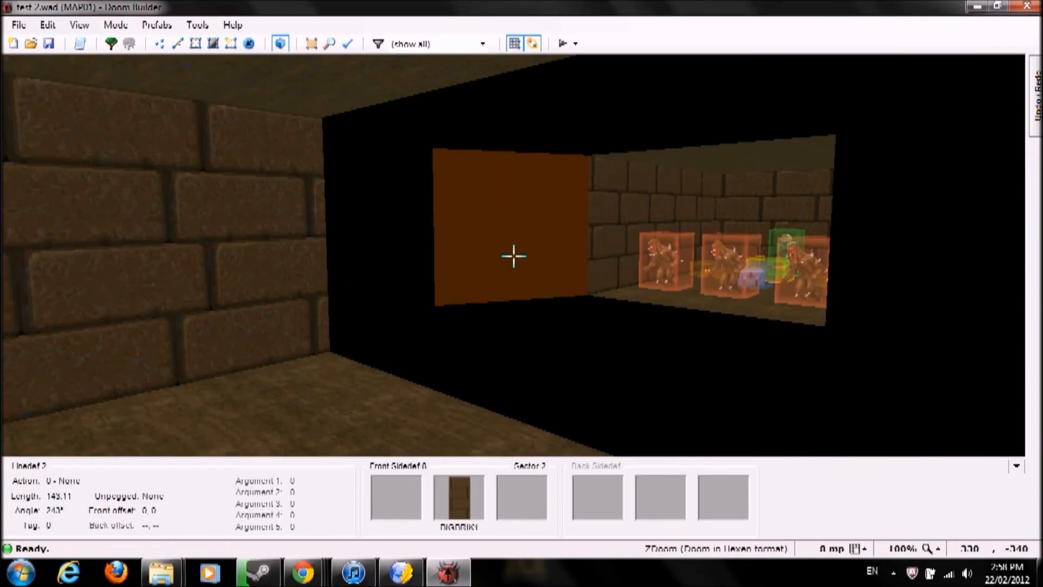
key(f)
key(f)
key(d)
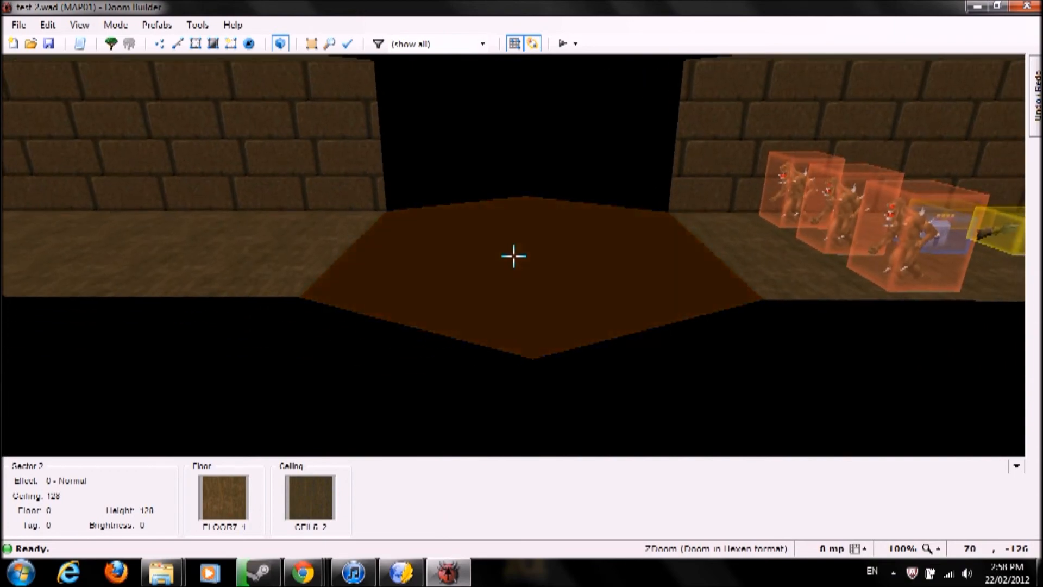
Compare the darkened middle room with Full Brightness on and off while flying around it
key(b)
key(s)
key(d)
key(e)
key(d)
key(e)
key(e)
key(b)
key(d)
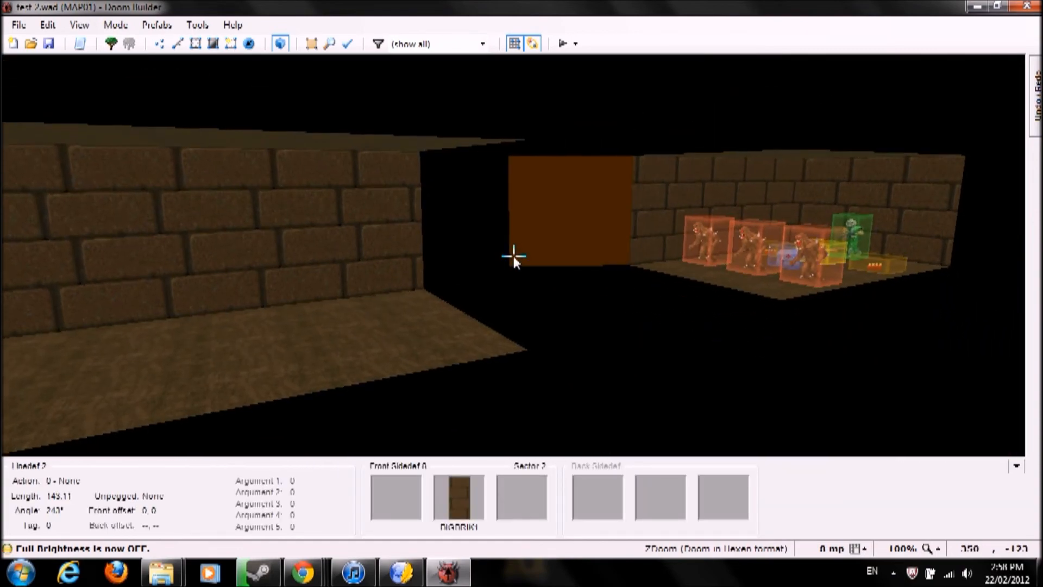
Return to the 2D map and set the middle sector's brightness back to 192
key(w)
key(s)
right_click(577, 292)
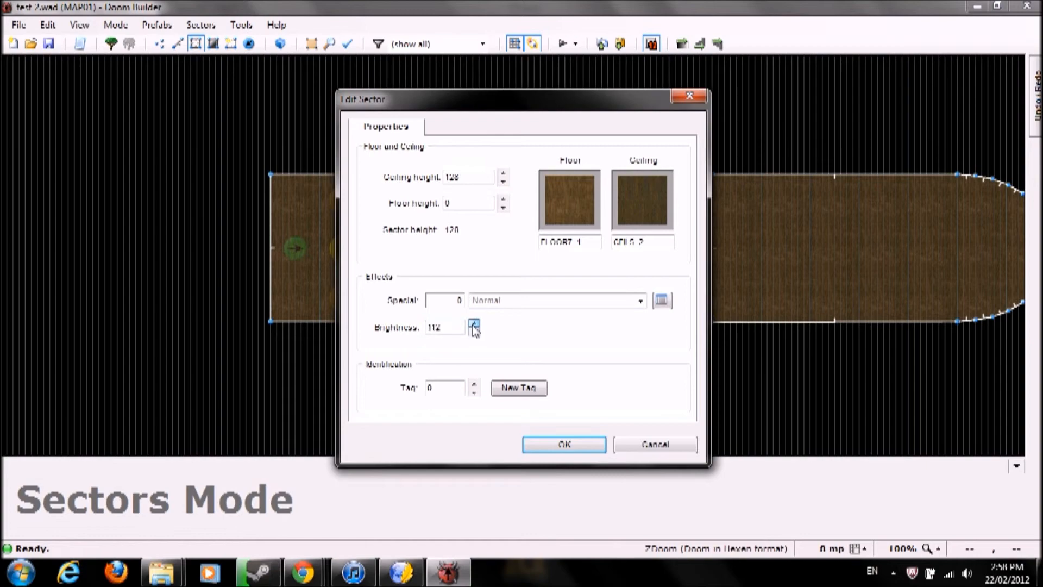
click(564, 445)
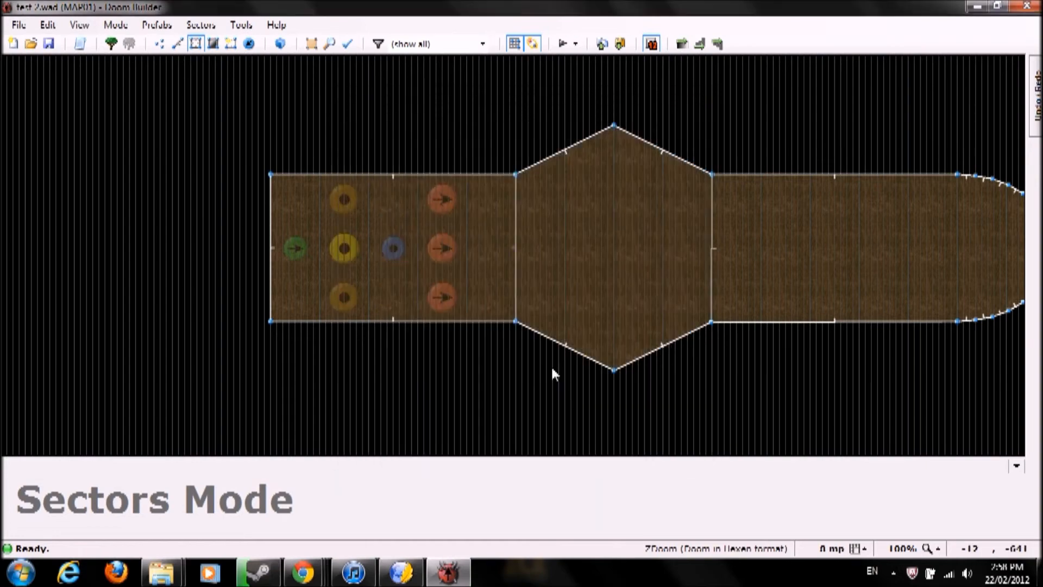
Check the relit middle room in Visual Mode from outside and return to the 2D map
key(w)
key(d)
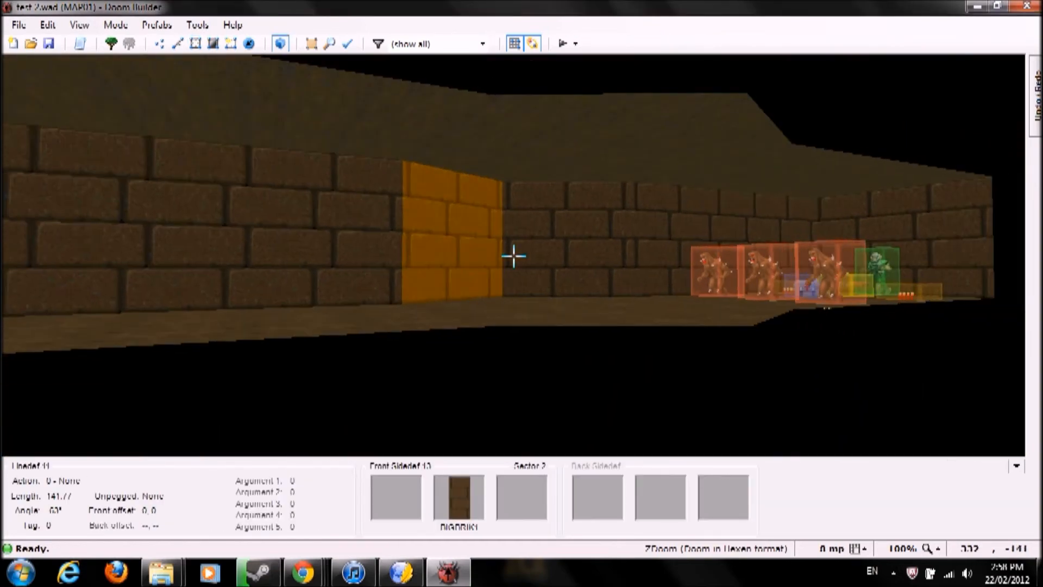
key(e)
key(s)
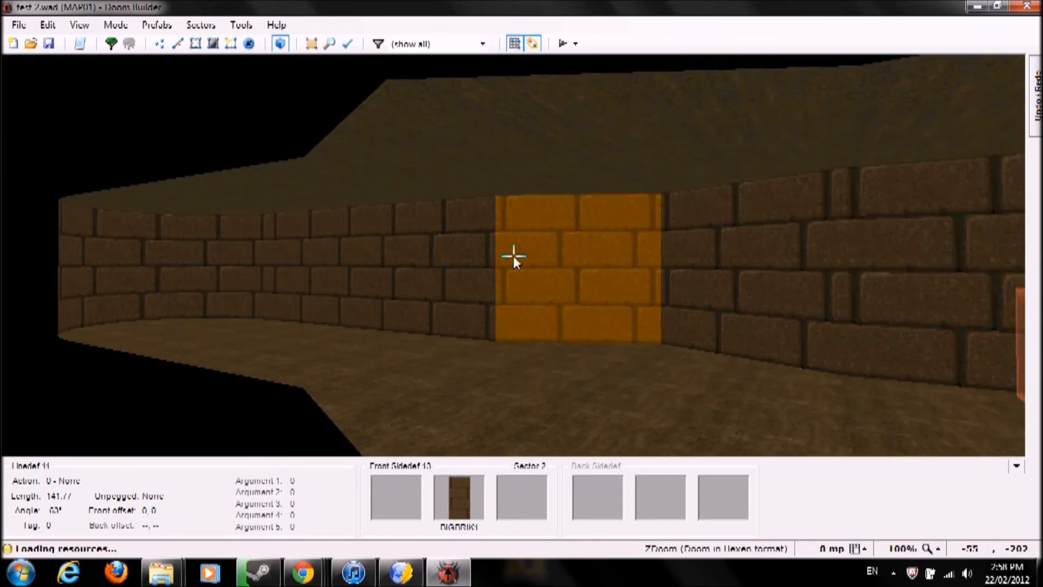
key(q)
click(115, 24)
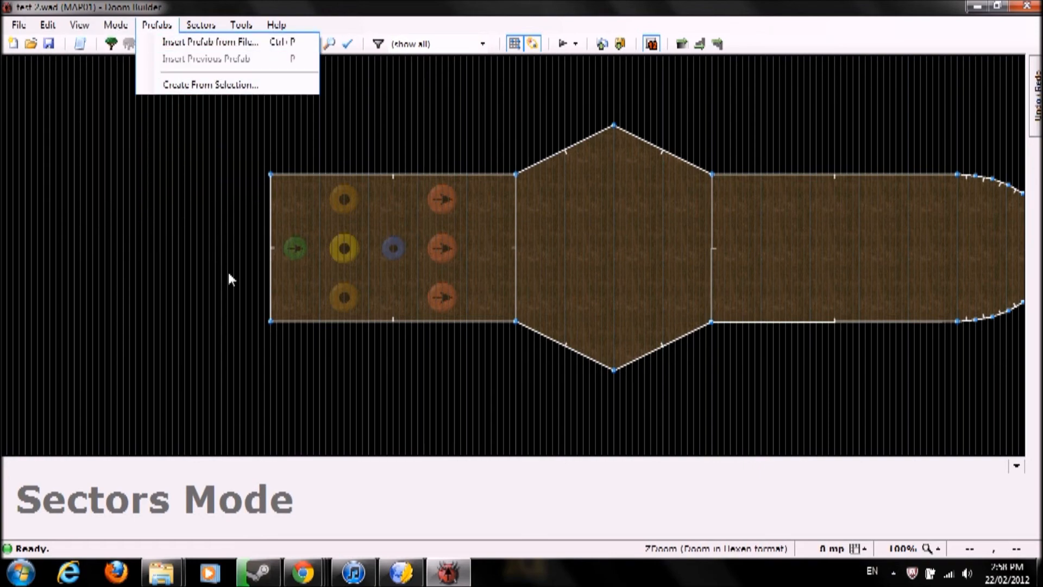
Enter Visual Mode and view the start room's things from behind the player start and from one side
key(q)
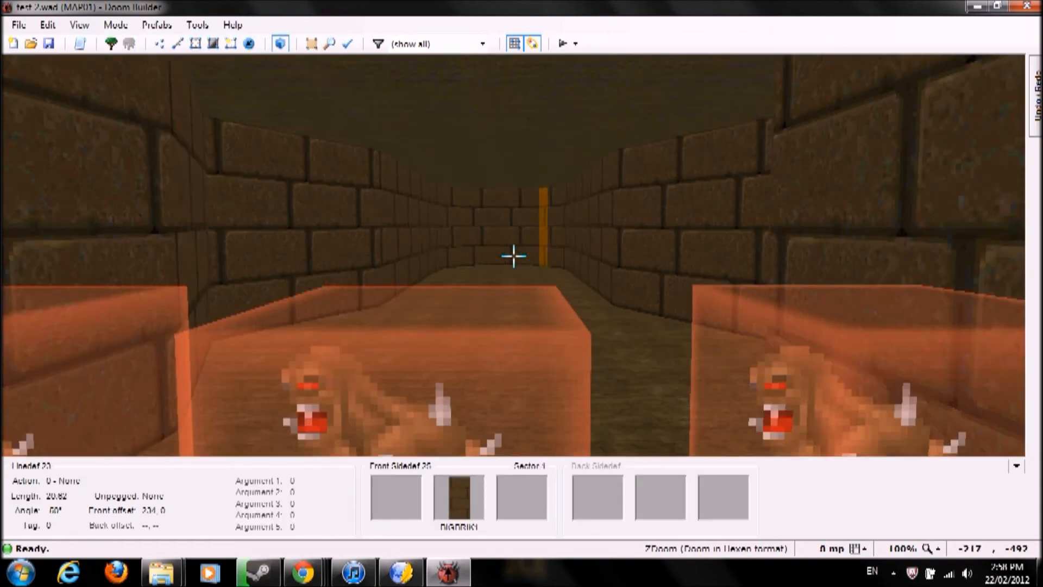
key(d)
key(e)
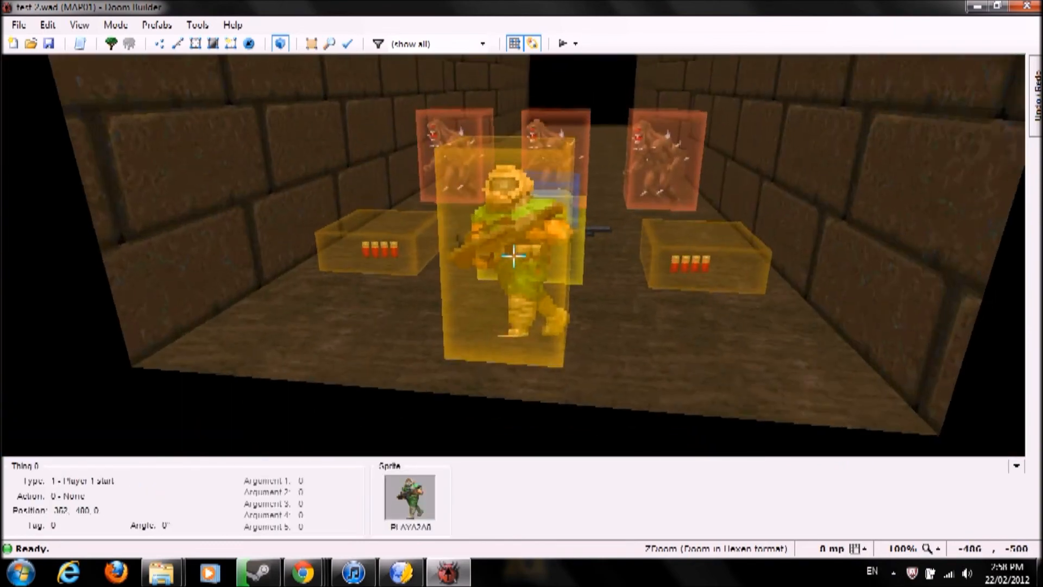
key(s)
key(s)
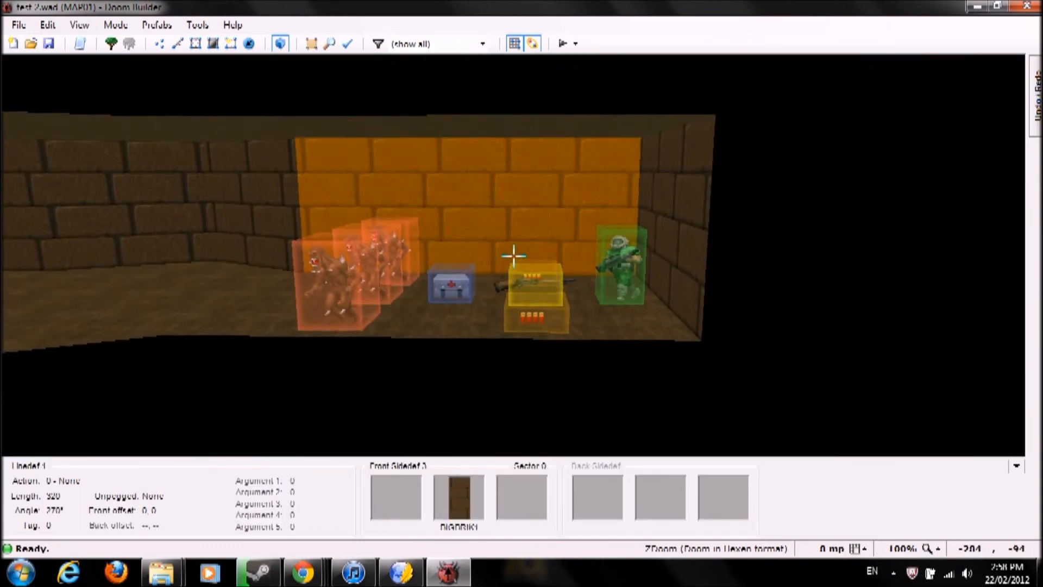
key(e)
key(d)
key(e)
key(s)
key(d)
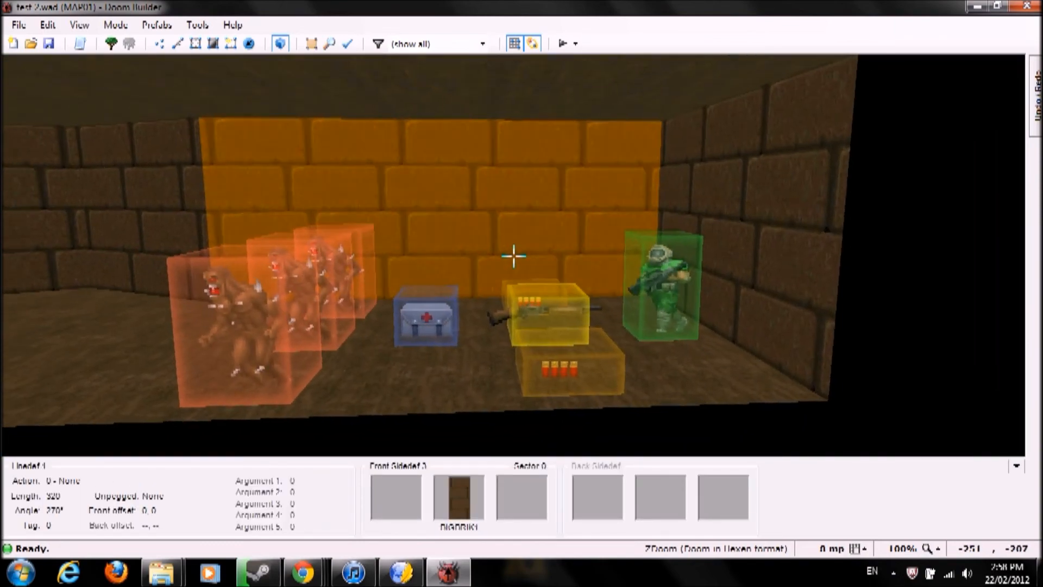
key(f)
key(s)
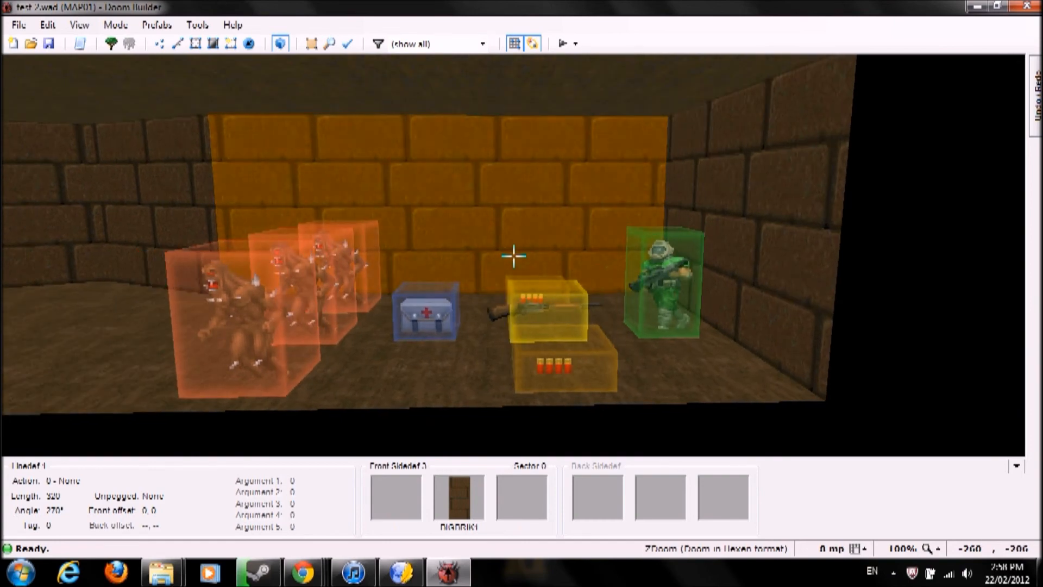
Fly to the opposite side of the start room and view the player start, items and imps from there
key(e)
key(f)
key(d)
key(e)
key(f)
key(d)
key(e)
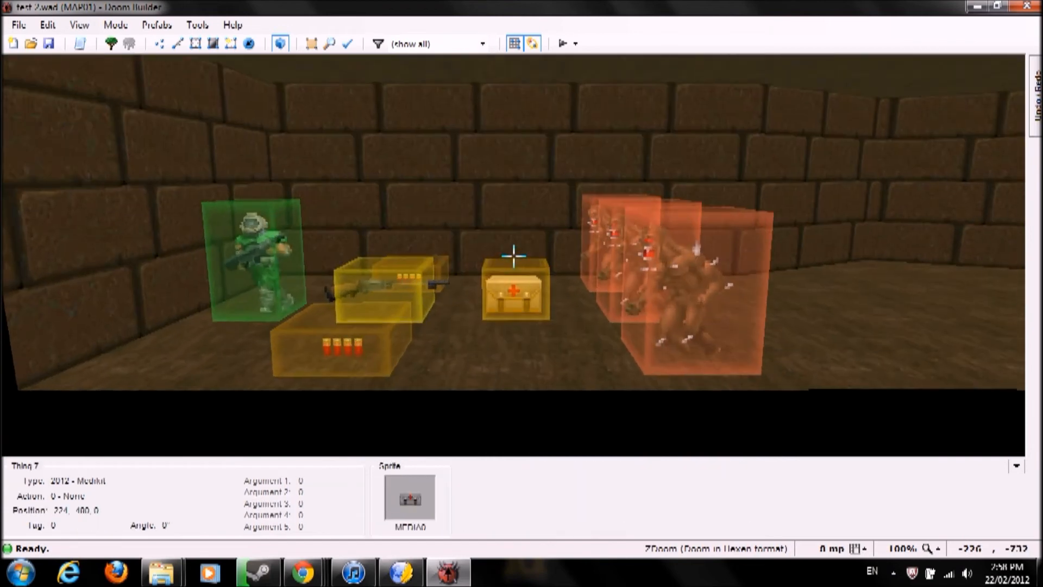
key(d)
key(s)
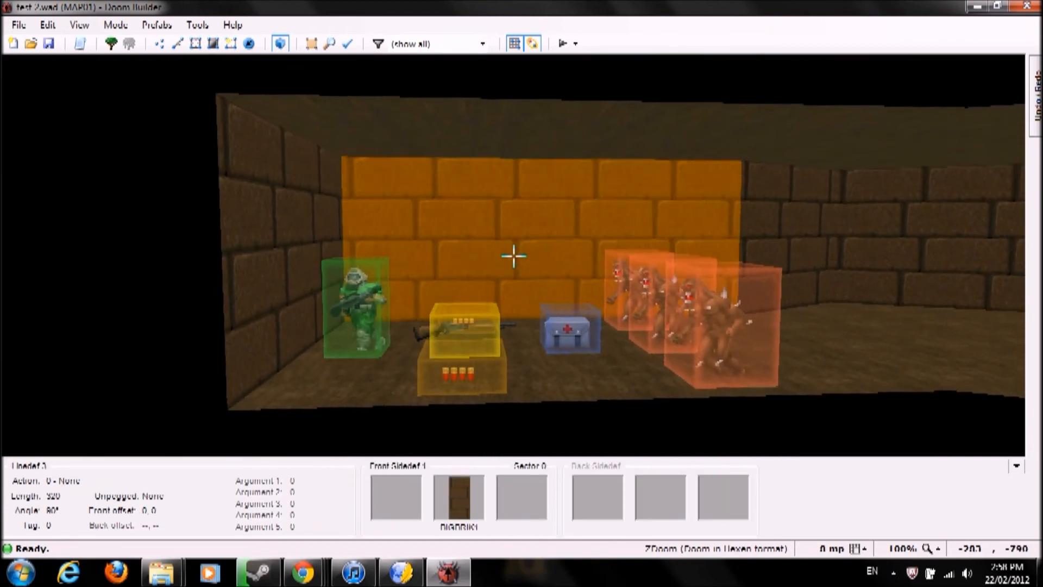
key(f)
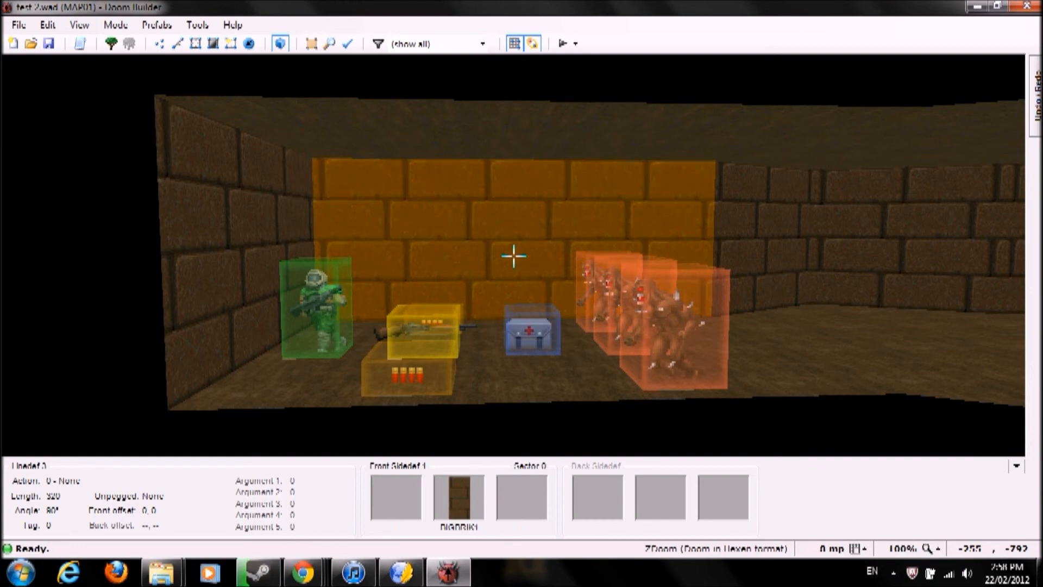
Fly along the outside of the map and view the middle room and its connection to the start room
key(e)
key(f)
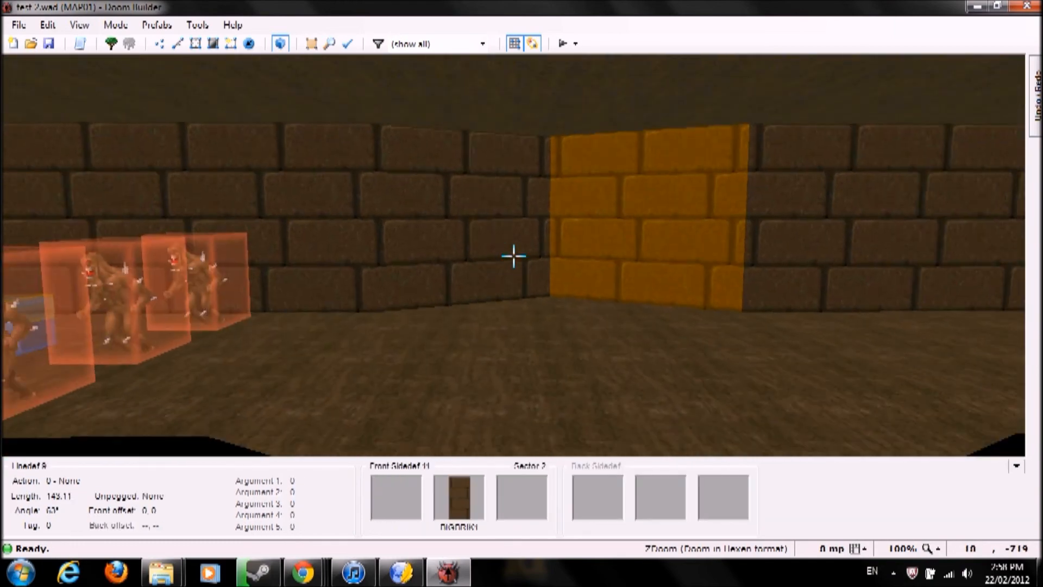
key(d)
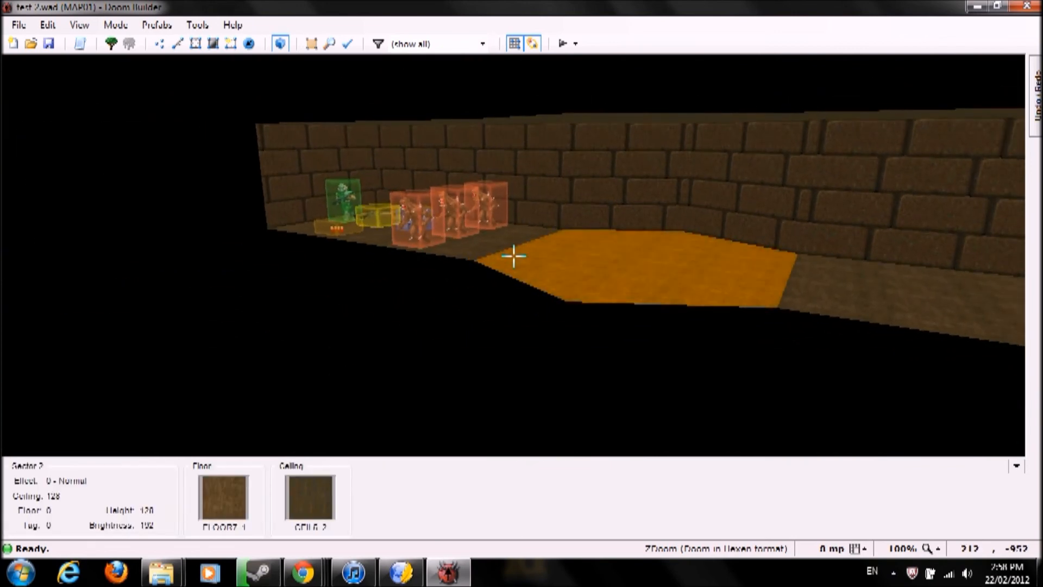
key(e)
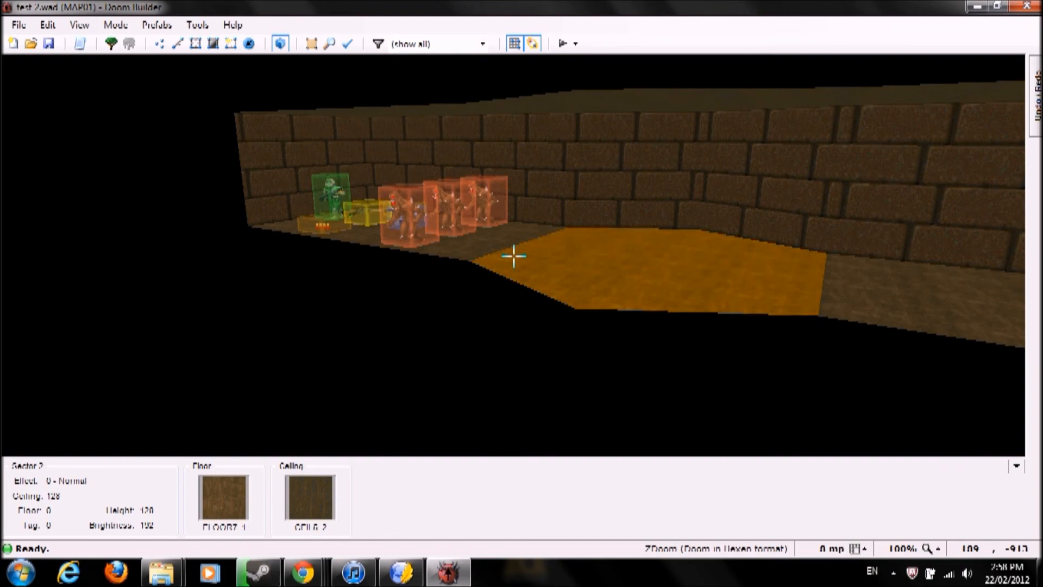
key(e)
key(f)
key(d)
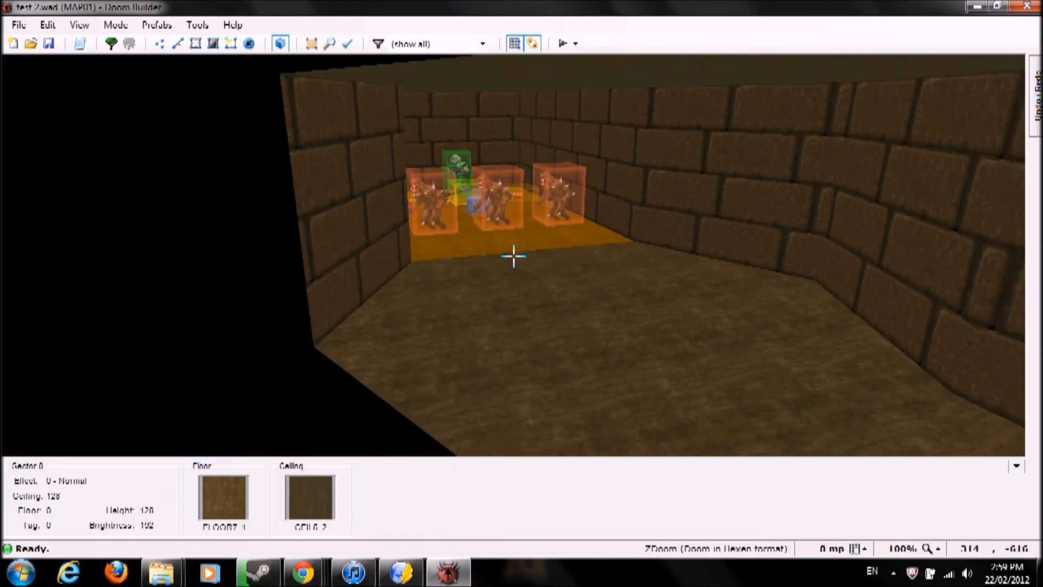
Fly over the start room's things and back outside the middle room to view its floor
key(s)
key(d)
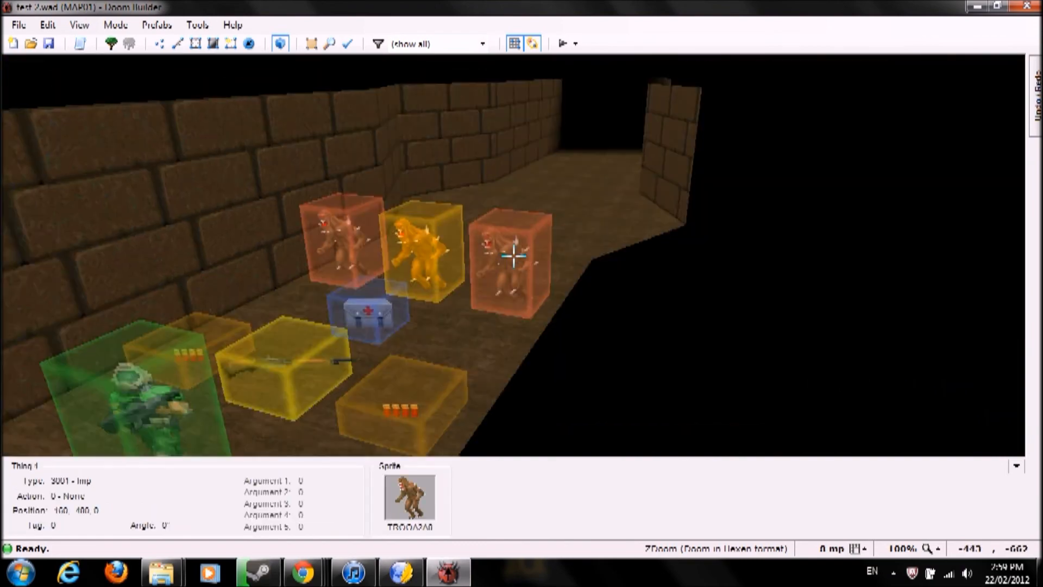
key(e)
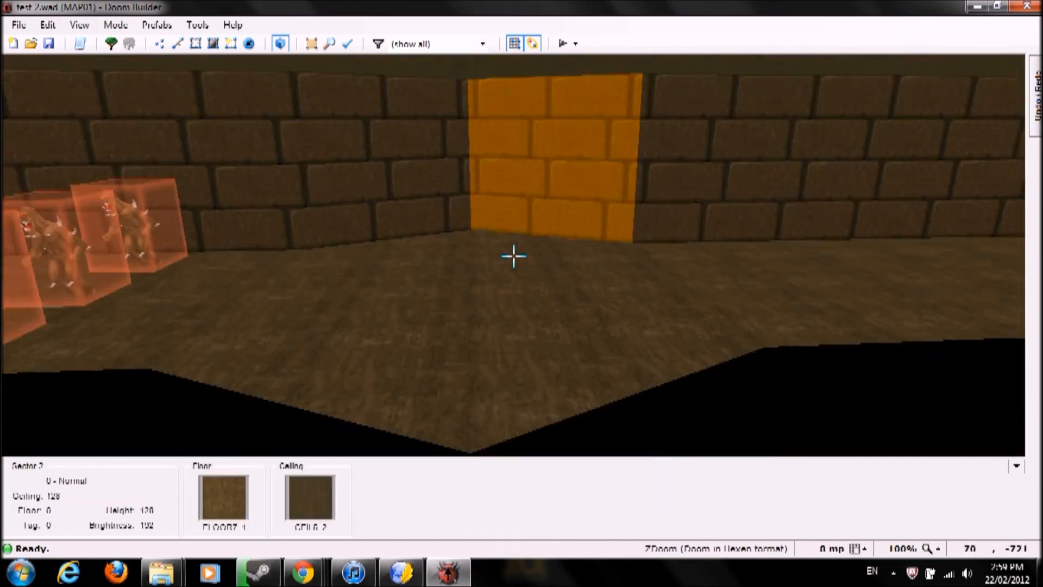
key(d)
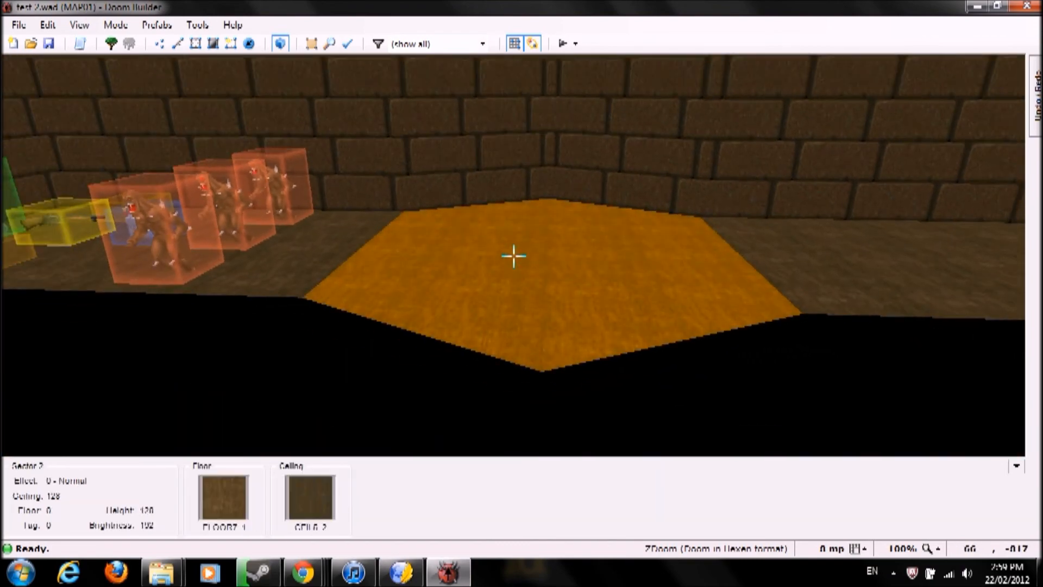
Return to the 2D map, open the Script Editor to view the SCRIPTS page, and close it
key(w)
click(80, 45)
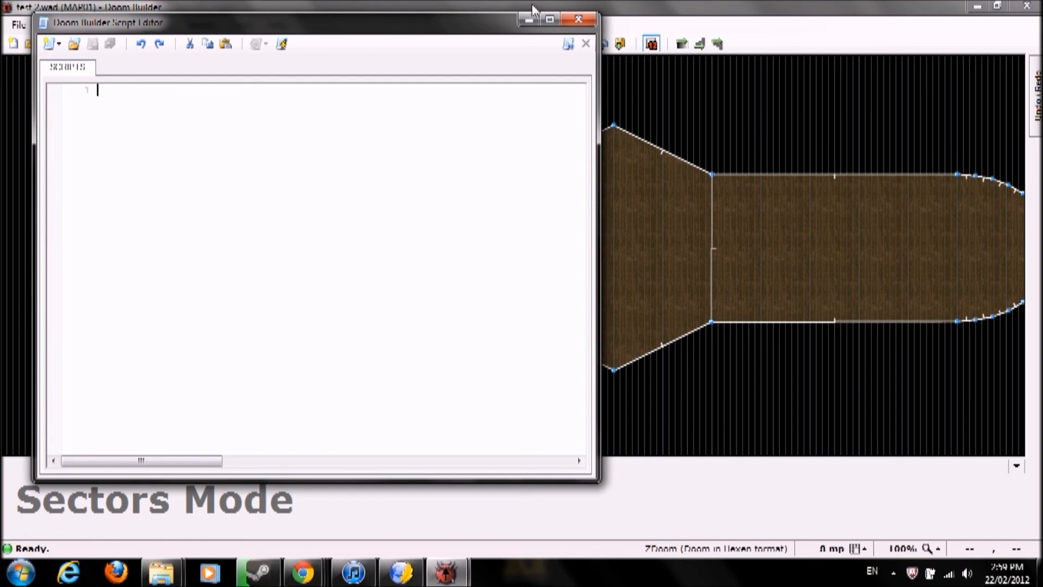
click(578, 20)
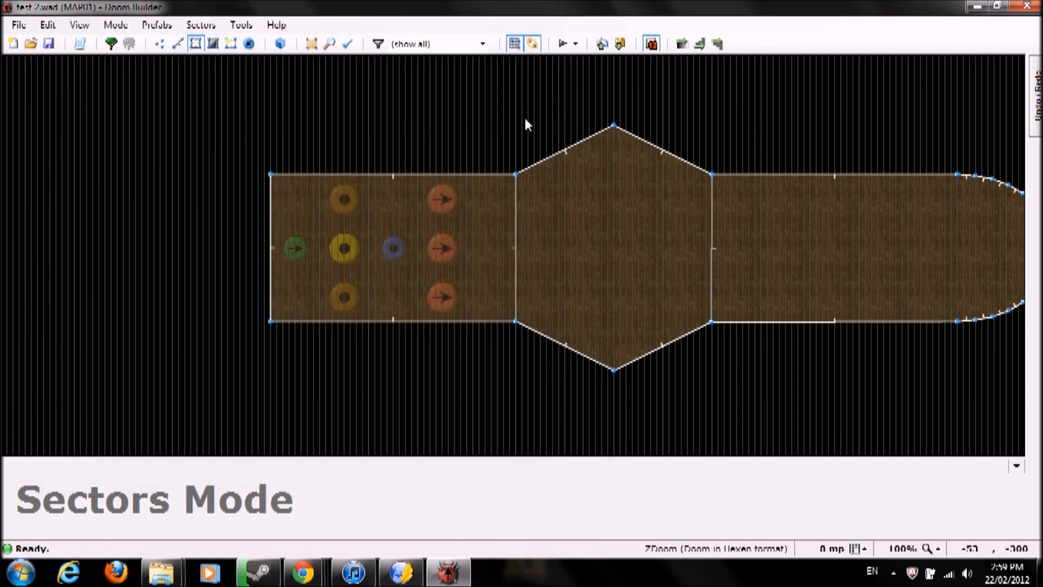
Tour the whole map from outside in Visual Mode, from the curved room to the start room, and return to 2D
key(w)
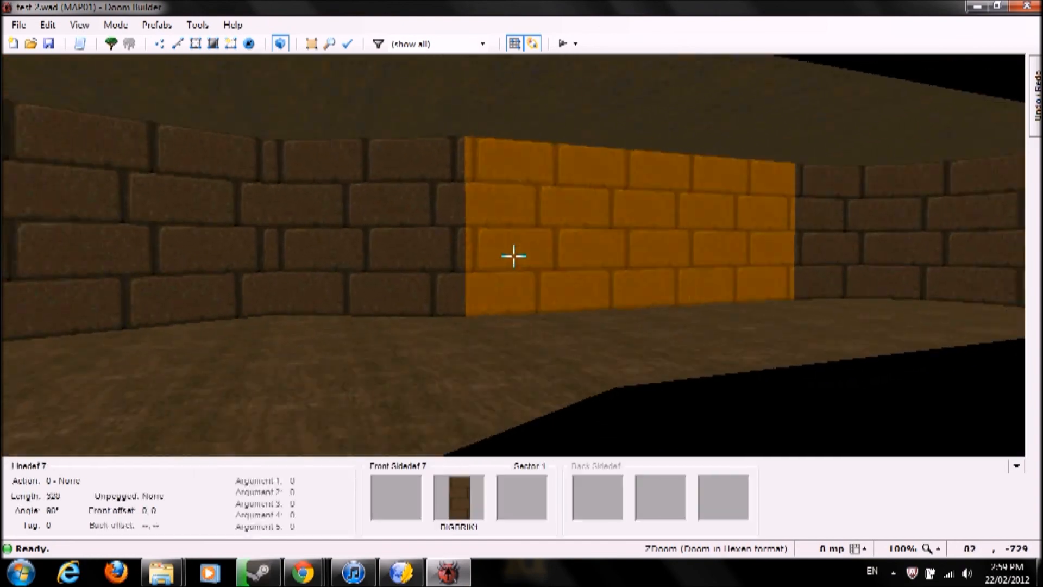
key(d)
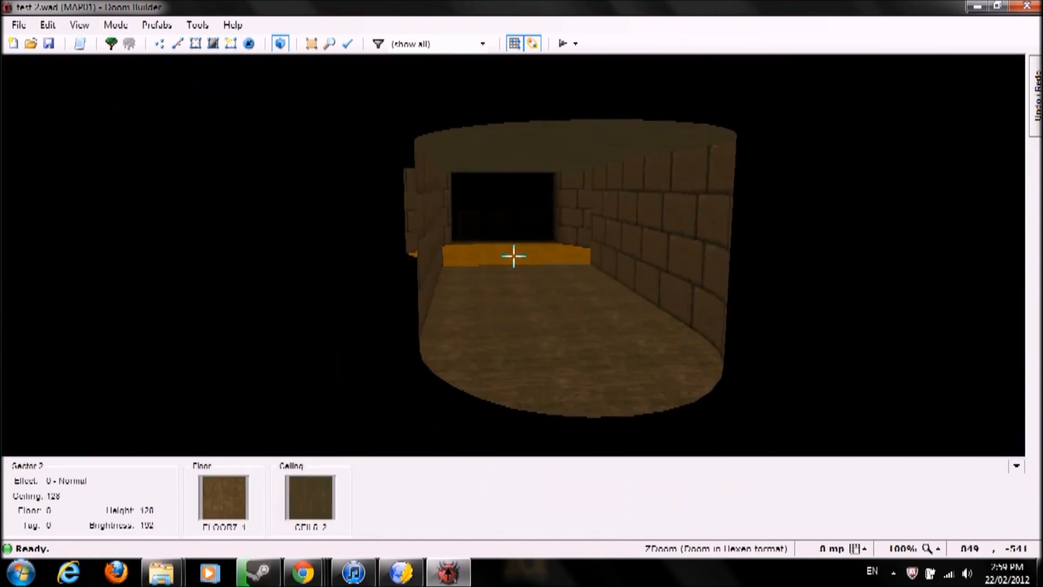
key(e)
key(s)
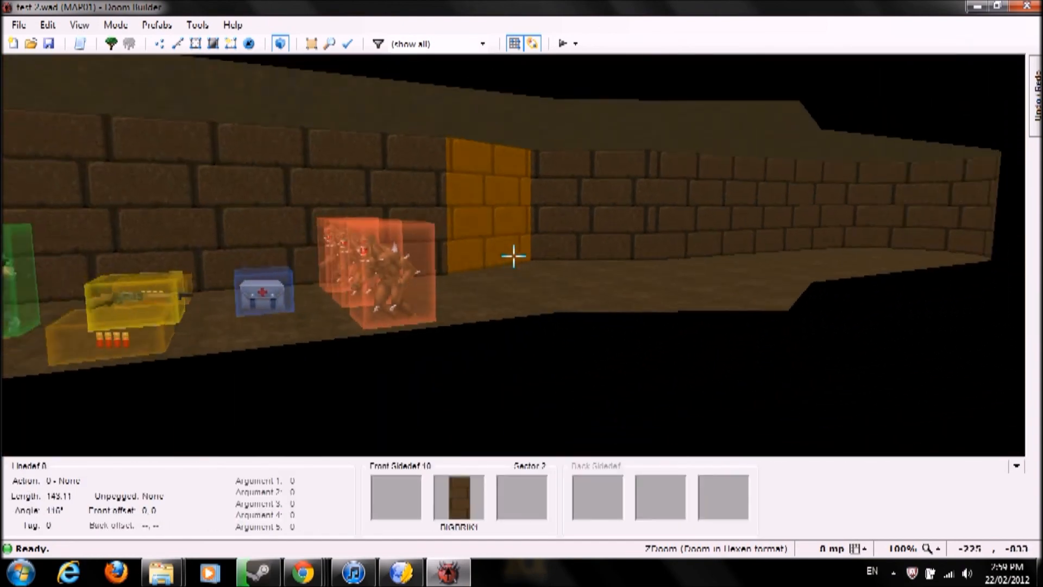
key(f)
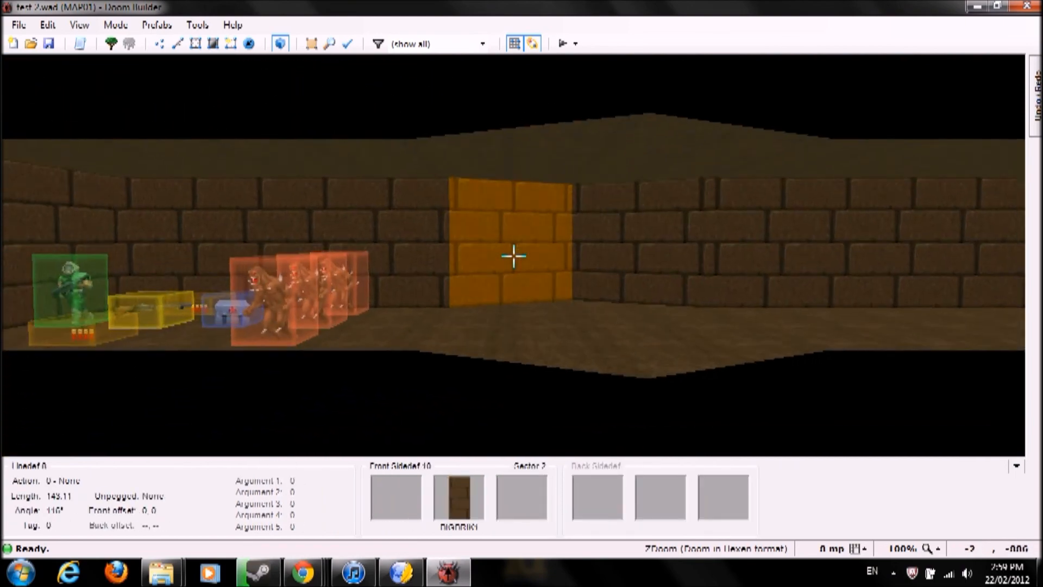
key(q)
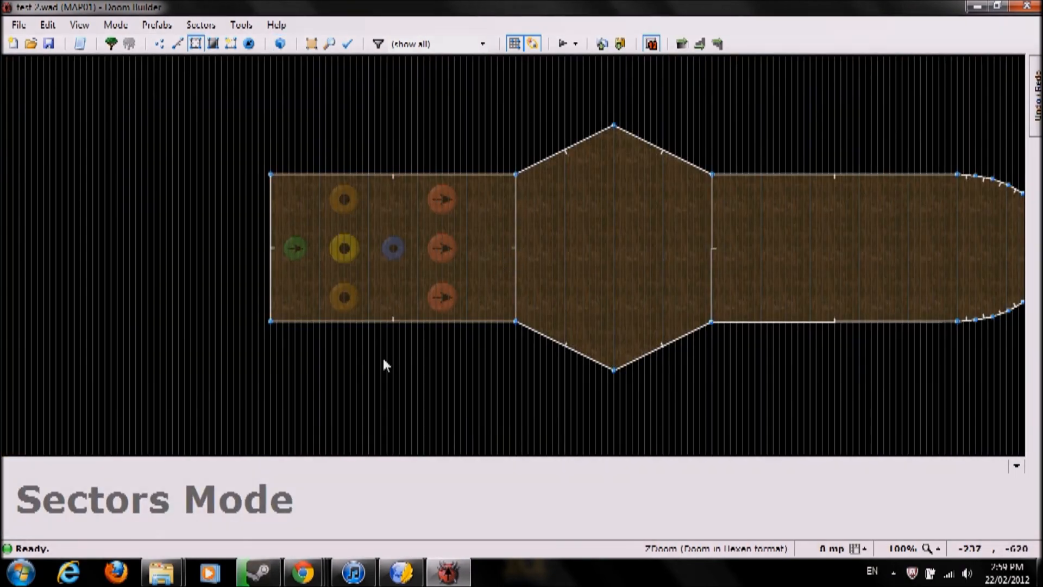